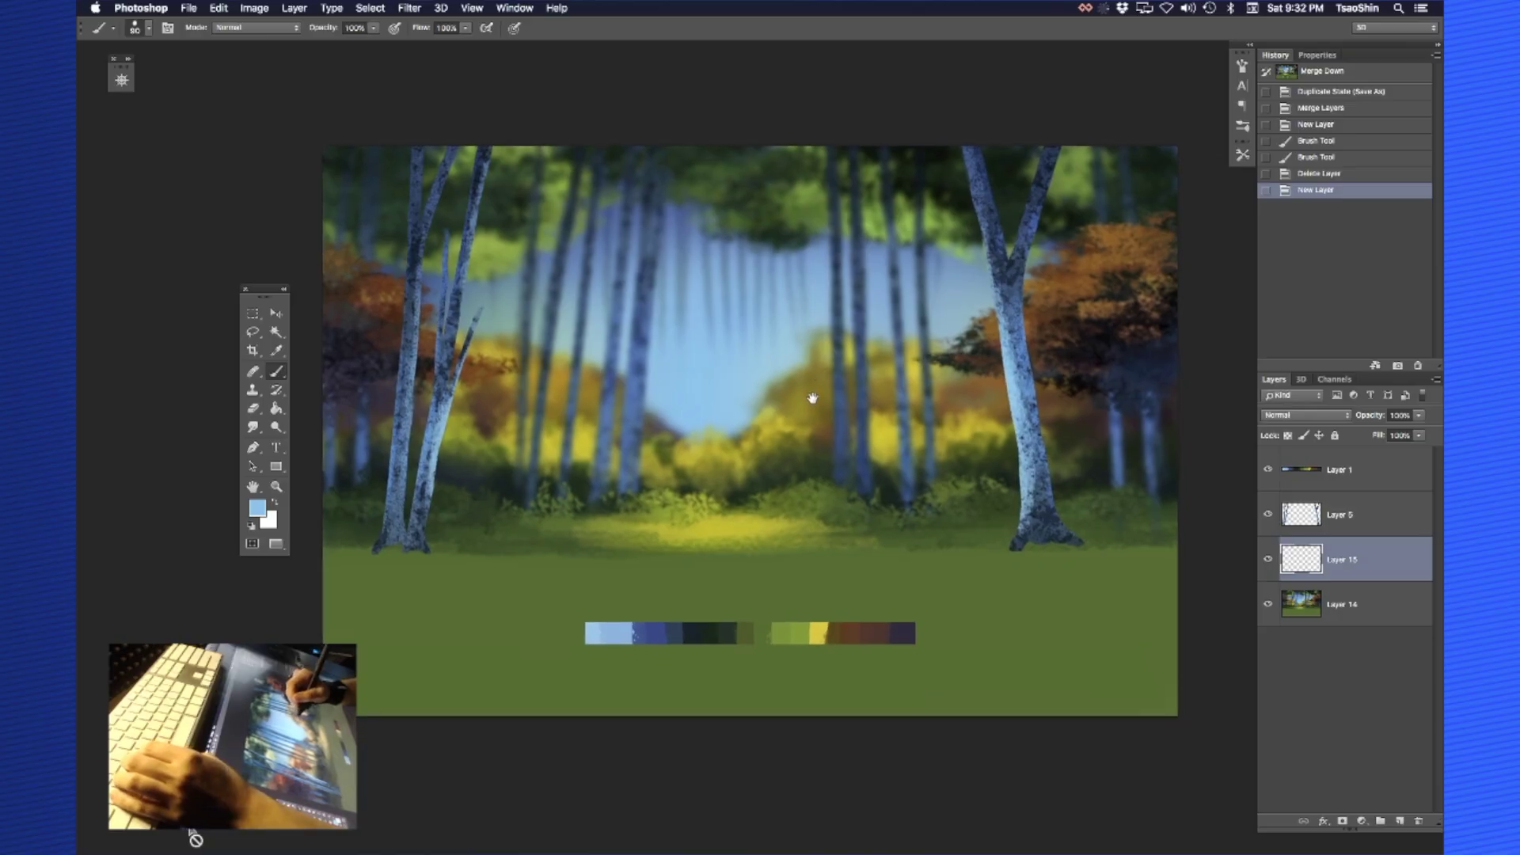
Move the colour palette strip on Layer 1 up from the grass to the upper middle of the painting
drag(812, 398, 807, 362)
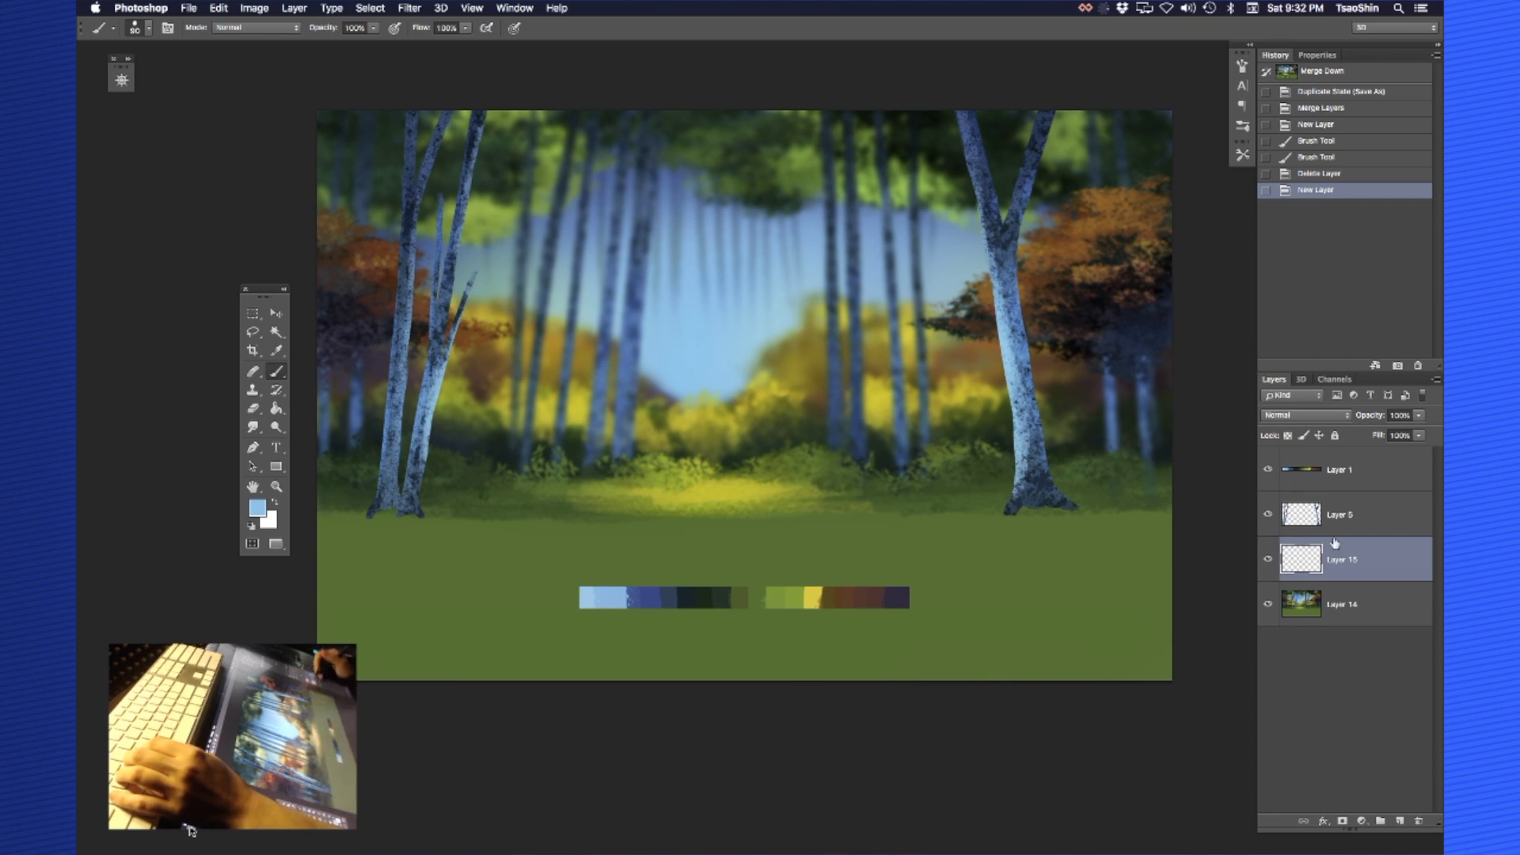
click(1325, 478)
key(v)
drag(850, 597, 811, 228)
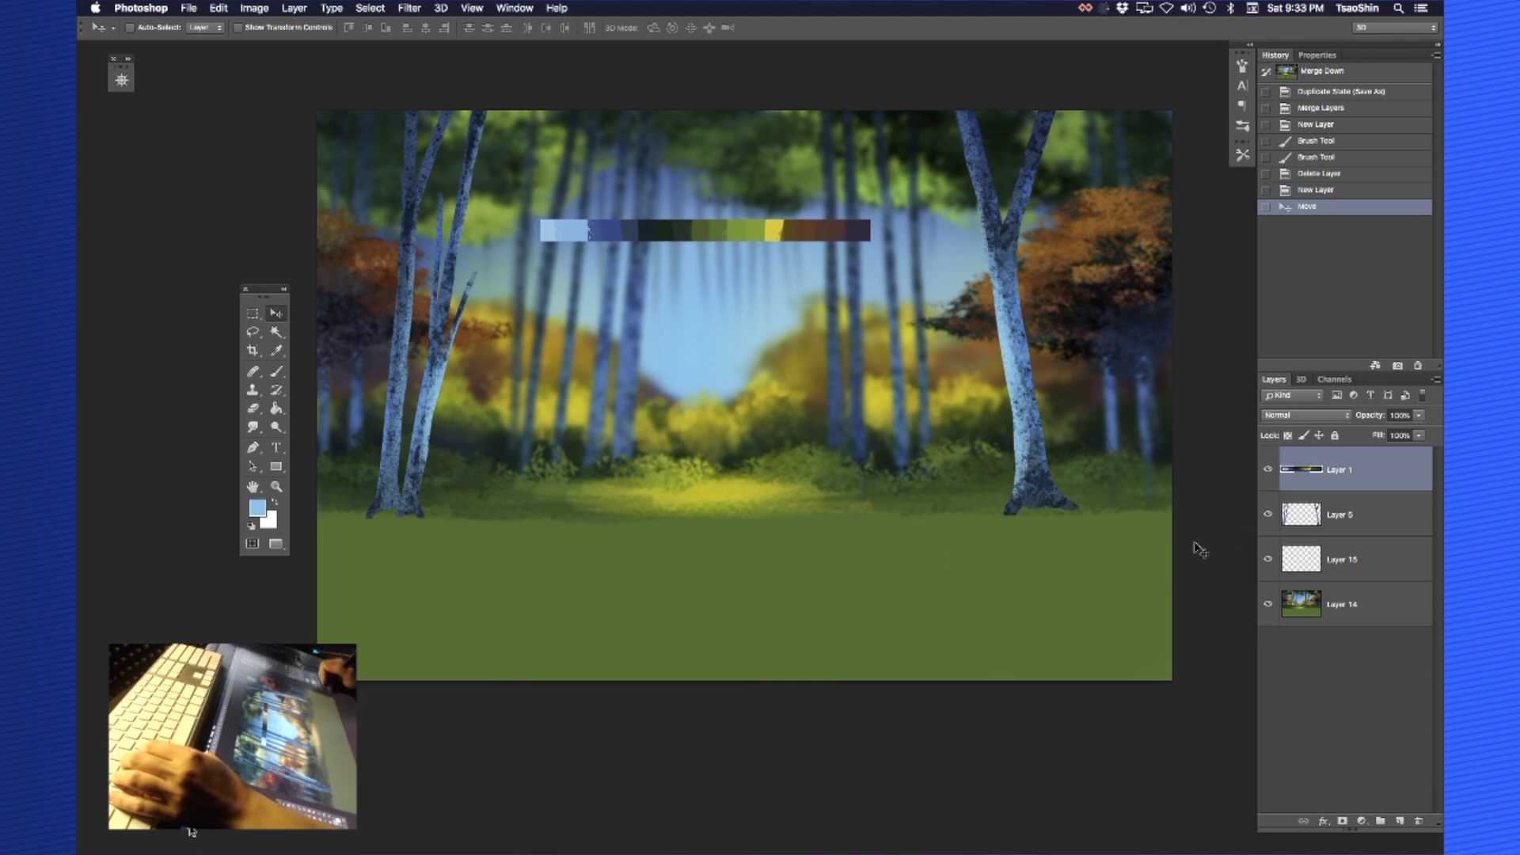
On Layer 15, choose the 40 px leaf-shaped brush tip and sample a dark green from the background grass
click(1315, 566)
drag(727, 436, 732, 446)
key(b)
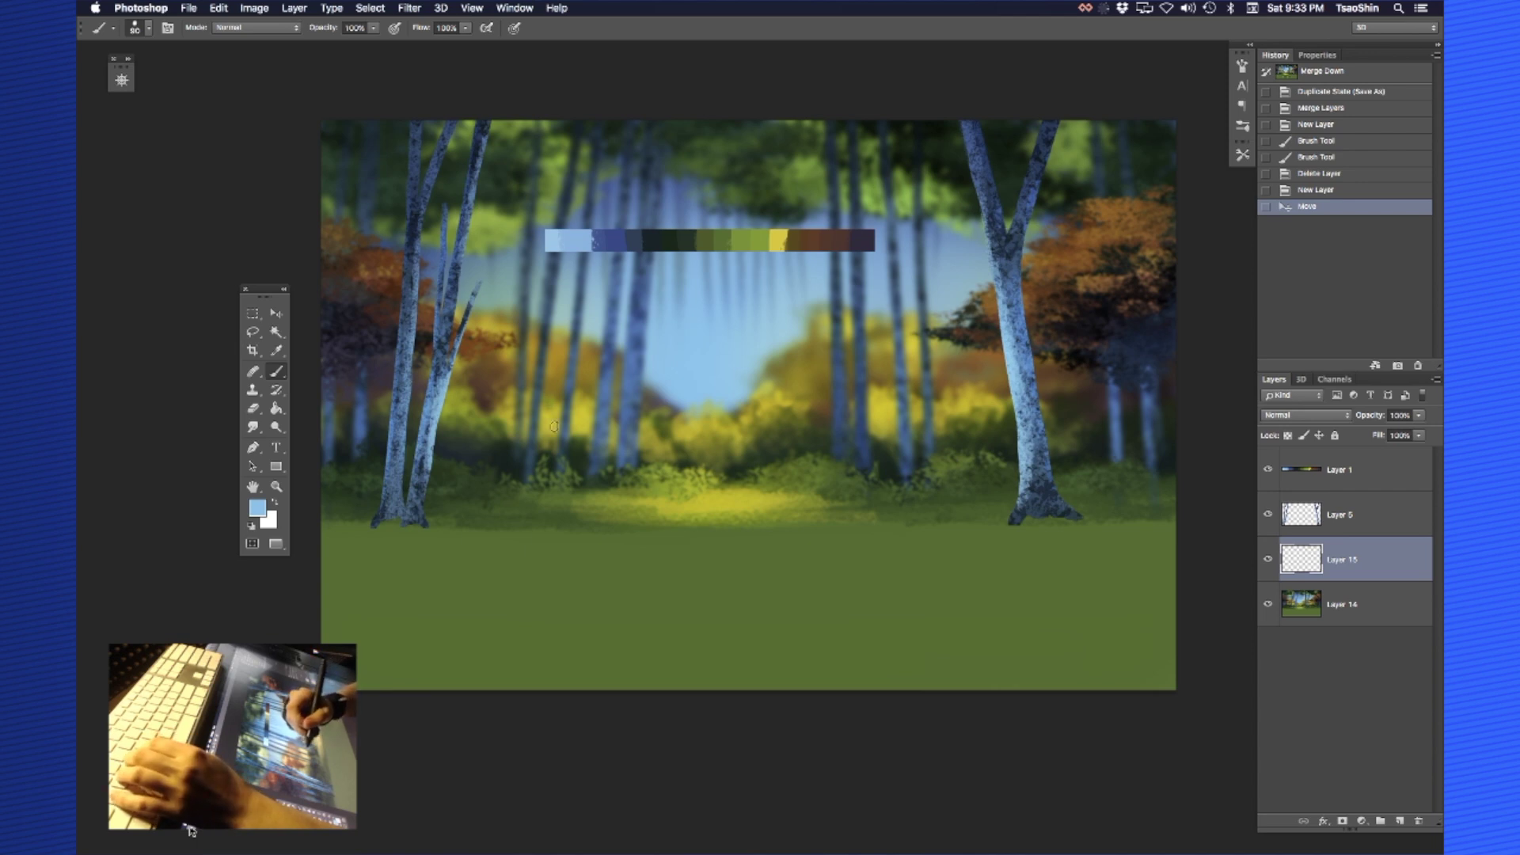
right_click(564, 450)
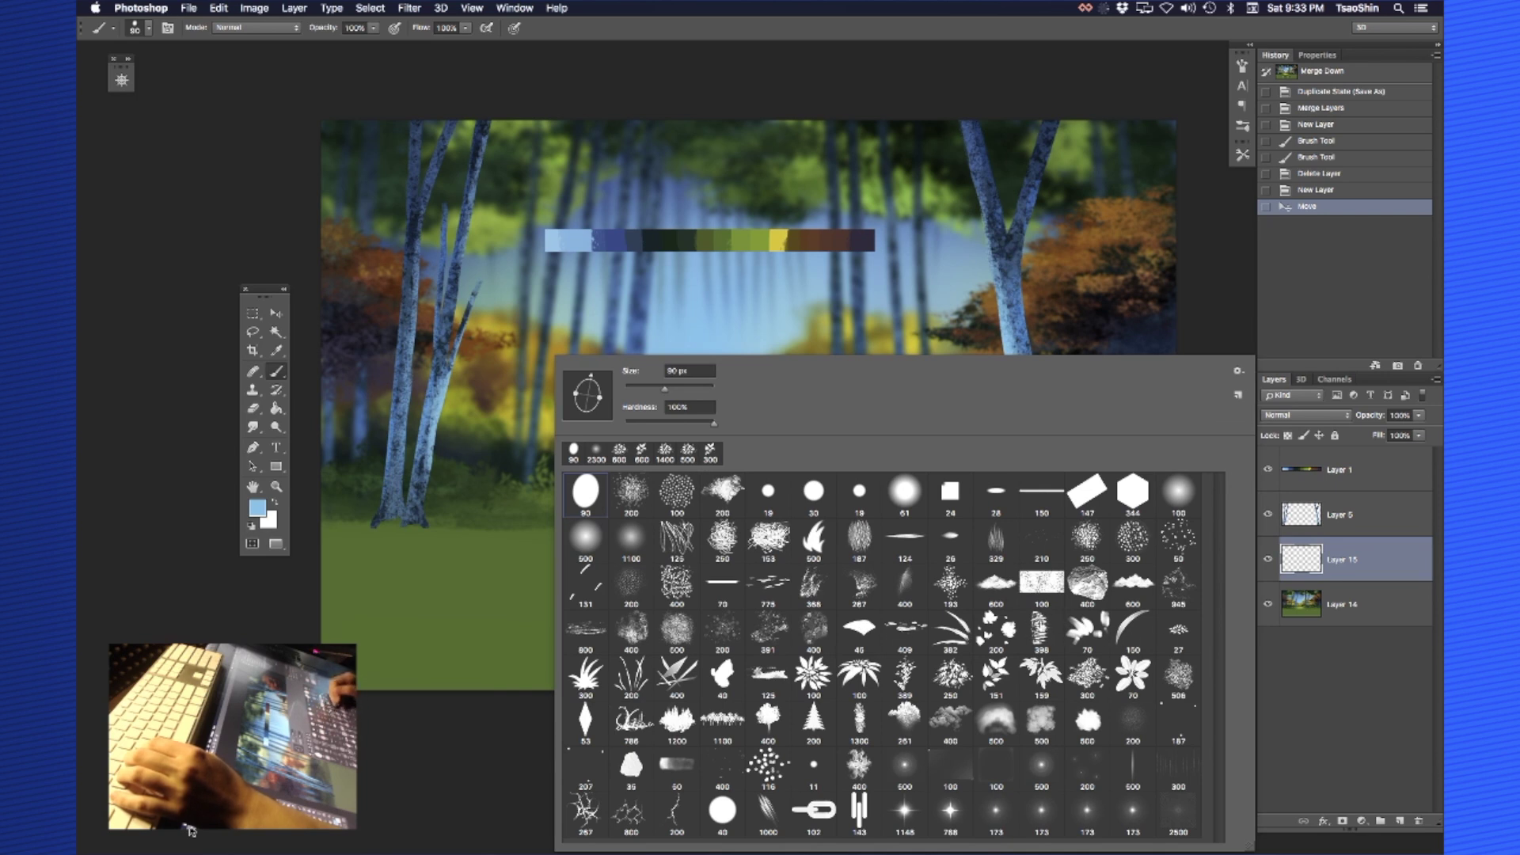
click(857, 631)
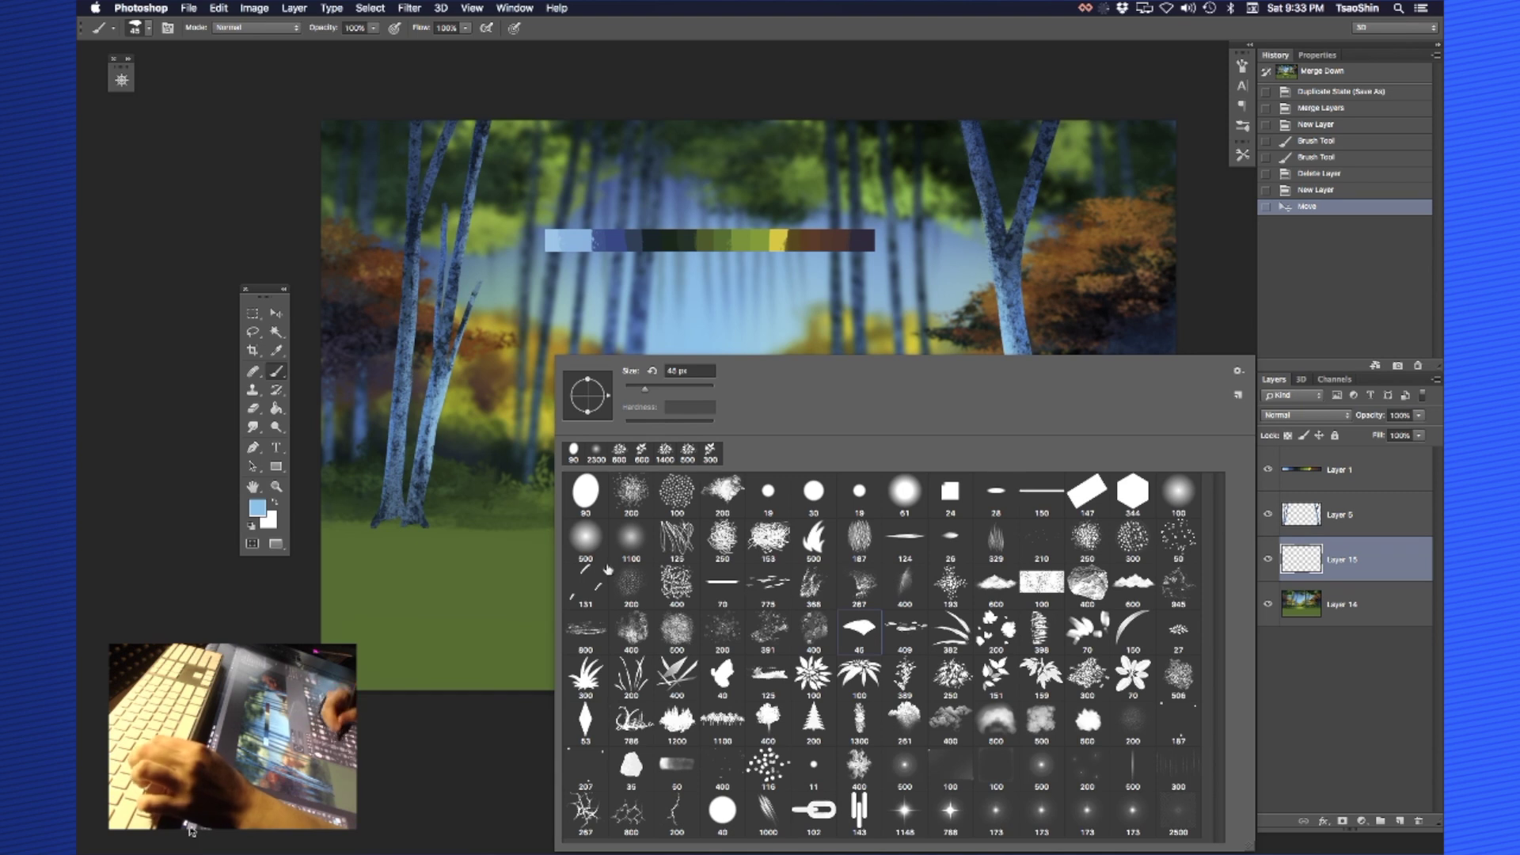
alt+click(502, 512)
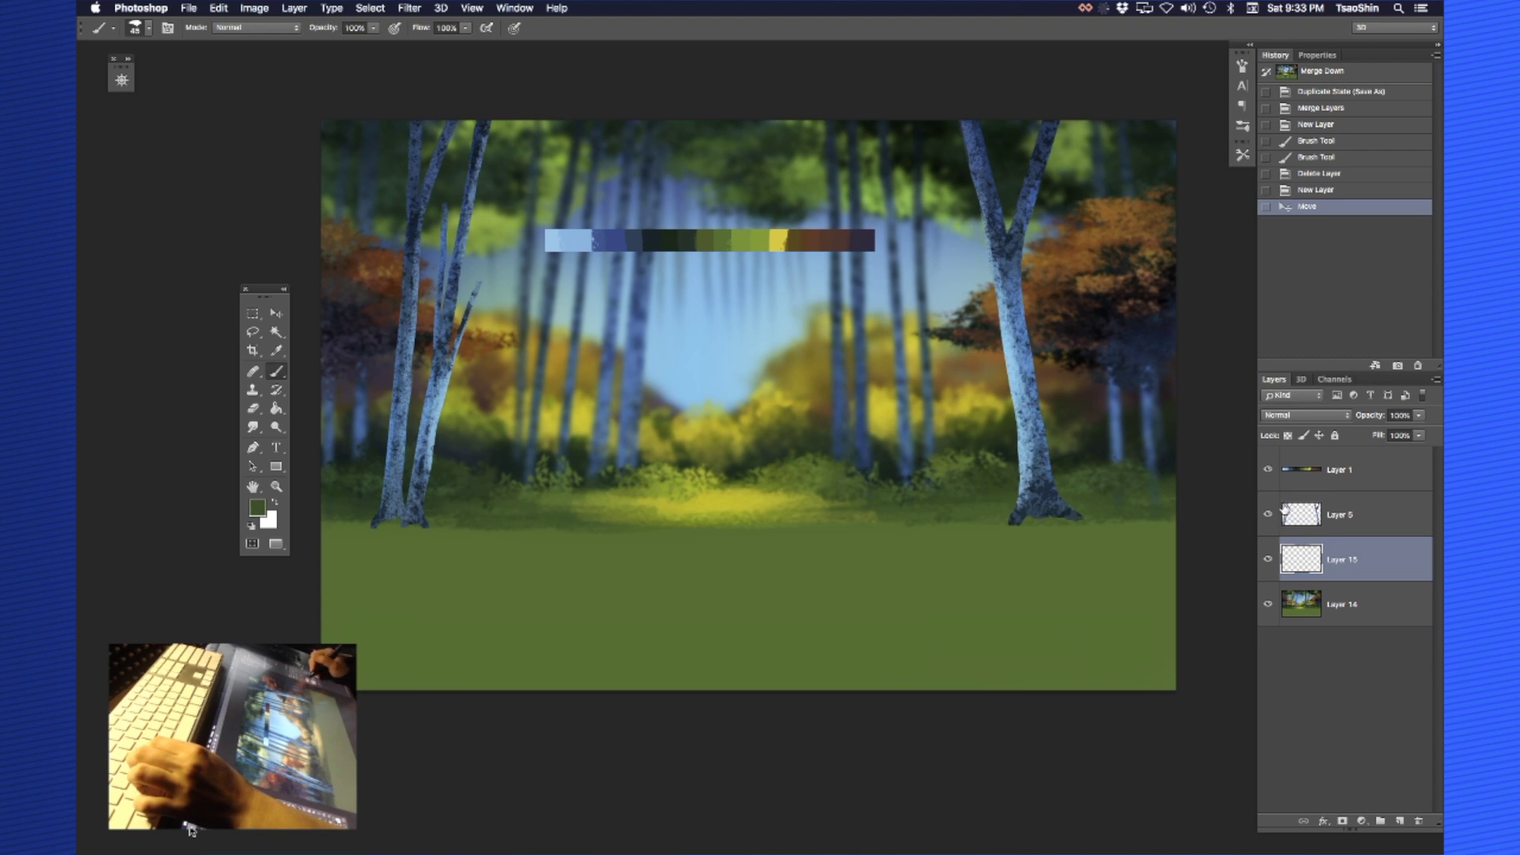
Examine what each layer contains by toggling its visibility, ending with Layer 15 as the active layer
click(1268, 471)
click(1269, 472)
click(1269, 516)
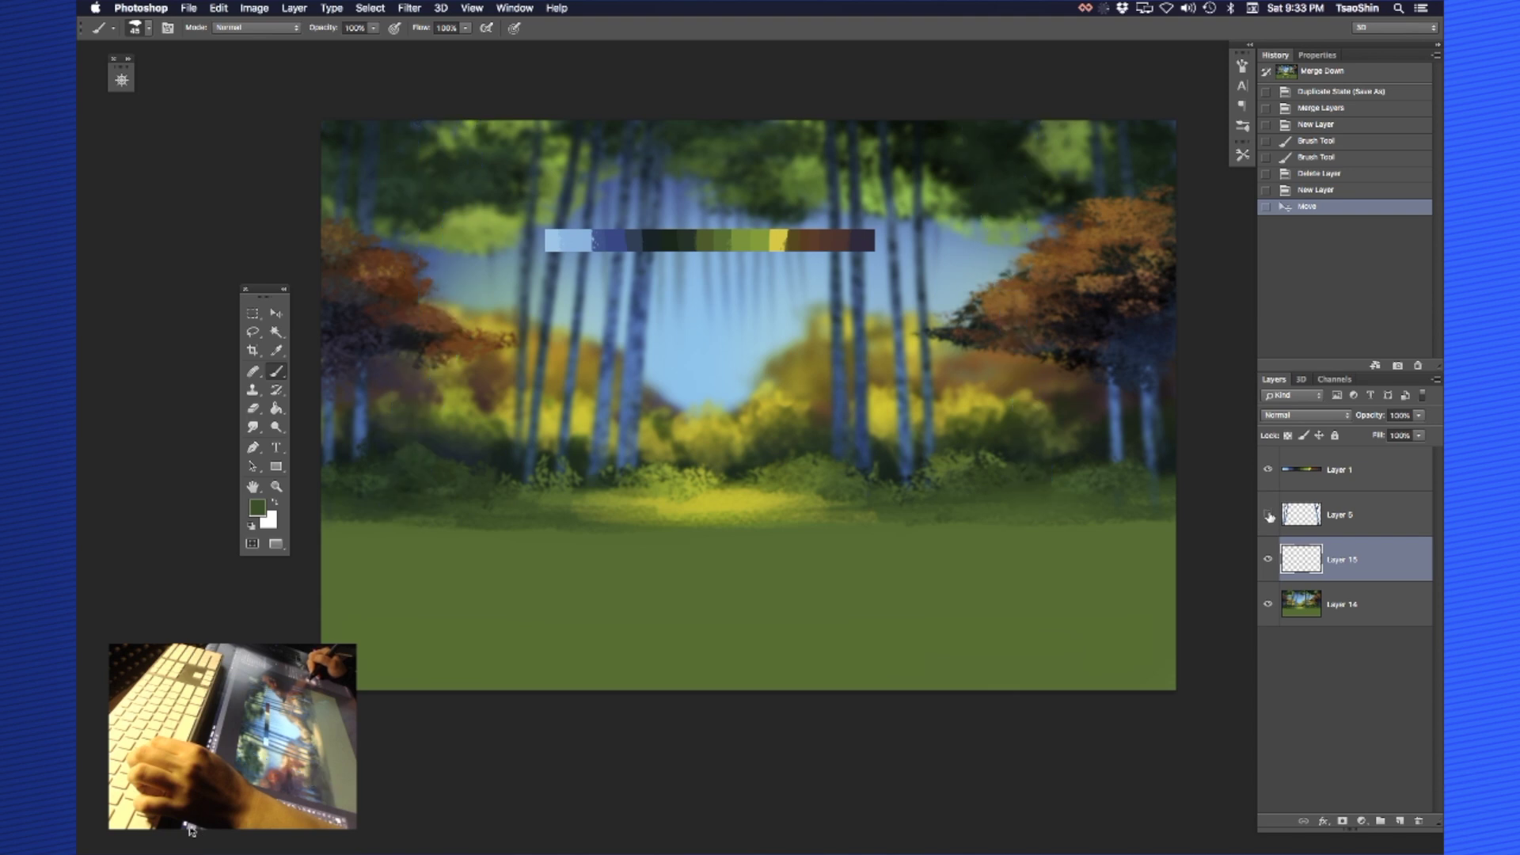
click(1269, 515)
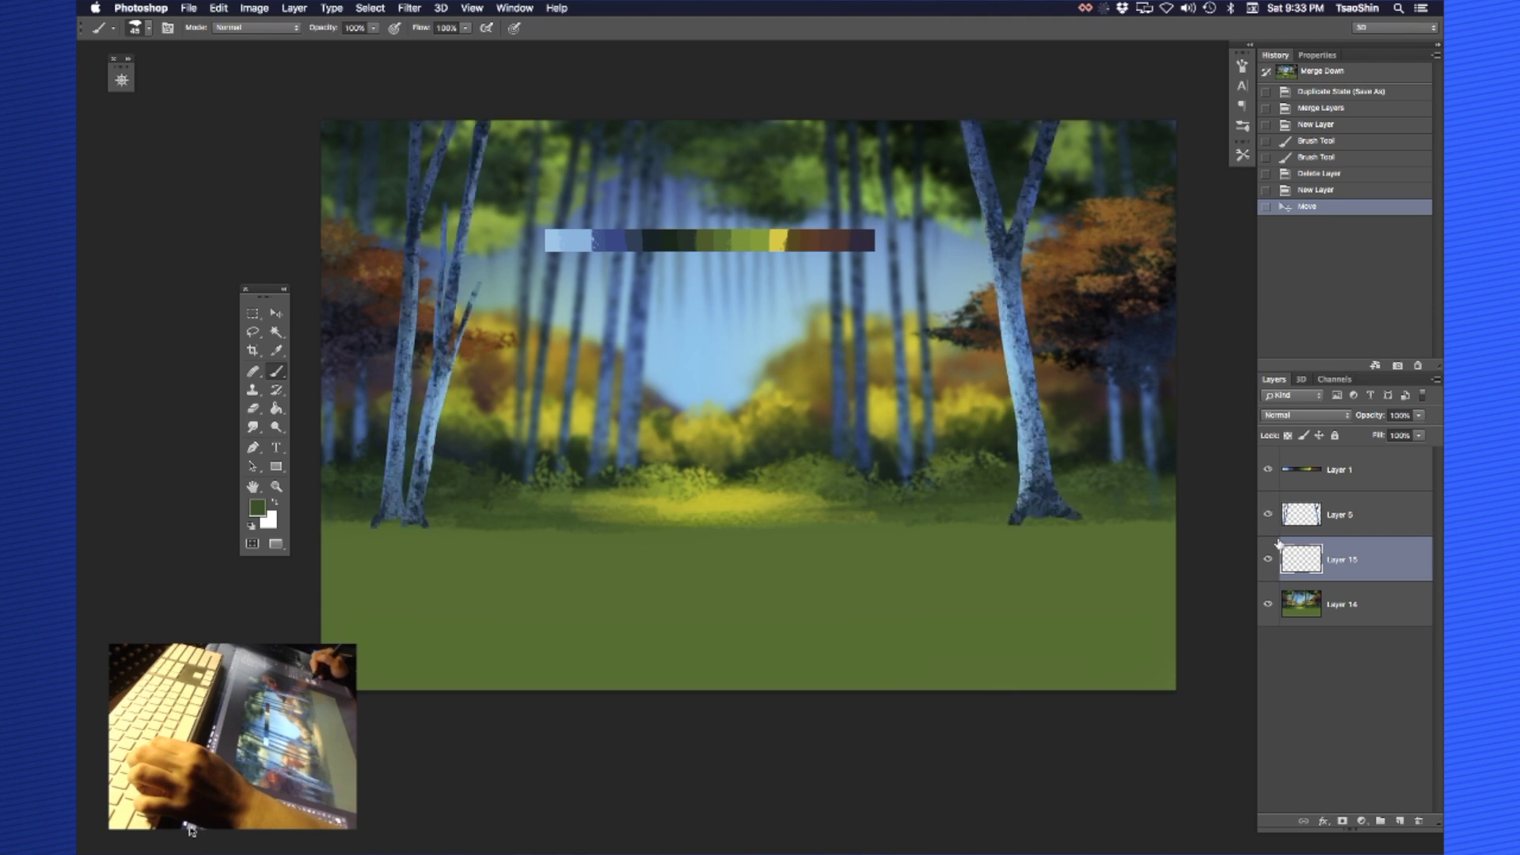
click(1270, 606)
click(1270, 606)
click(1299, 512)
click(1304, 572)
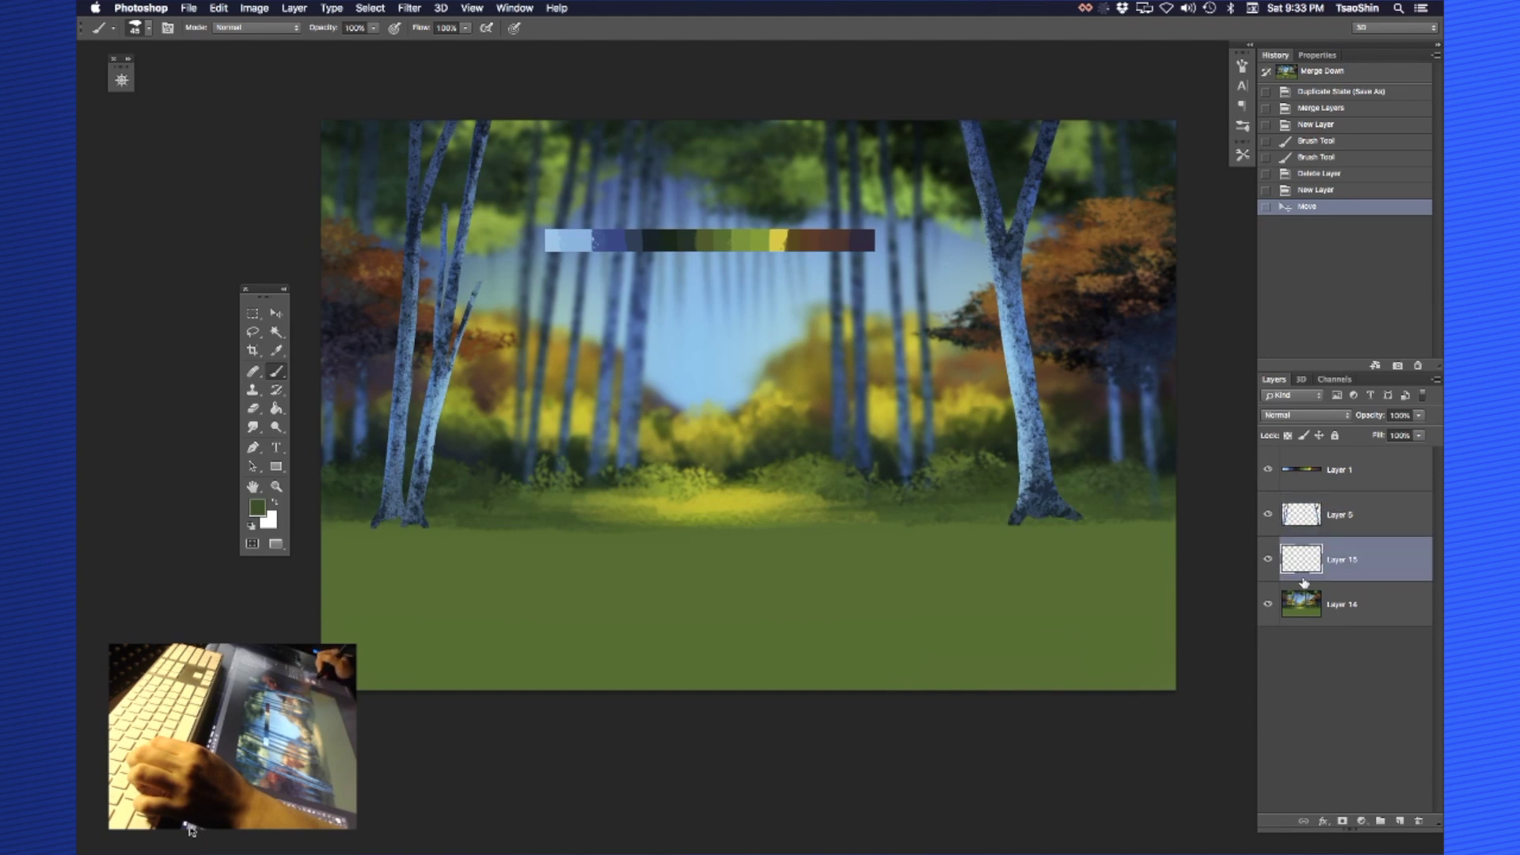
click(1303, 605)
click(1307, 559)
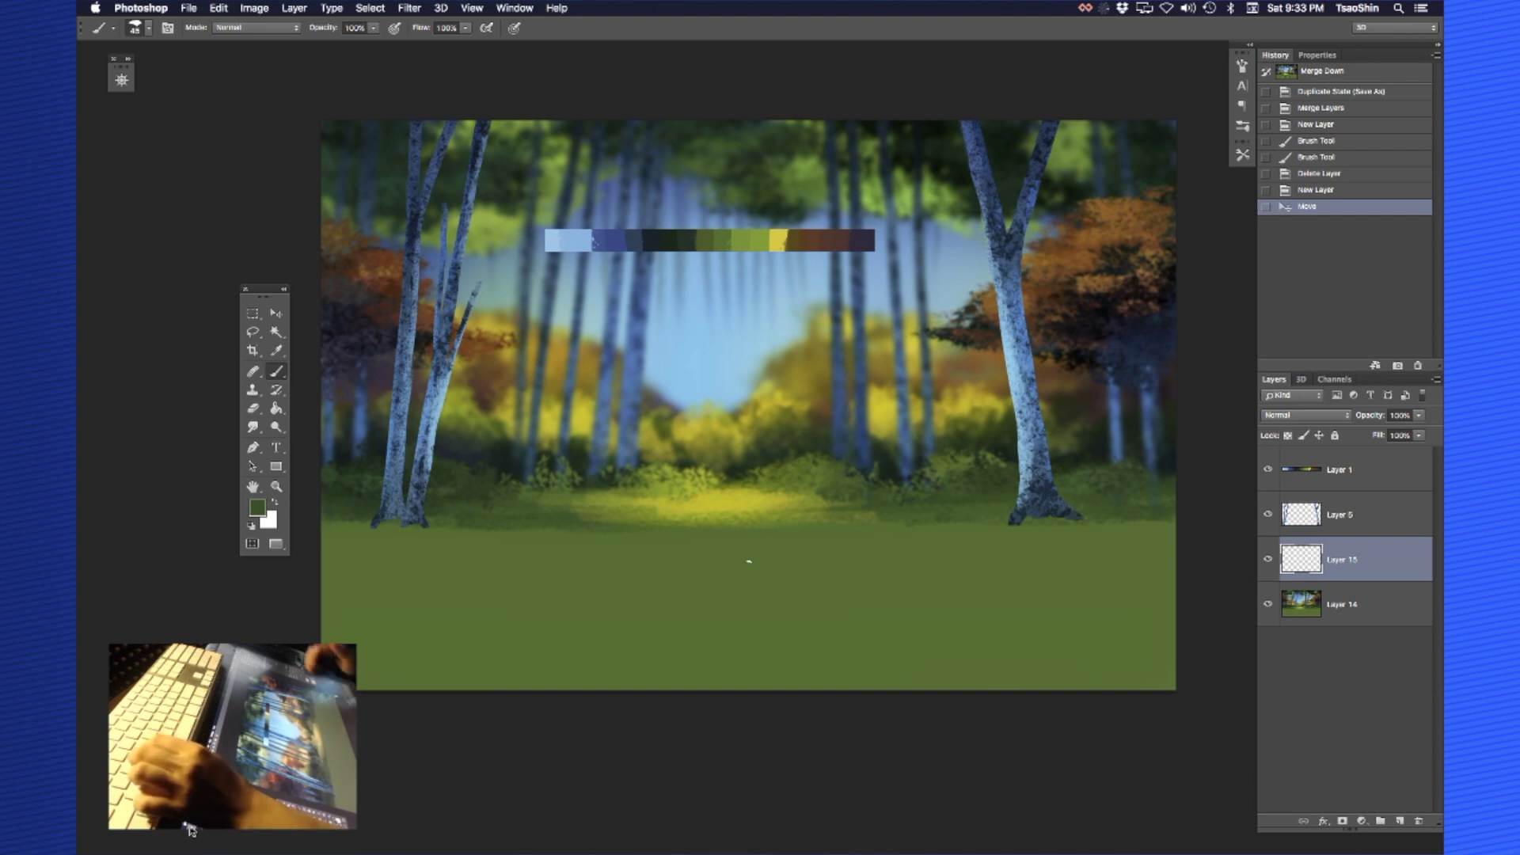
Paint dark green grass texture over both sides and the foreground of the flat green ground with an enlarged brush
mouse_move(370, 560)
mouse_down()
mouse_move(340, 550)
mouse_move(483, 558)
mouse_up()
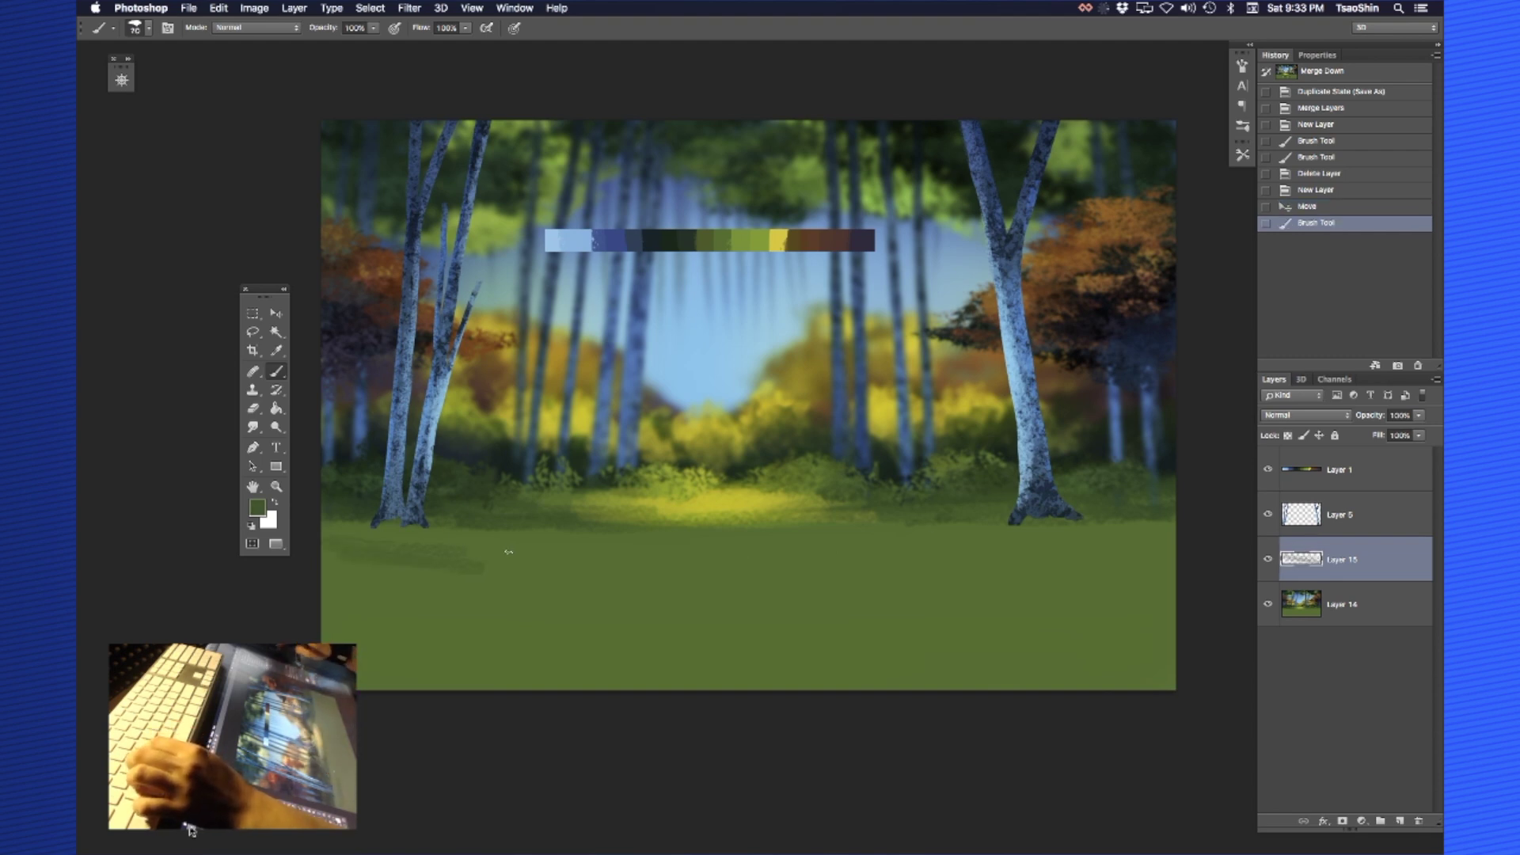
mouse_move(417, 543)
mouse_down()
mouse_move(322, 559)
mouse_move(444, 610)
mouse_move(482, 665)
mouse_move(648, 671)
mouse_move(584, 647)
mouse_move(832, 657)
mouse_up()
mouse_move(1142, 513)
mouse_down()
mouse_move(1174, 516)
mouse_move(1008, 545)
mouse_up()
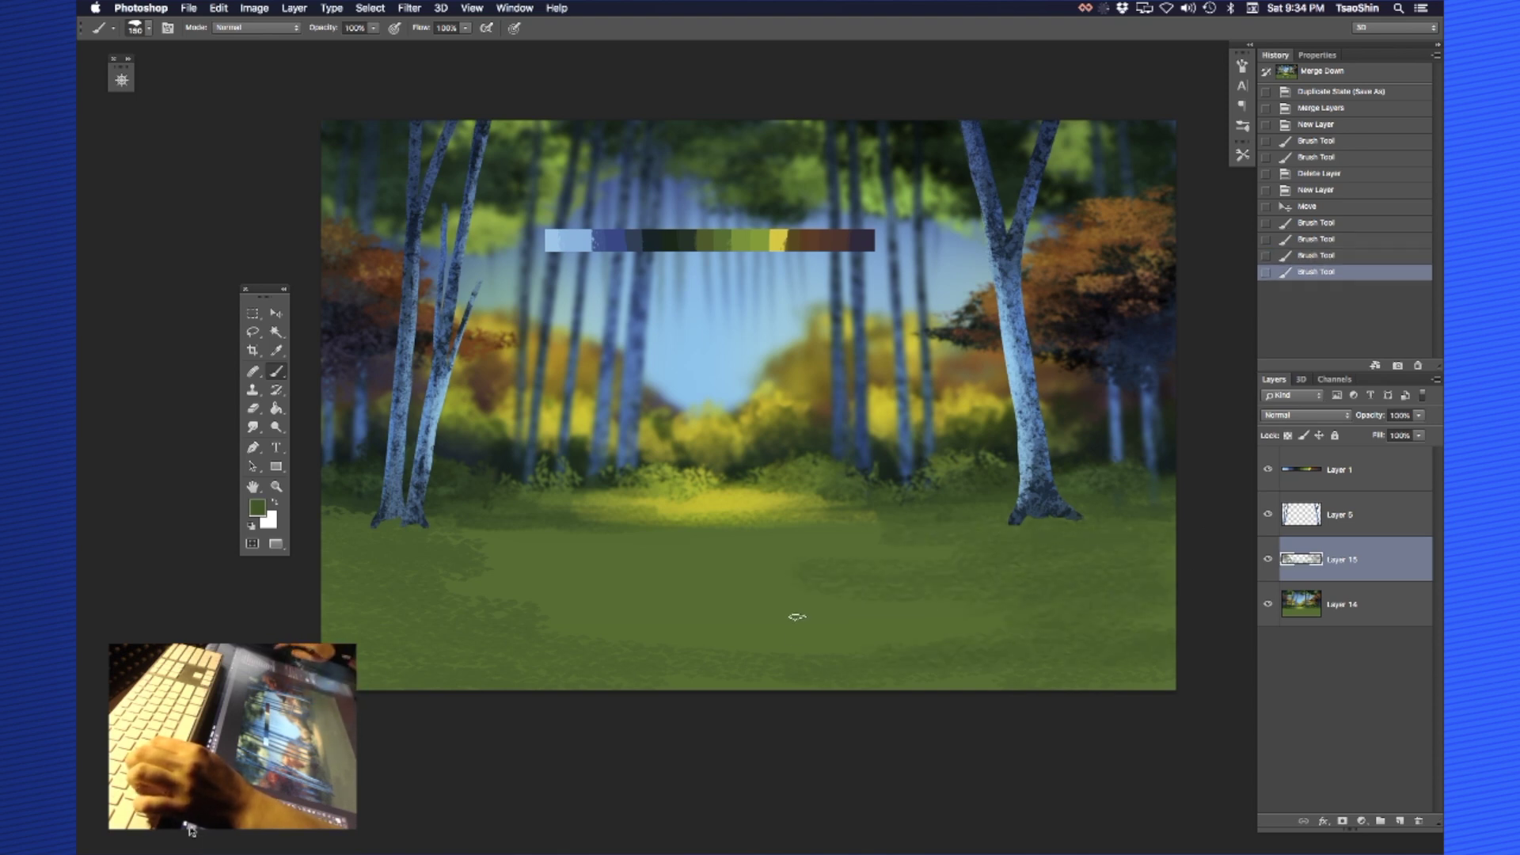
Fill the middle and foreground of the lawn with more textured strokes in a green sampled from the ground
alt+click(416, 580)
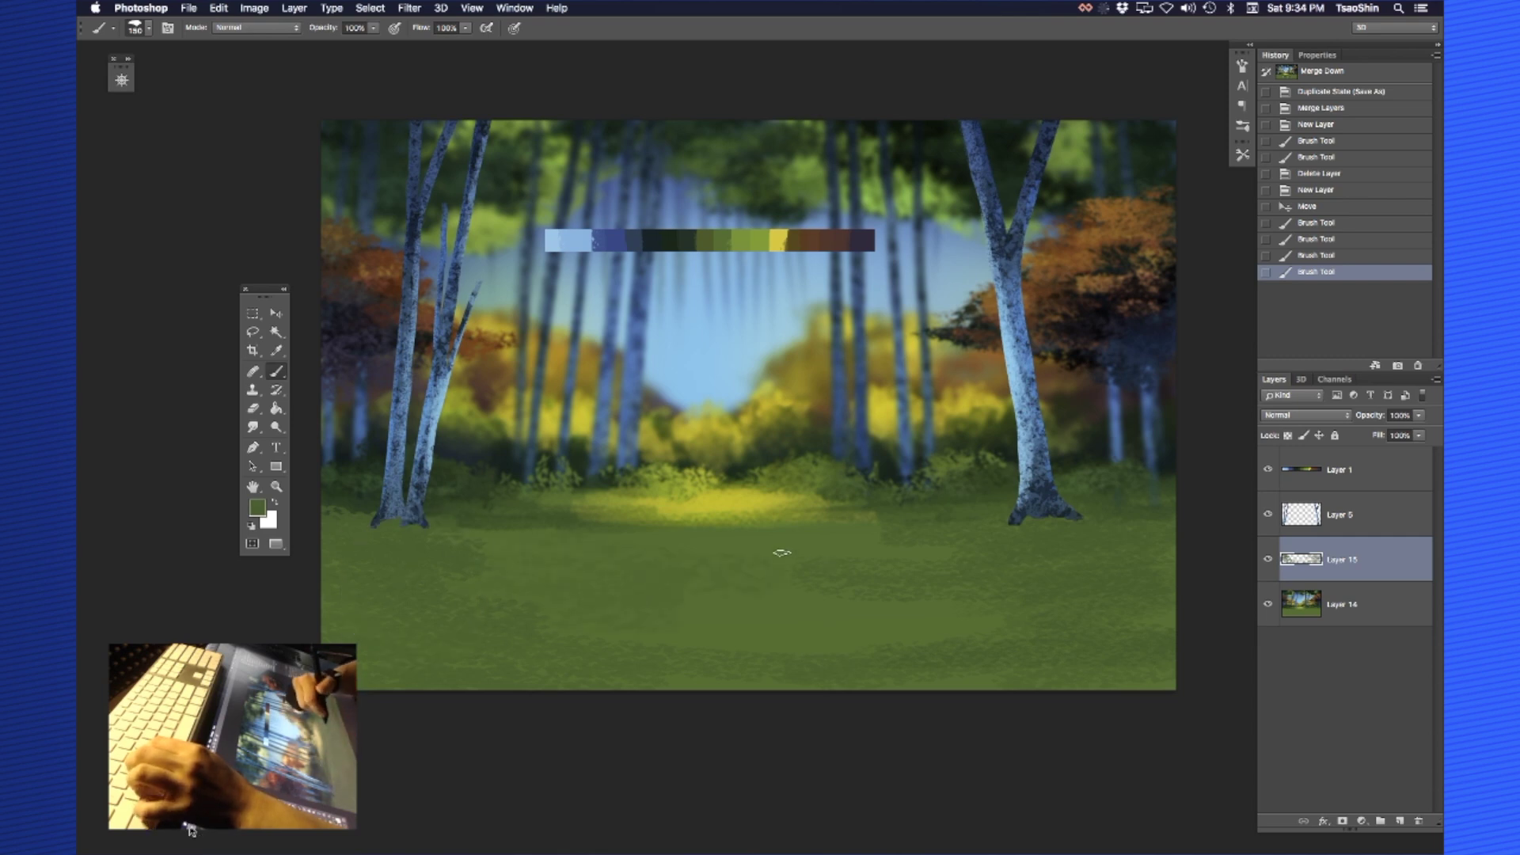
drag(781, 553, 728, 566)
drag(775, 649, 788, 648)
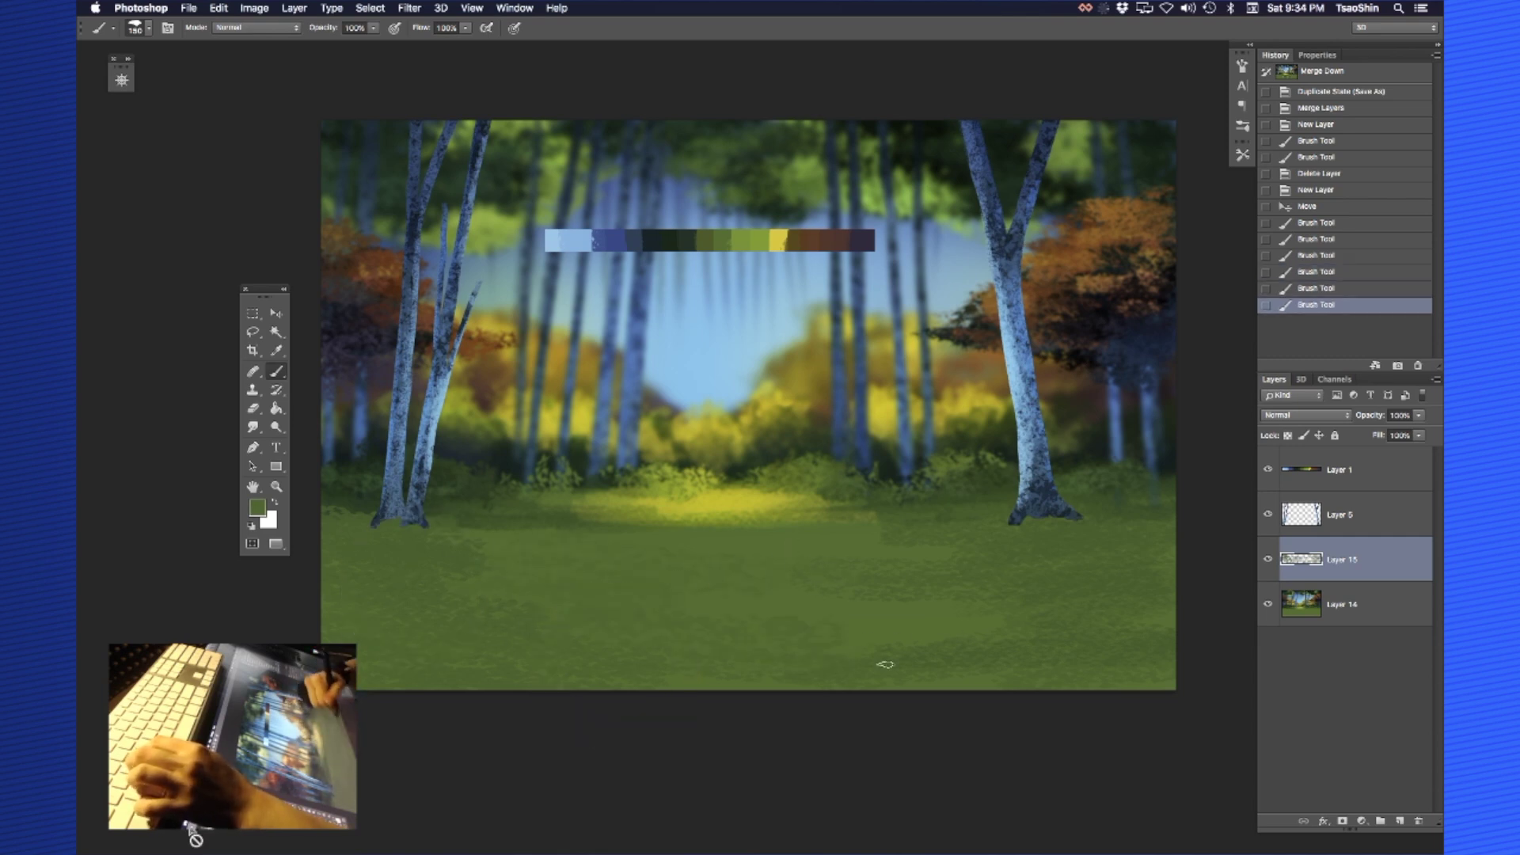
drag(886, 665, 591, 654)
drag(863, 536, 715, 556)
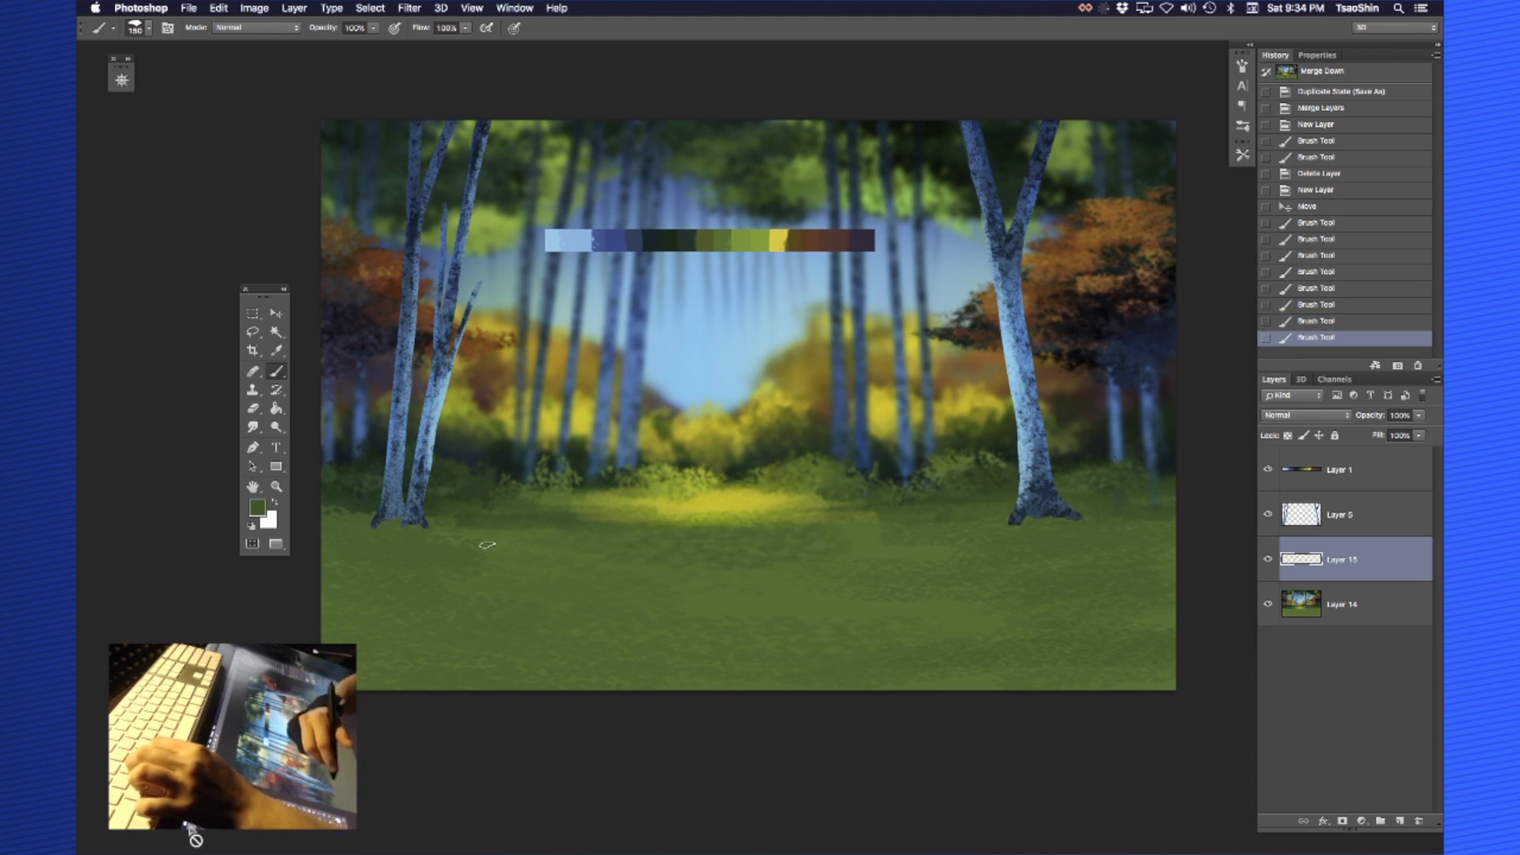
drag(486, 546, 864, 568)
Sample the yellow-green of the sunlit clearing and paint highlight streaks across the middle of the lawn
alt+click(719, 516)
mouse_move(694, 537)
mouse_down()
mouse_move(875, 552)
mouse_move(625, 582)
mouse_up()
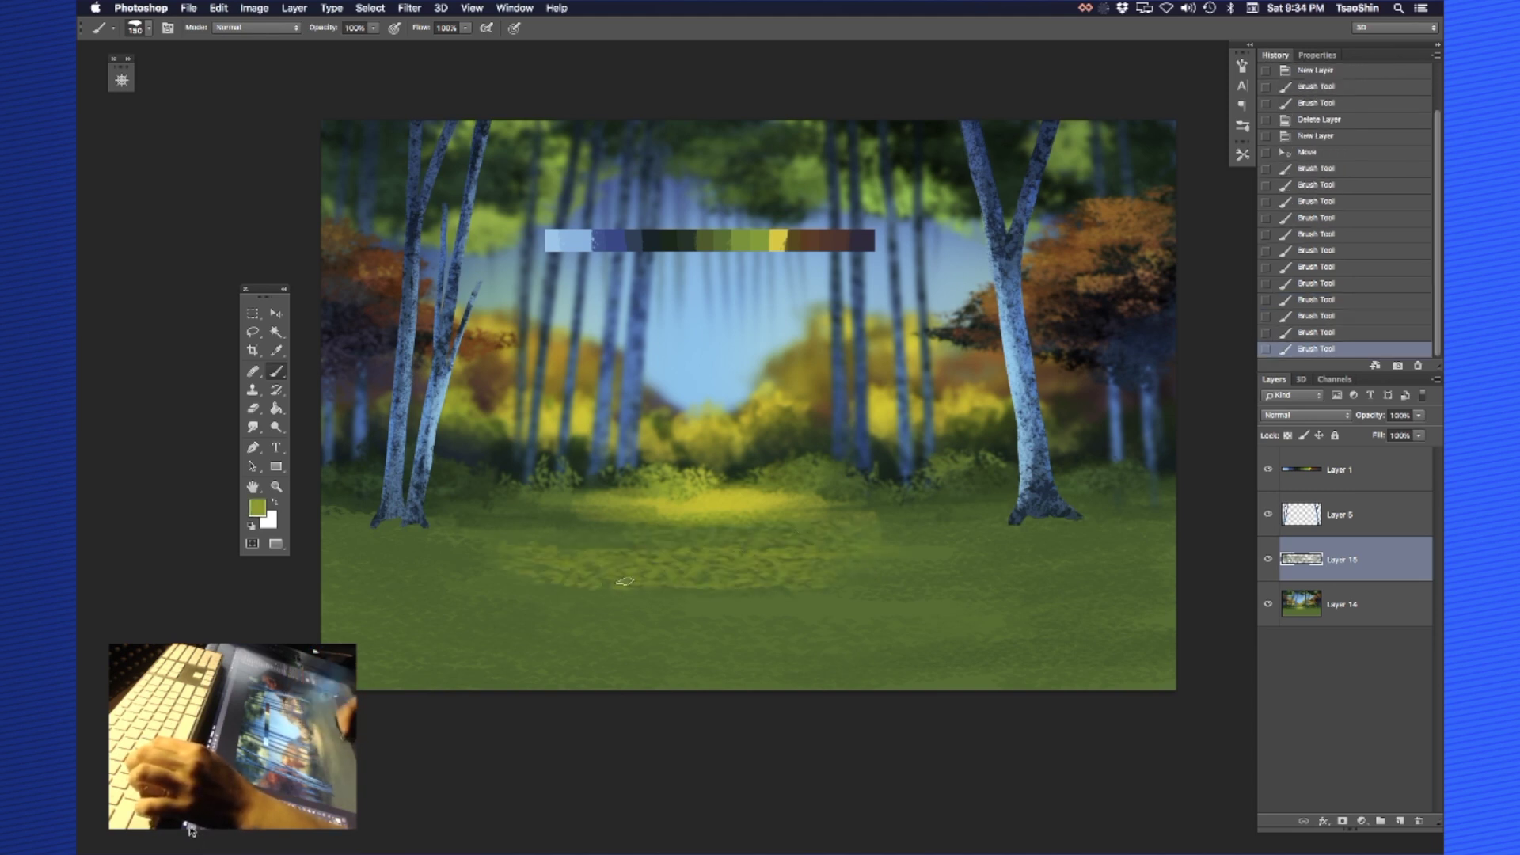
mouse_move(749, 586)
mouse_down()
mouse_move(1087, 598)
mouse_move(407, 598)
mouse_move(682, 603)
mouse_move(389, 635)
mouse_move(1058, 580)
mouse_up()
alt+click(392, 639)
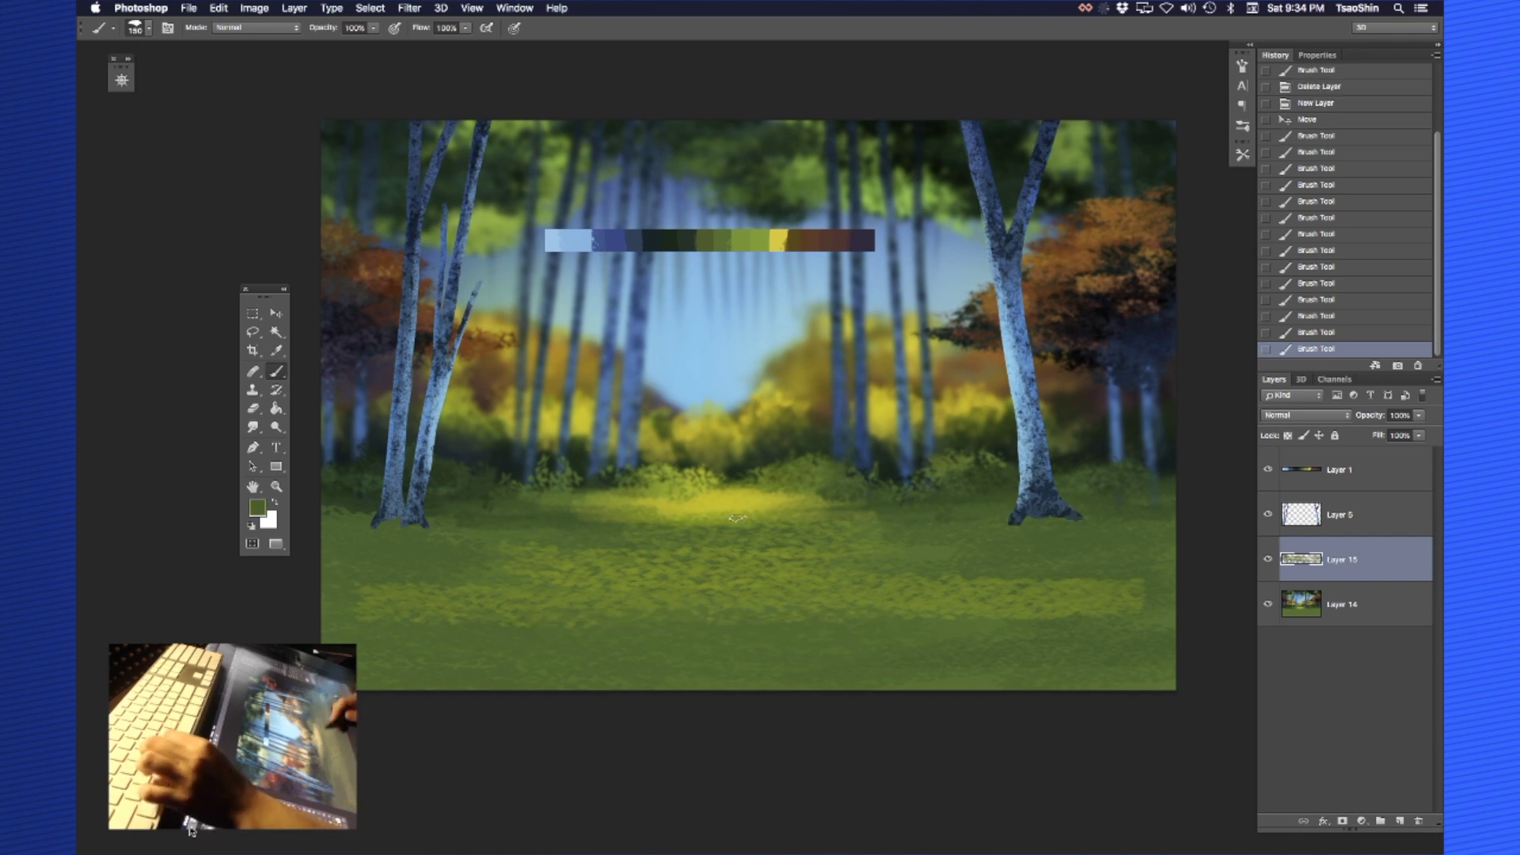
key(v)
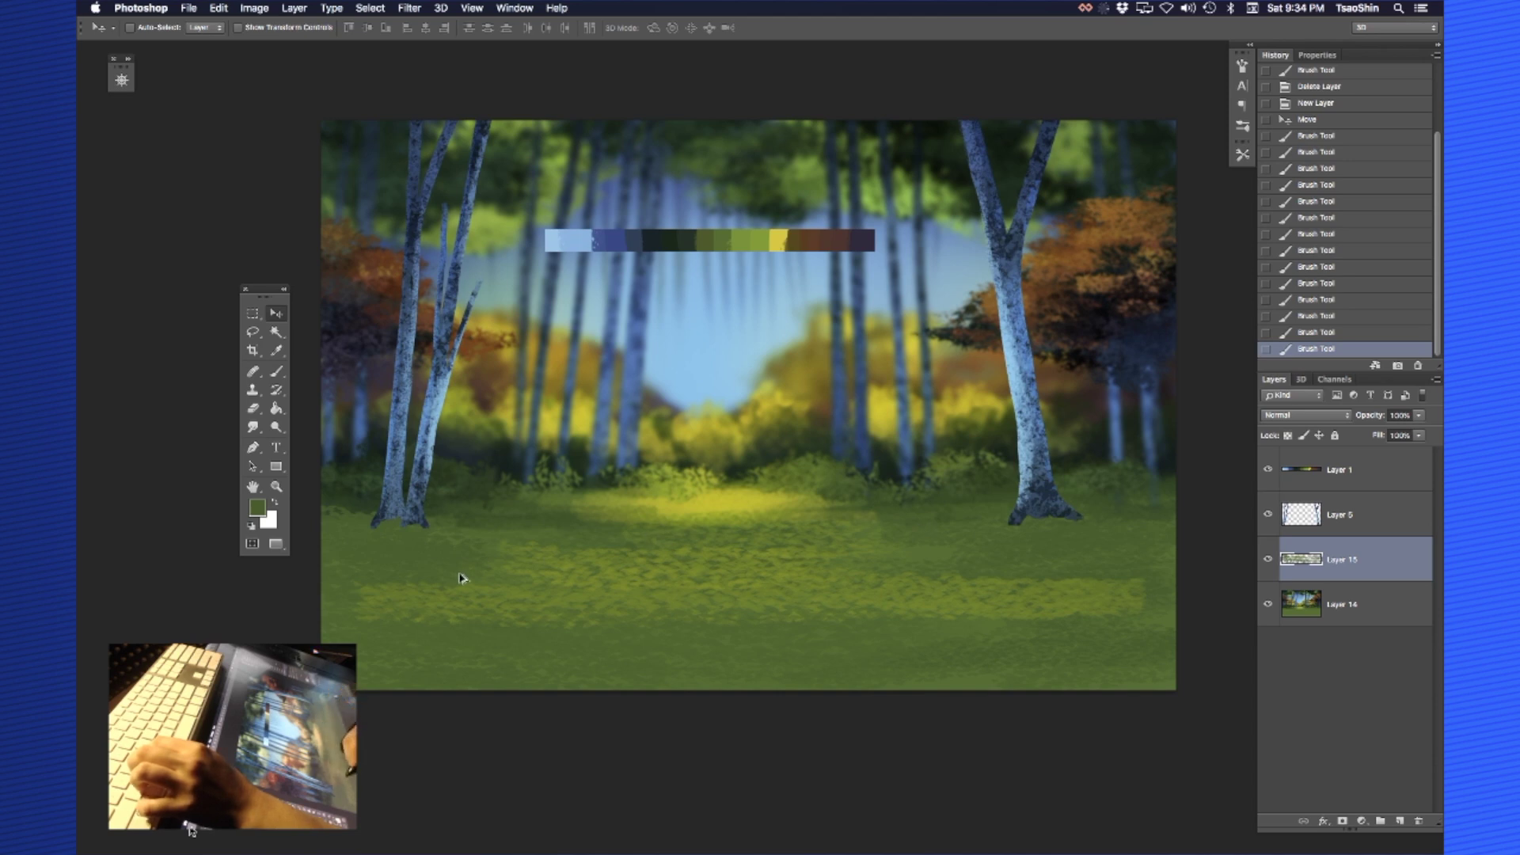
drag(671, 571, 678, 577)
key(ctrl+z)
key(b)
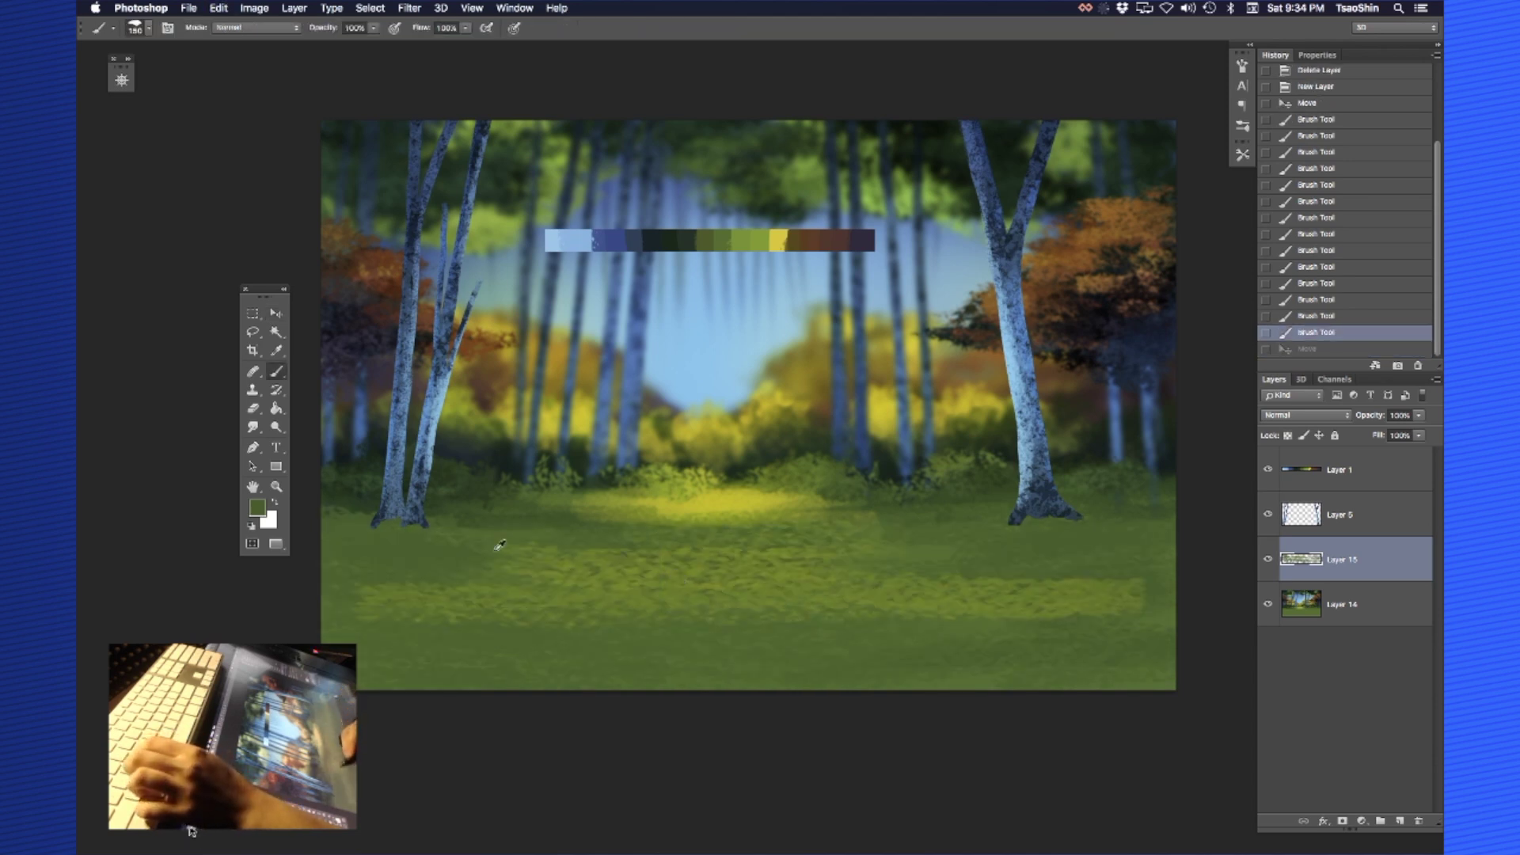
Blend sampled greens into the middle and right of the lawn and paint yellow grass highlights across the foreground
click(596, 576)
alt+click(967, 544)
click(1101, 560)
alt+click(1084, 560)
drag(1161, 583, 1064, 588)
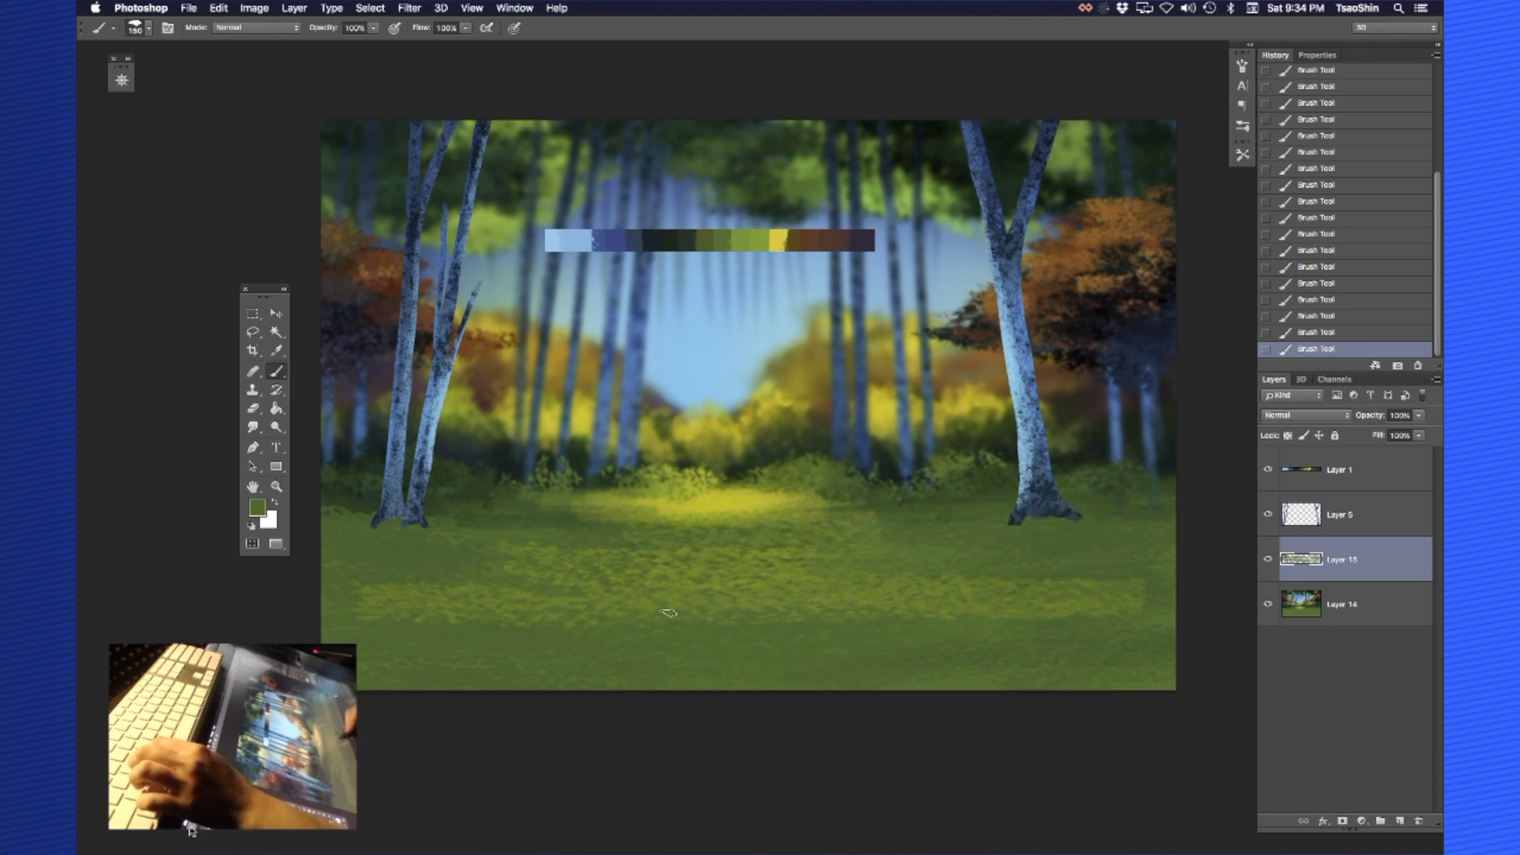
mouse_move(665, 610)
mouse_down()
mouse_move(784, 625)
mouse_move(490, 657)
mouse_move(879, 673)
mouse_move(877, 685)
mouse_move(483, 639)
mouse_up()
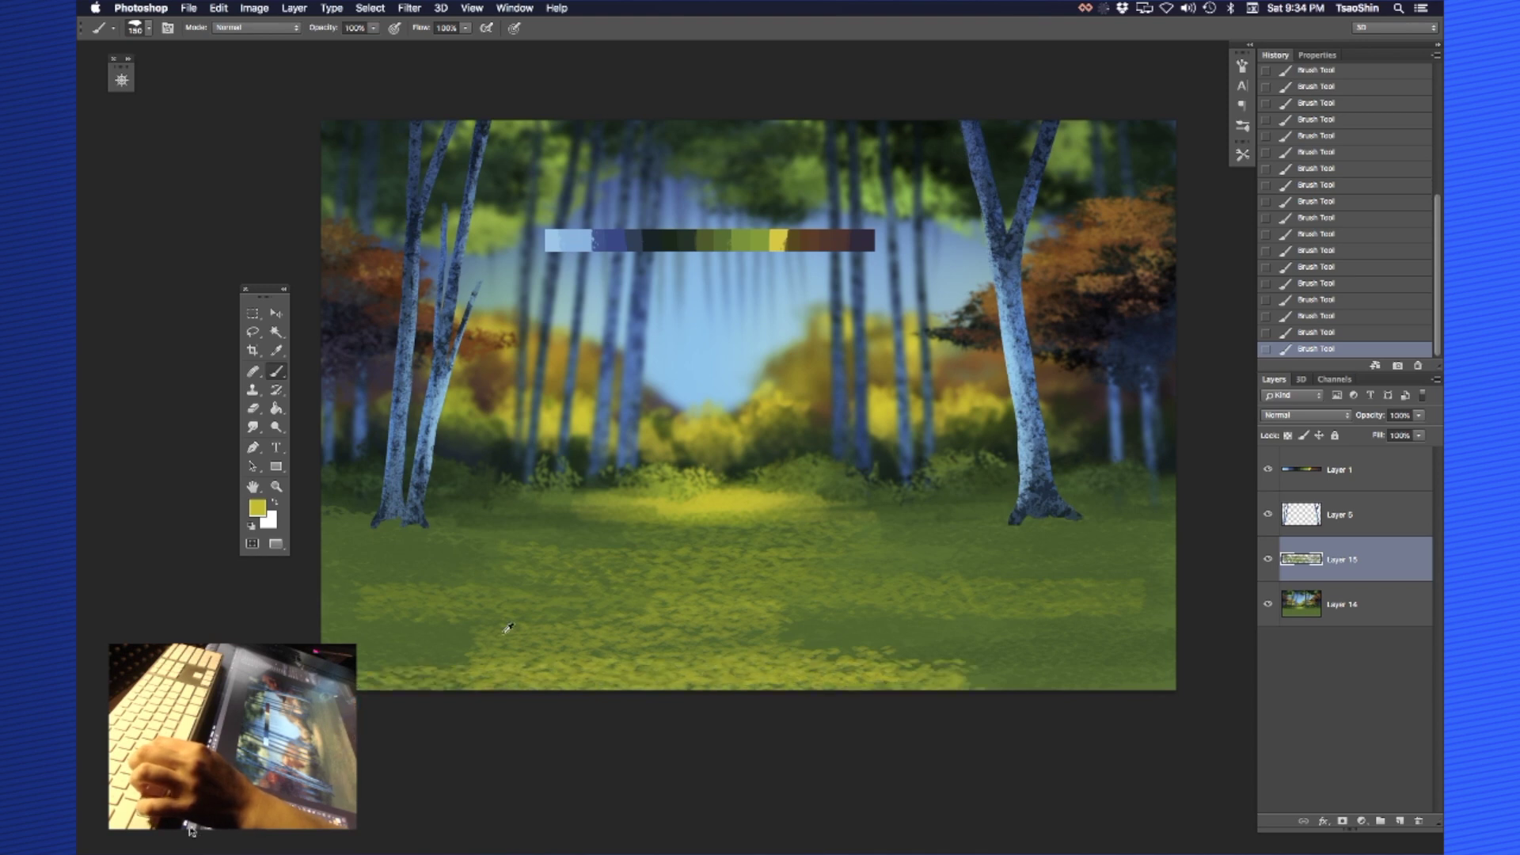
drag(744, 646, 1128, 661)
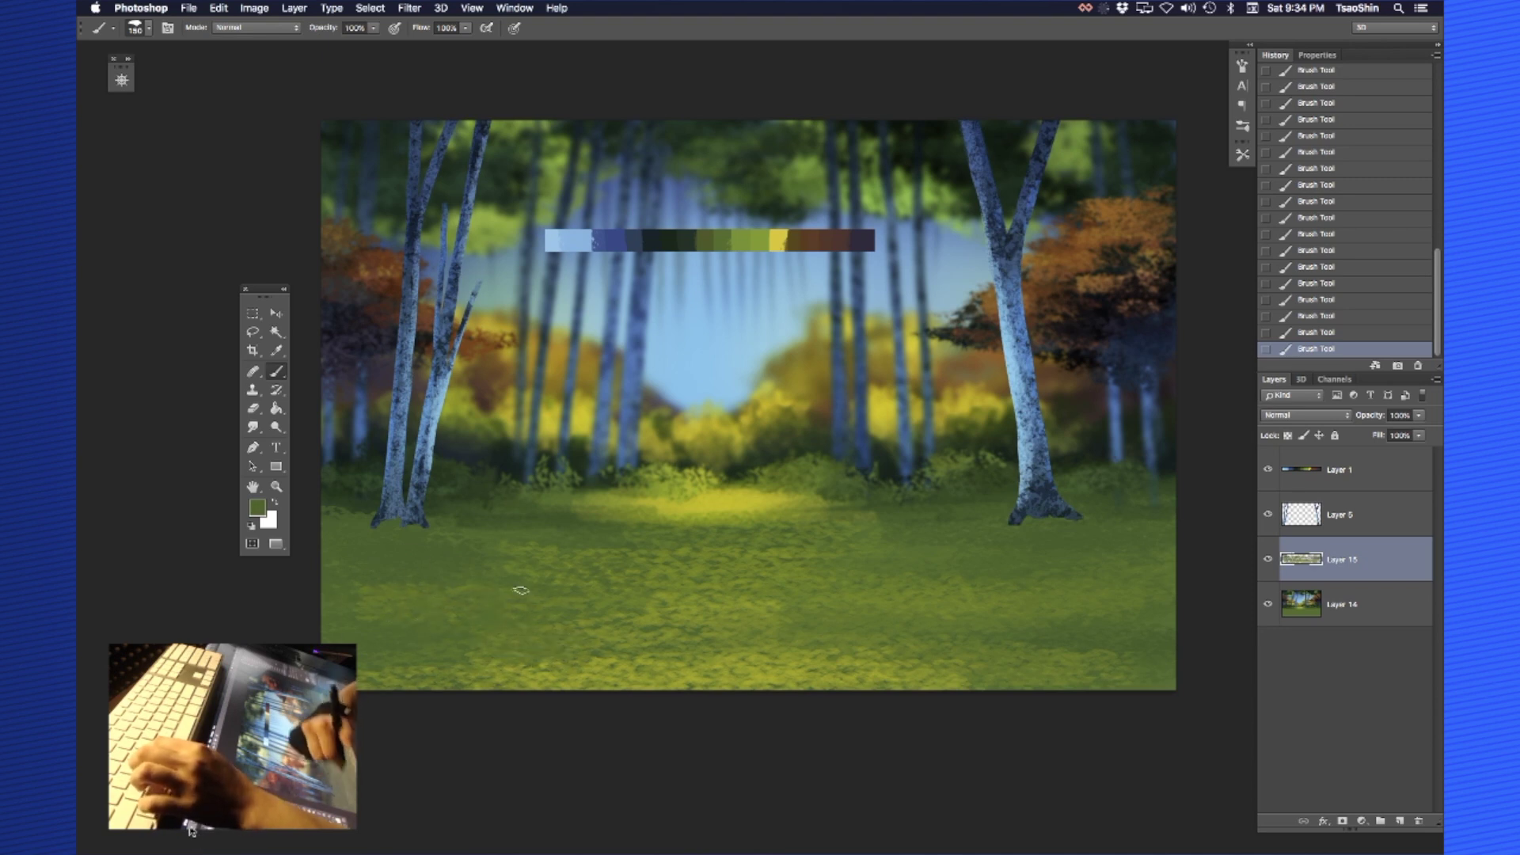
Paint darker green shadow texture on the lawn below the left trees using colour sampled beside them
alt+click(345, 512)
drag(328, 554, 431, 598)
drag(312, 603, 463, 622)
alt+click(321, 535)
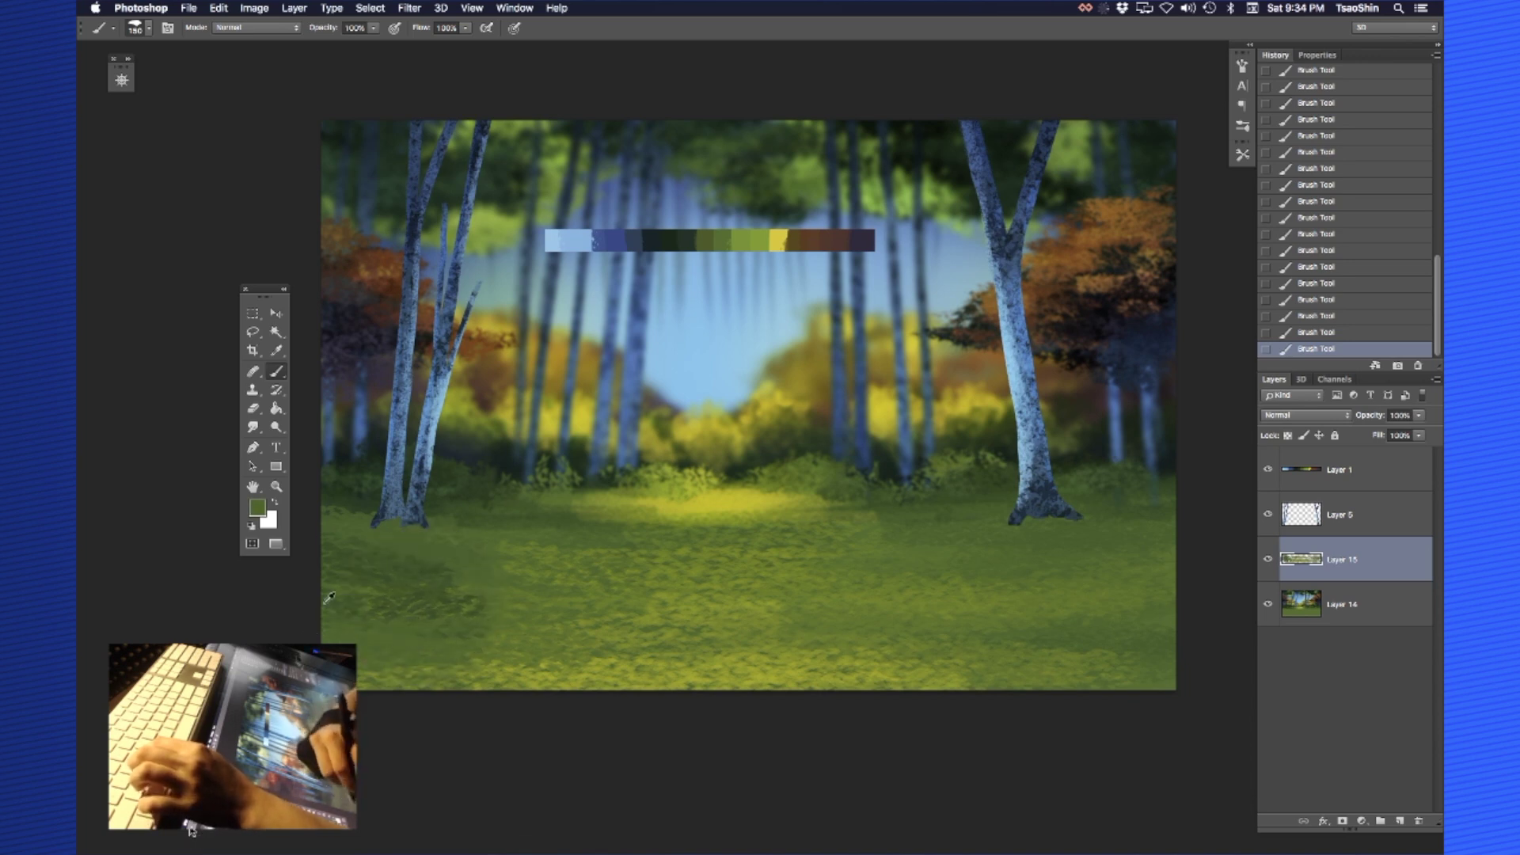
key(v)
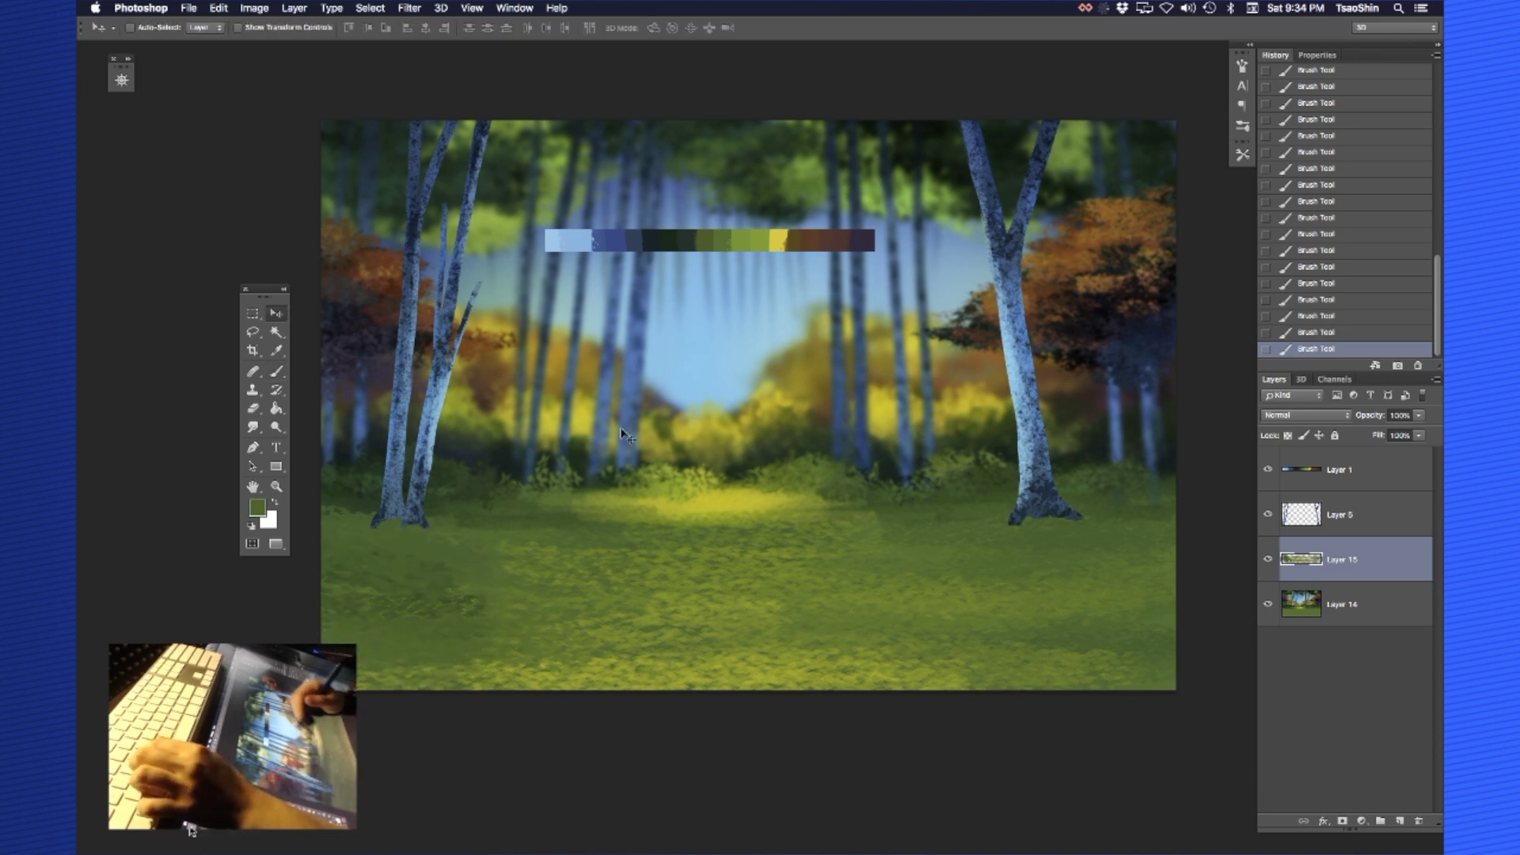
drag(1066, 585, 1058, 549)
key(super+z)
key(b)
Sample a dark green from the right-hand bushes and paint shadow texture on the right side of the lawn
alt+click(1116, 487)
drag(1158, 571, 981, 594)
drag(1181, 605, 1124, 630)
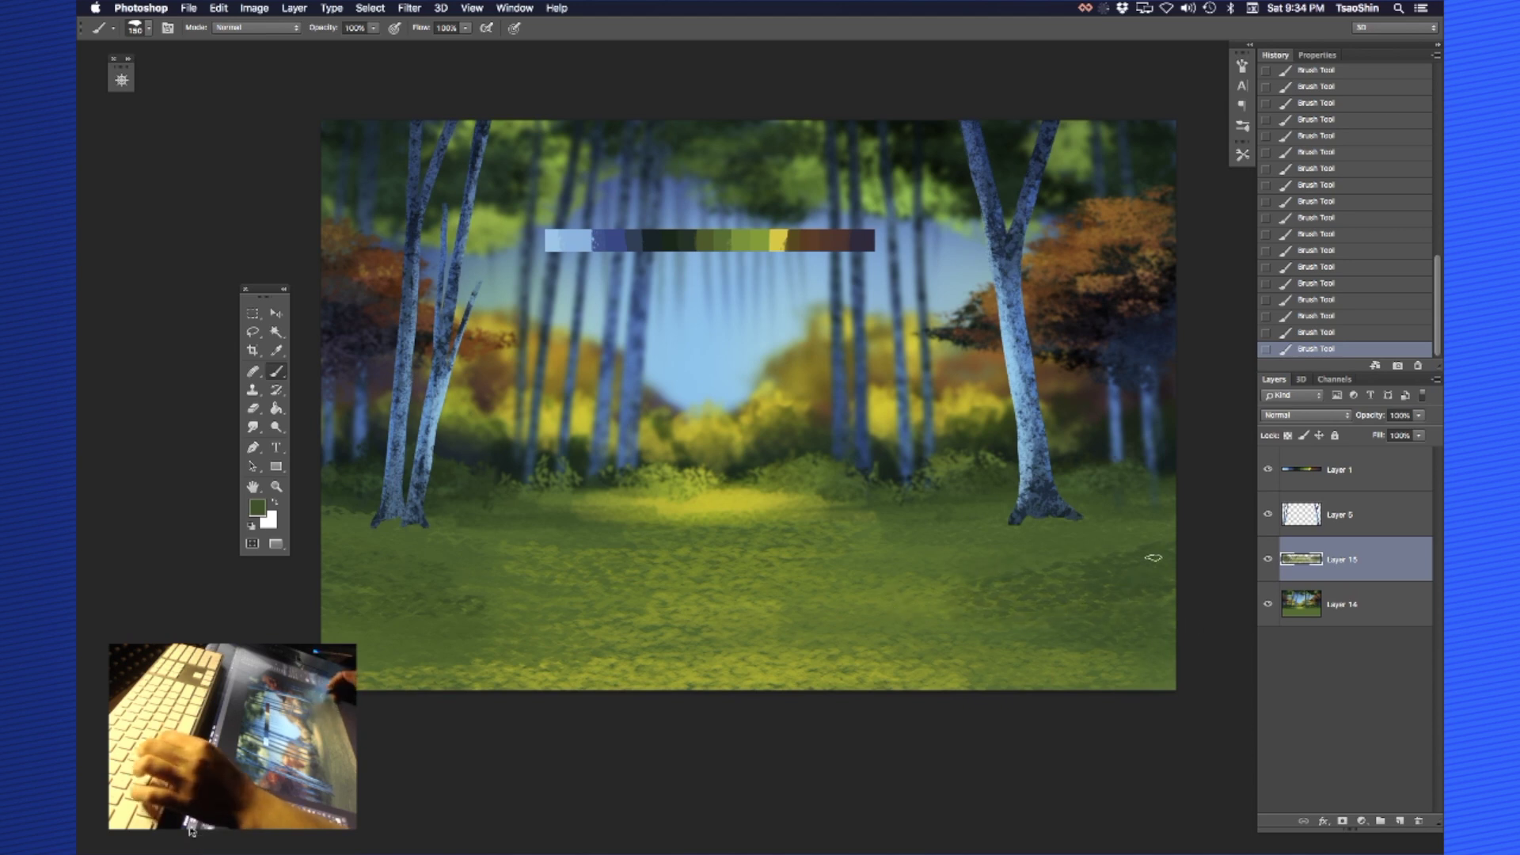
Compare the painting with and without the new grass texture by toggling the visibility of Layer 15
key(v)
drag(1128, 642, 1125, 613)
key(b)
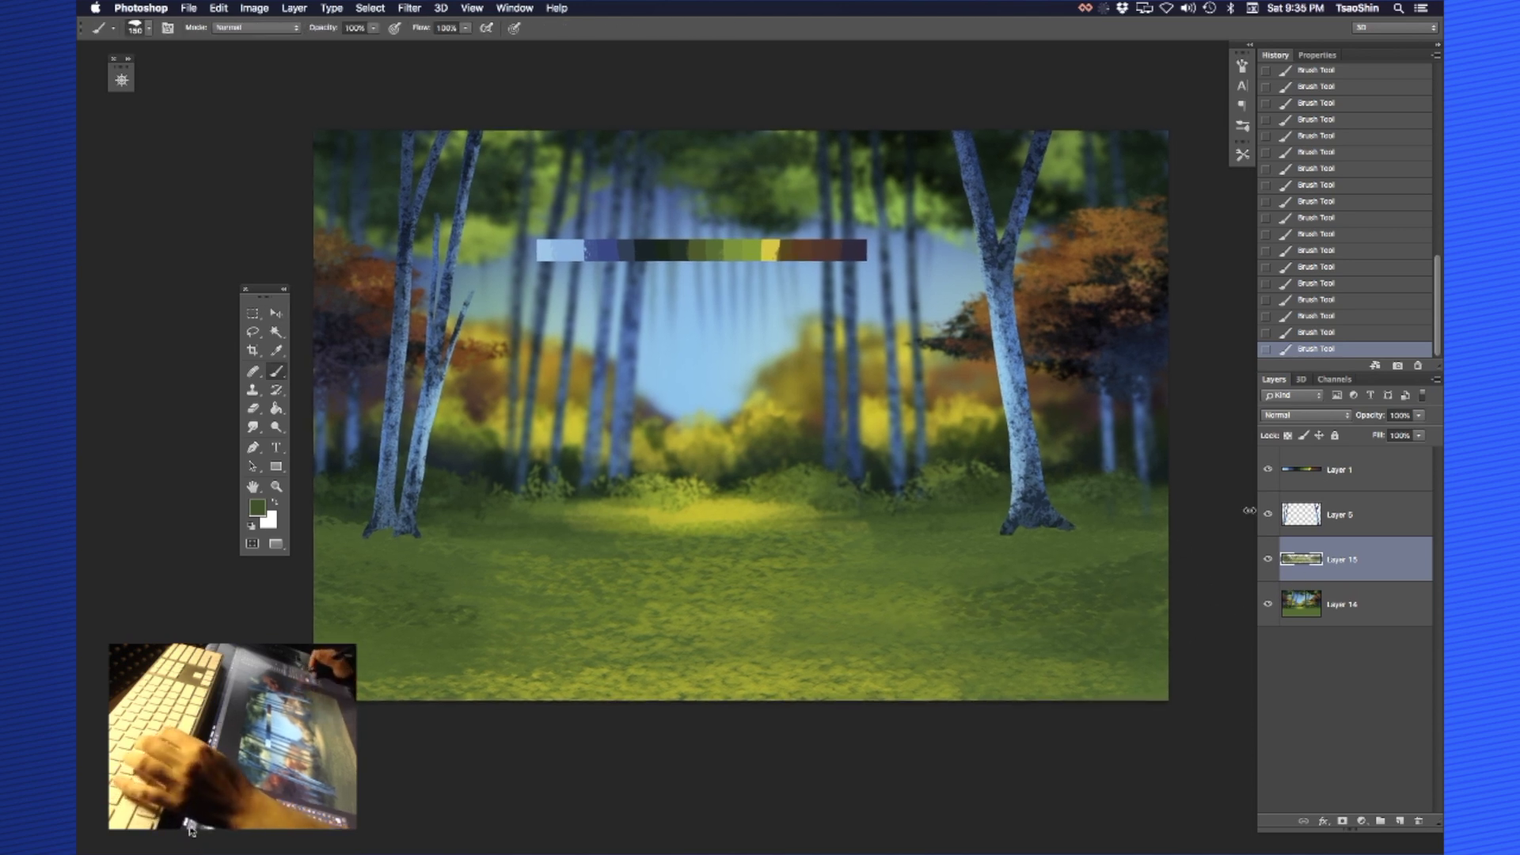
click(1268, 560)
click(1268, 560)
click(1267, 561)
click(1268, 560)
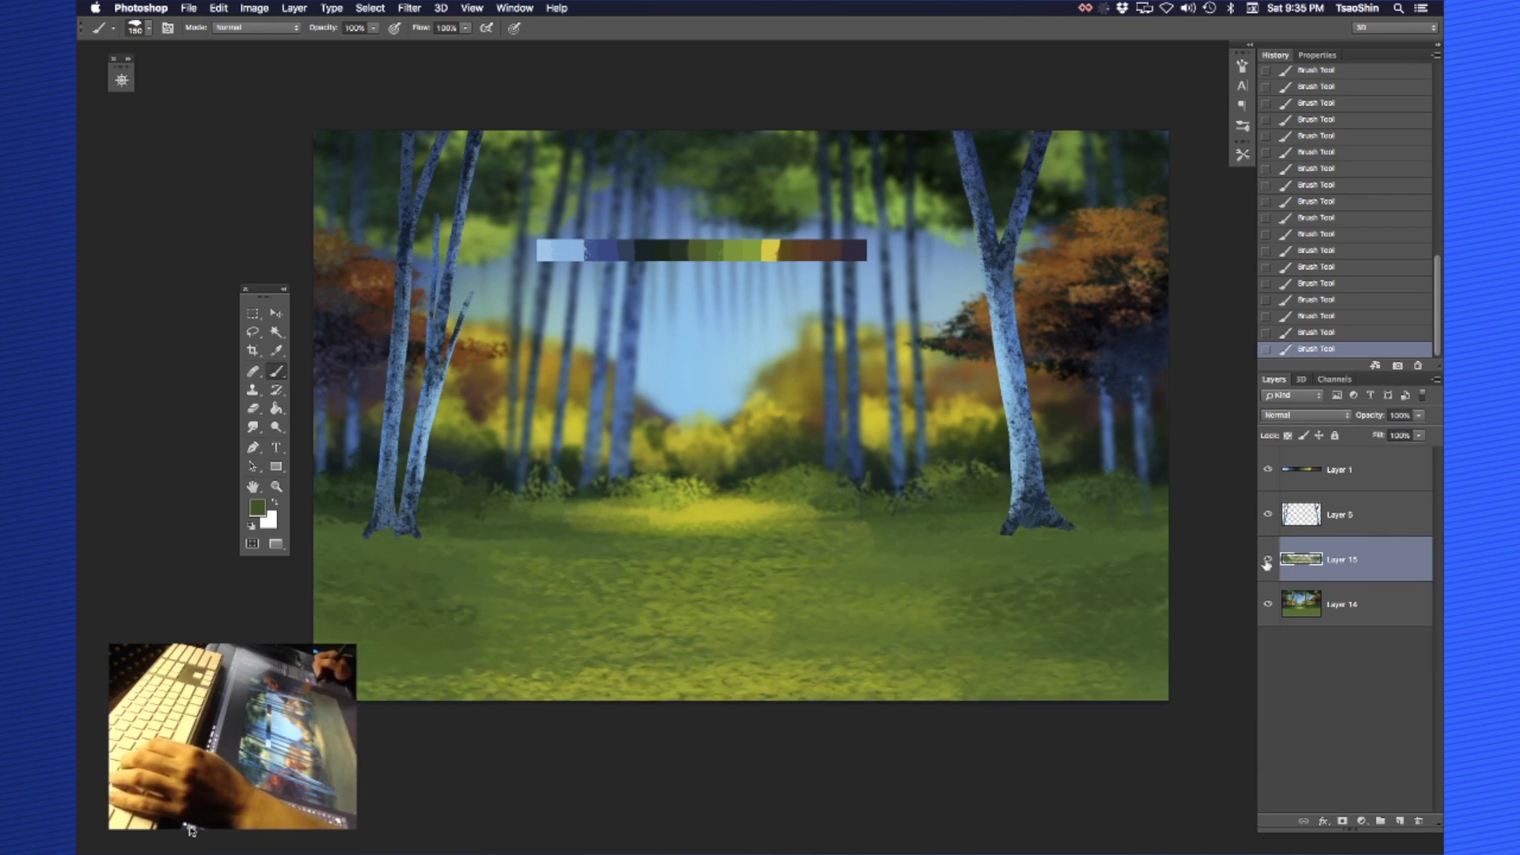
click(1267, 560)
click(1267, 560)
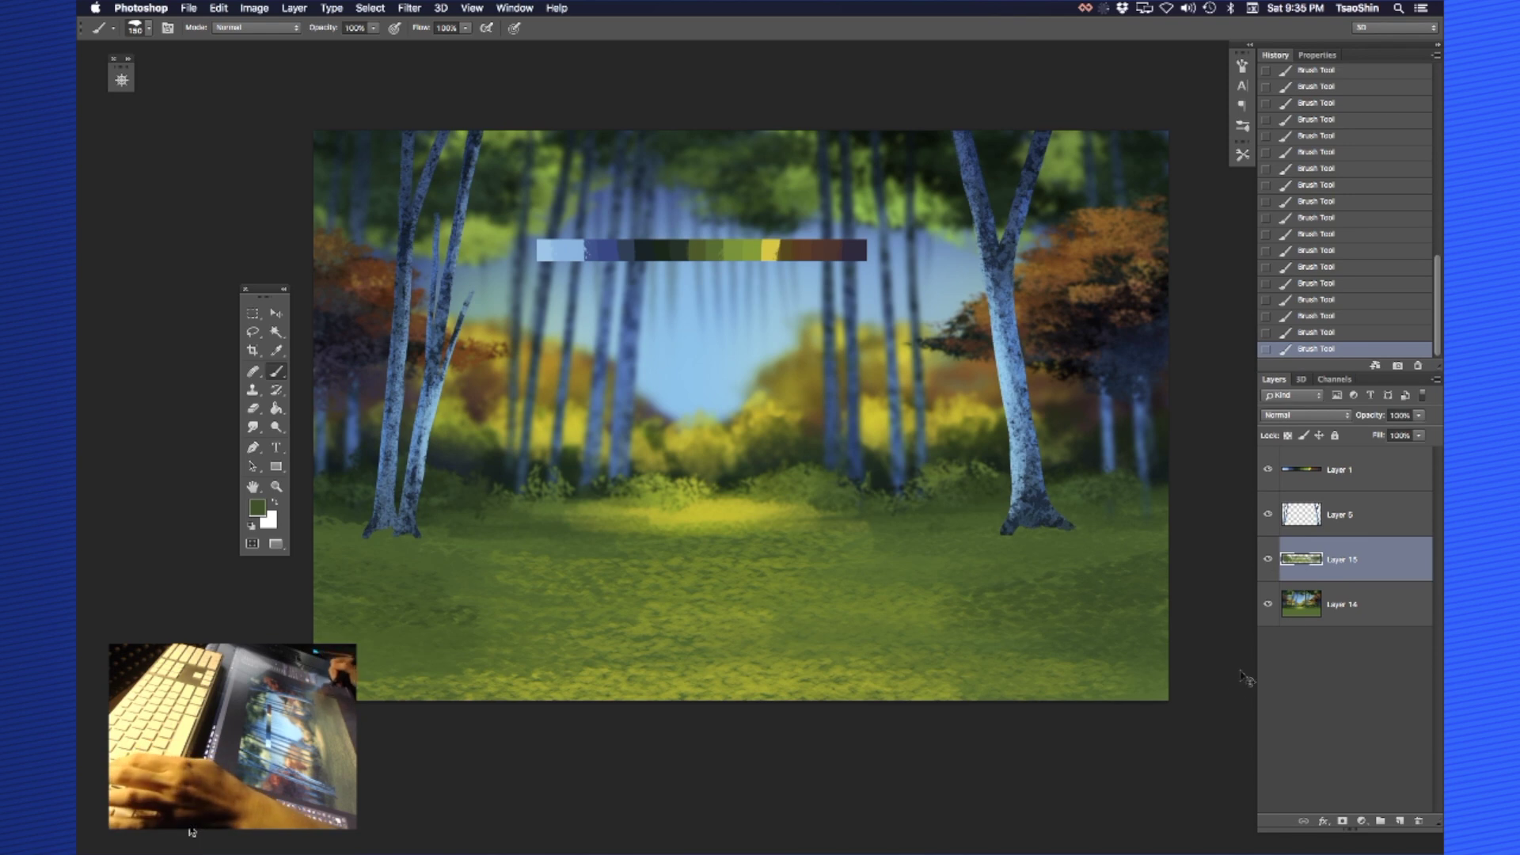
Merge the grass texture layer down into Layer 14 and add a new empty layer above it
key(super+e)
drag(999, 637, 1003, 655)
key(b)
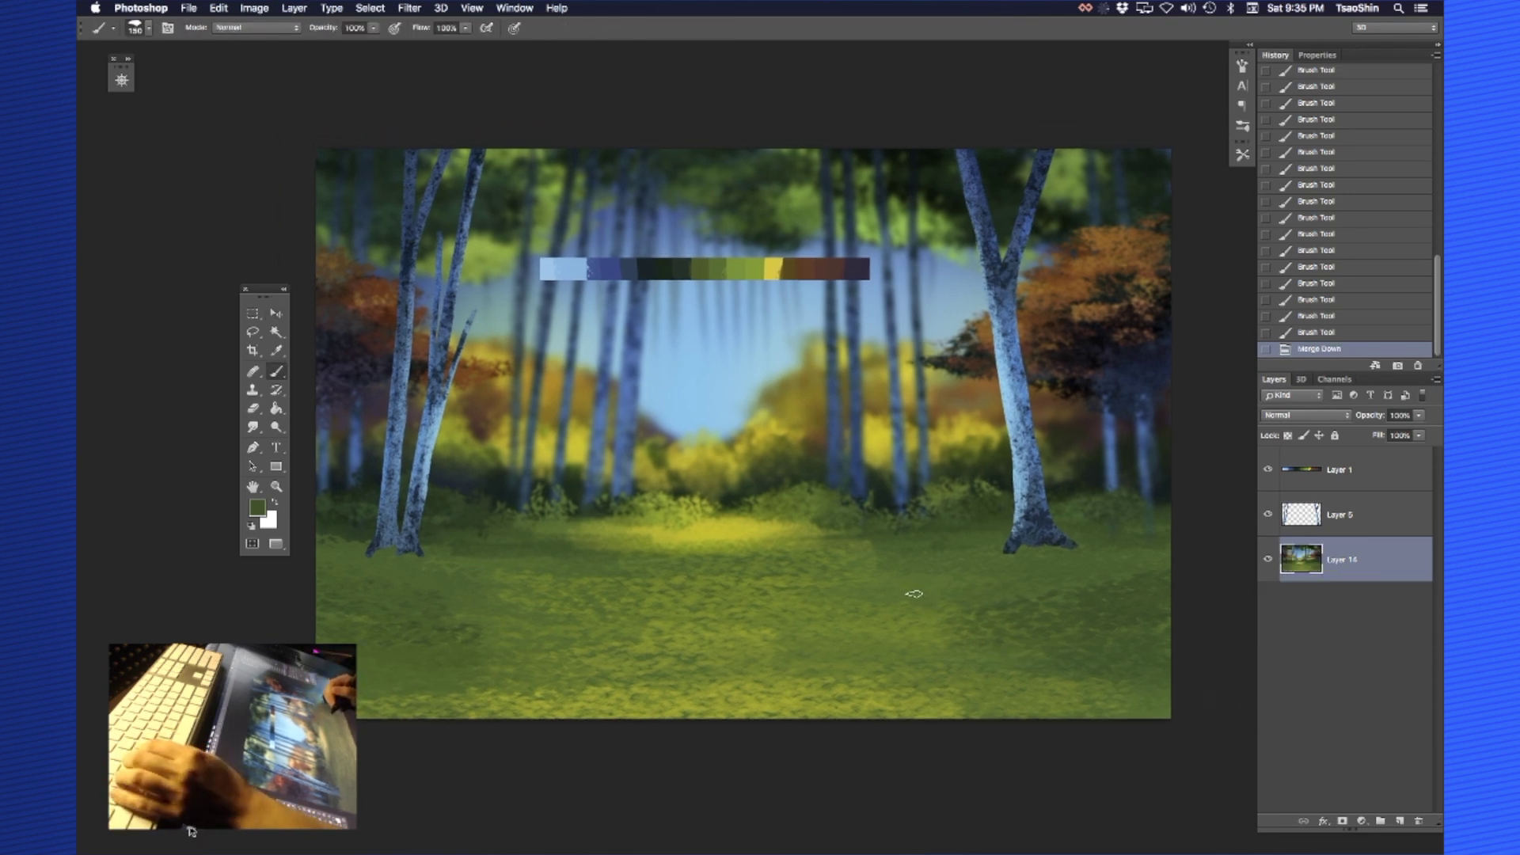
click(1392, 815)
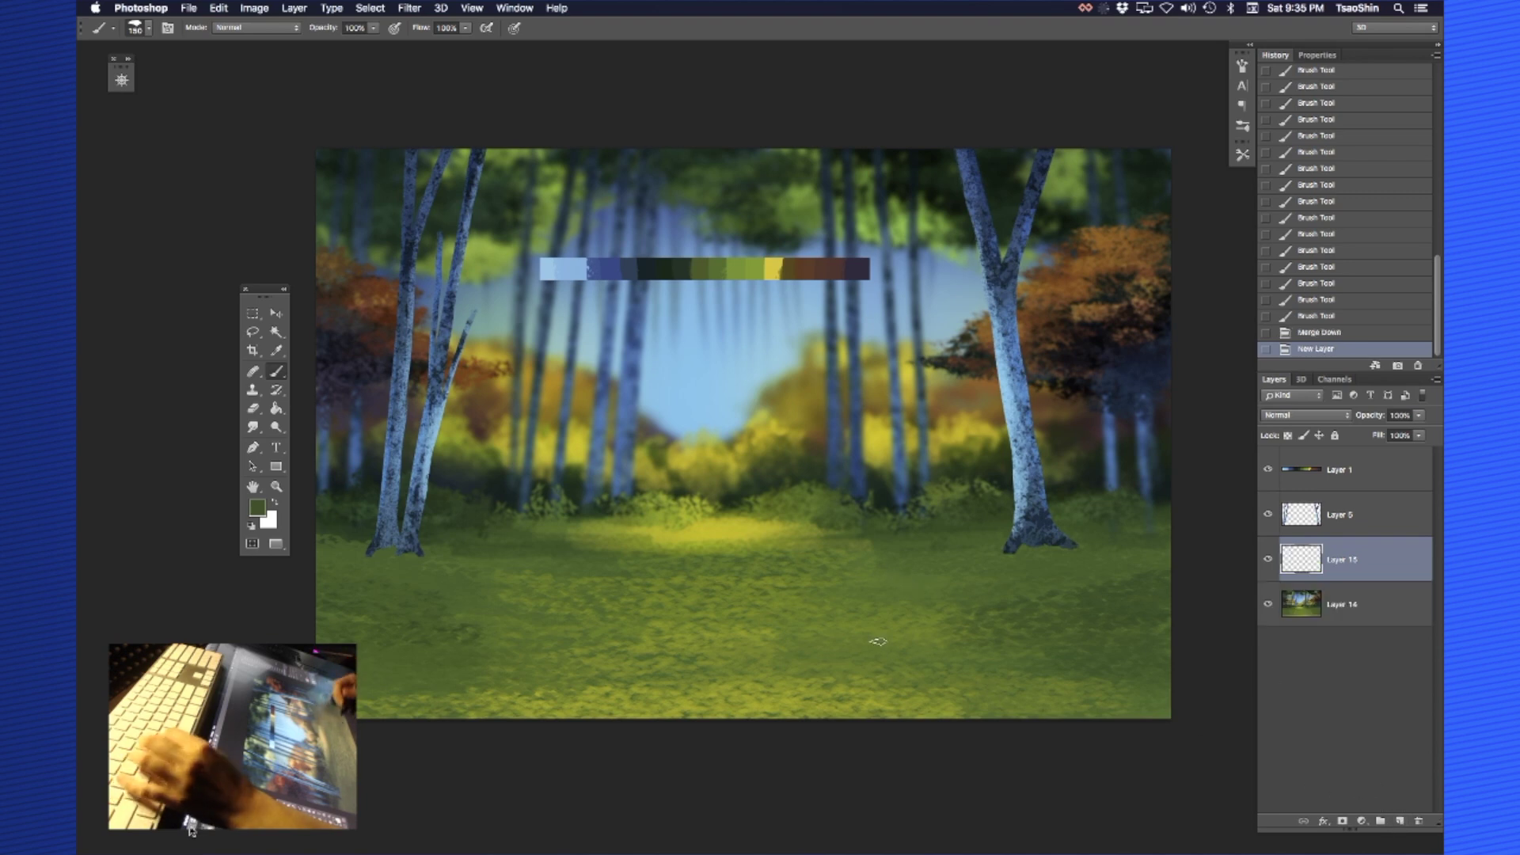
Switch to the wide leafy clump brush tip and sample a dark green from the background bushes
right_click(551, 432)
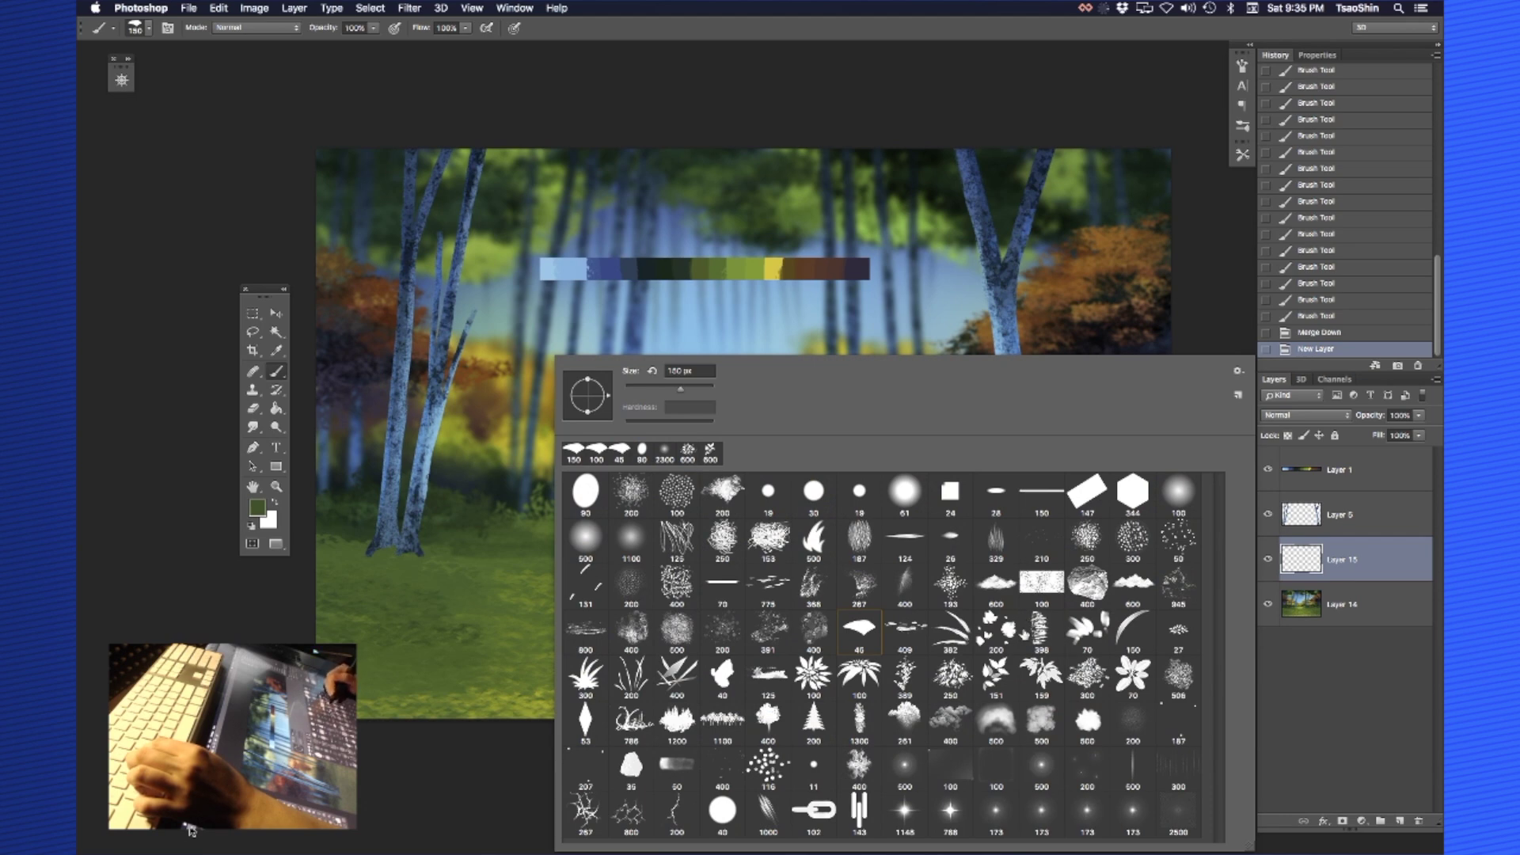
click(1040, 638)
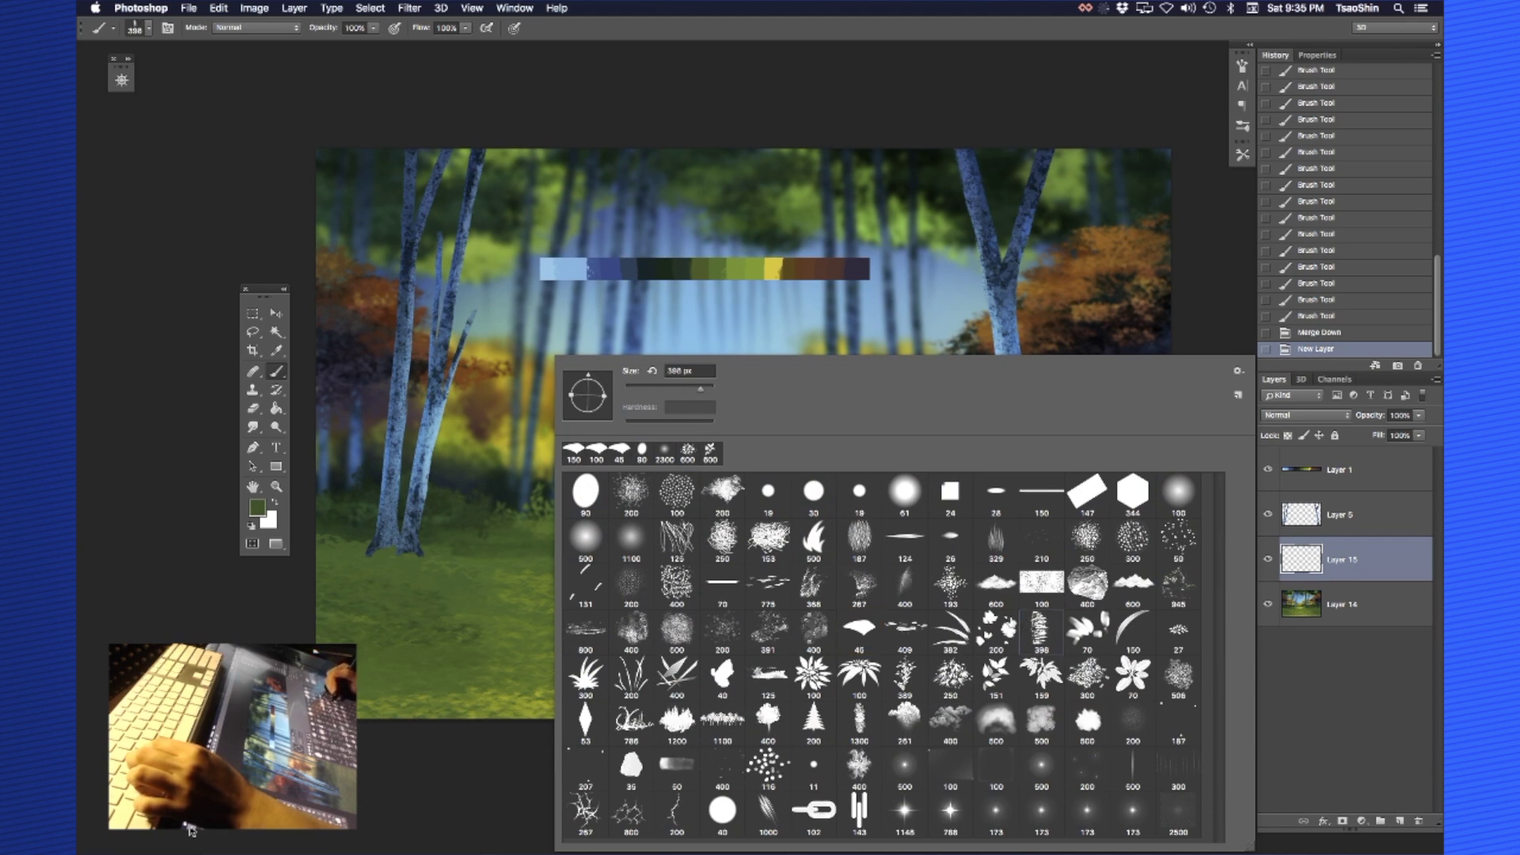
alt+click(457, 526)
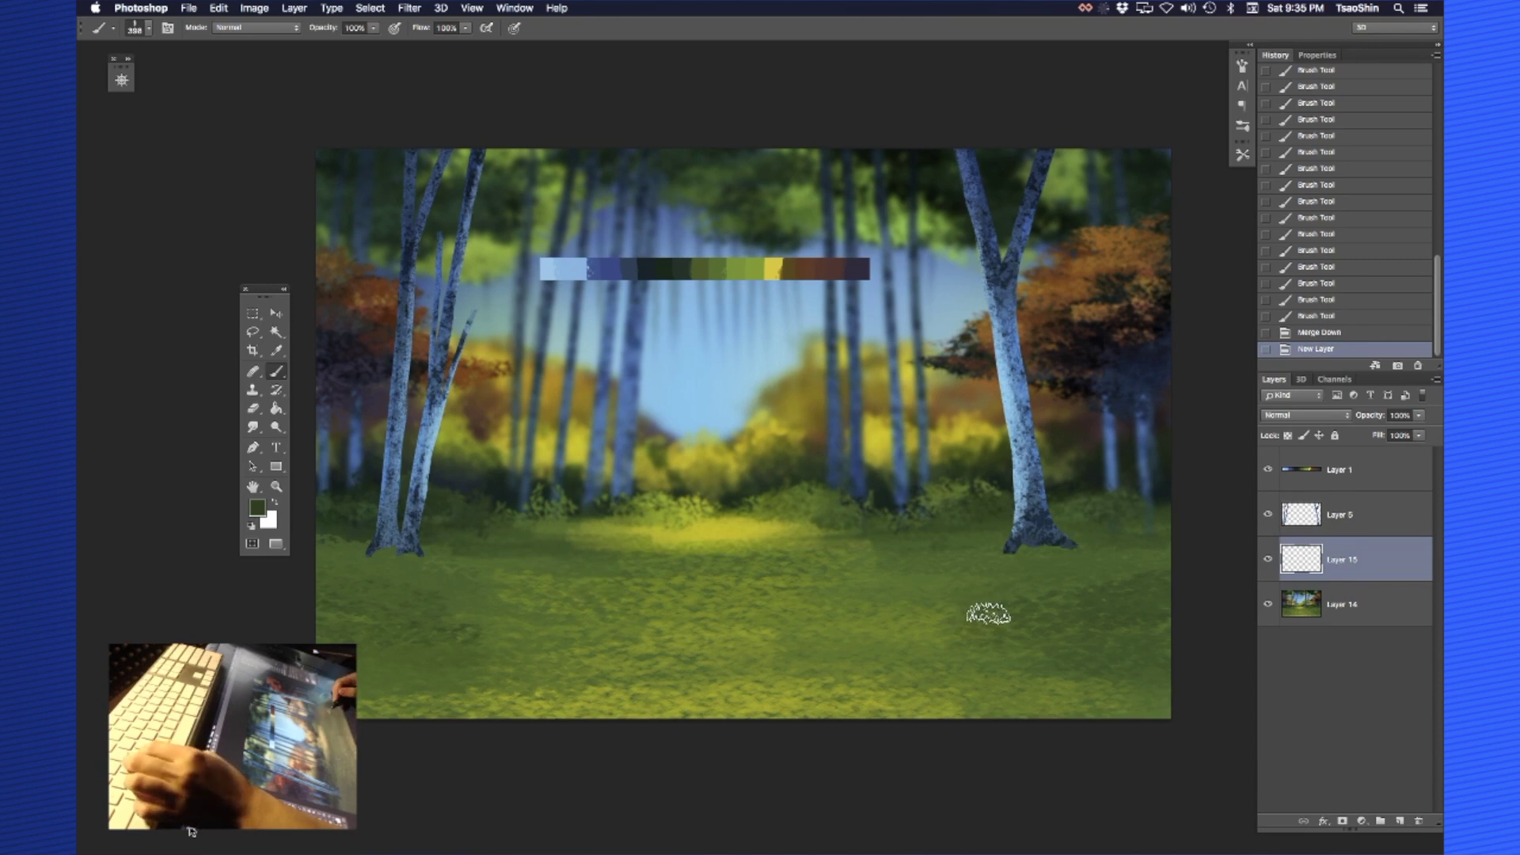
Paint dark leafy grass shadows on the right lawn below the foreground tree and across the left lawn
scroll(999, 595, down, 1)
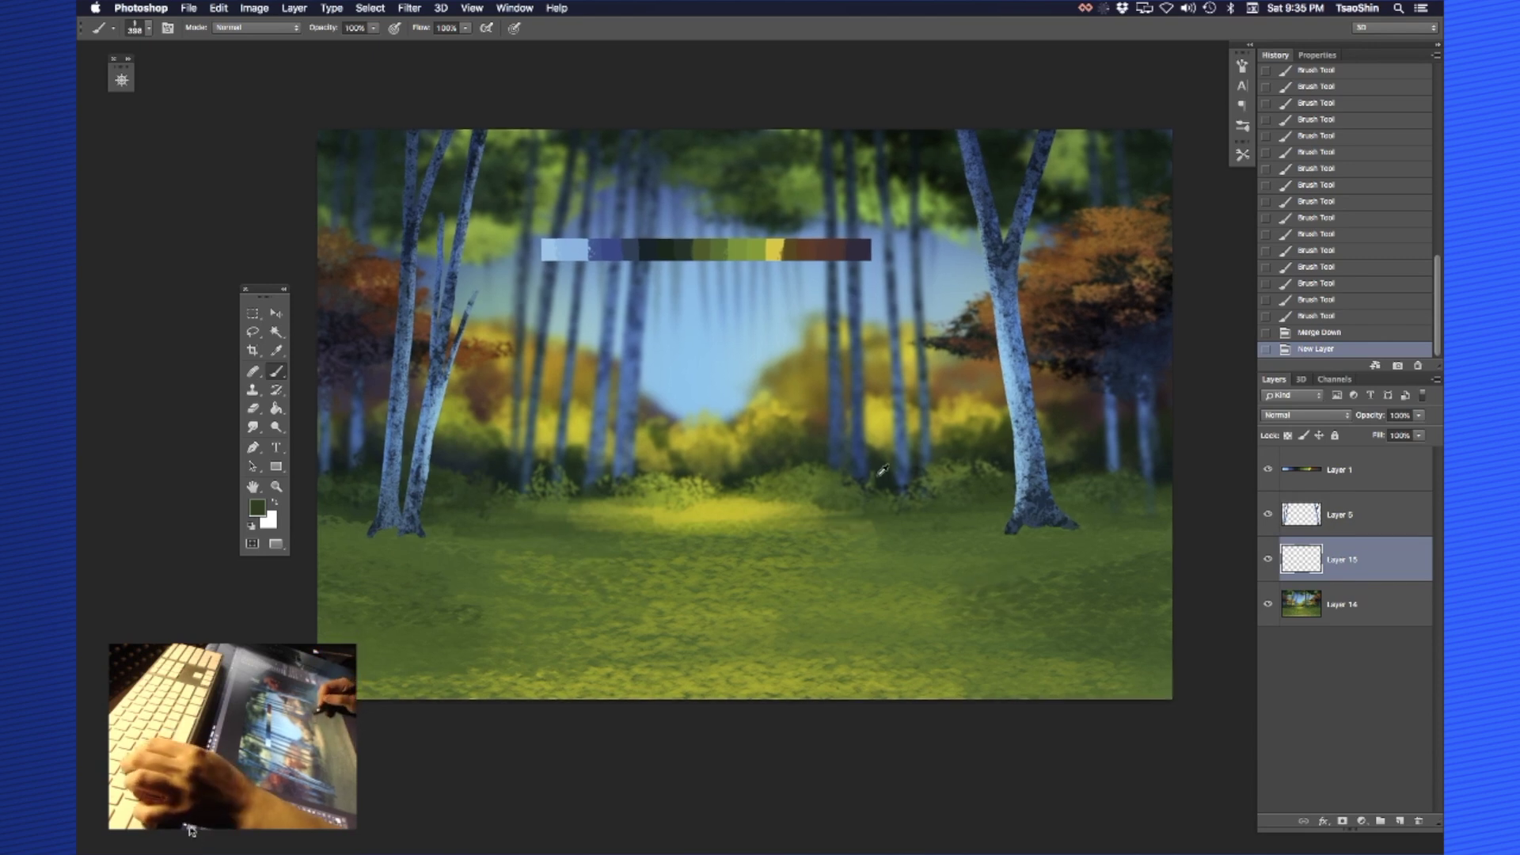
mouse_move(1076, 560)
mouse_down()
mouse_move(1092, 577)
mouse_move(916, 587)
mouse_move(1157, 581)
mouse_move(1092, 578)
mouse_move(1140, 610)
mouse_move(1133, 585)
mouse_move(1005, 570)
mouse_move(1160, 550)
mouse_up()
mouse_move(962, 562)
mouse_down()
mouse_move(1187, 611)
mouse_move(1093, 604)
mouse_up()
mouse_move(438, 597)
mouse_down()
mouse_move(388, 597)
mouse_move(567, 611)
mouse_move(372, 564)
mouse_move(468, 568)
mouse_move(360, 536)
mouse_move(468, 577)
mouse_move(403, 584)
mouse_move(472, 631)
mouse_move(400, 642)
mouse_move(491, 658)
mouse_move(444, 668)
mouse_move(594, 689)
mouse_up()
Sample greens from the lawn and blend grass texture into the left shadow and the lower foreground on both sides
alt+click(321, 564)
alt+click(414, 545)
alt+click(350, 570)
alt+click(524, 662)
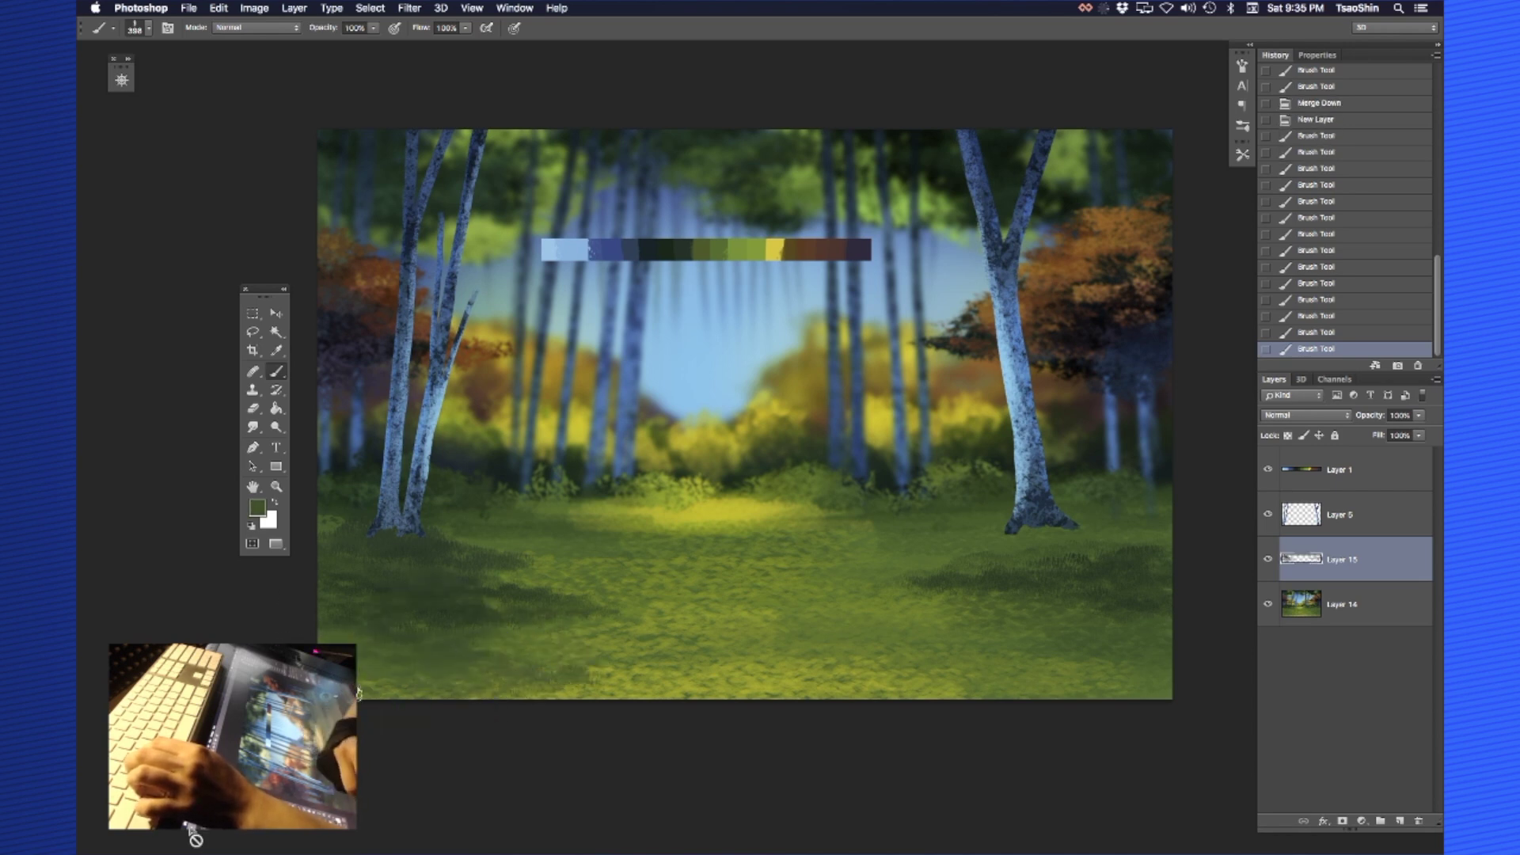
mouse_move(981, 685)
mouse_down()
mouse_move(814, 694)
mouse_move(942, 671)
mouse_up()
alt+click(1135, 658)
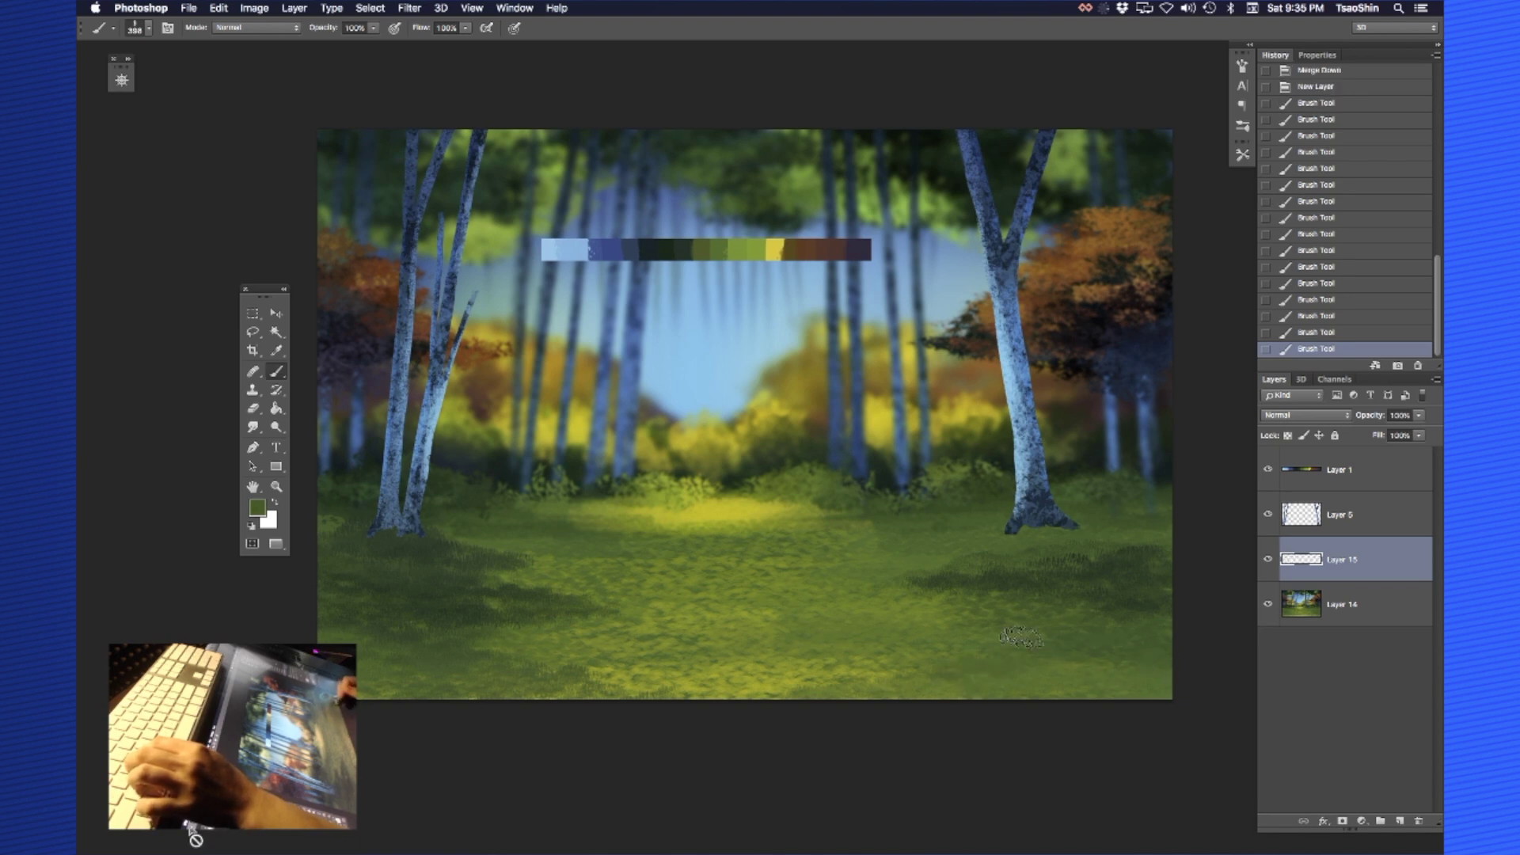
Move the new grass layer above Layer 5 in the layer order and return to the Brush tool
key(v)
drag(1308, 559, 1339, 500)
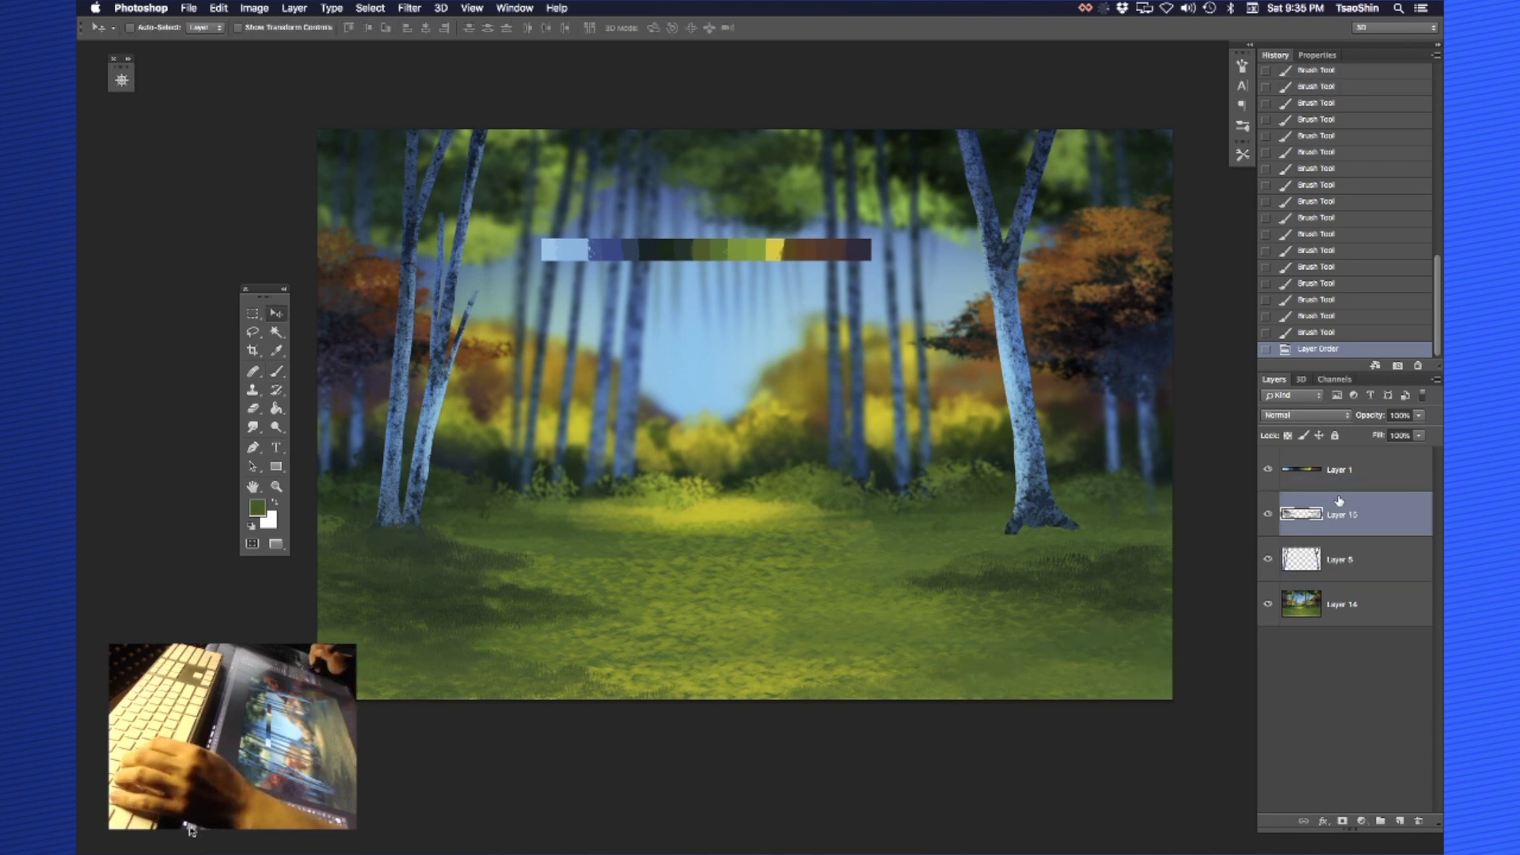
key(b)
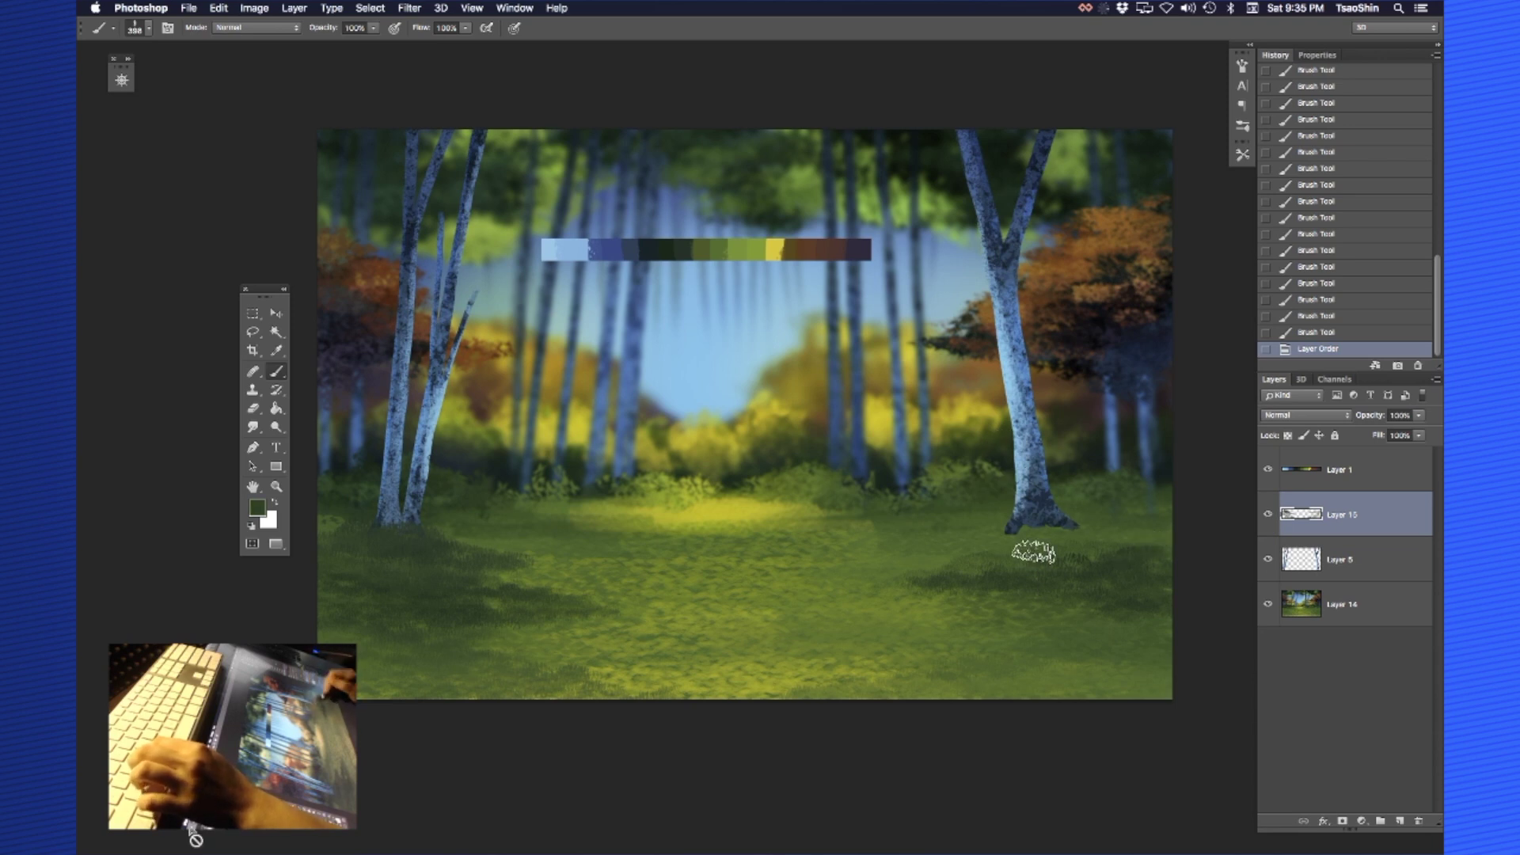
Paint dark grass over the base of the right tree, then sample lighter lawn greens and texture the lower-right foreground
mouse_move(956, 567)
mouse_down()
mouse_move(812, 582)
mouse_move(886, 574)
mouse_up()
mouse_move(1010, 585)
mouse_down()
mouse_move(918, 590)
mouse_move(950, 592)
mouse_move(972, 631)
mouse_move(1061, 630)
mouse_up()
alt+click(706, 607)
alt+click(798, 660)
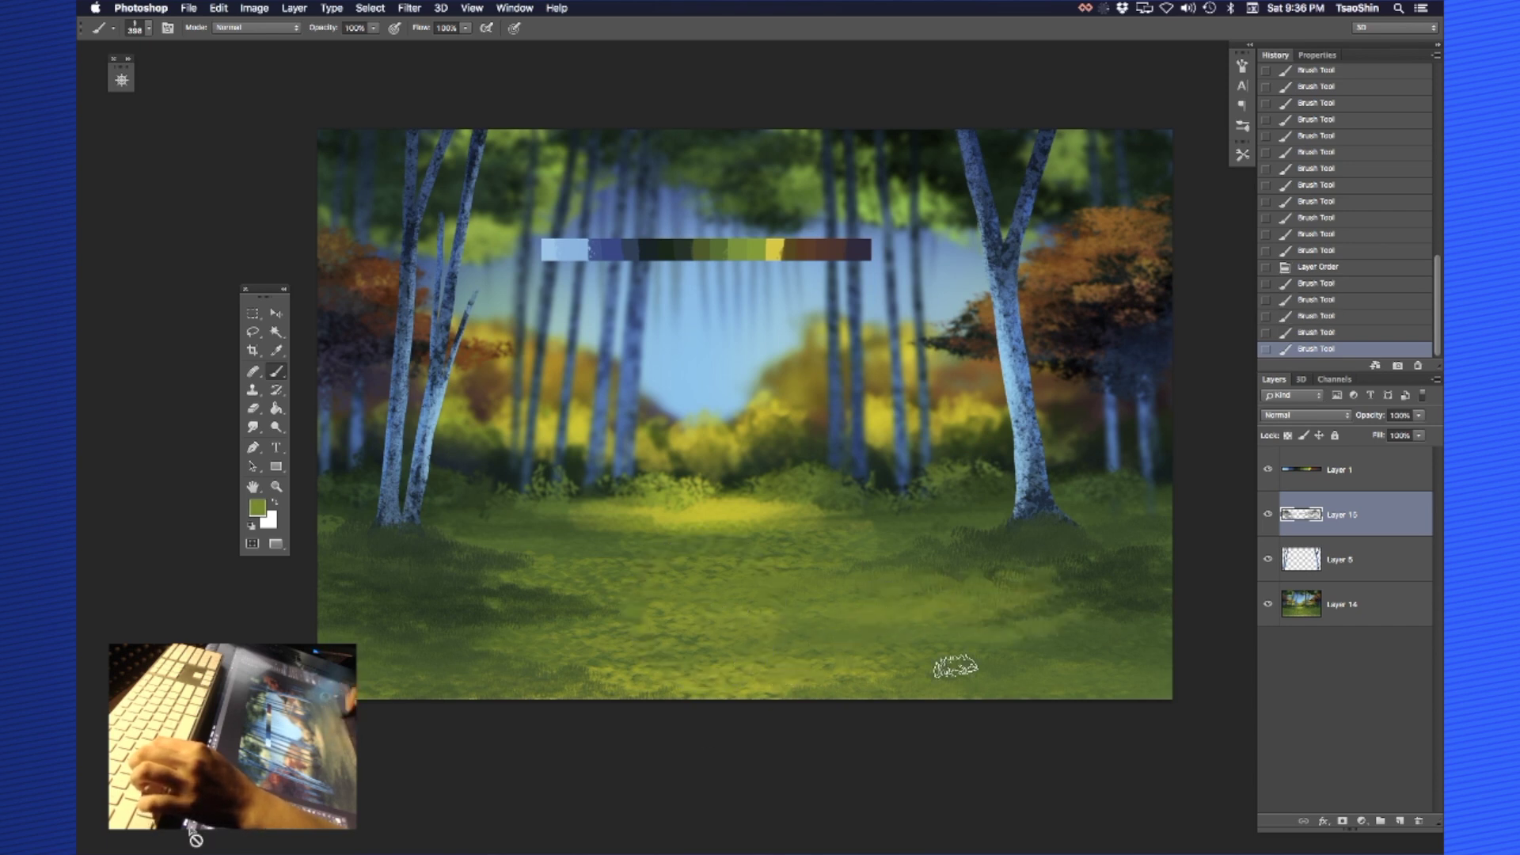
drag(962, 643, 1011, 638)
Deepen the grass shadow beneath and beside the right tree with dark greens sampled from the lawn and the background bushes
alt+click(1099, 590)
drag(1044, 586, 974, 602)
alt+click(1080, 559)
drag(1080, 556, 1129, 556)
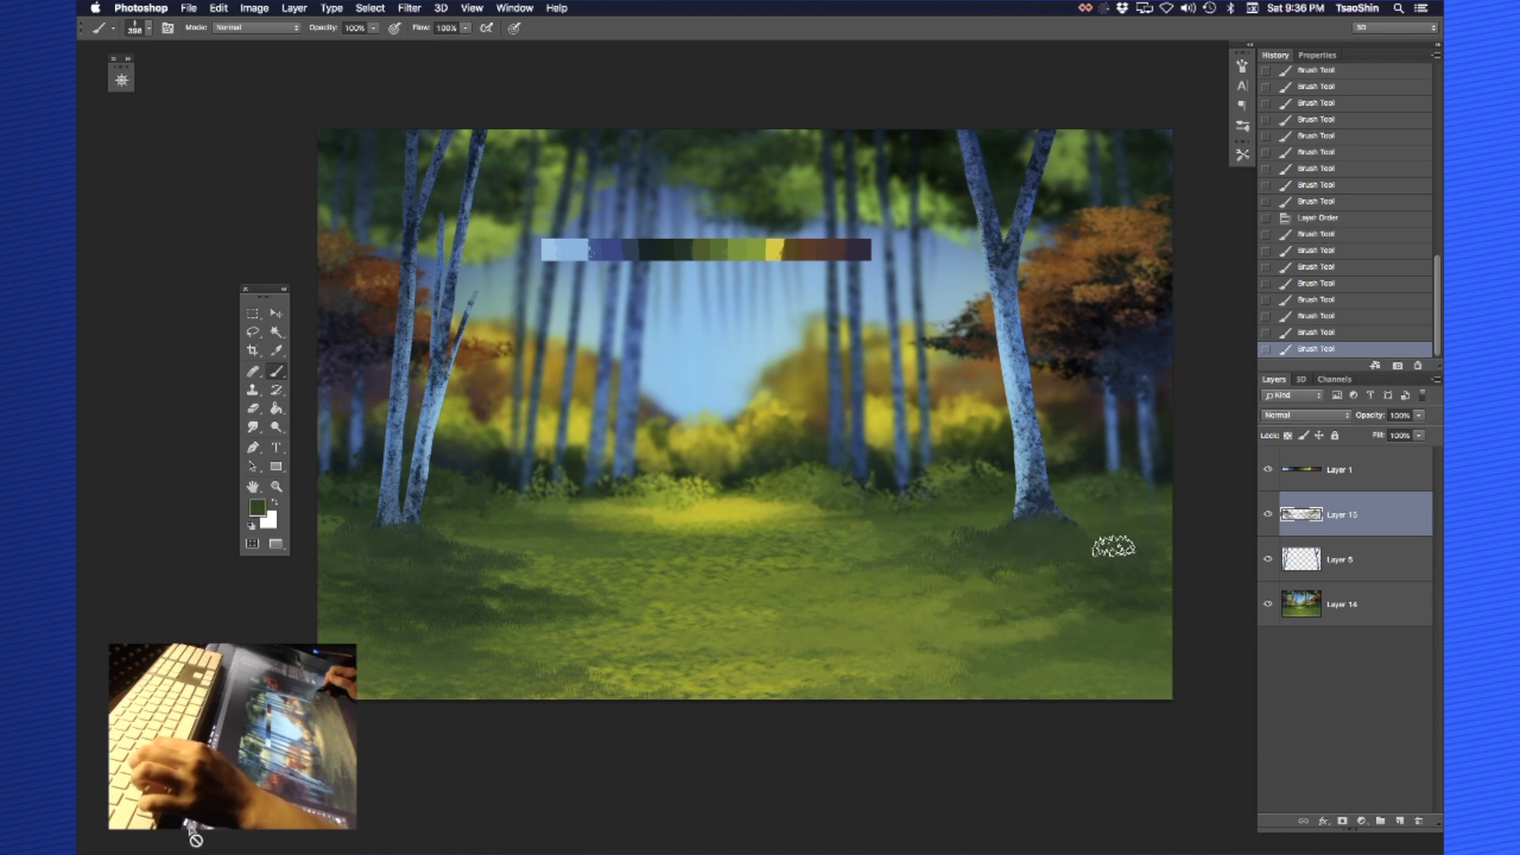
alt+click(1164, 475)
drag(1052, 533, 1146, 564)
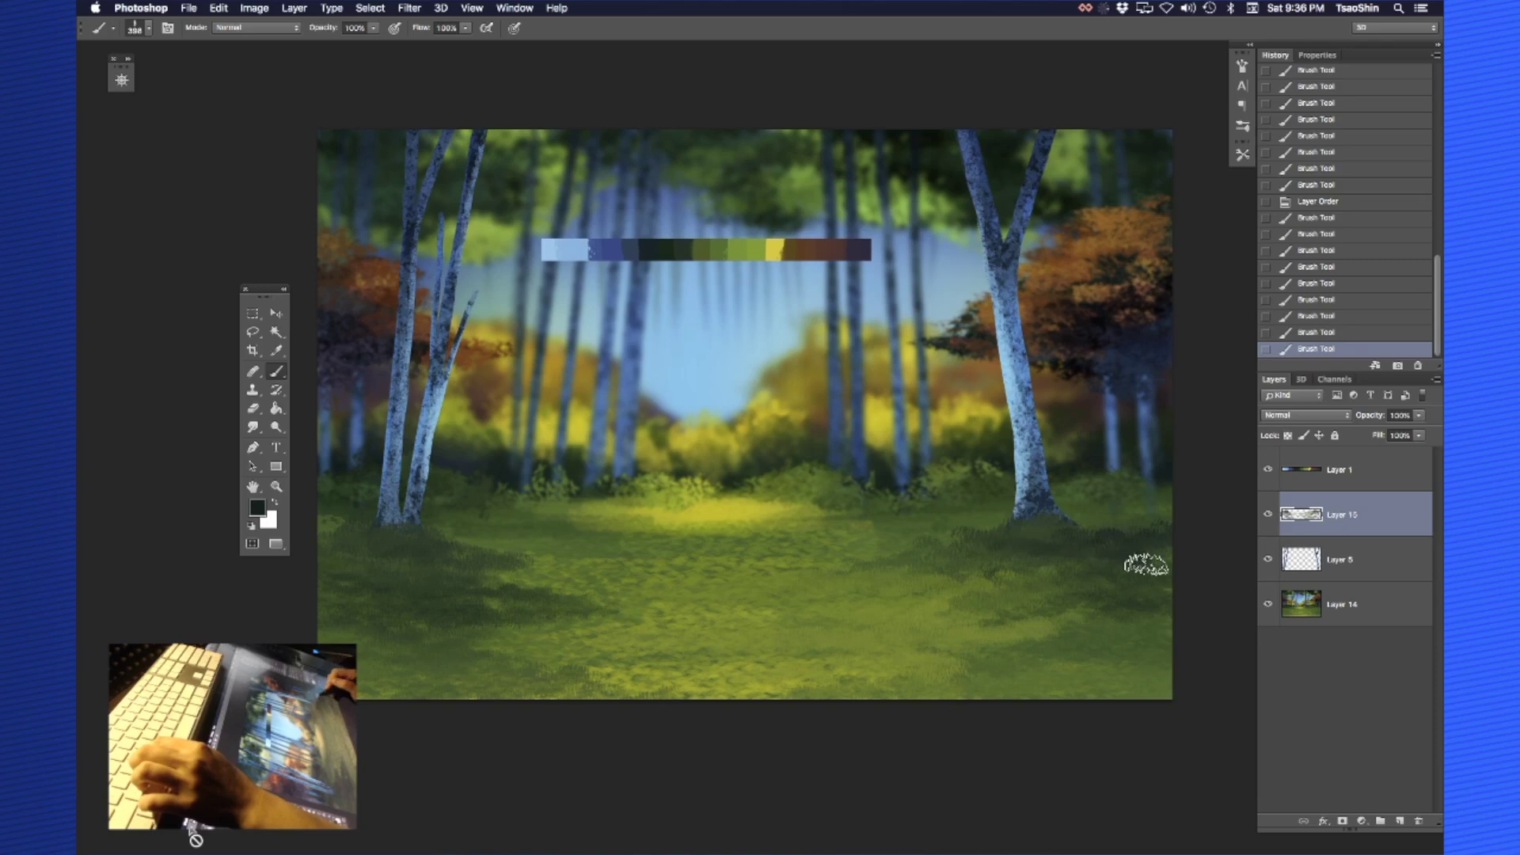
mouse_move(1050, 606)
mouse_down()
mouse_move(1138, 577)
mouse_move(1107, 557)
mouse_move(1164, 533)
mouse_up()
Extend the right tree's grass shadow toward the middle of the lawn and the lower right using sampled shadow greens
alt+click(1121, 525)
alt+click(1000, 565)
mouse_move(817, 605)
mouse_down()
mouse_move(946, 585)
mouse_move(1084, 592)
mouse_up()
drag(1024, 631, 1115, 619)
alt+click(961, 575)
drag(848, 589, 996, 584)
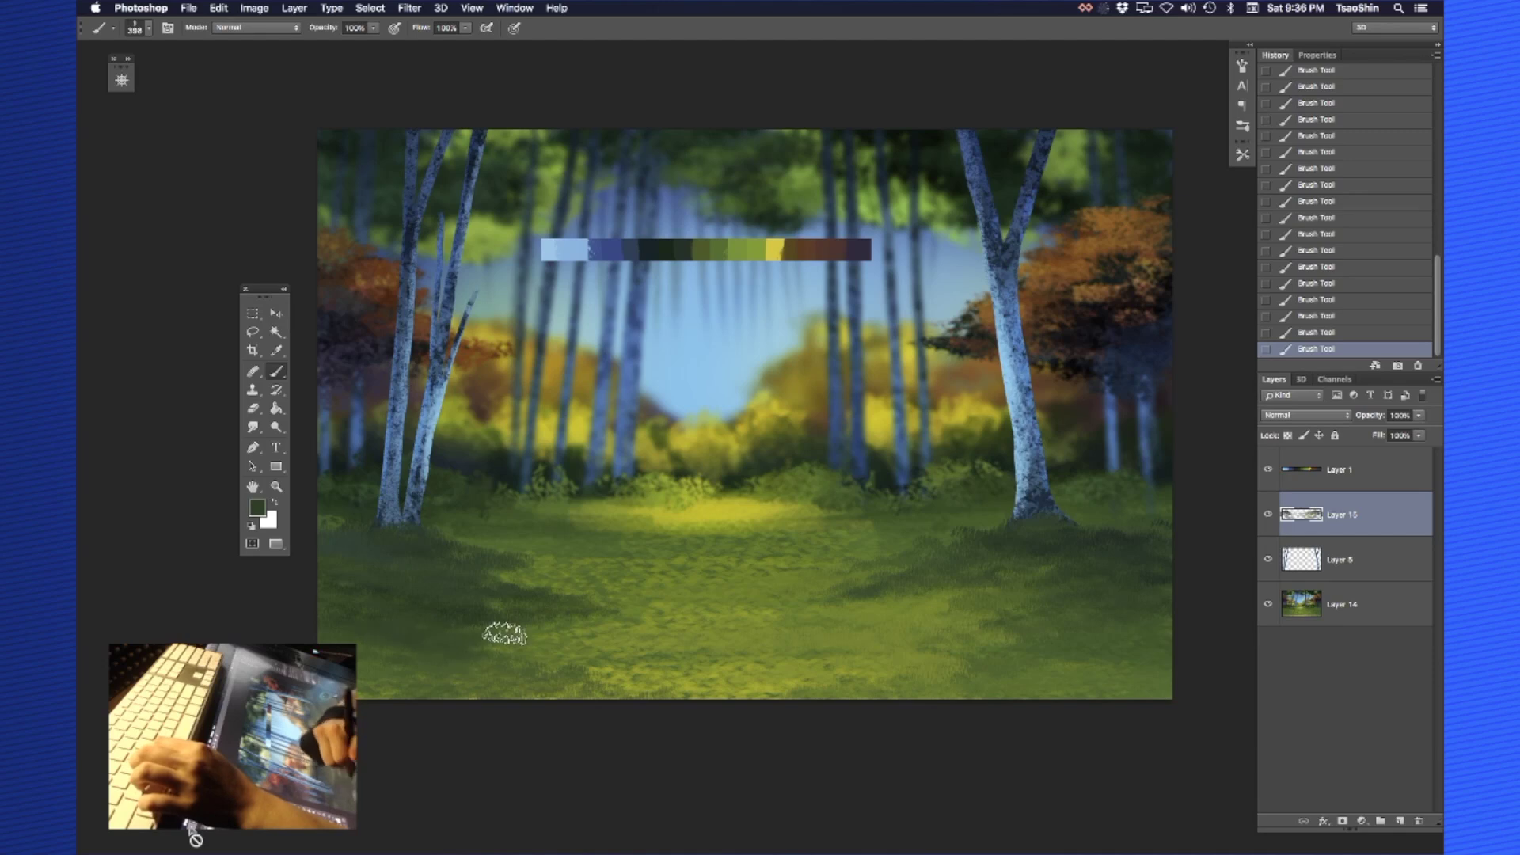
Sample dark and mid greens from the lawn and blend grass texture through the left shadow and along the foreground
alt+click(461, 574)
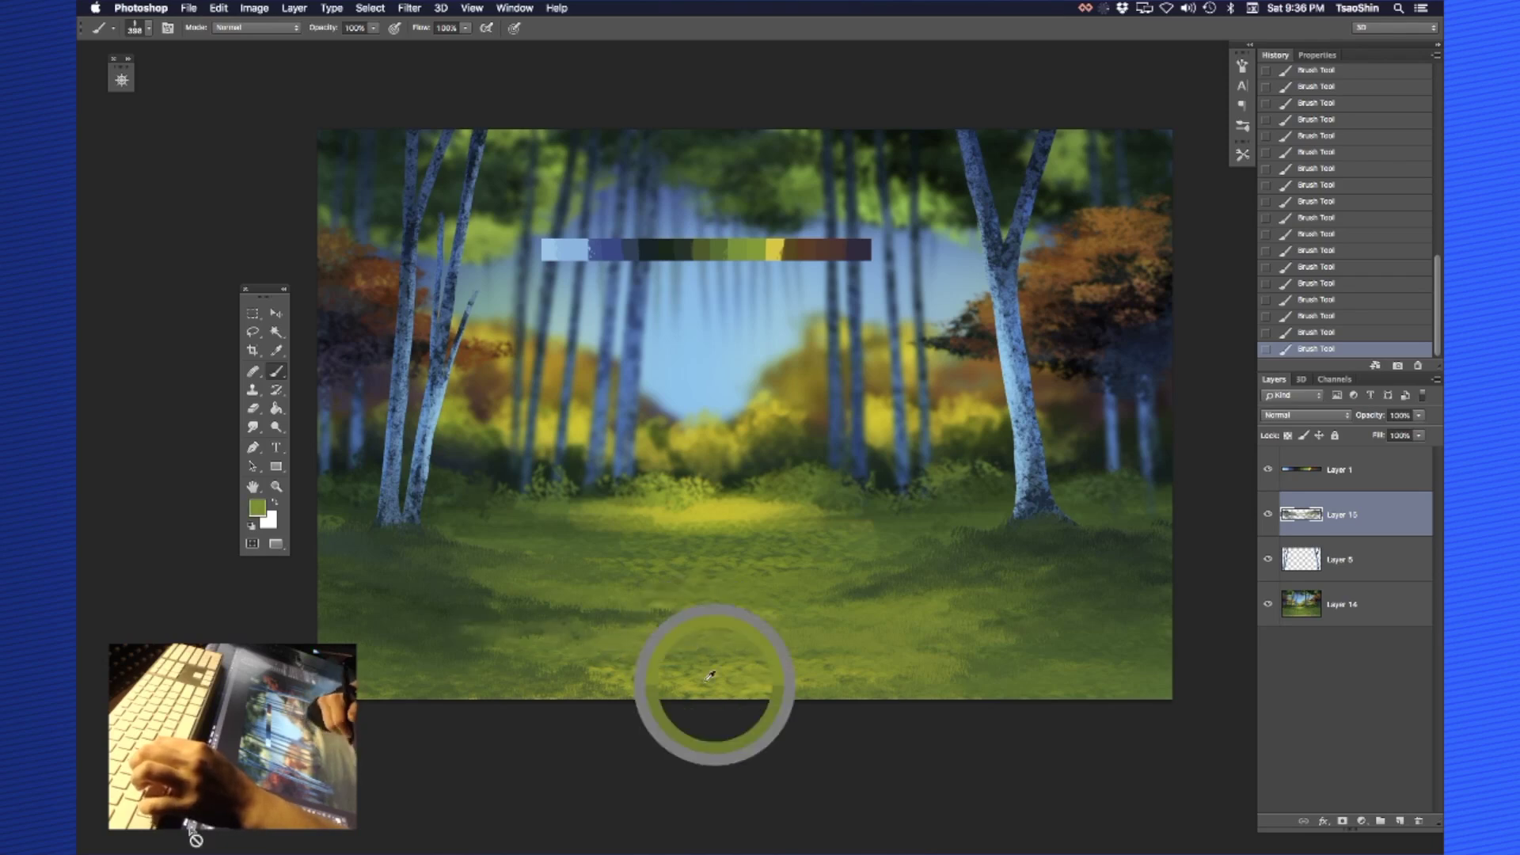
alt+click(432, 661)
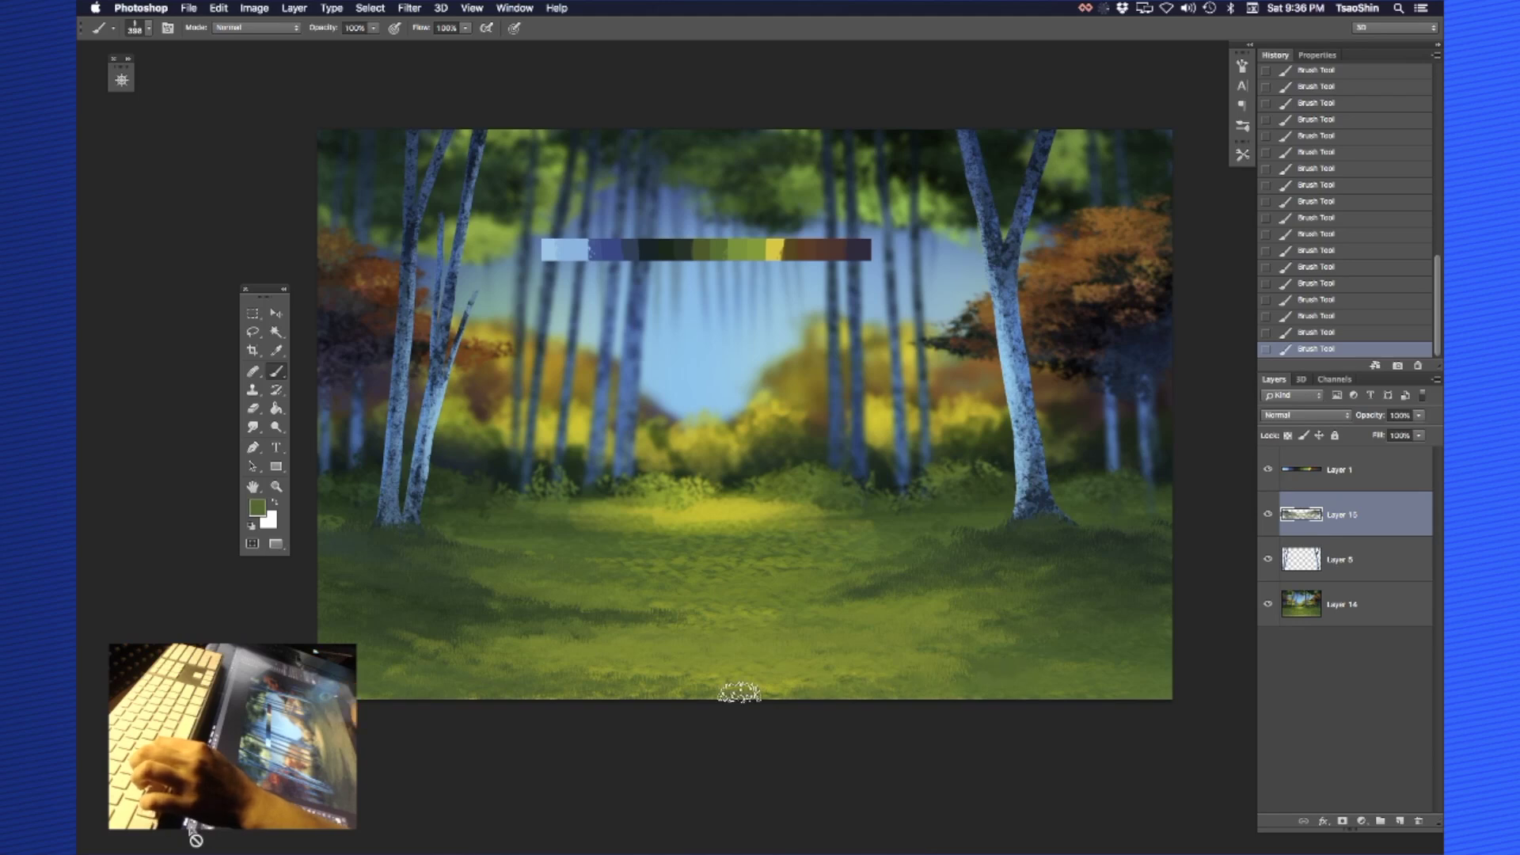
alt+click(697, 611)
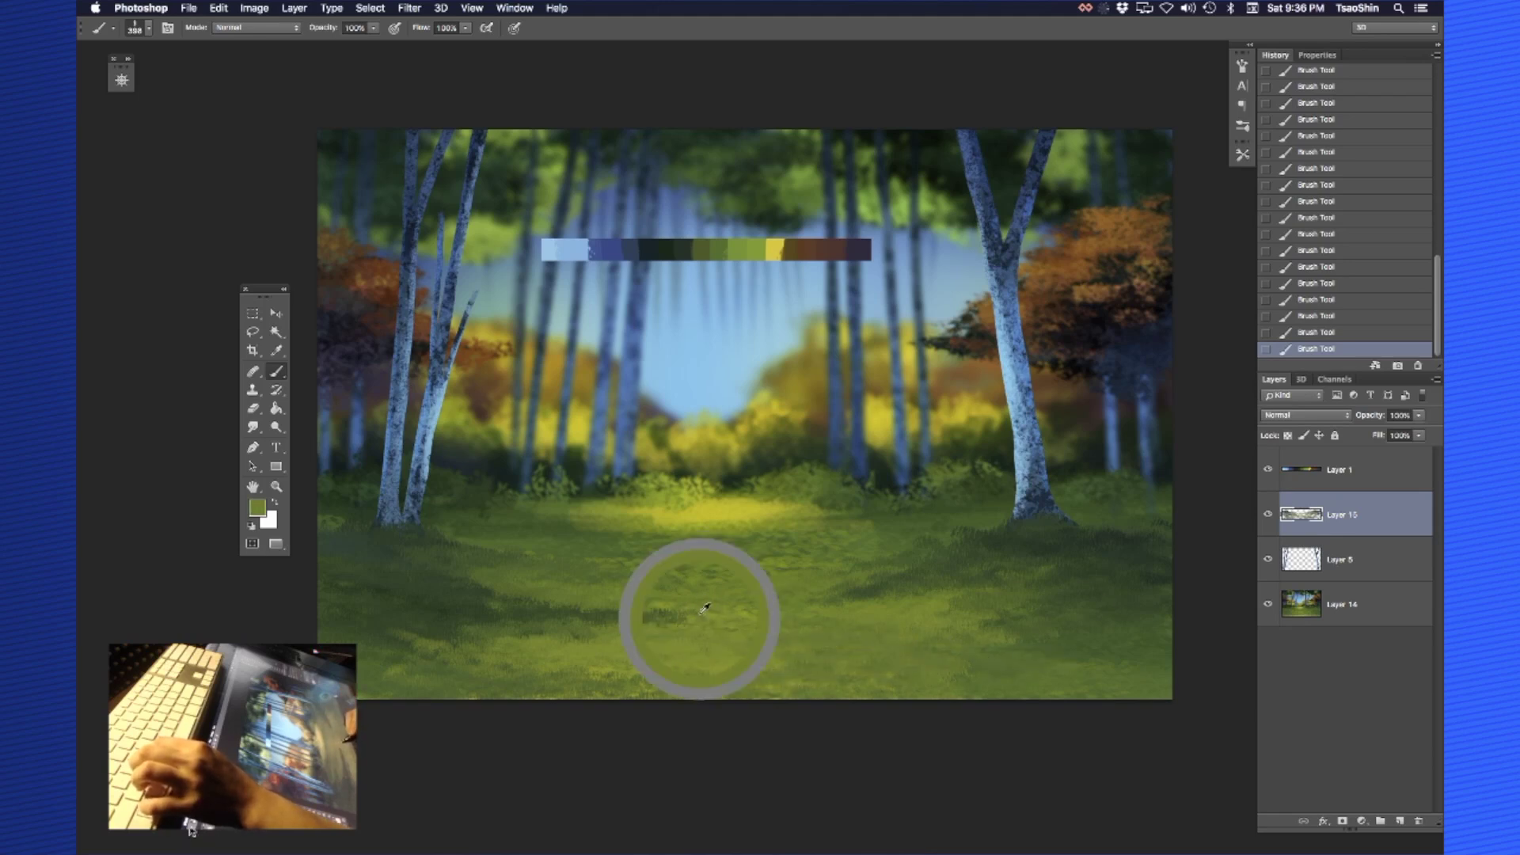
alt+click(1056, 584)
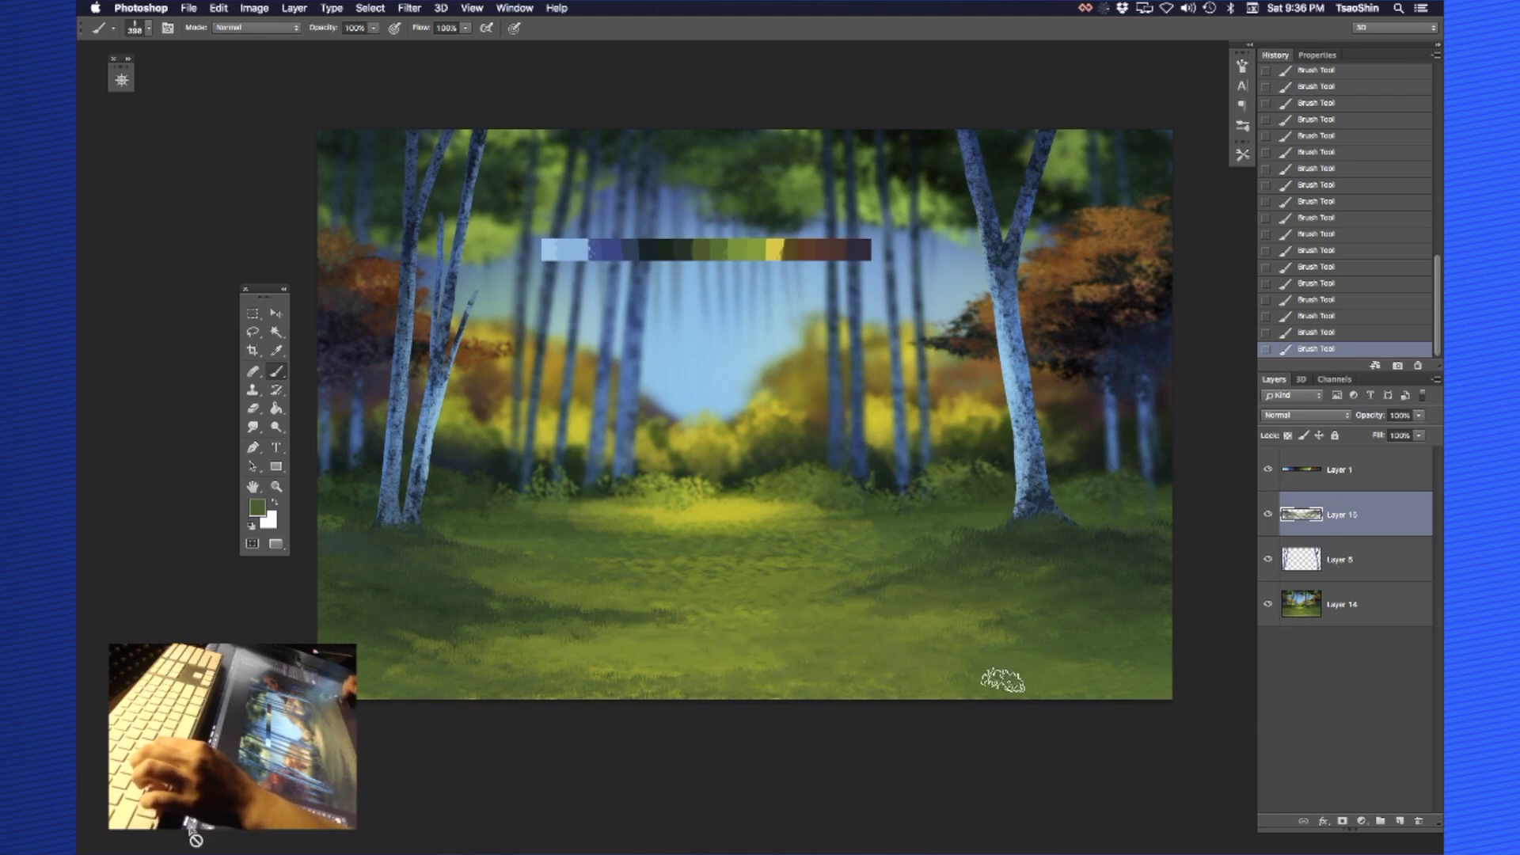
Sample the sunlit yellow and a mid green from the lawn and paint grass texture across the middle of the clearing
alt+click(726, 517)
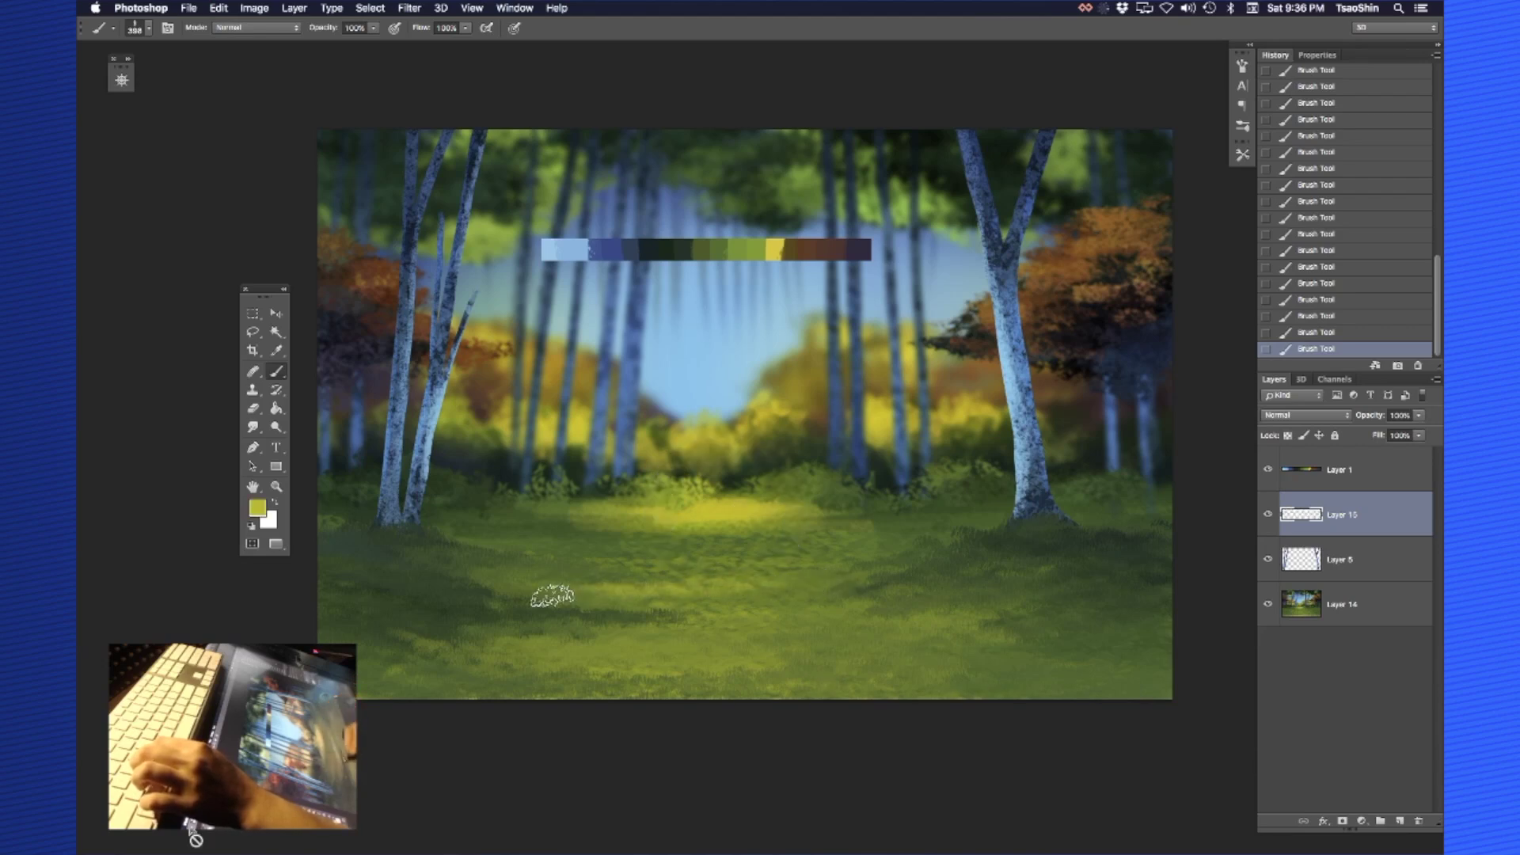
alt+click(753, 566)
mouse_move(778, 573)
mouse_down()
mouse_move(592, 575)
mouse_move(818, 552)
mouse_up()
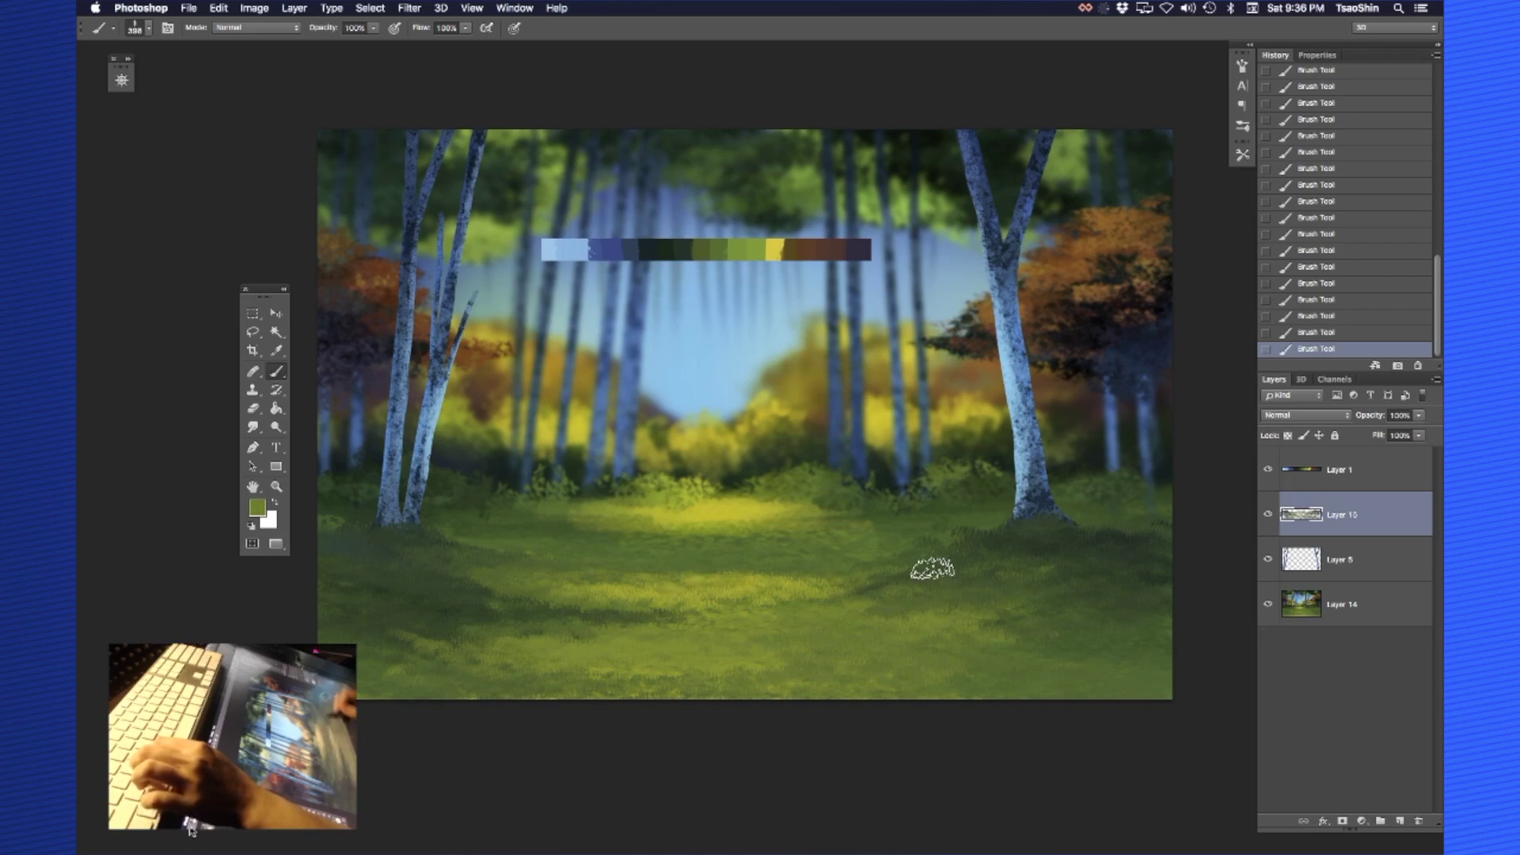
Sample the sunlit yellow-green from the clearing and paint grass highlights across the central and left foreground
alt+click(731, 515)
drag(633, 640, 791, 633)
drag(547, 643, 852, 651)
mouse_move(677, 654)
mouse_down()
mouse_move(515, 659)
mouse_move(831, 669)
mouse_move(523, 690)
mouse_move(966, 686)
mouse_move(779, 685)
mouse_up()
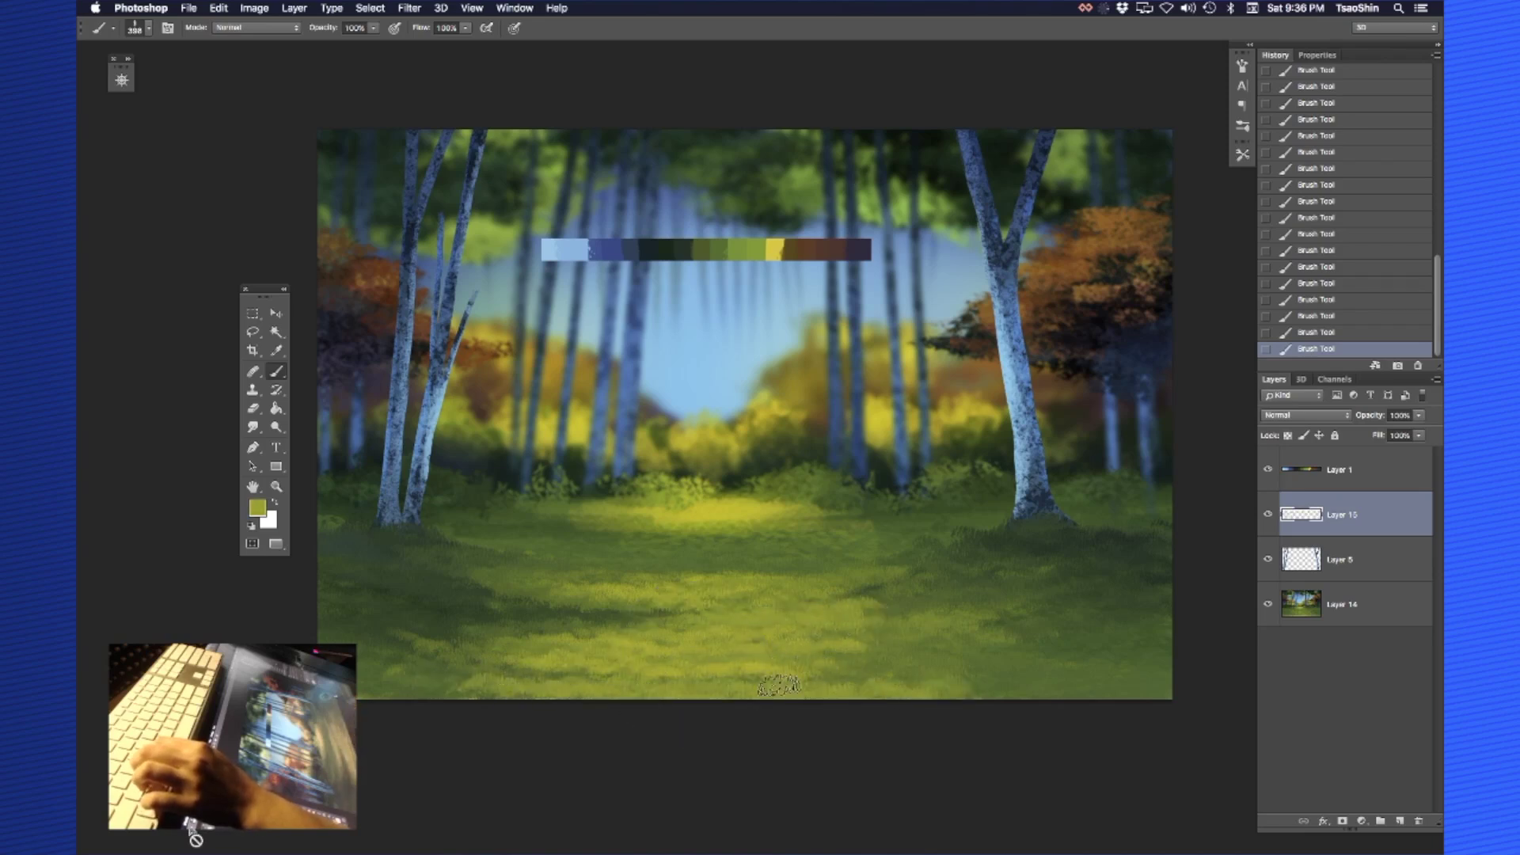
drag(527, 678, 411, 682)
Extend the yellow-green grass highlights into the right foreground and sample local greens to soften their edges
alt+click(684, 640)
drag(780, 645, 978, 605)
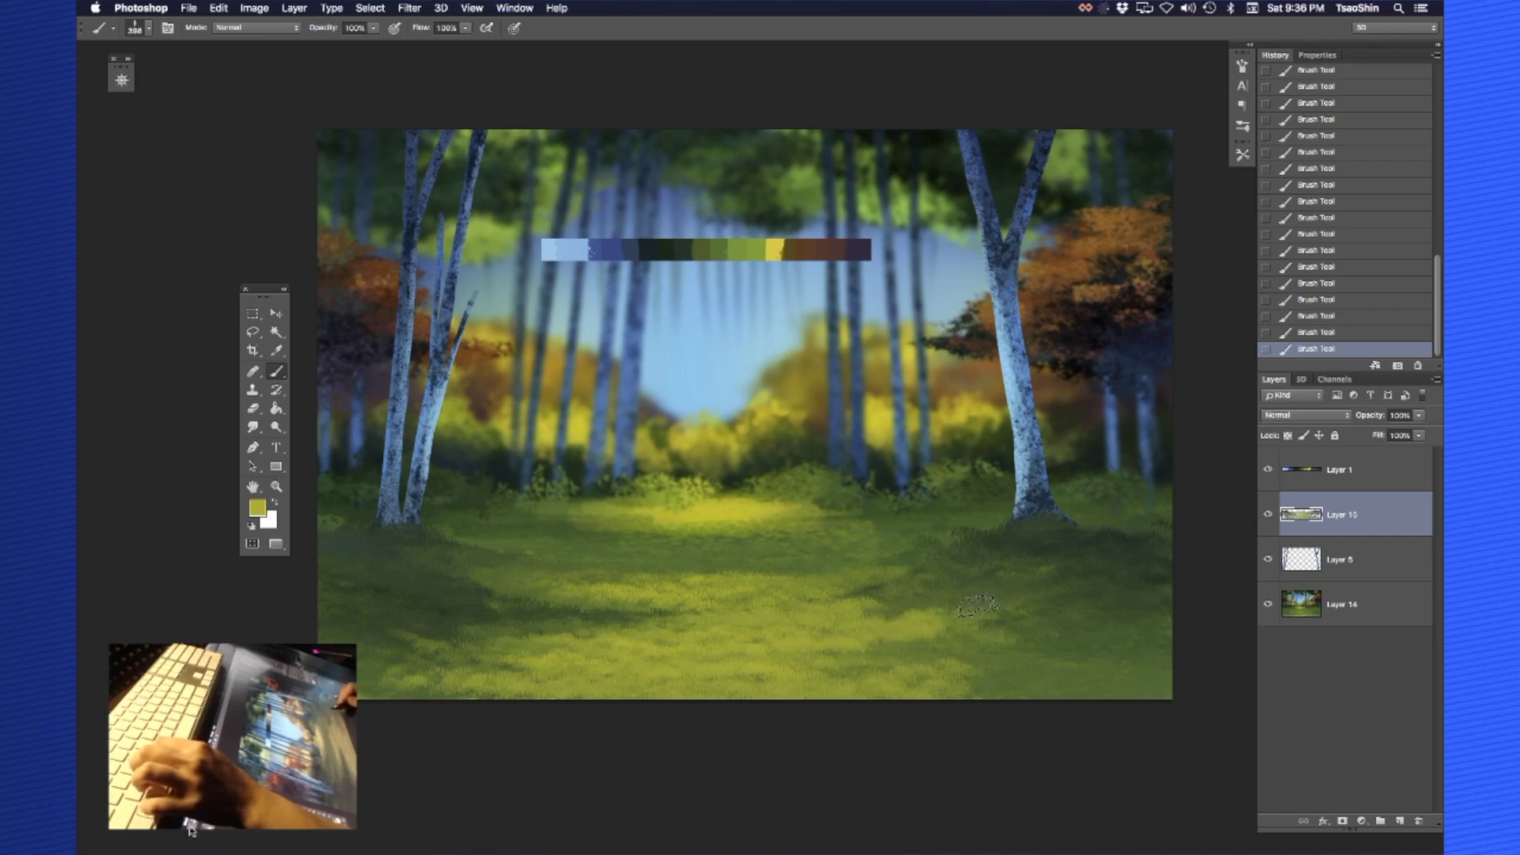
mouse_move(808, 617)
mouse_down()
mouse_move(923, 616)
mouse_move(799, 651)
mouse_up()
alt+click(960, 635)
alt+click(948, 679)
Blend the edge between the left shadow and the sunlit foreground with greens sampled on both sides of it
alt+click(587, 628)
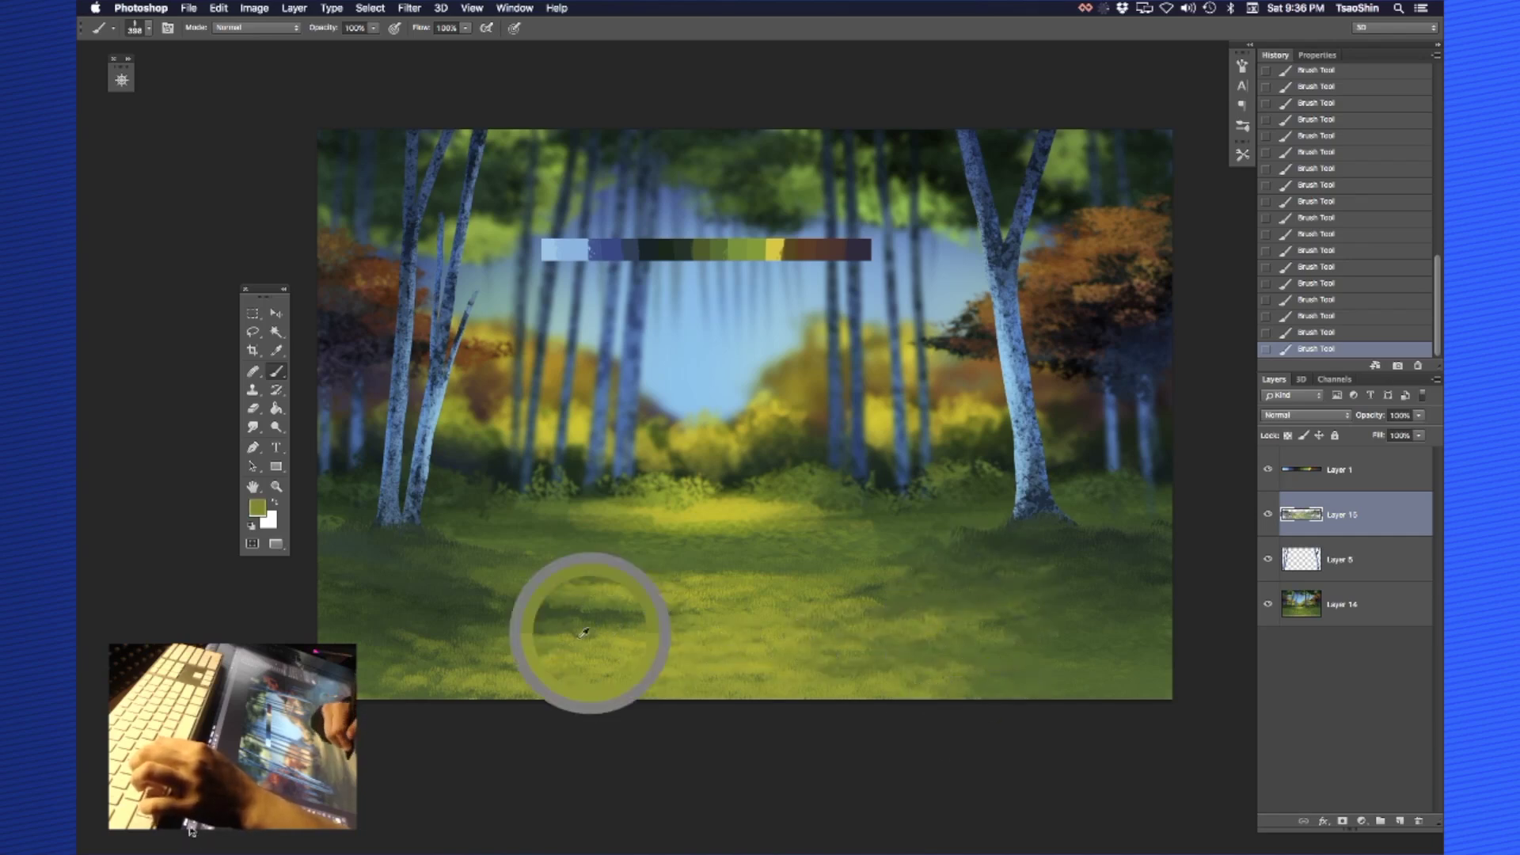
alt+click(503, 610)
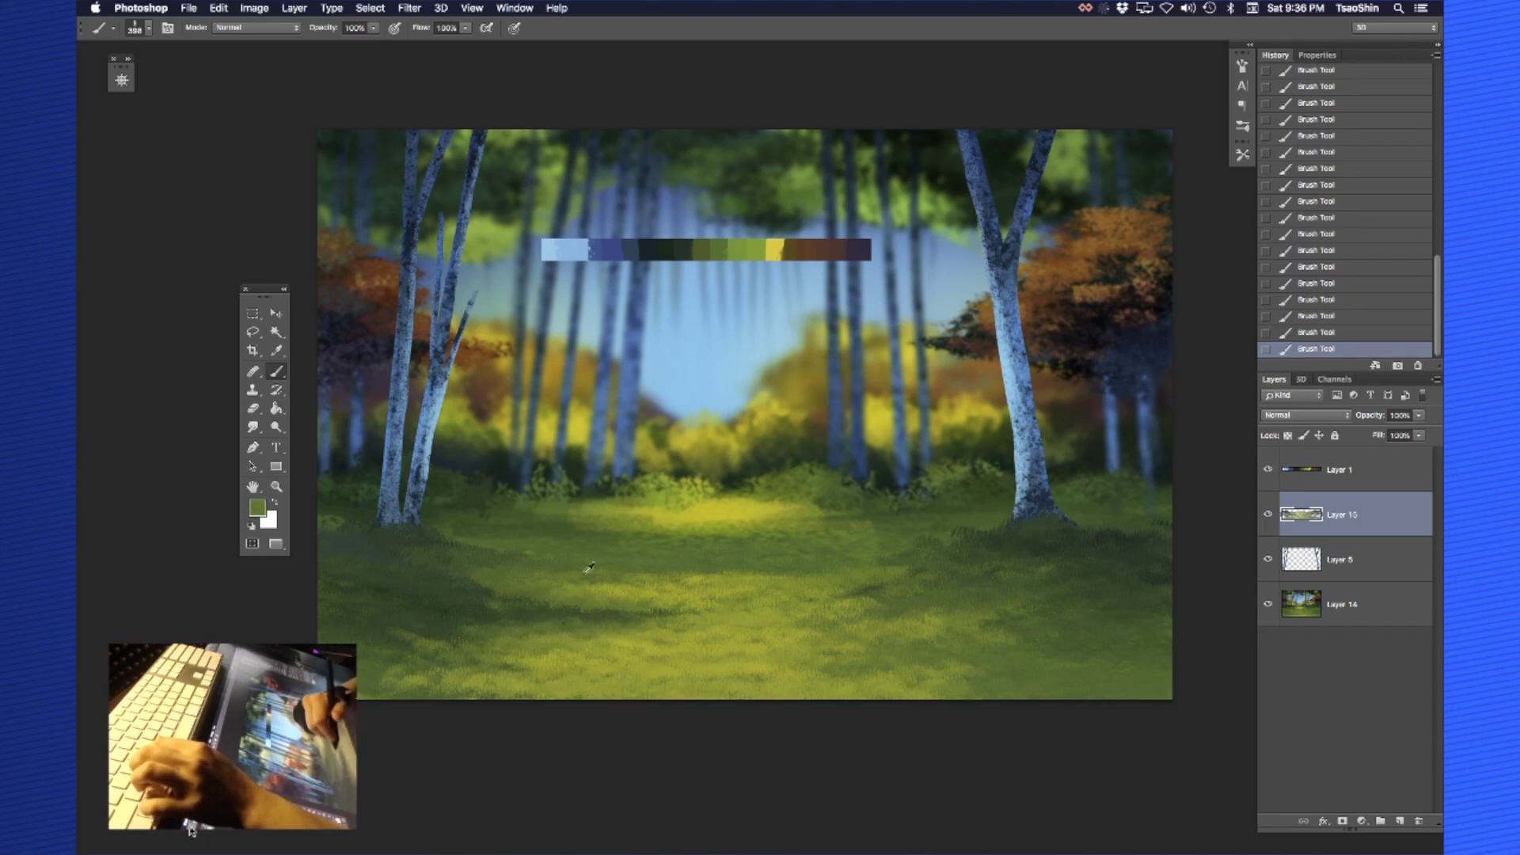
key(v)
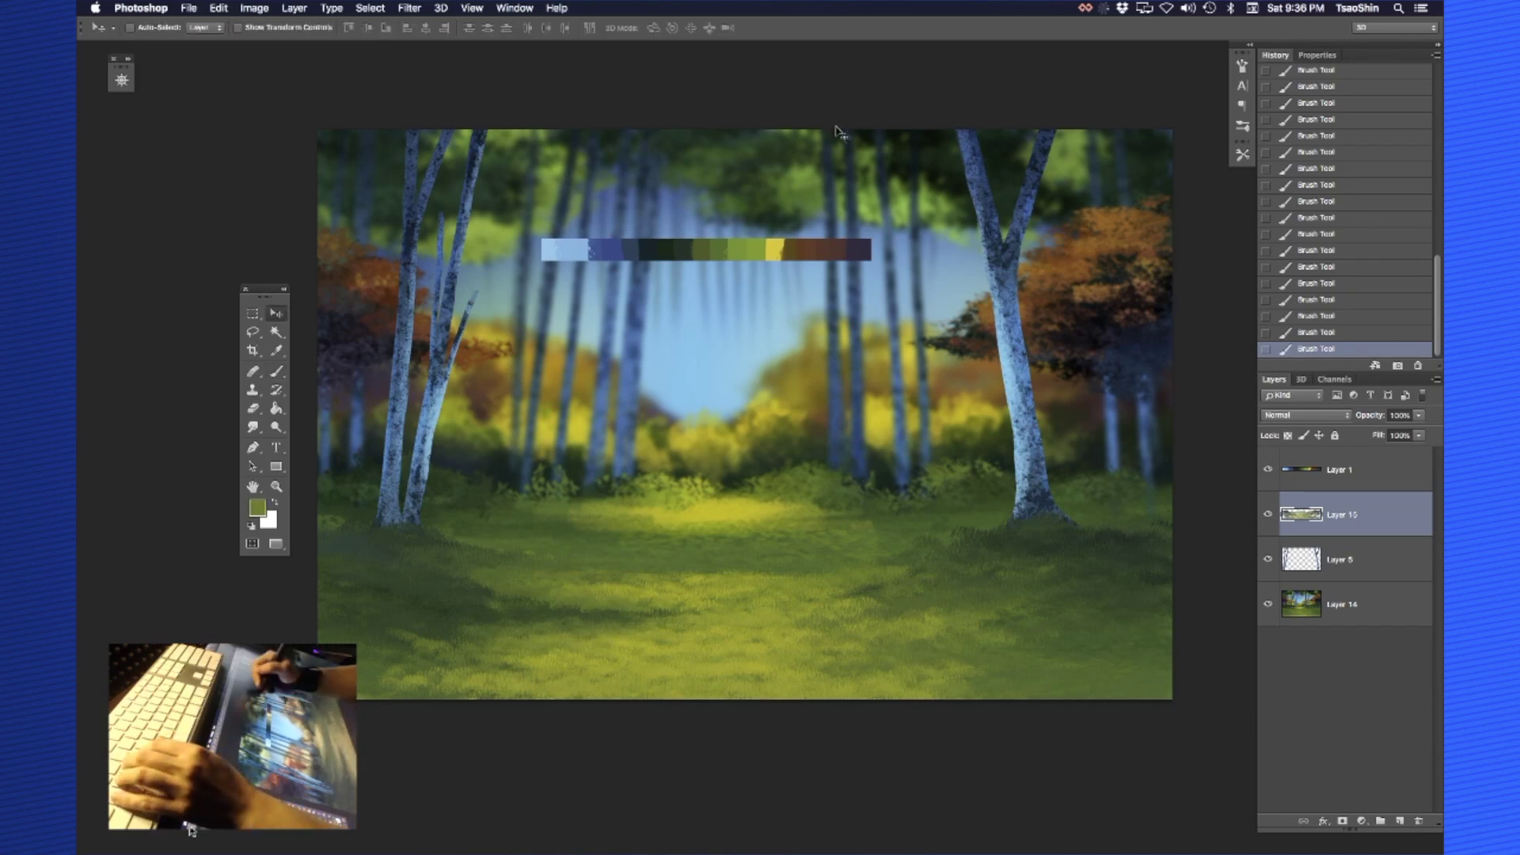
key(b)
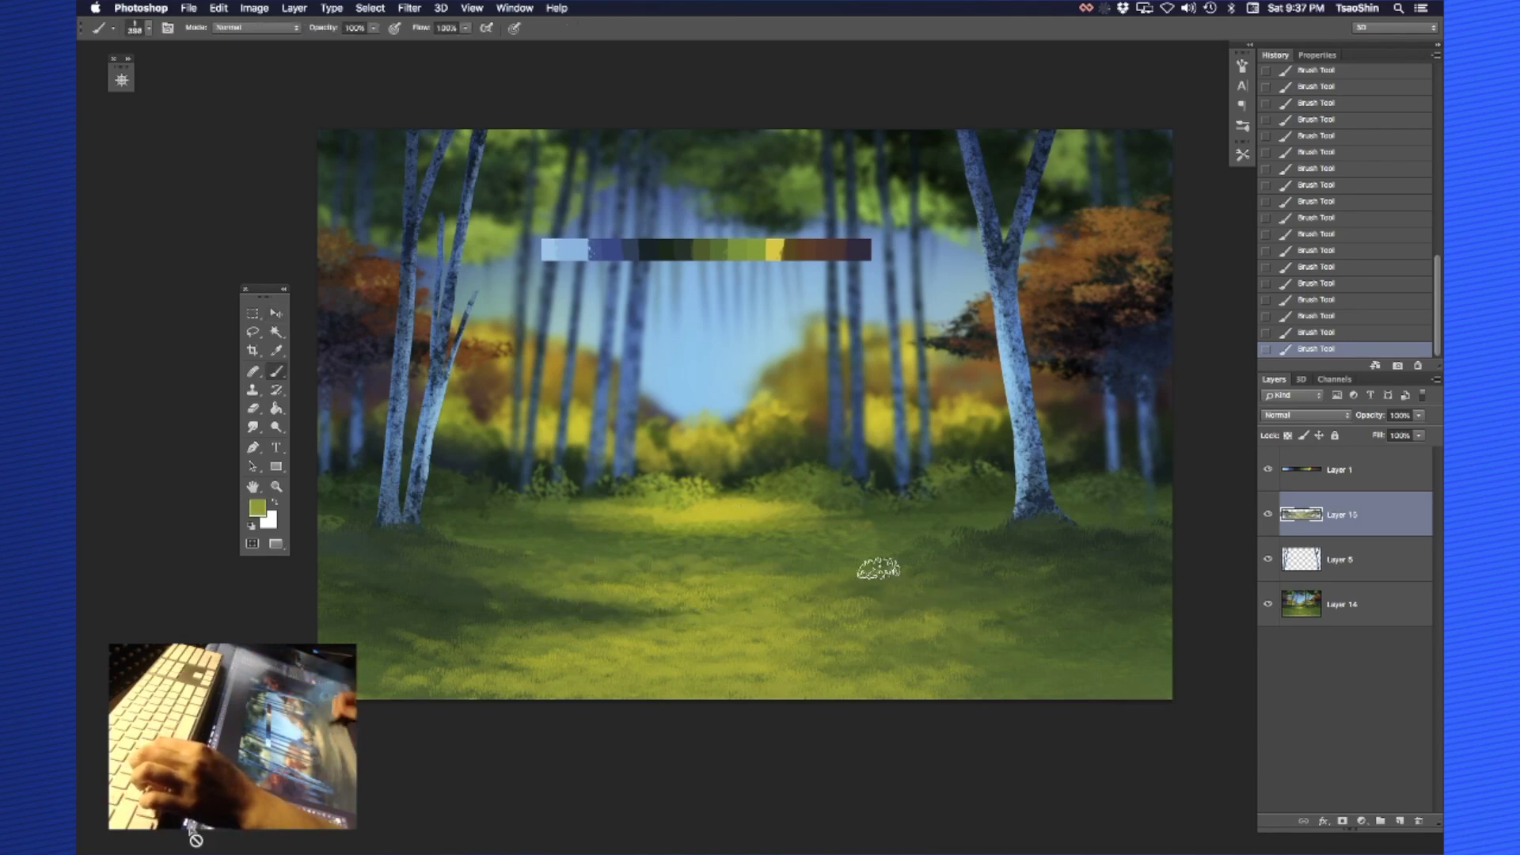
Sample mid and dark greens from the lawn and strengthen the grass shadows on the right side of the clearing
alt+click(694, 561)
alt+click(915, 575)
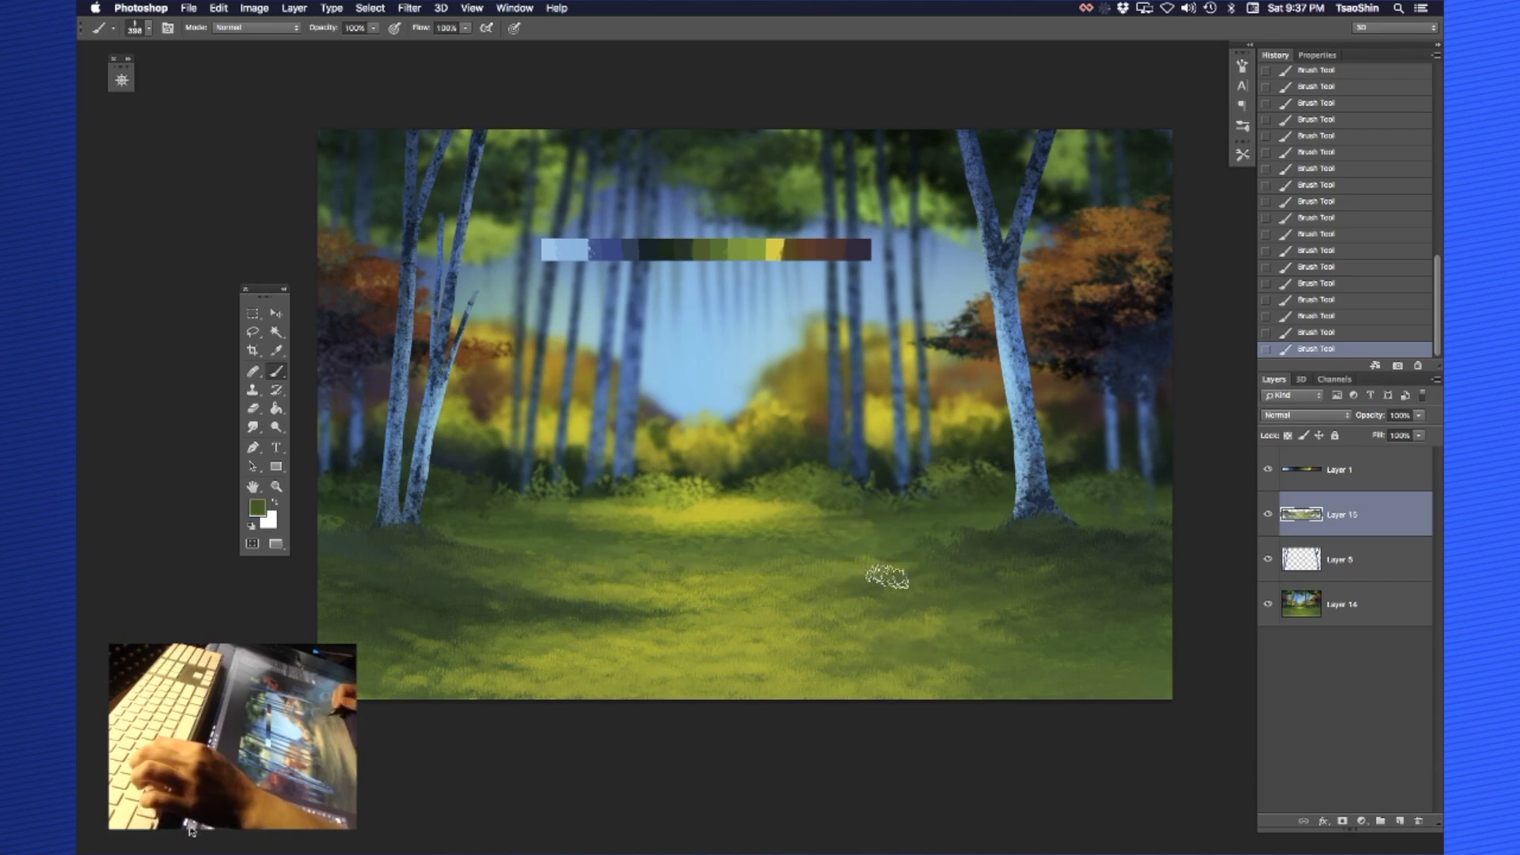
alt+click(970, 572)
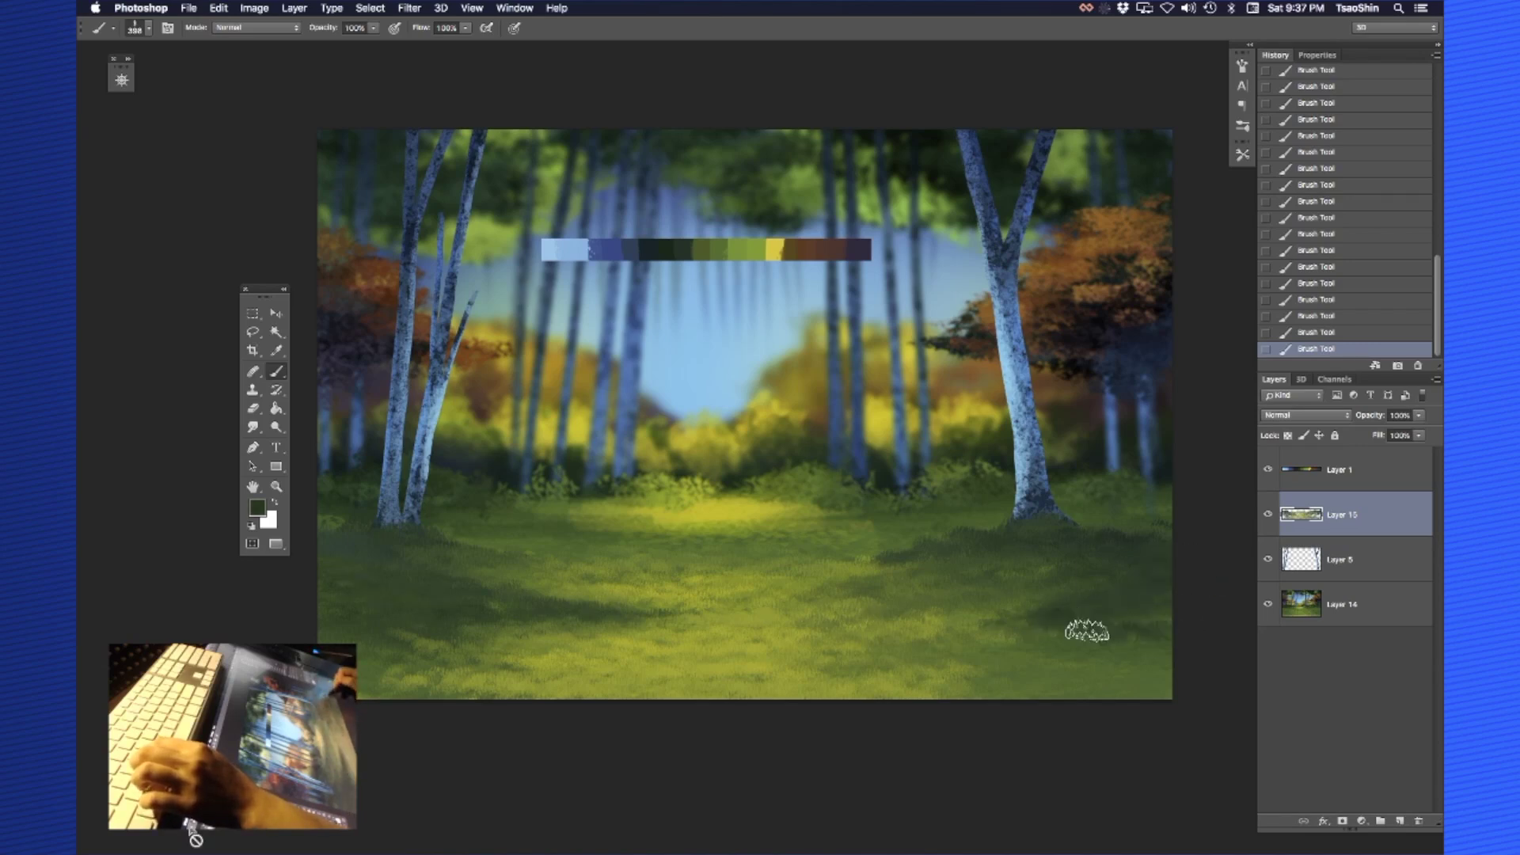
alt+click(1001, 599)
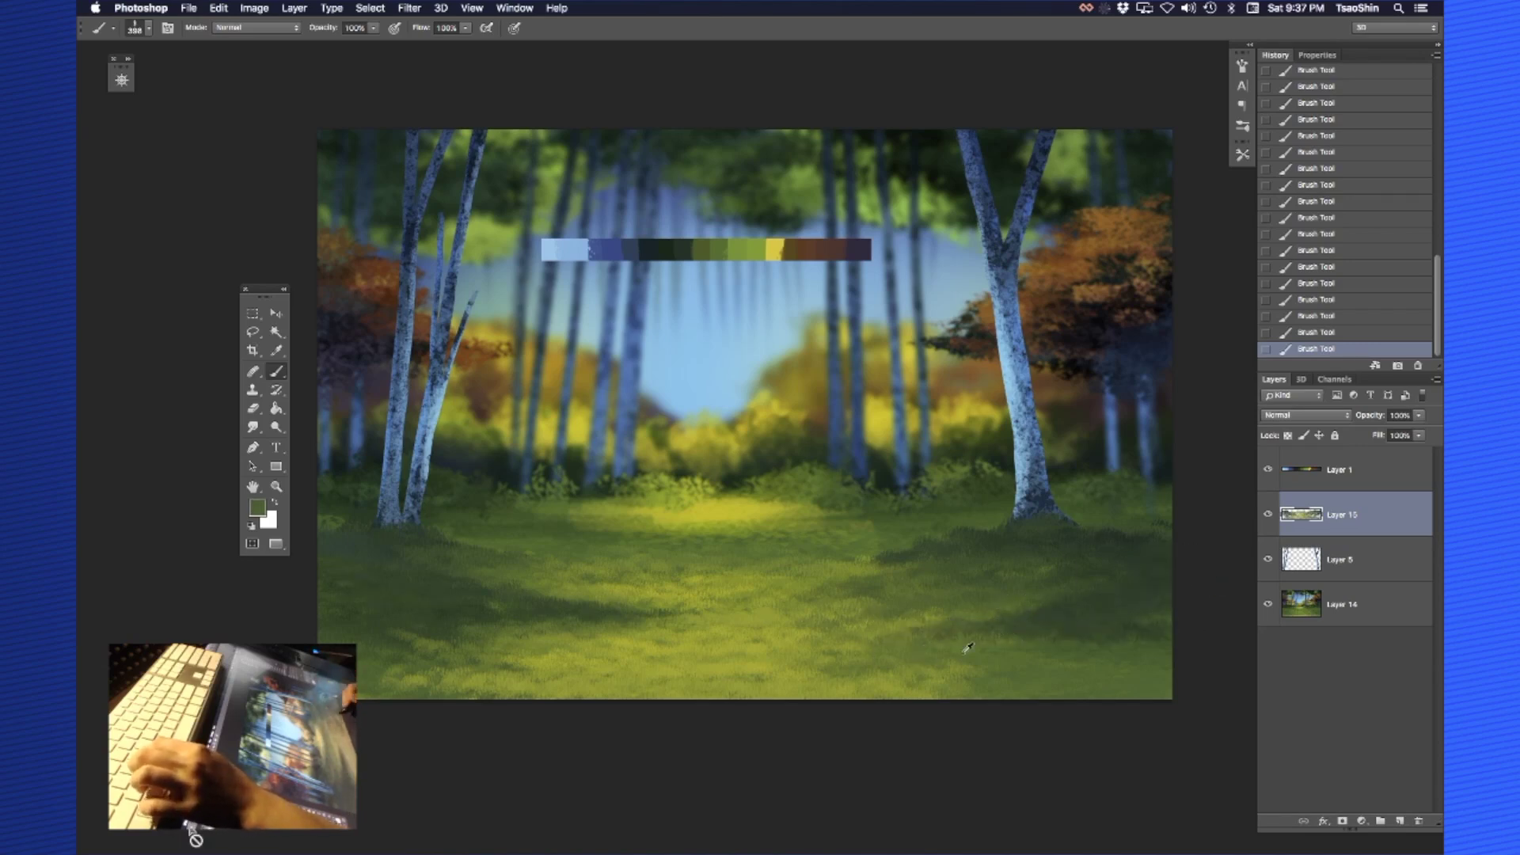
Switch to the upright leafy plant brush tip and sample a dark green from the left lawn shadow
key(v)
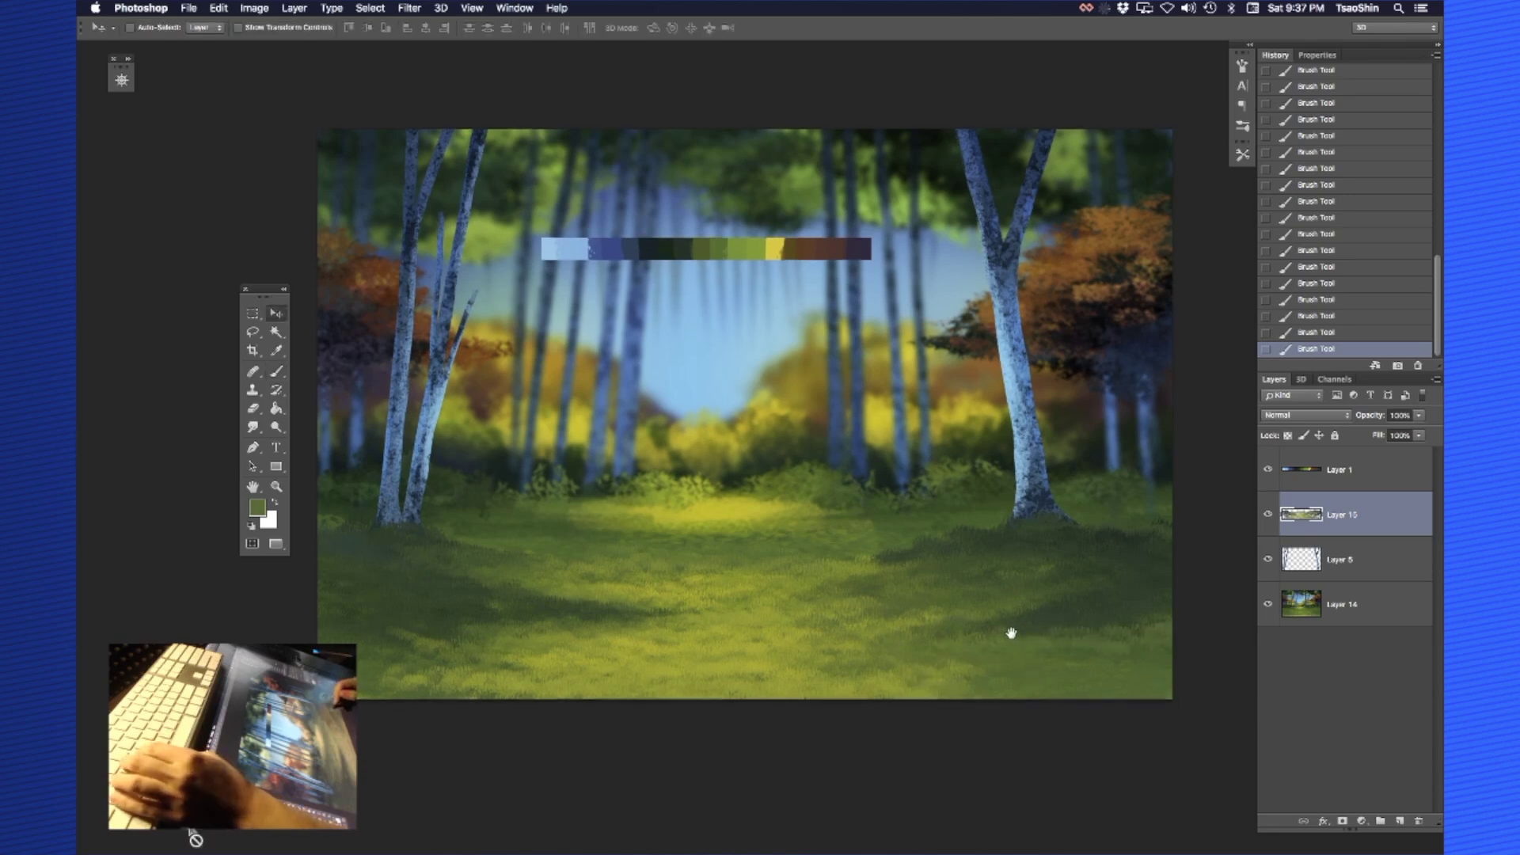
drag(1007, 646, 1002, 661)
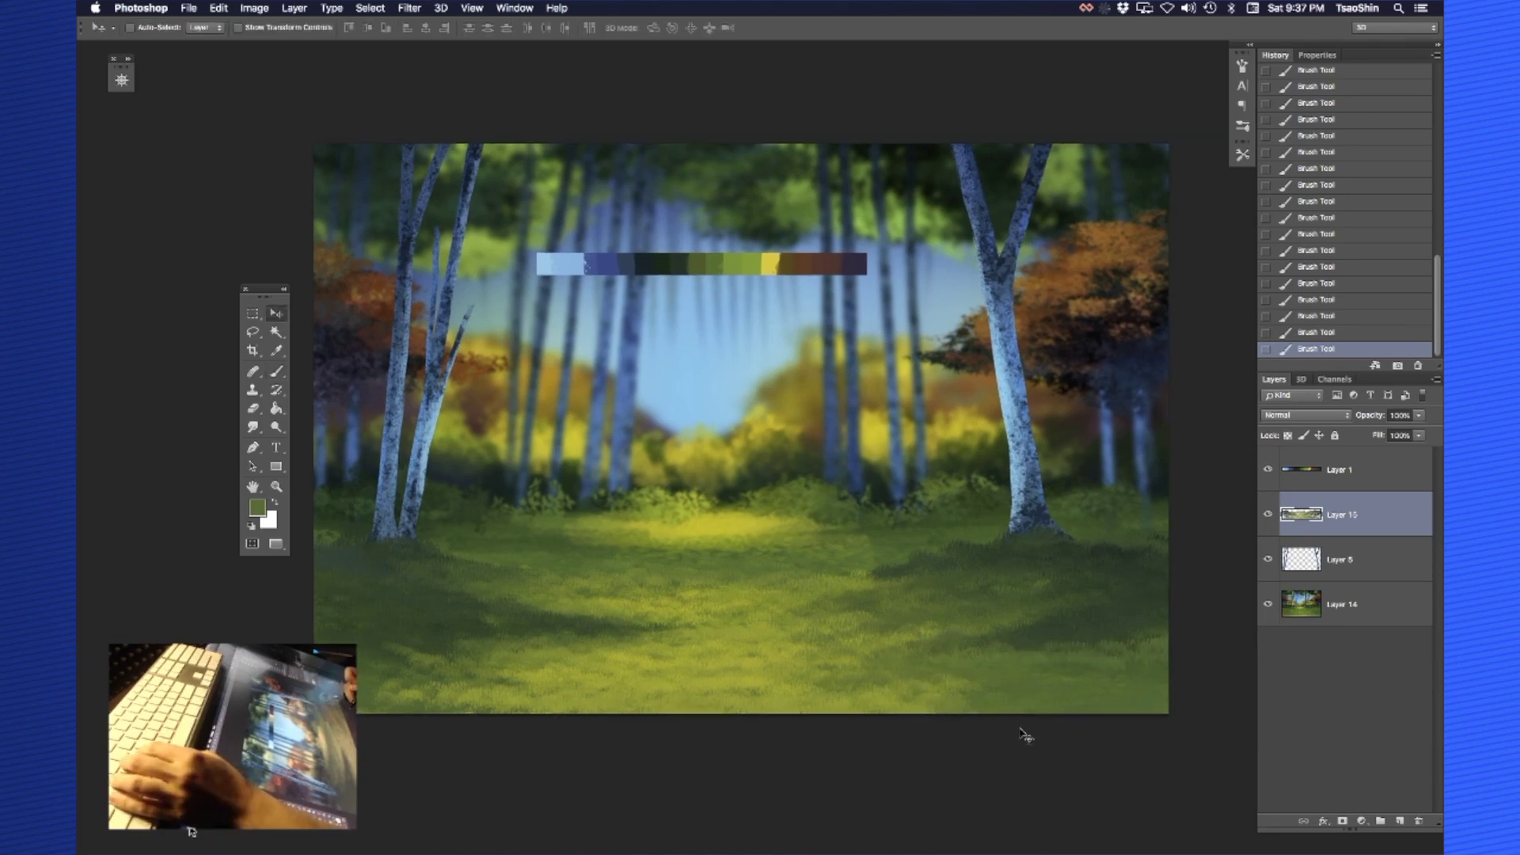
key(b)
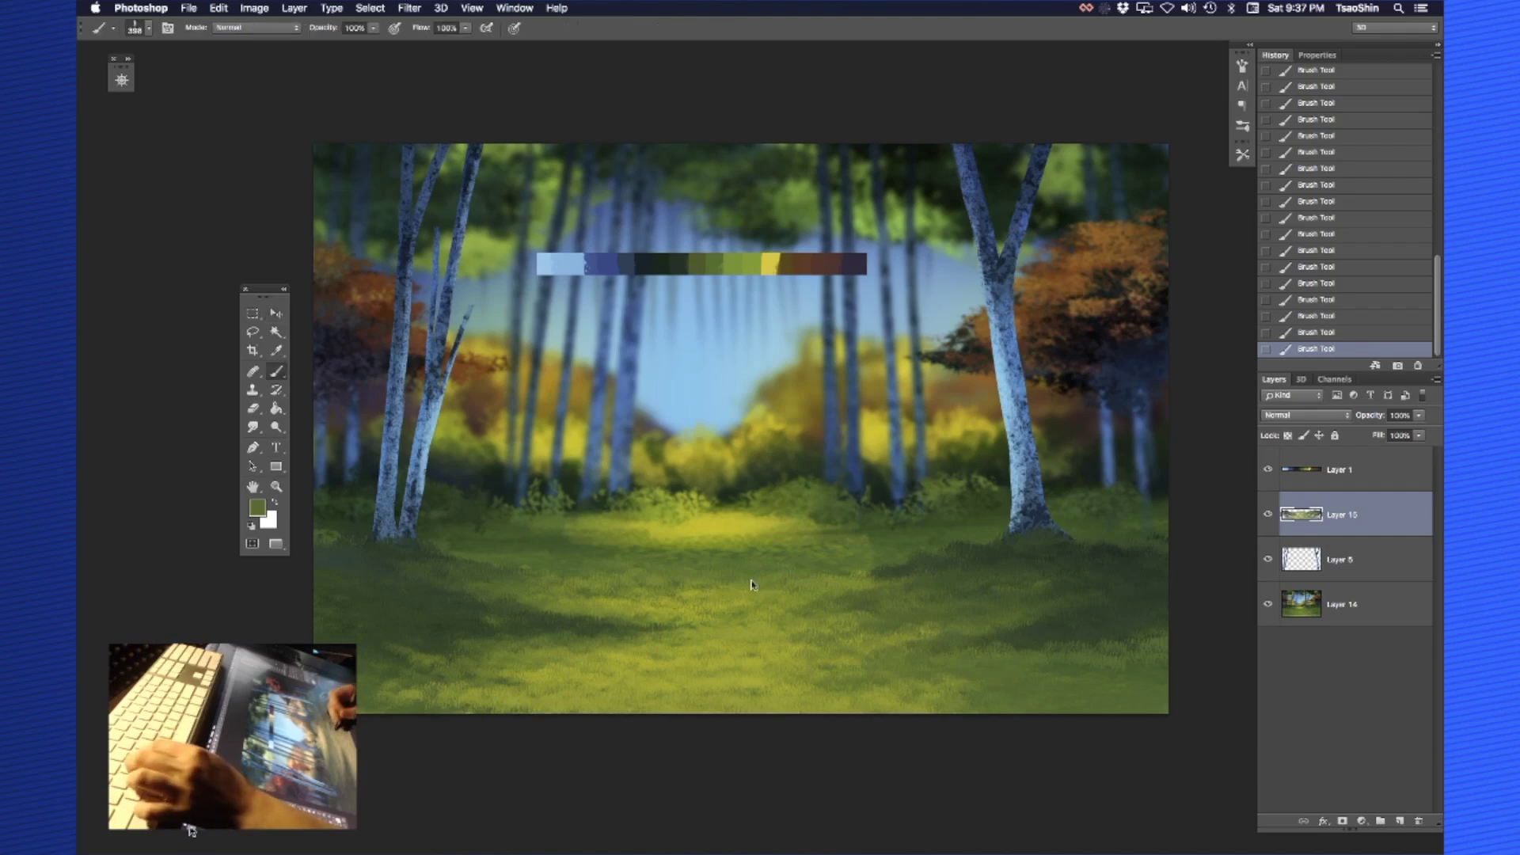
right_click(1118, 567)
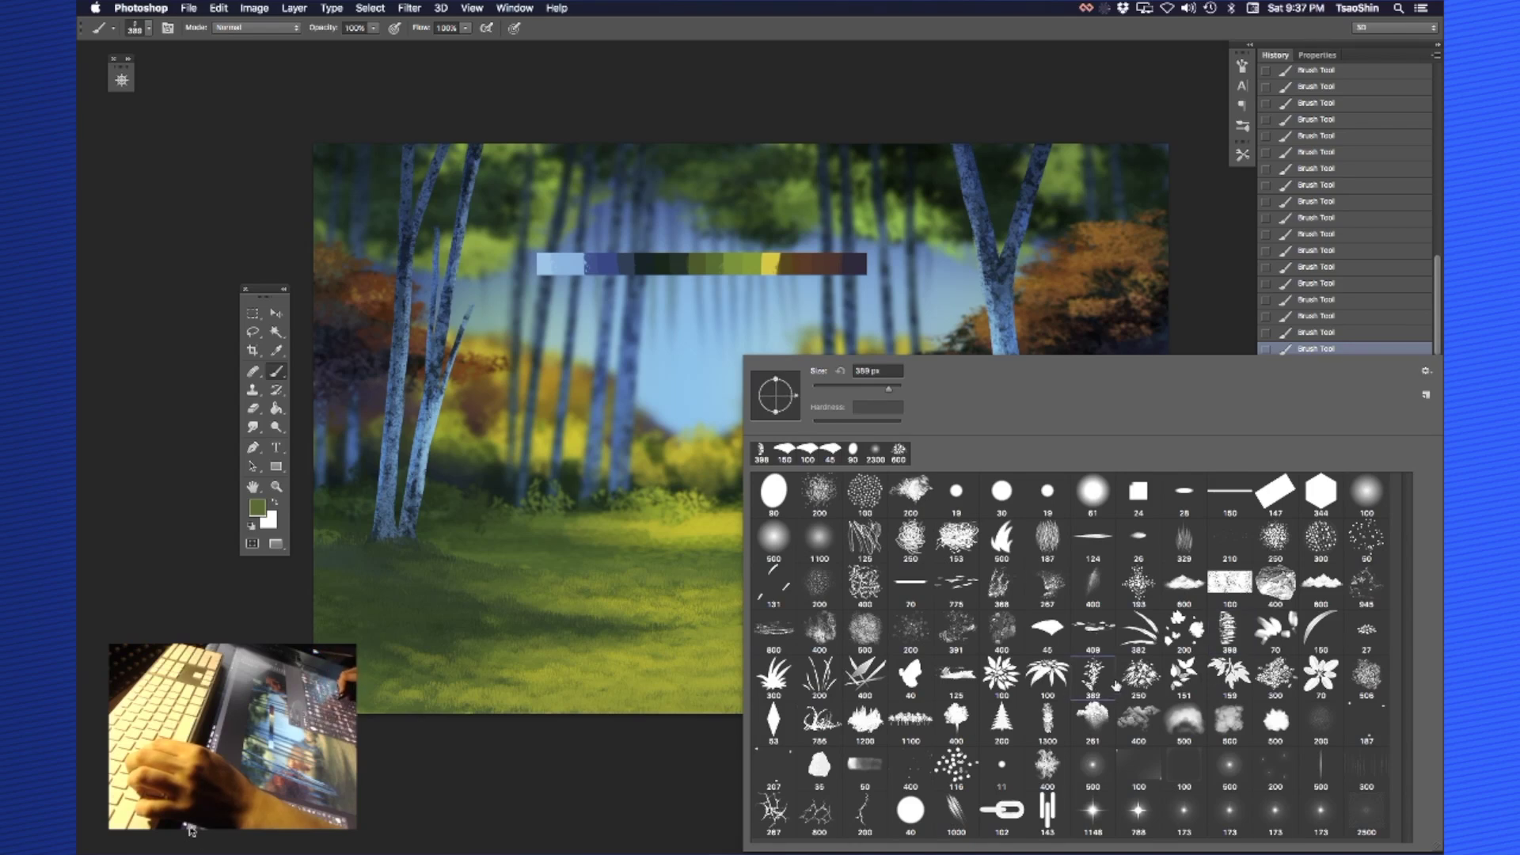
alt+click(448, 577)
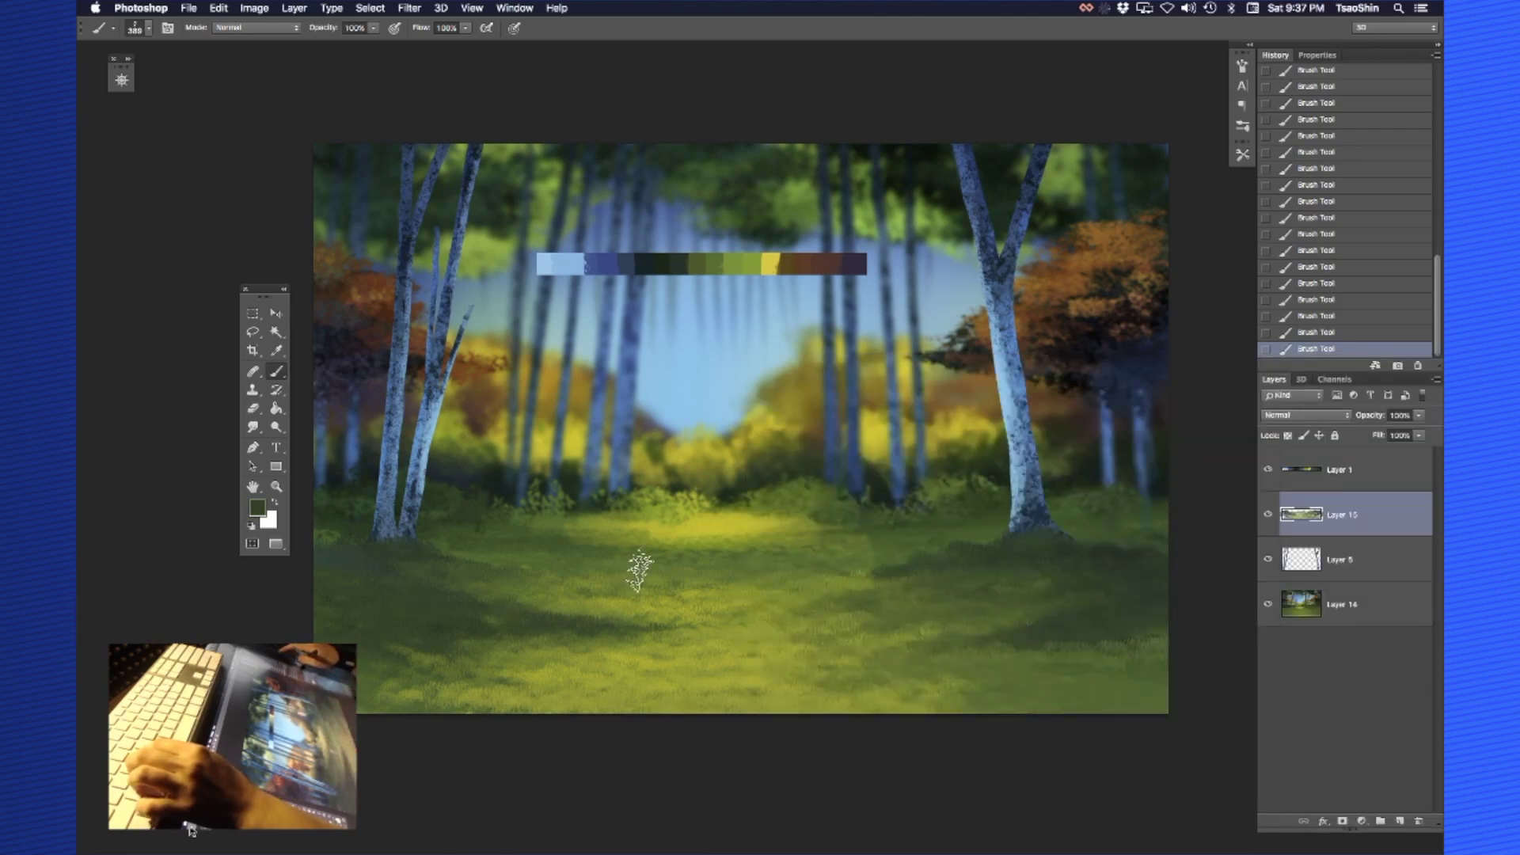
key(bracketright)
key(bracketright)
key(bracketright)
key(bracketright)
key(bracketright)
key(bracketright)
key(bracketright)
key(bracketright)
key(bracketright)
key(bracketright)
key(bracketright)
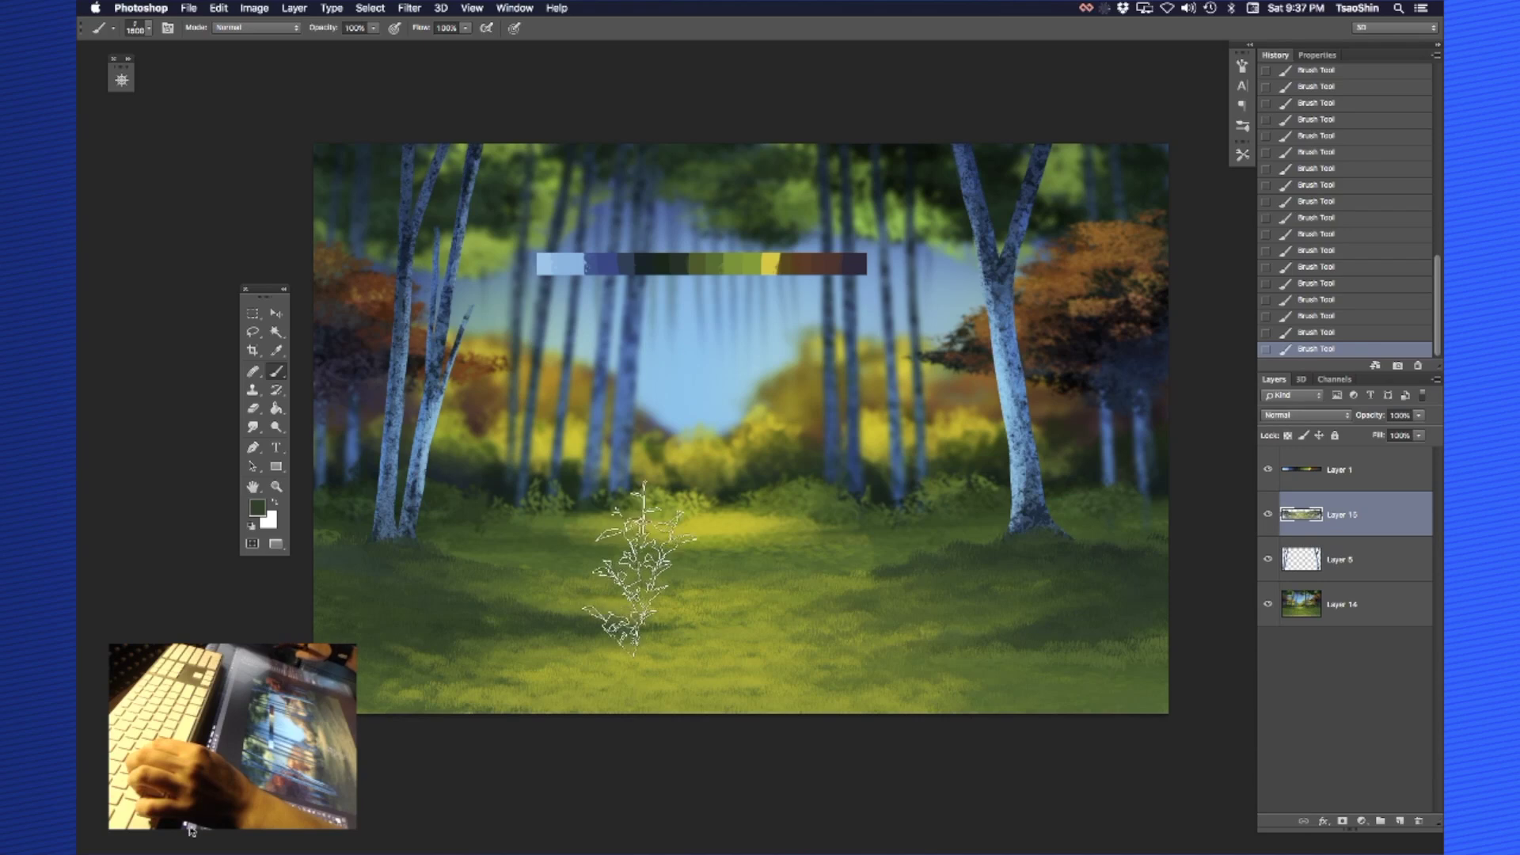
mouse_move(959, 539)
mouse_down()
mouse_move(876, 482)
mouse_move(839, 503)
mouse_up()
click(727, 571)
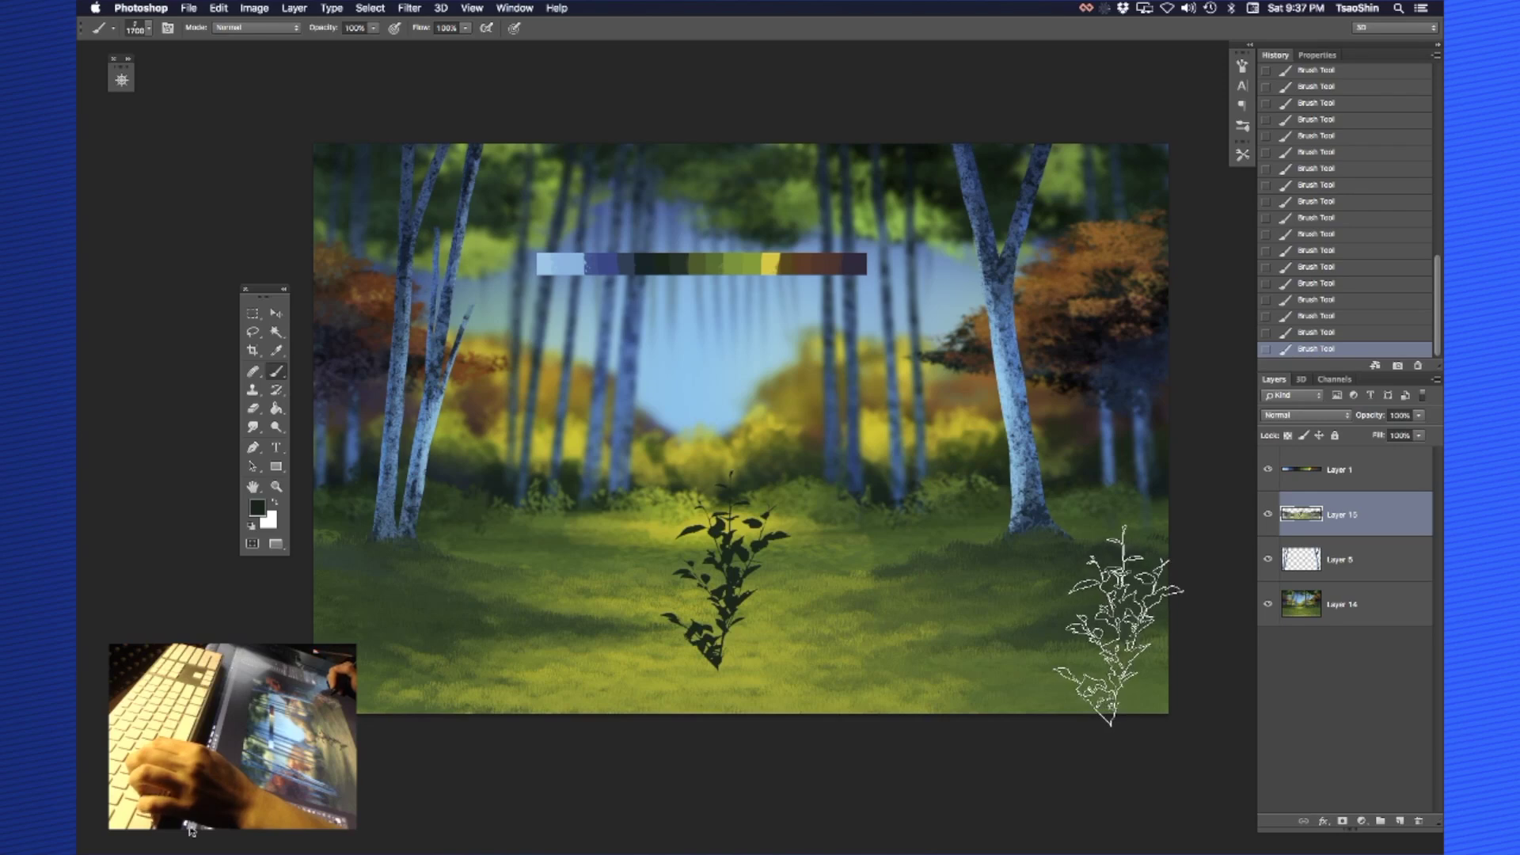
key(super+z)
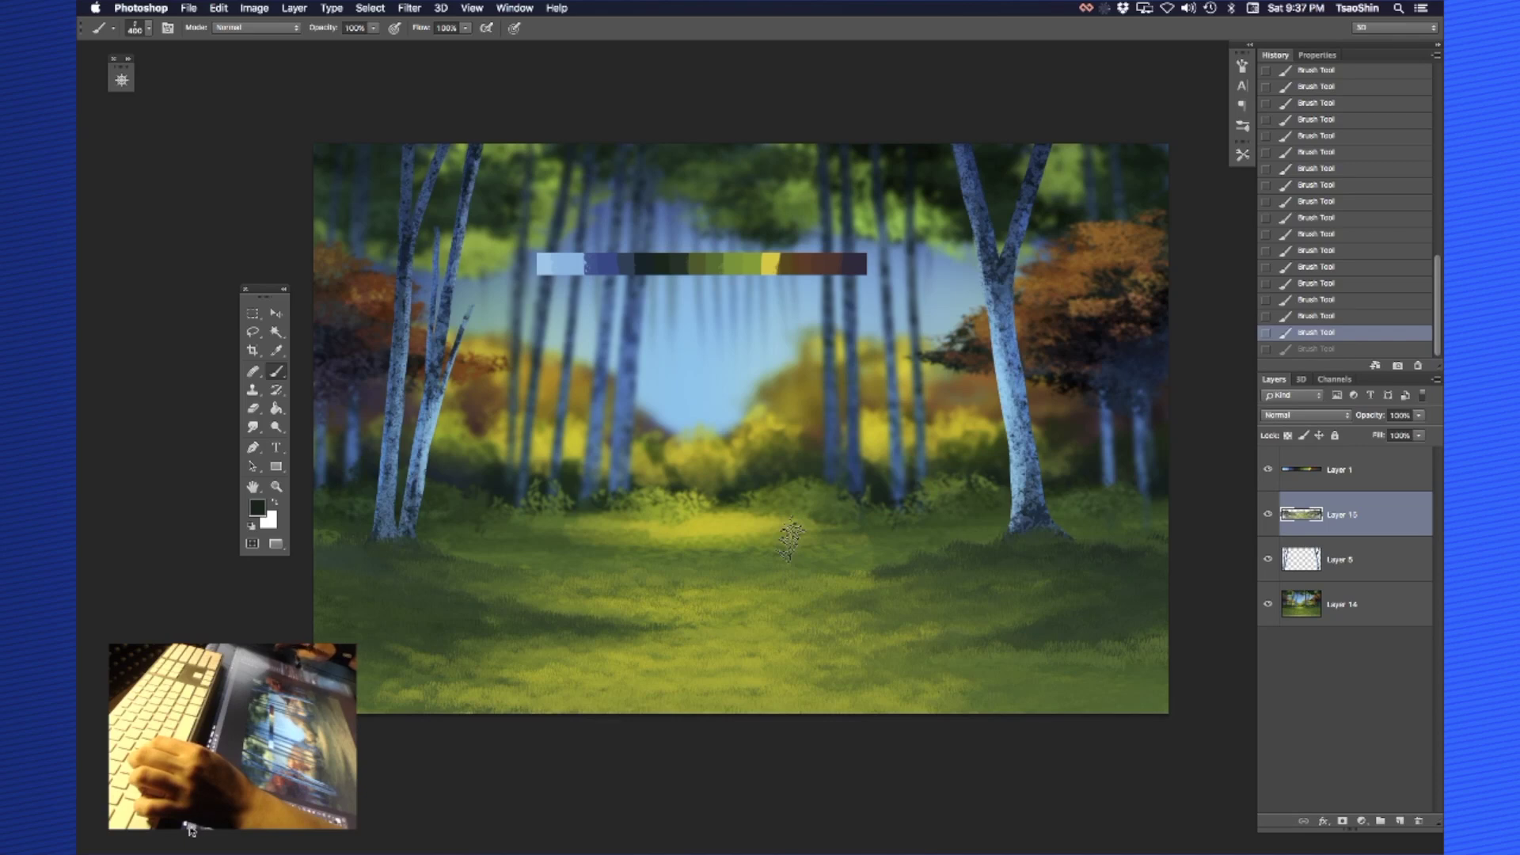
Stamp small dark leafy plants beside the bases of the right and left foreground trees
click(992, 529)
click(354, 527)
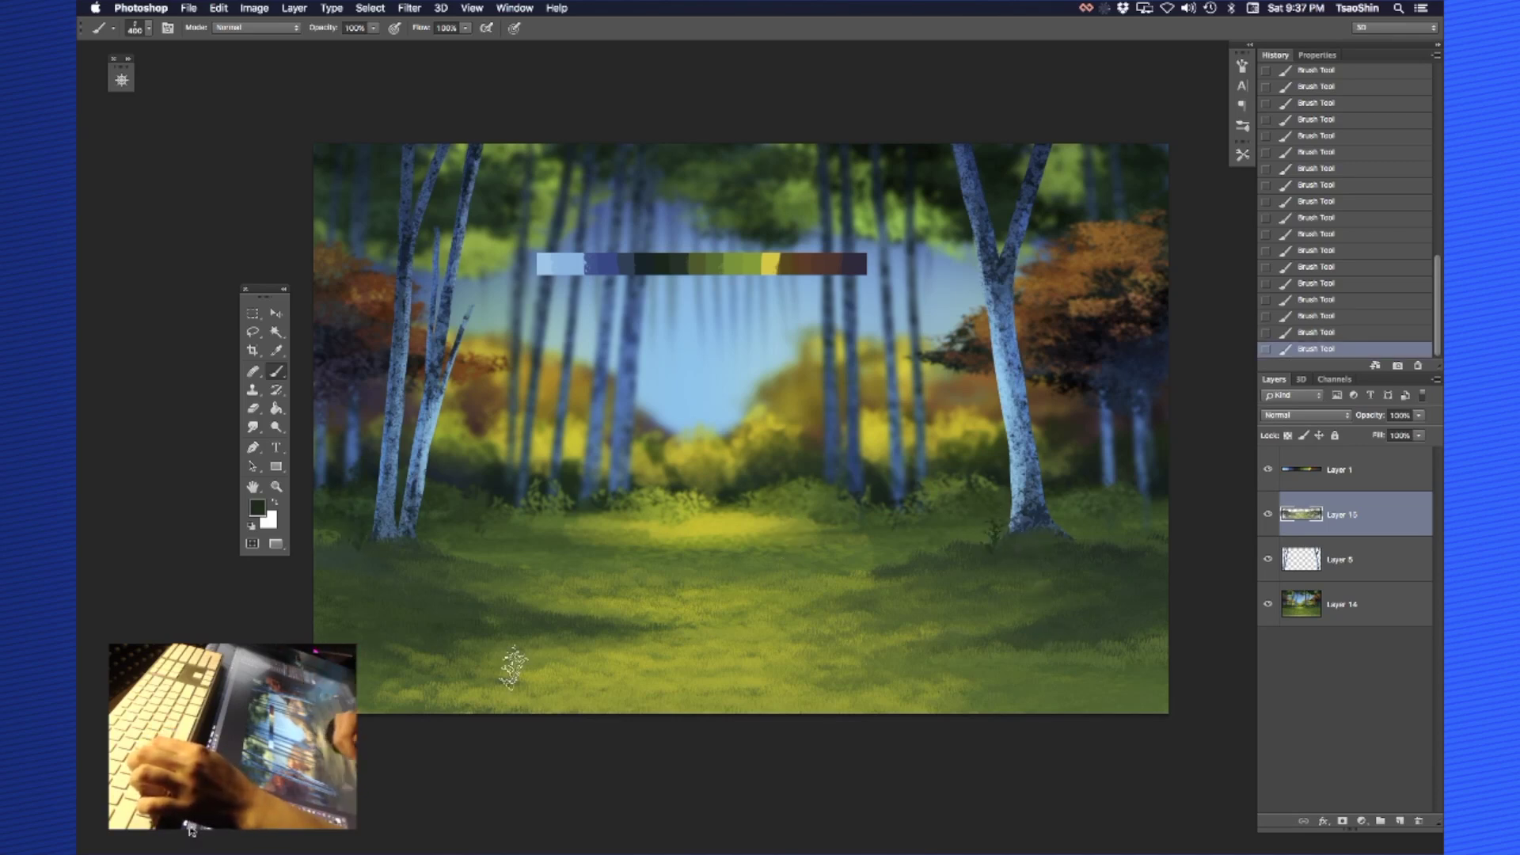
Sample greens from the lawn and stamp a small mid-green plant at the base of the left foreground trees
alt+click(671, 527)
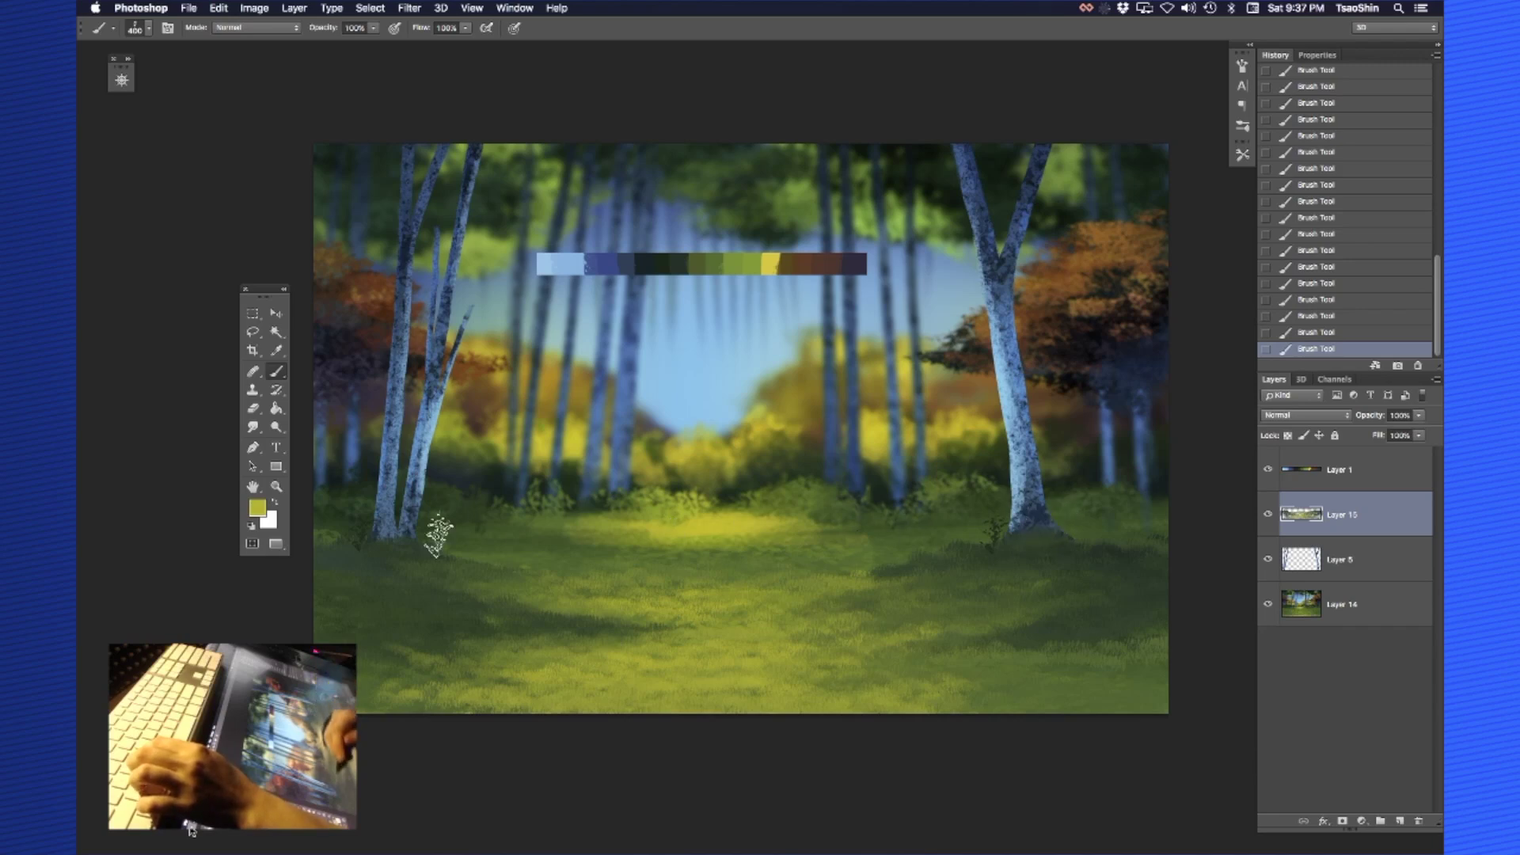
key(super+z)
alt+click(504, 543)
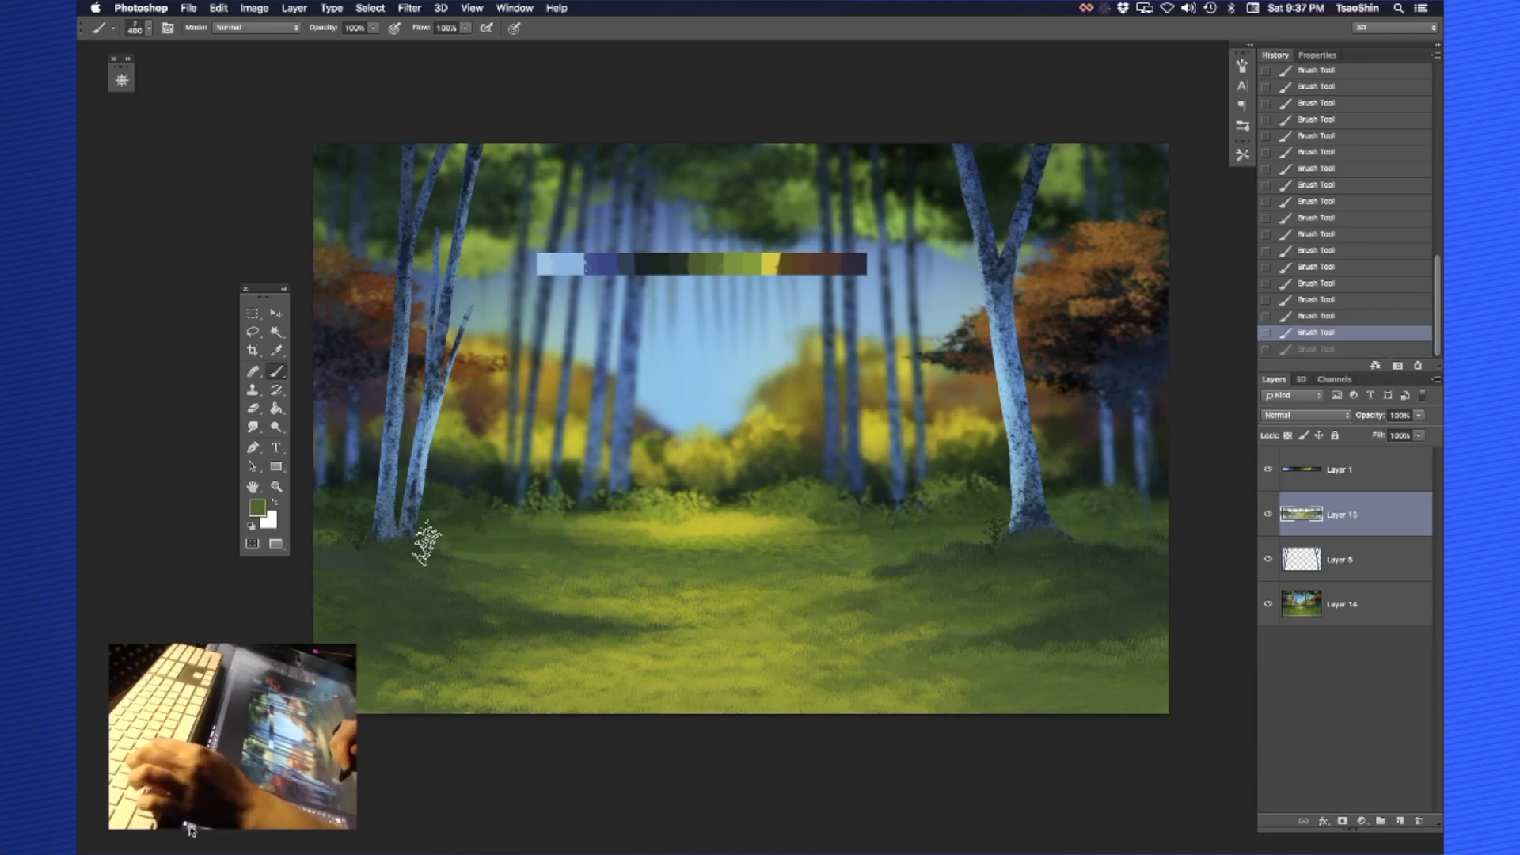
click(428, 544)
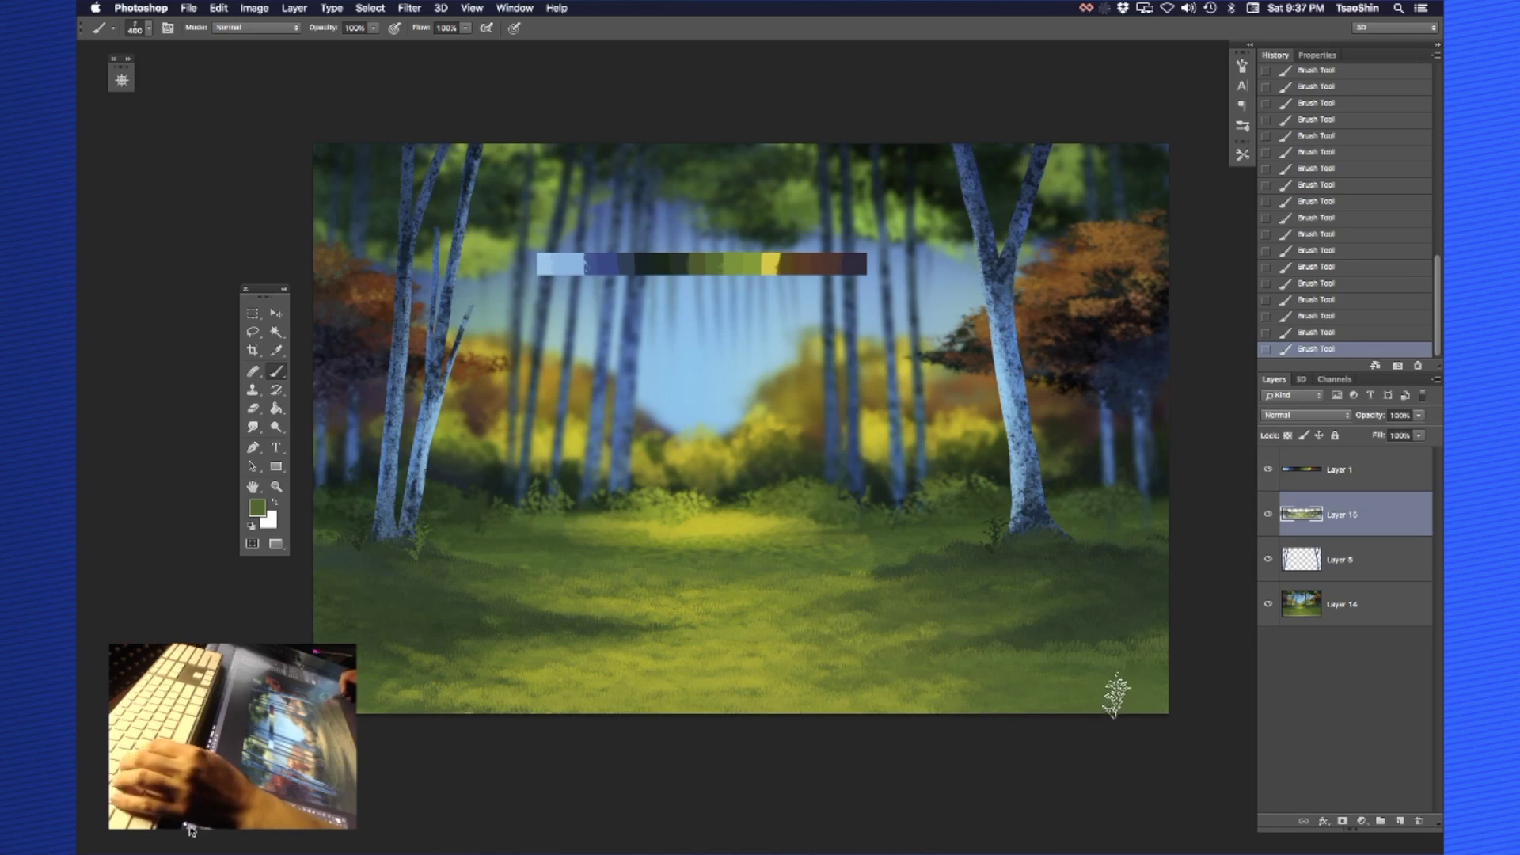
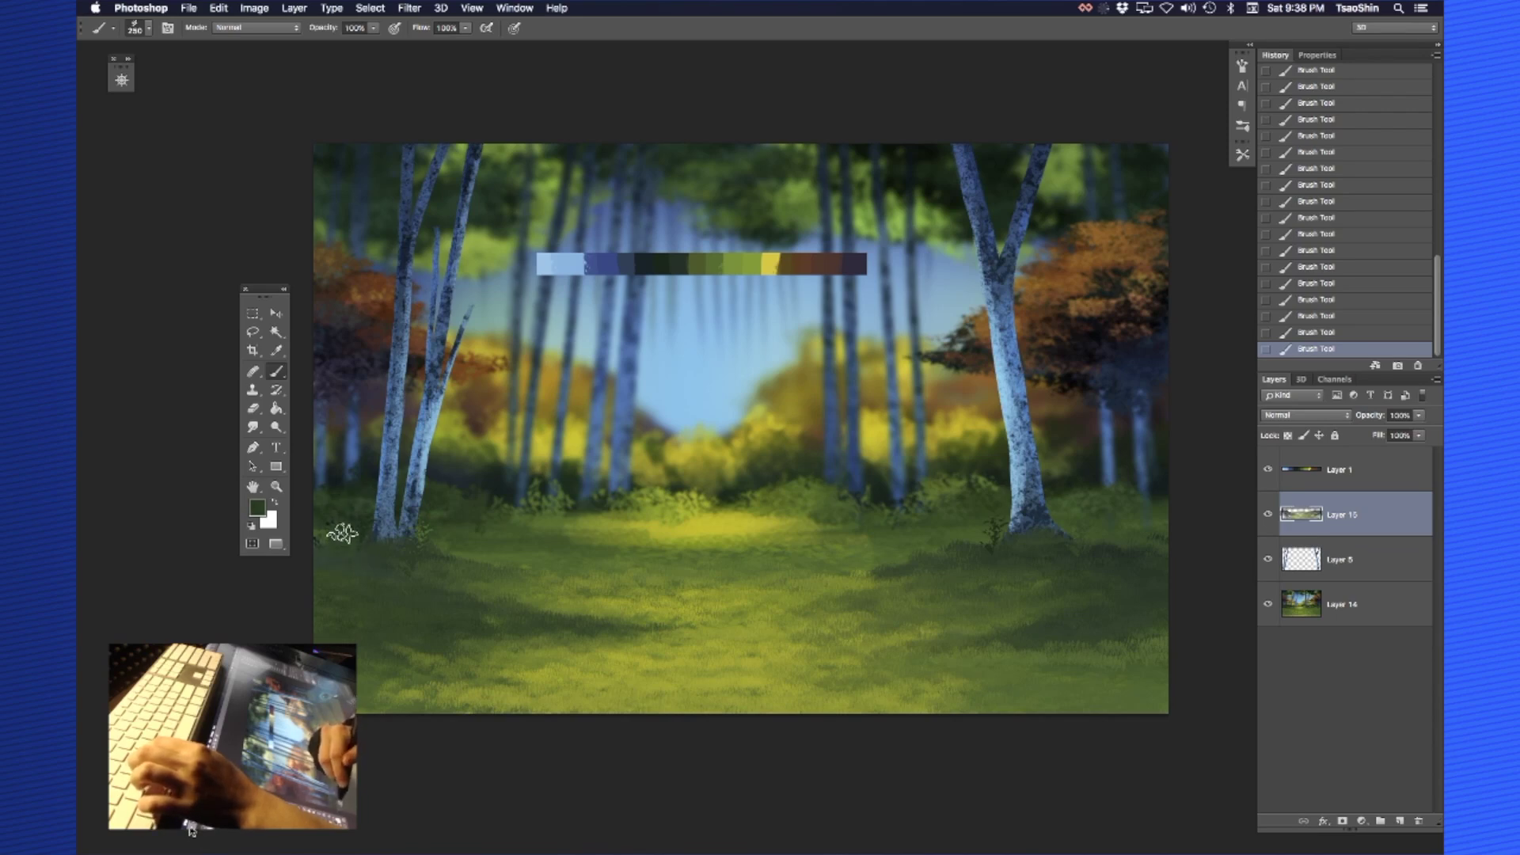
Sample dark greens and stamp low leafy foliage around the bases of the left and right foreground trees
alt+click(361, 500)
mouse_move(356, 553)
mouse_down()
mouse_move(324, 544)
mouse_move(367, 550)
mouse_up()
alt+click(354, 561)
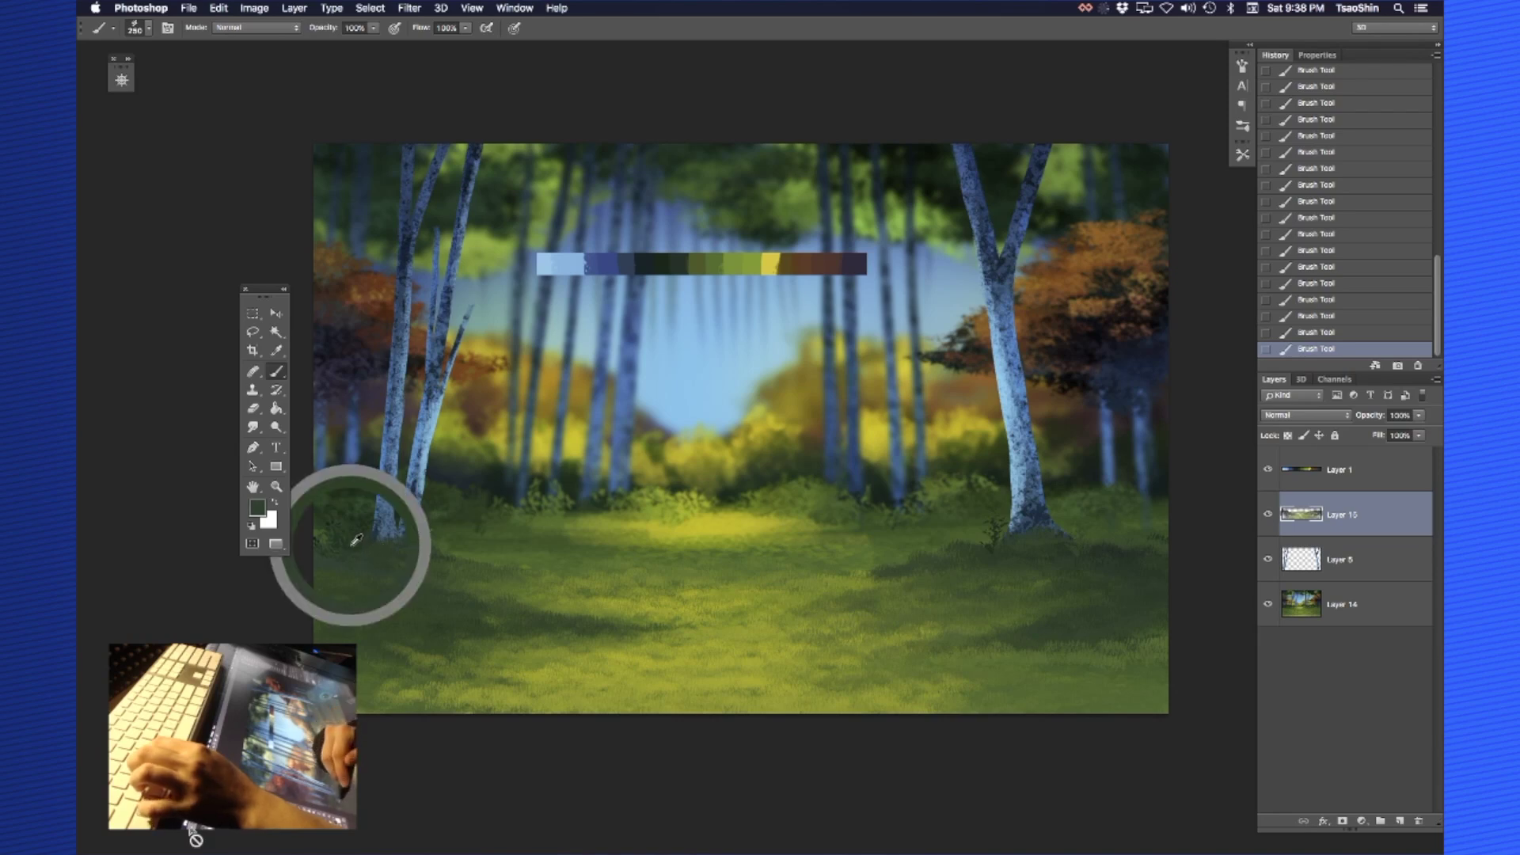
click(1070, 484)
mouse_move(1060, 541)
mouse_down()
mouse_move(1037, 536)
mouse_move(1049, 546)
mouse_up()
click(1059, 547)
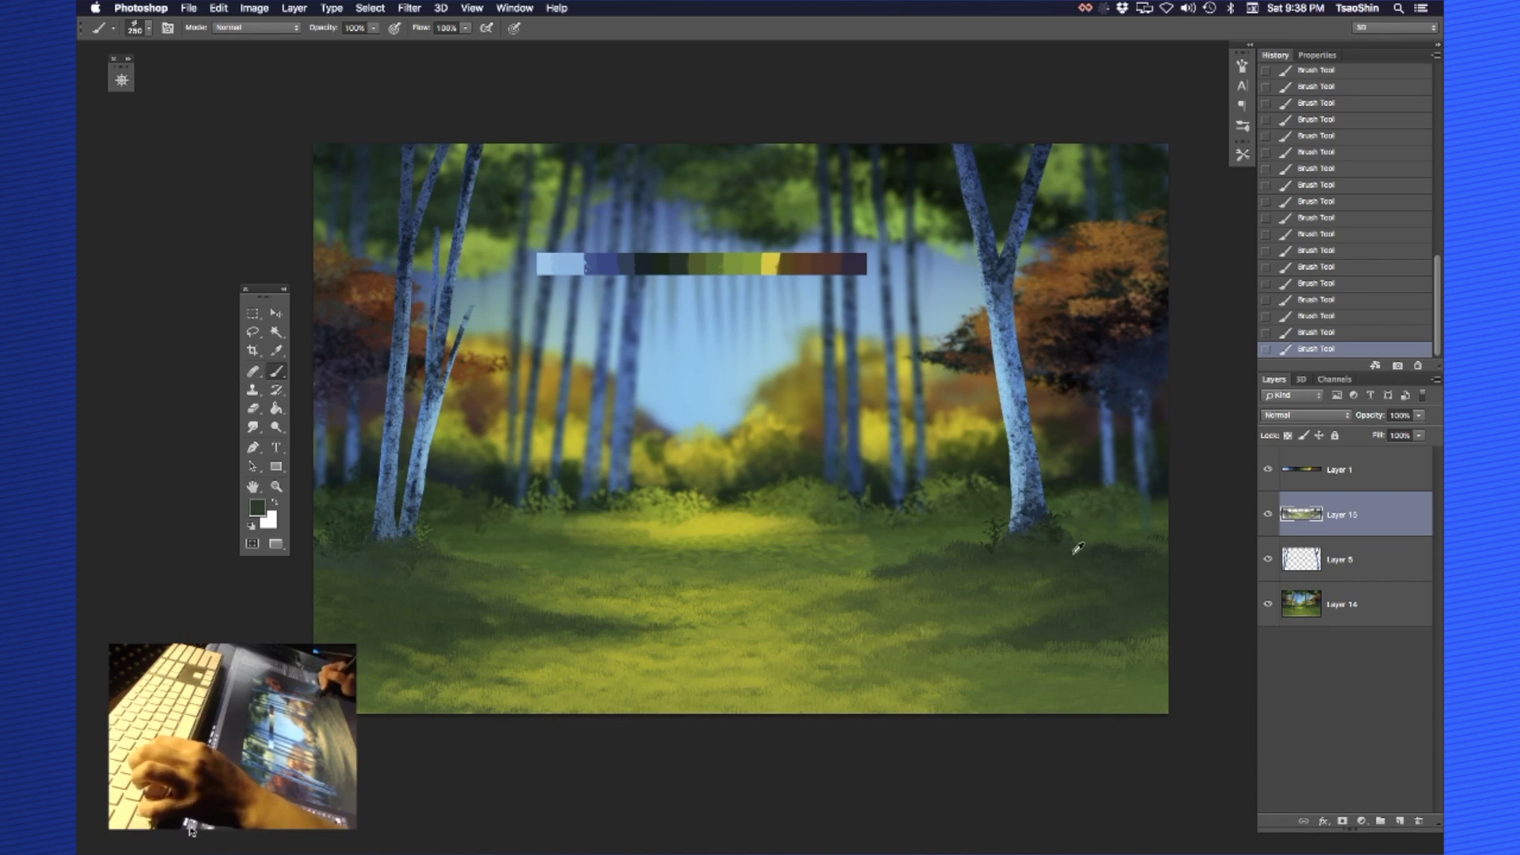
Extend the leafy undergrowth on both sides of the right foreground tree using dark greens sampled from the surrounding shadow
alt+click(1099, 540)
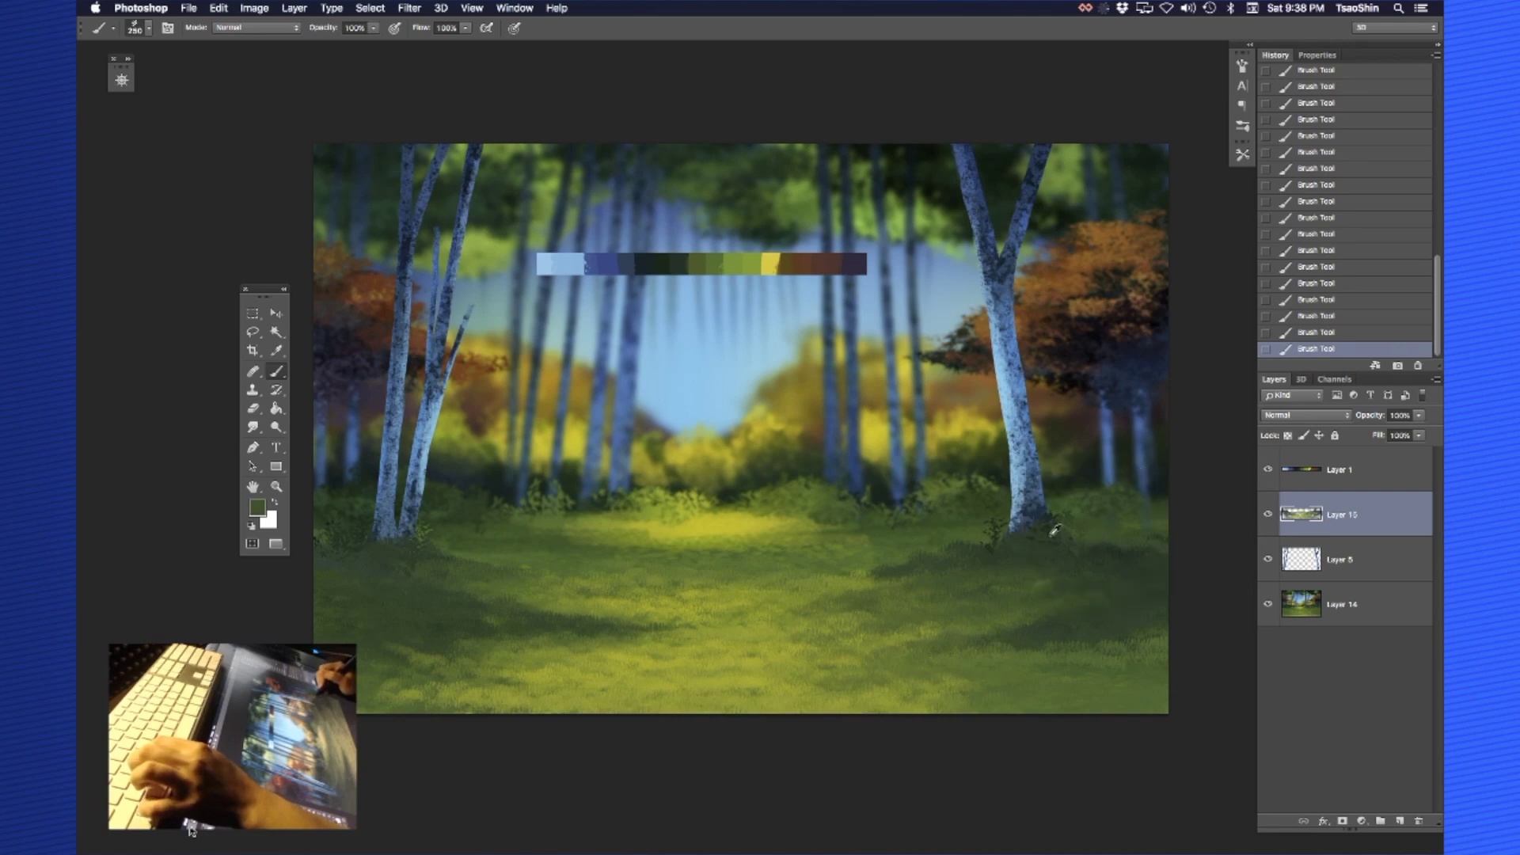
alt+click(1070, 554)
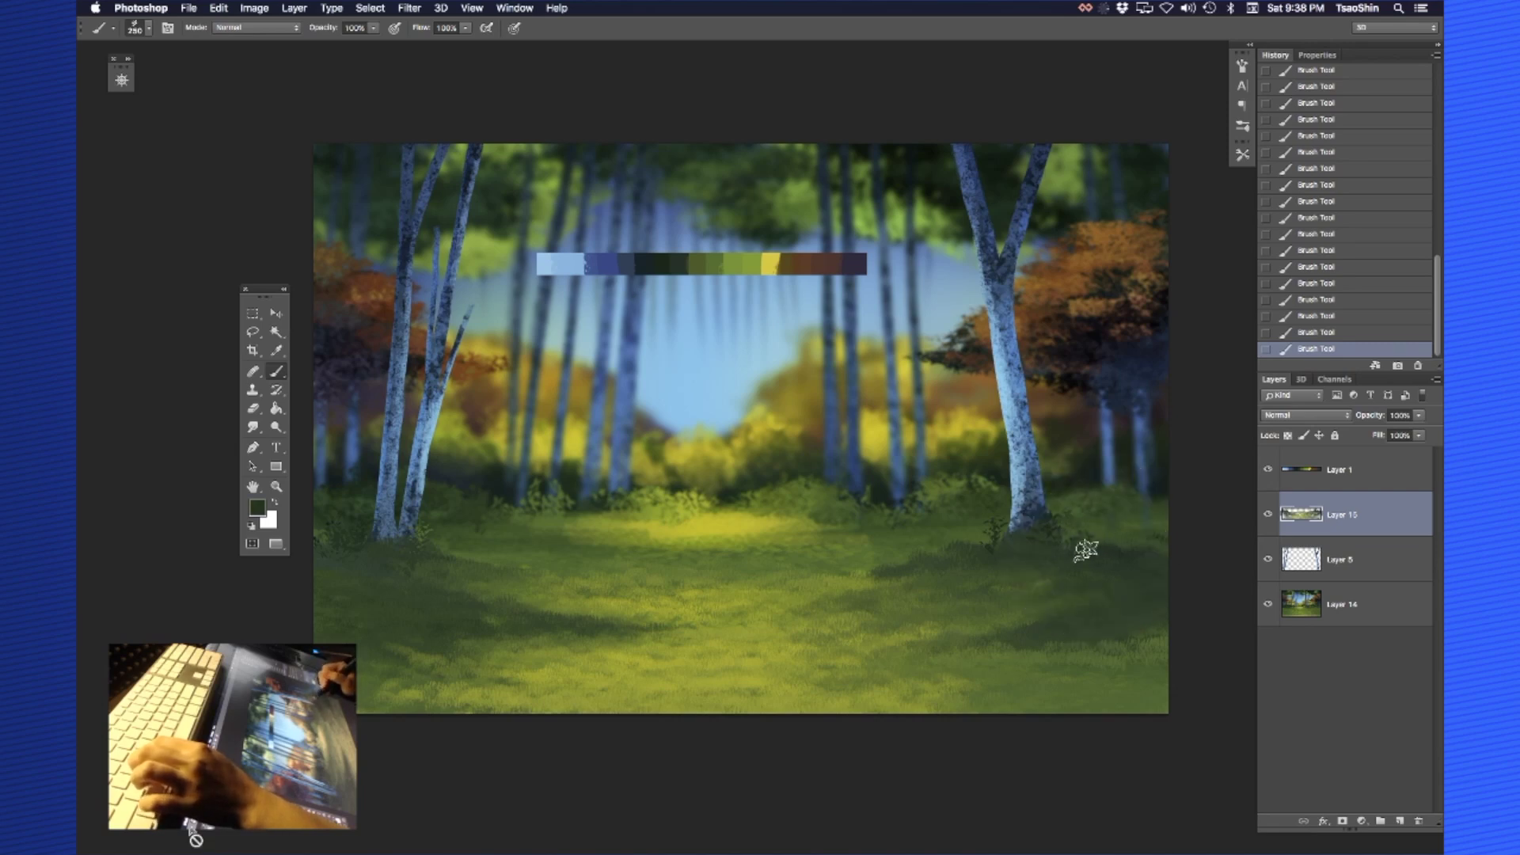
alt+click(1131, 557)
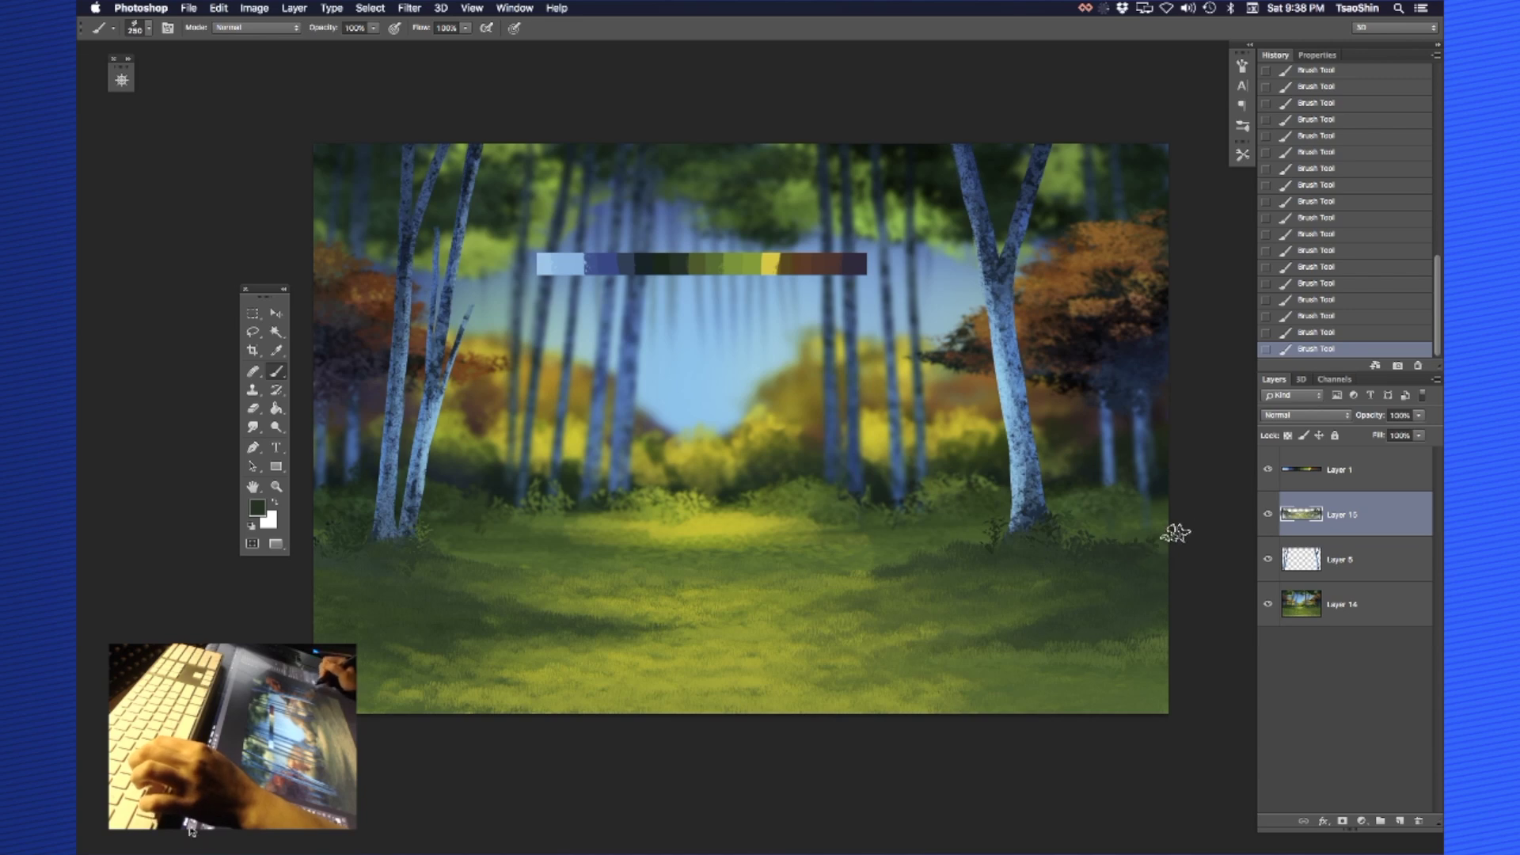
alt+click(998, 559)
Sample dark tones from the shaded left background and refine the leafy undergrowth at the foreground tree bases, comparing the latest strokes
alt+click(360, 476)
alt+click(370, 511)
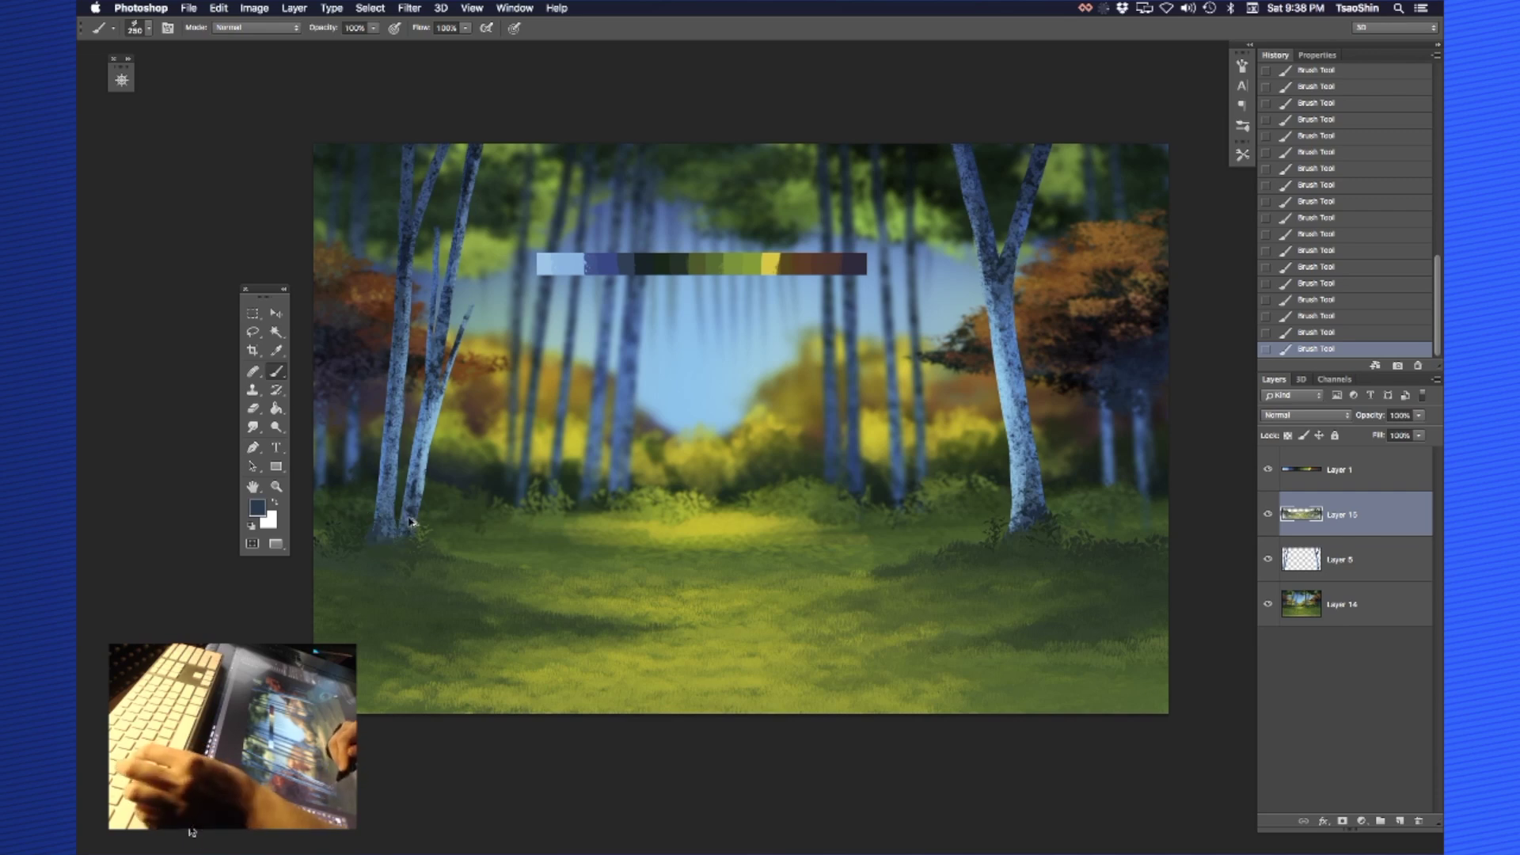
key(super+alt+z)
key(super+alt+z)
key(super+shift+z)
key(super+shift+z)
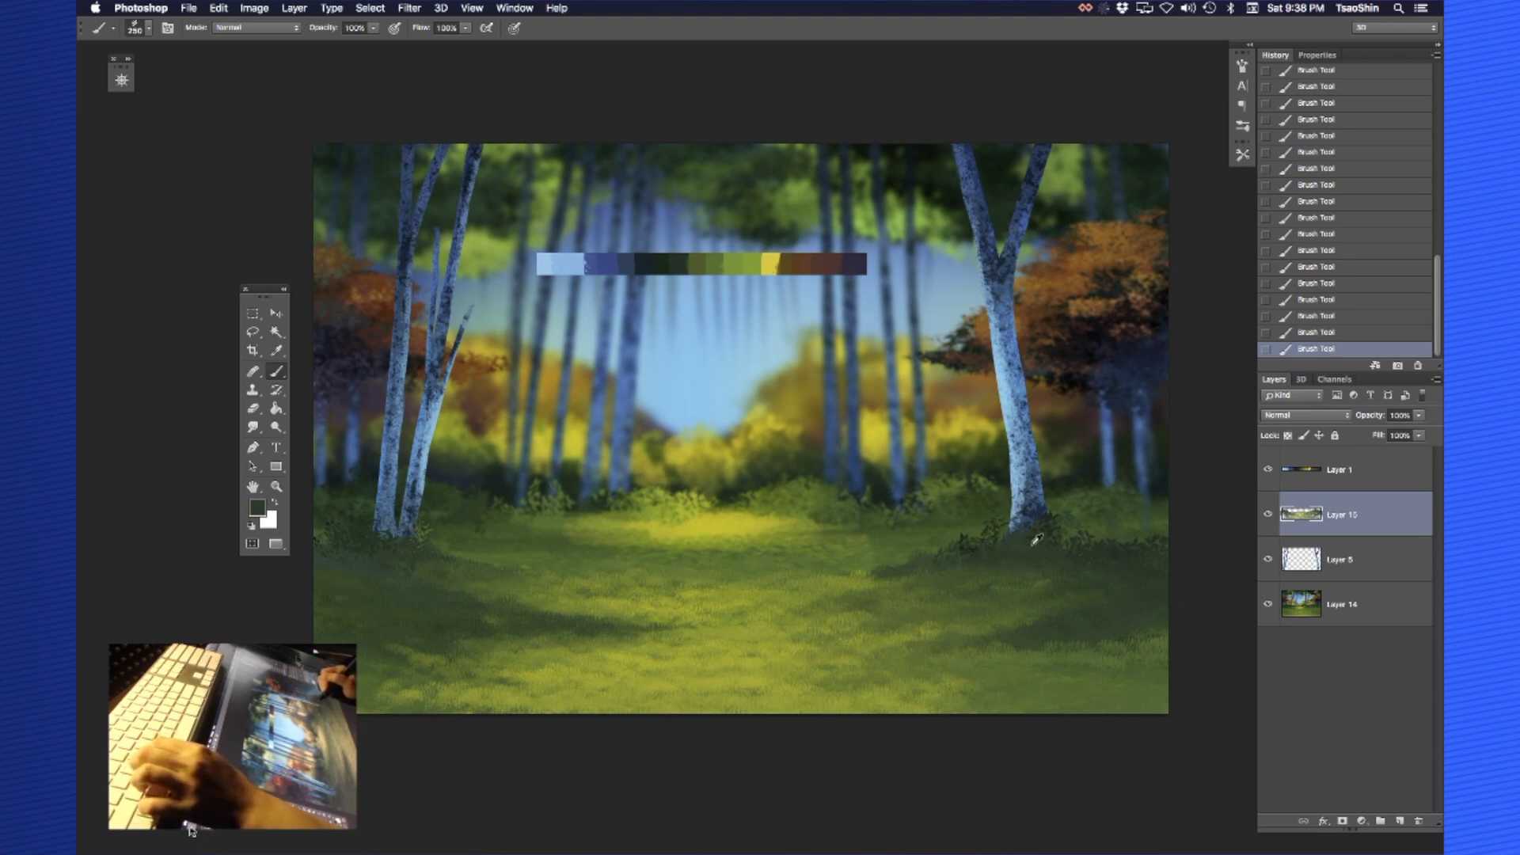
alt+click(371, 479)
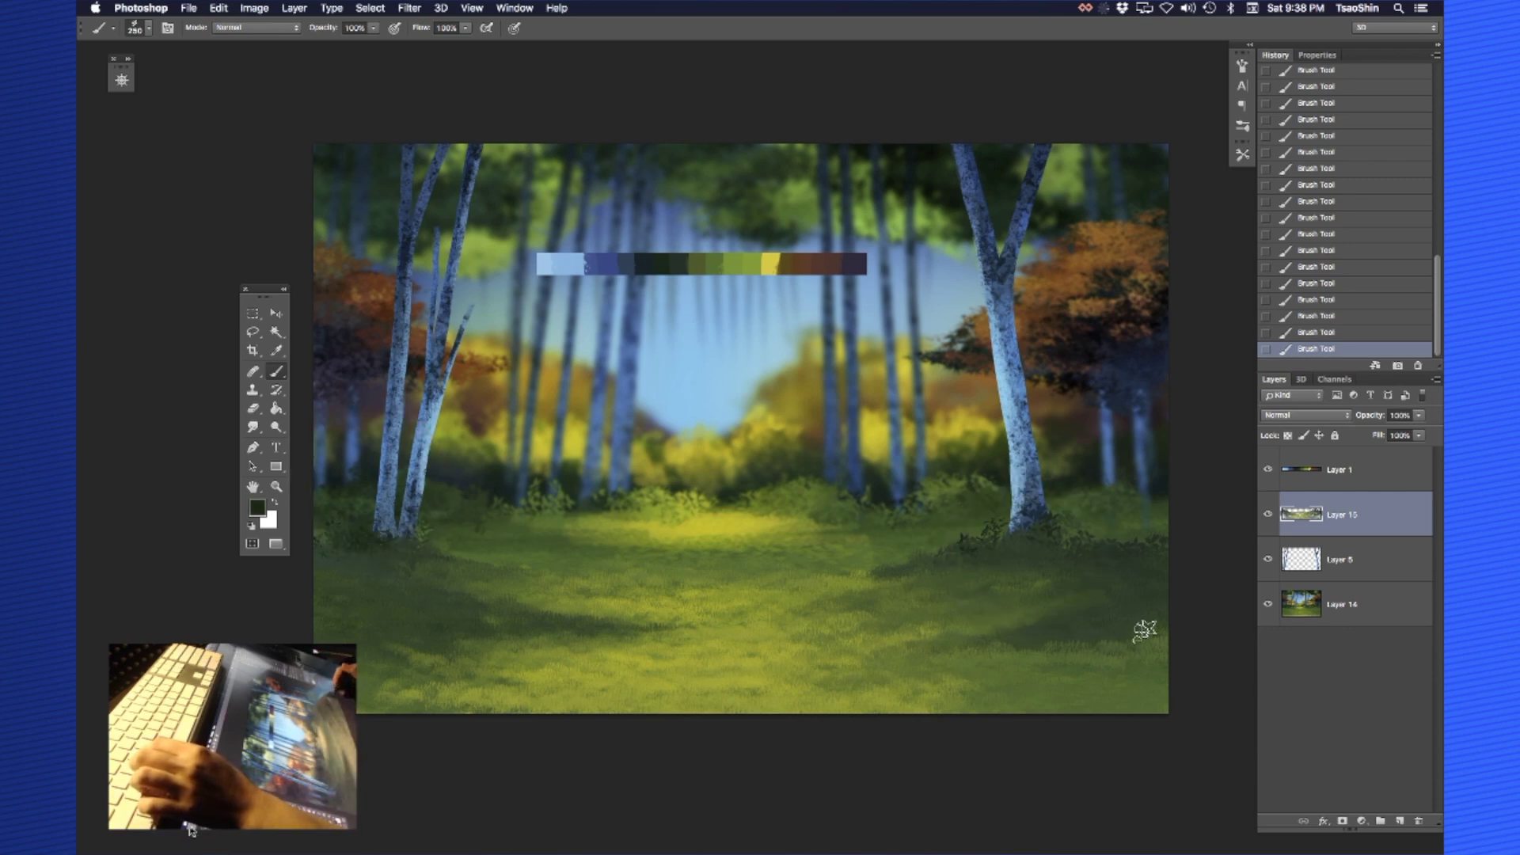
Hide and show the grass layer to compare the ground with and without the painted grass, shadows and plants
key(v)
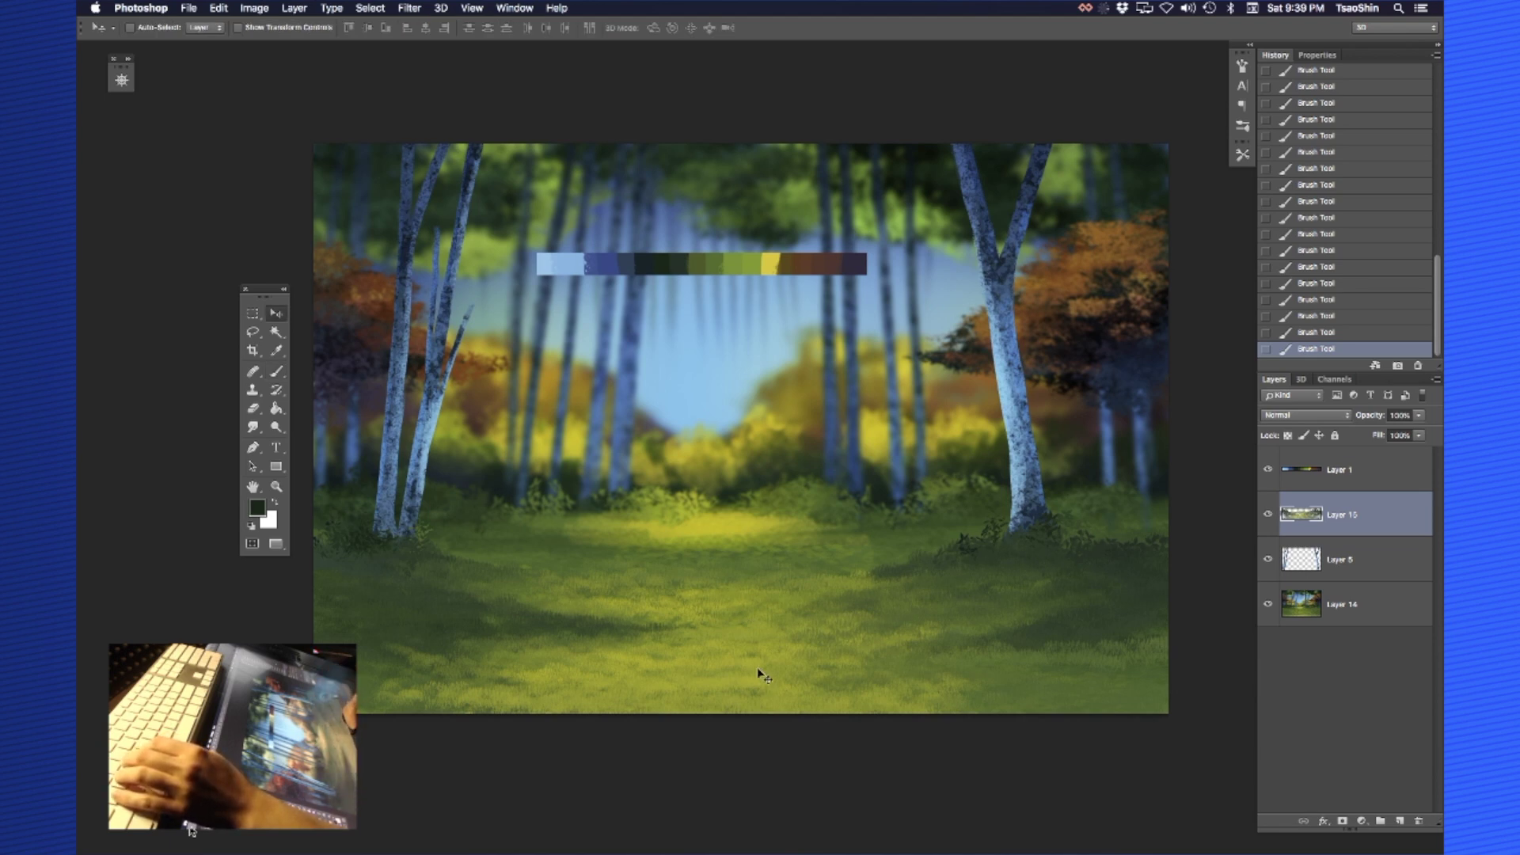
click(1306, 477)
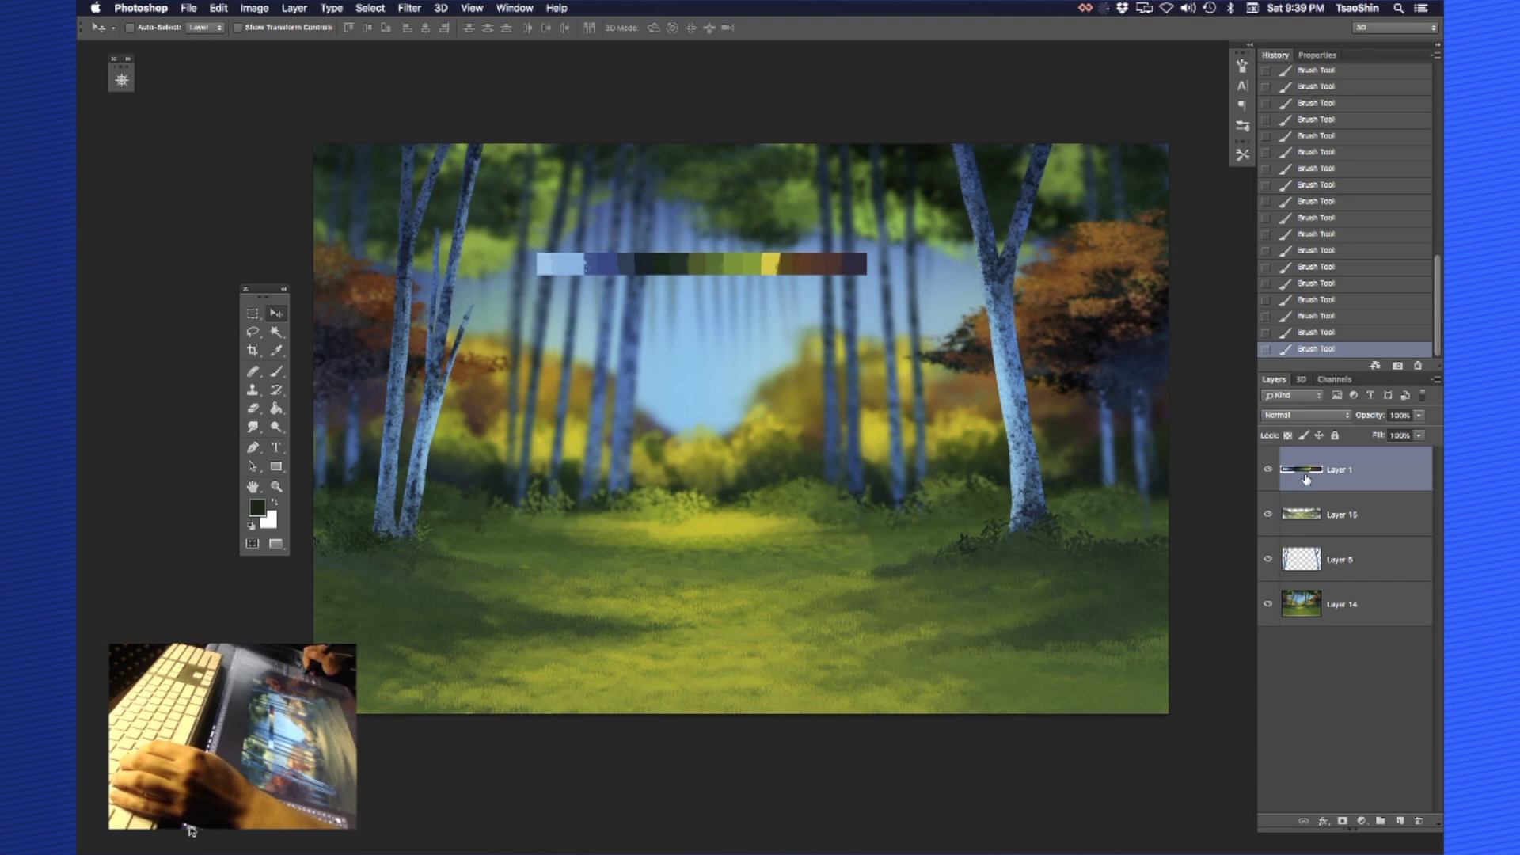
click(1282, 518)
click(1269, 516)
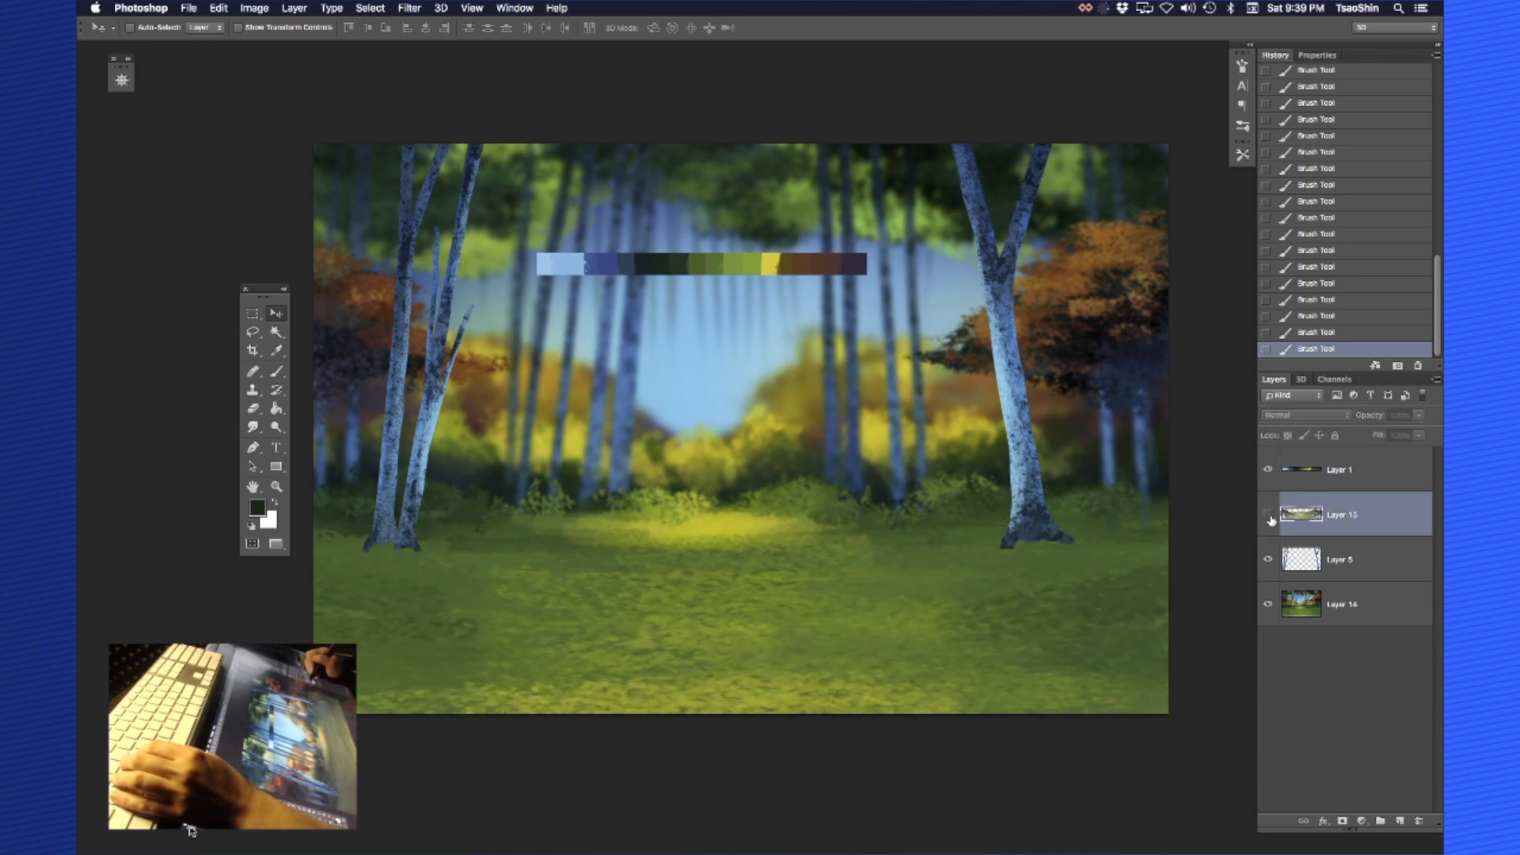
click(1268, 516)
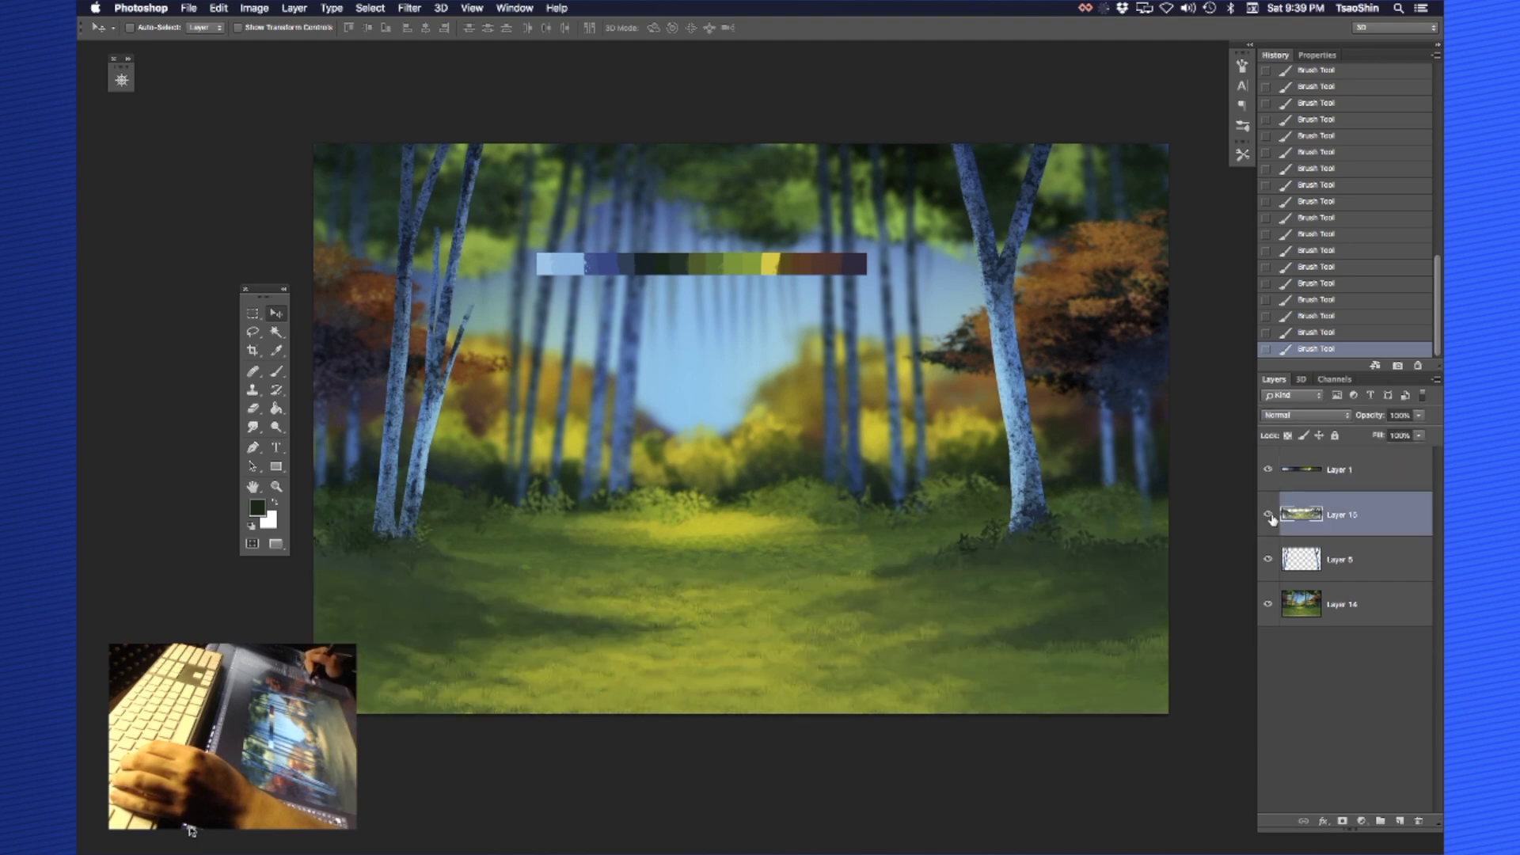
click(1270, 517)
click(1269, 516)
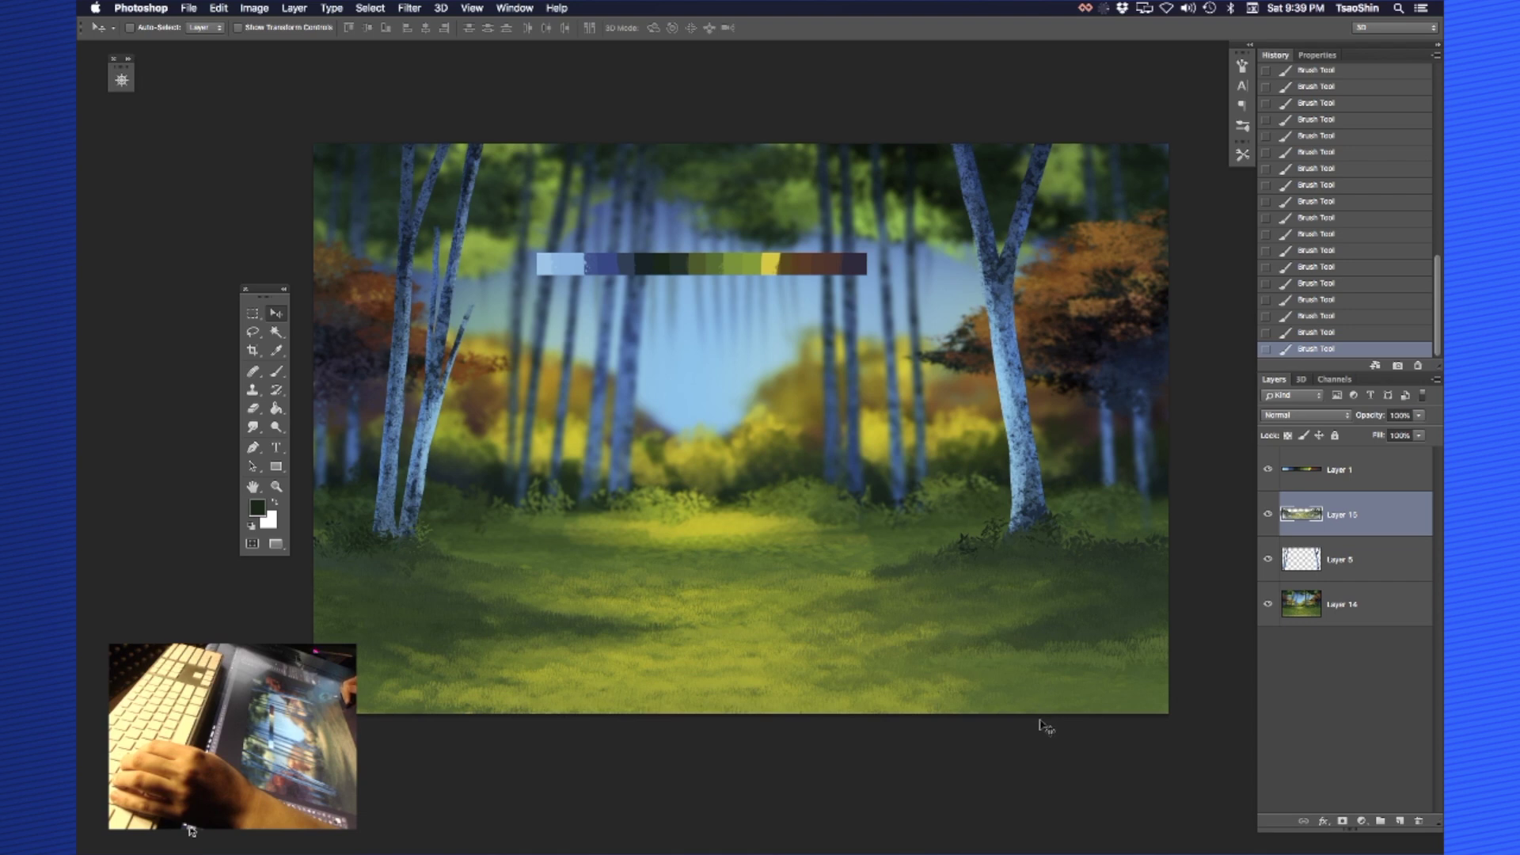
Try a lower opacity on the grass layer and return it to 100%
click(1419, 415)
drag(1423, 430, 1399, 434)
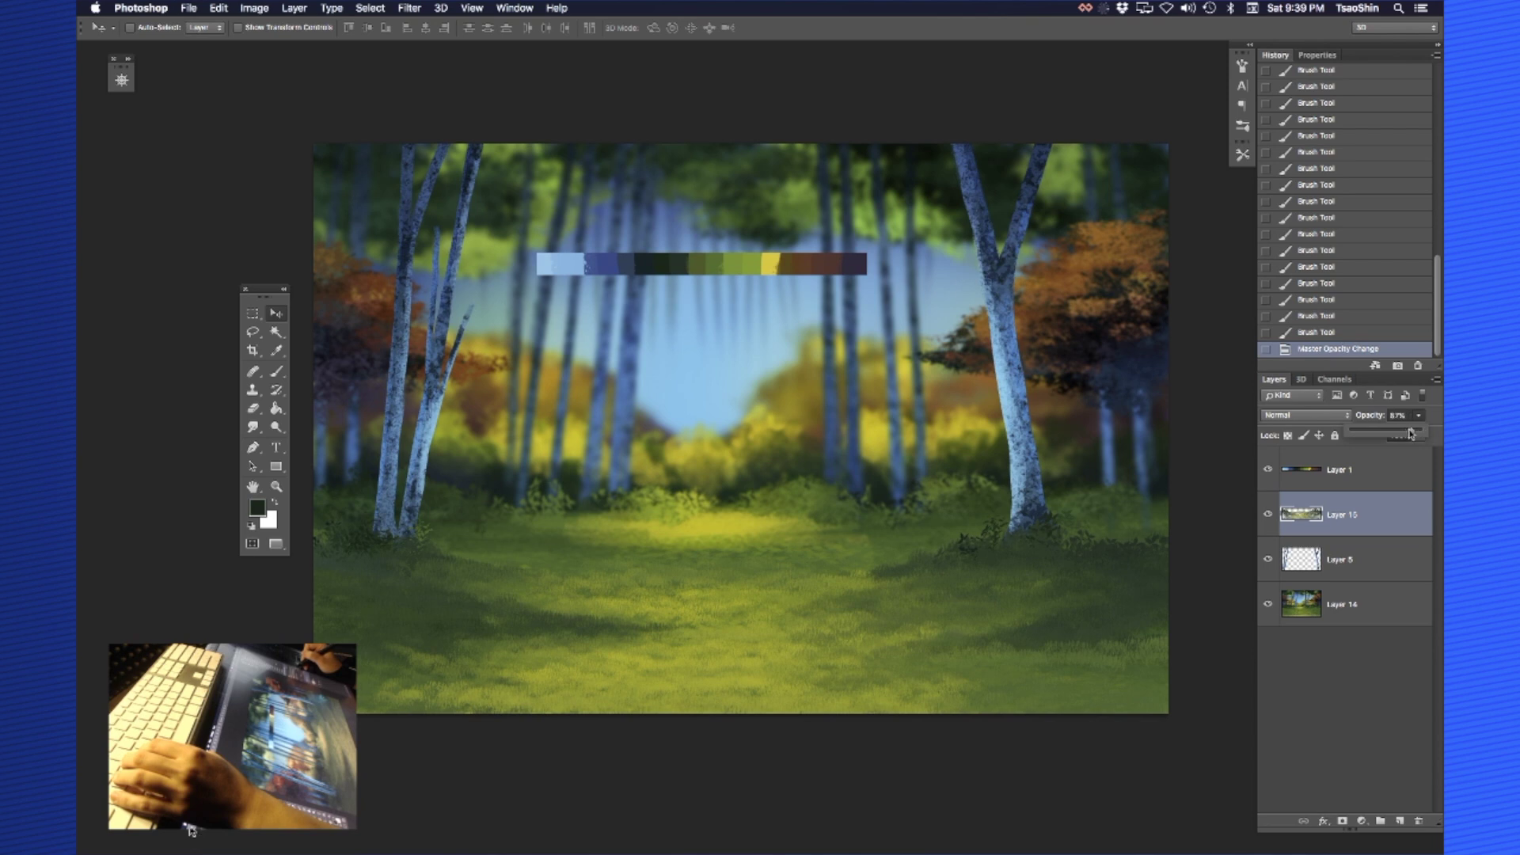
drag(1398, 434, 1393, 435)
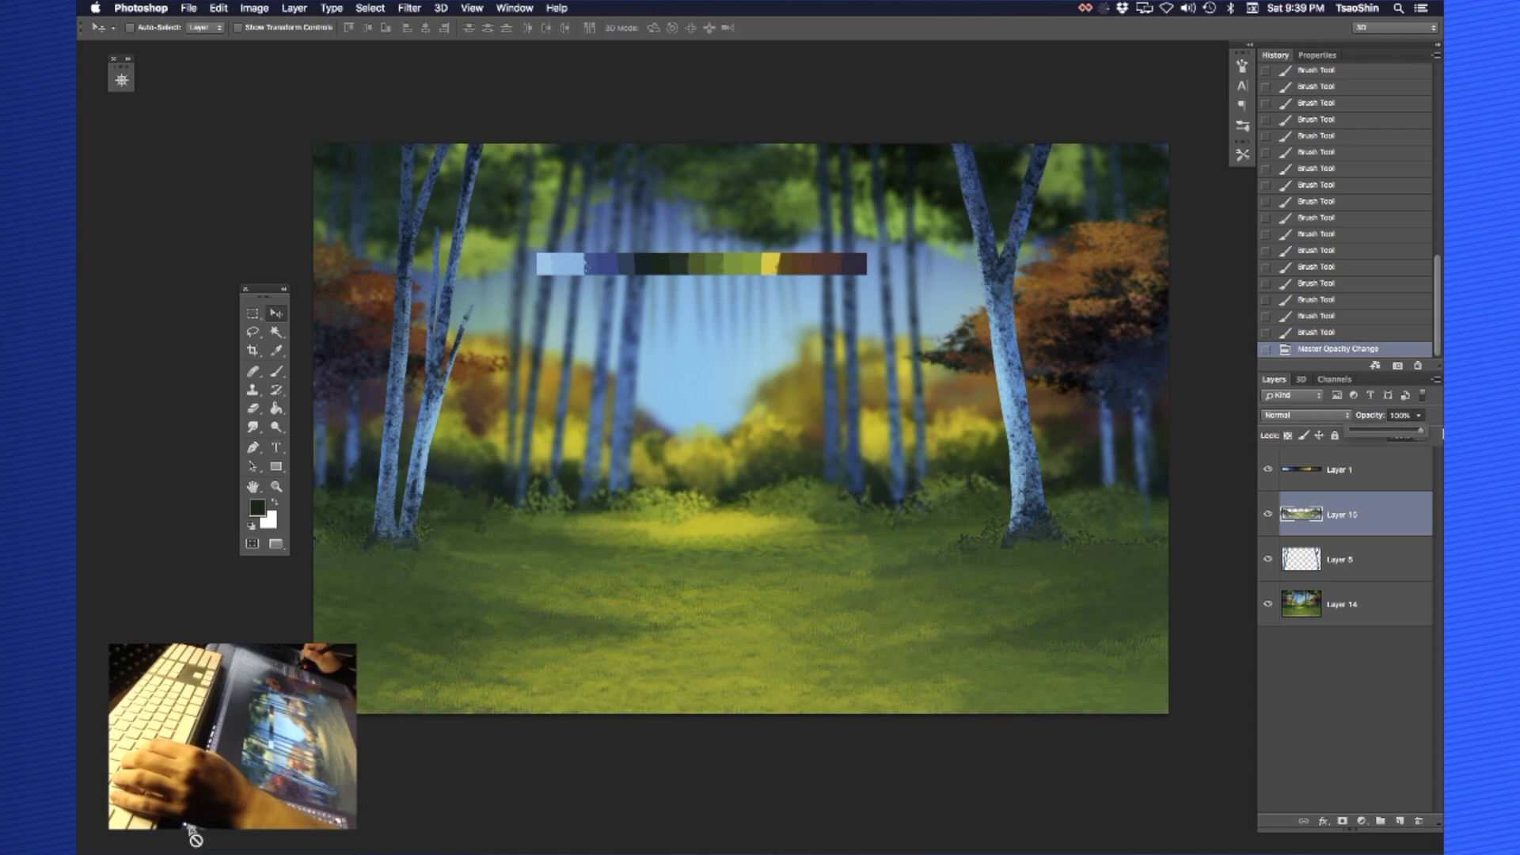
click(1330, 518)
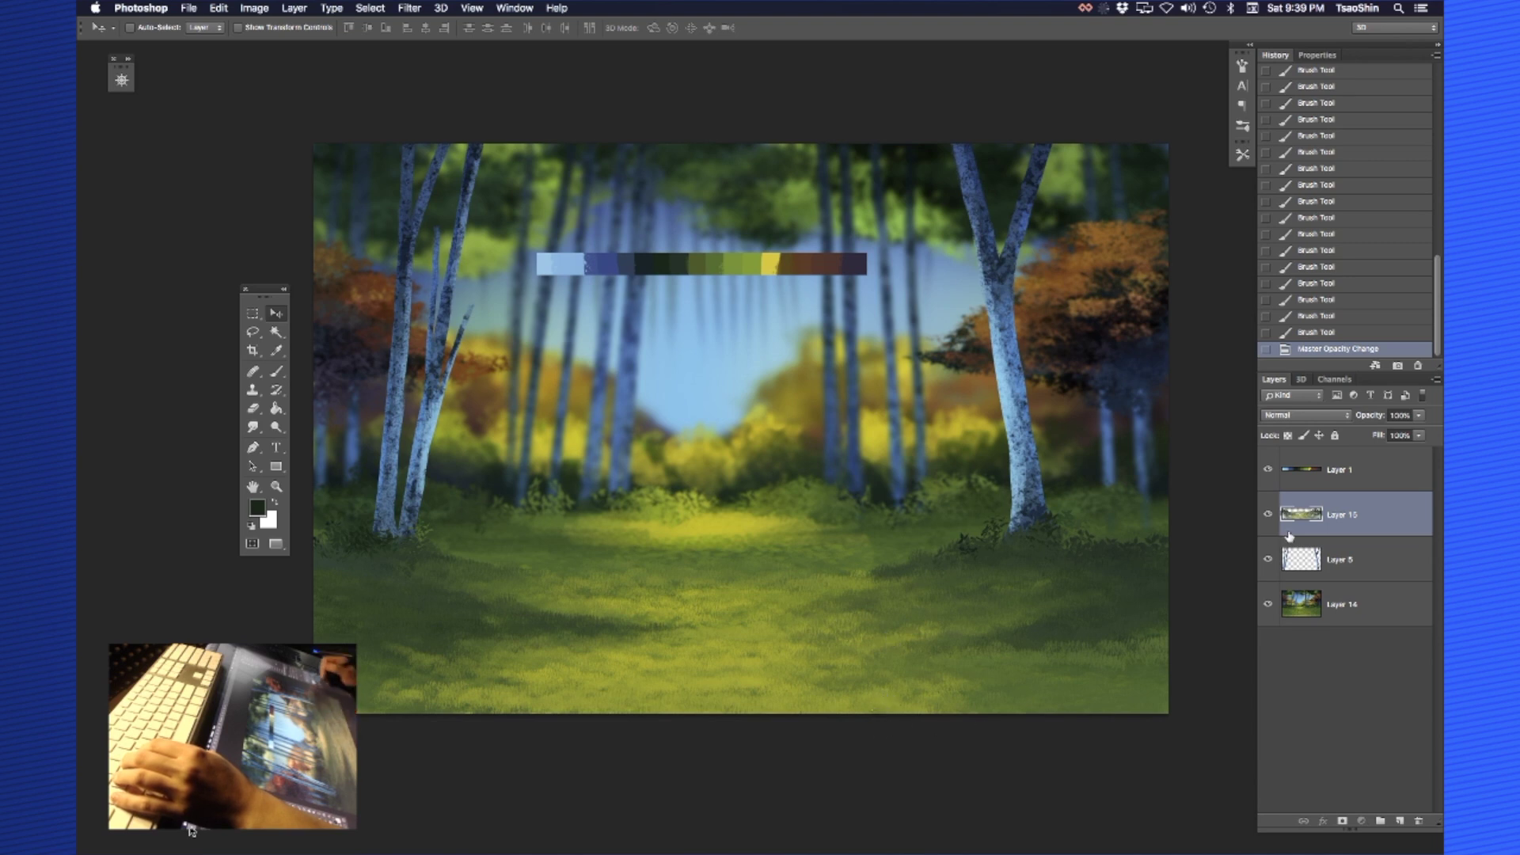
Create a new layer above the grass layer and choose the flat, scattered ground-leaf brush tip
key(b)
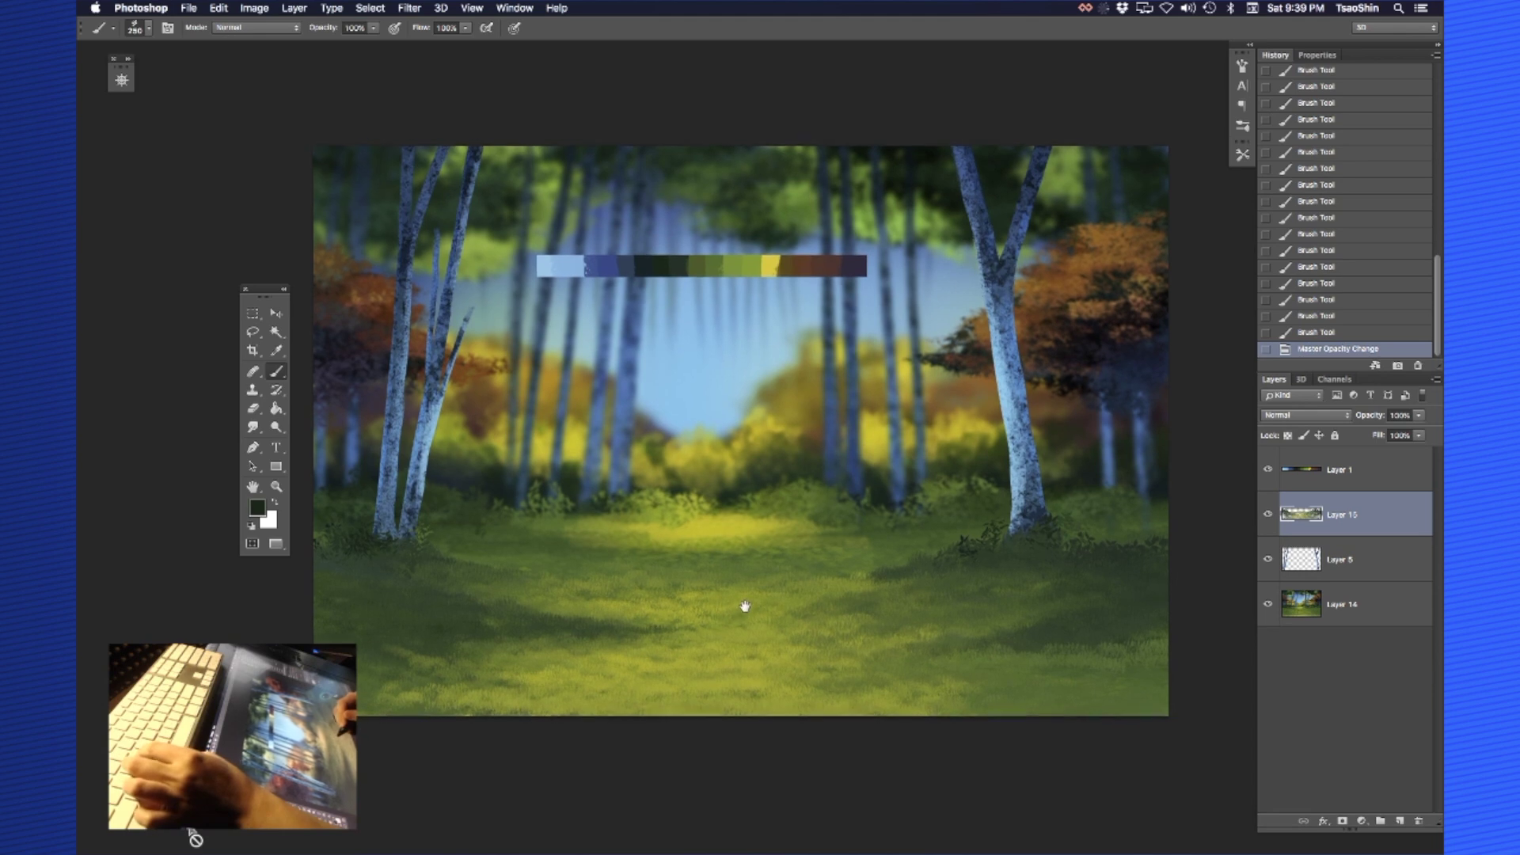
key(v)
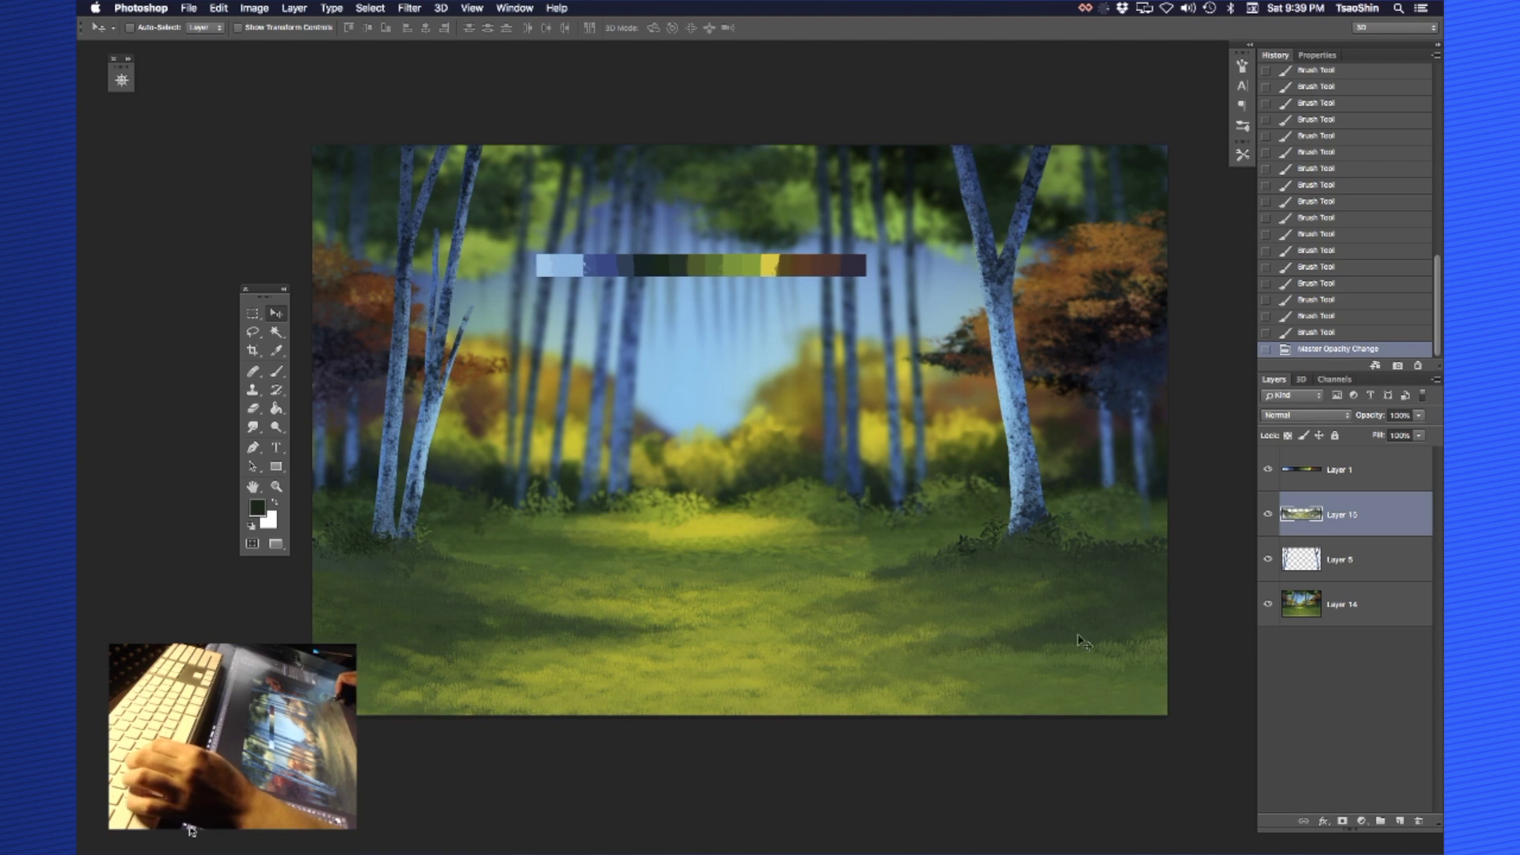
key(b)
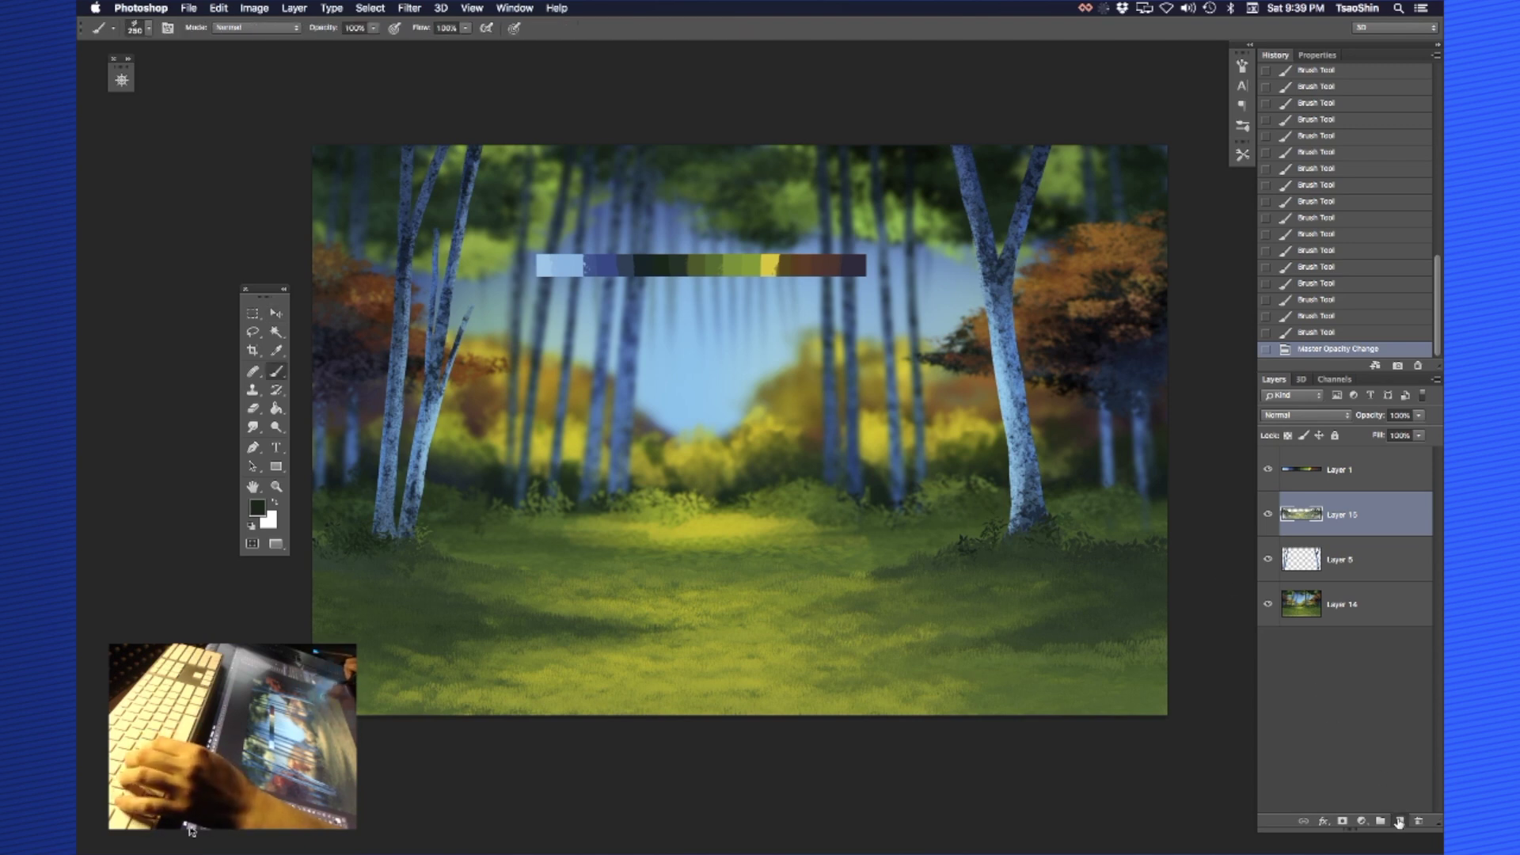
click(1400, 822)
right_click(656, 543)
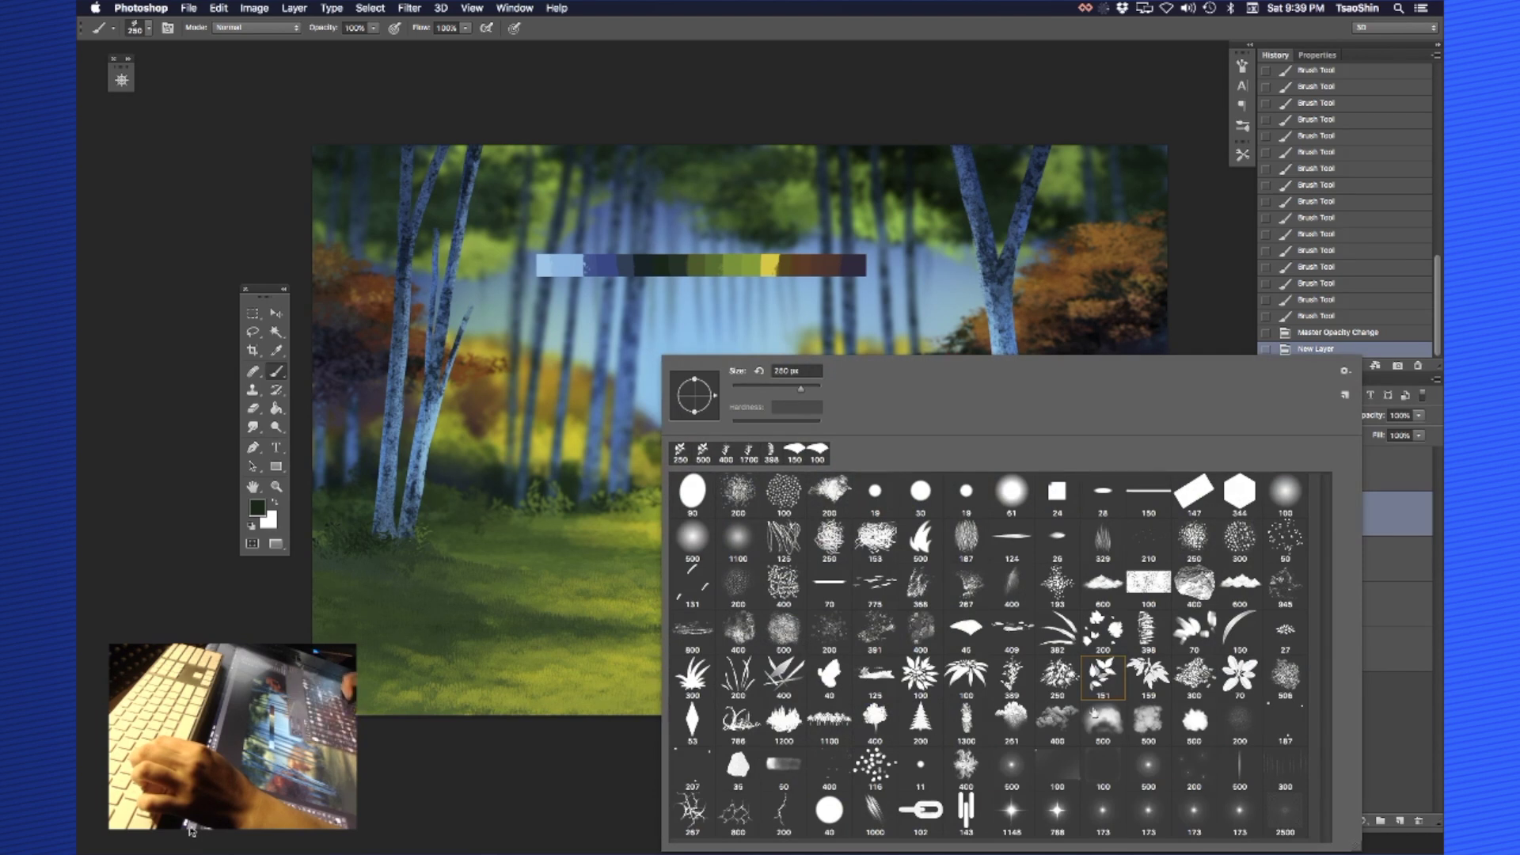
click(1027, 628)
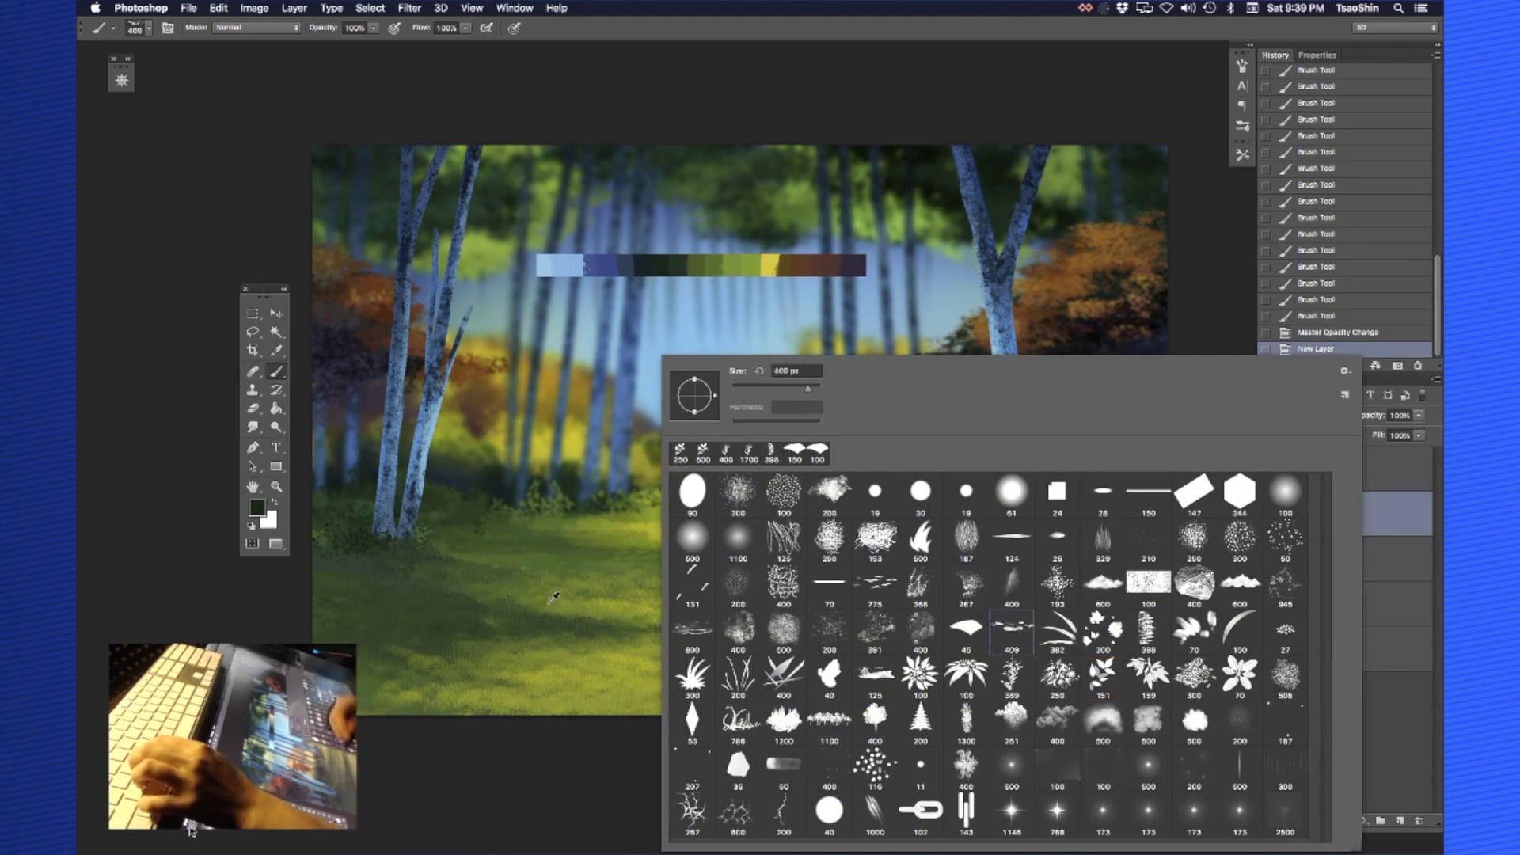
Try a broad dark stroke across the foreground grass with an enlarged ground-leaf brush and undo it
alt+click(480, 479)
key(bracketright)
key(bracketright)
key(bracketright)
key(bracketright)
key(bracketright)
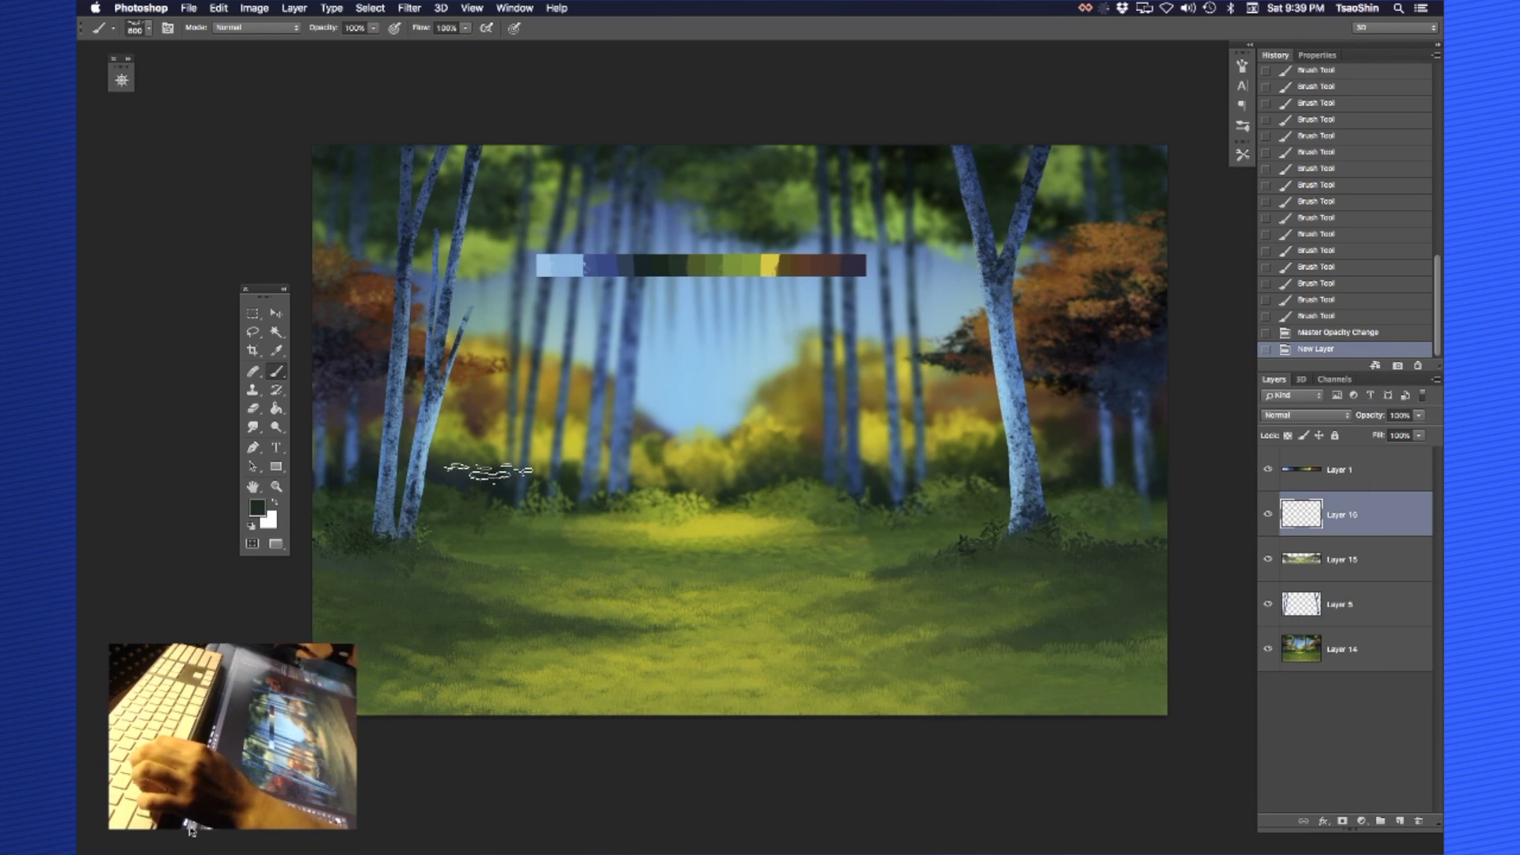
drag(543, 621, 946, 626)
key(ctrl+z)
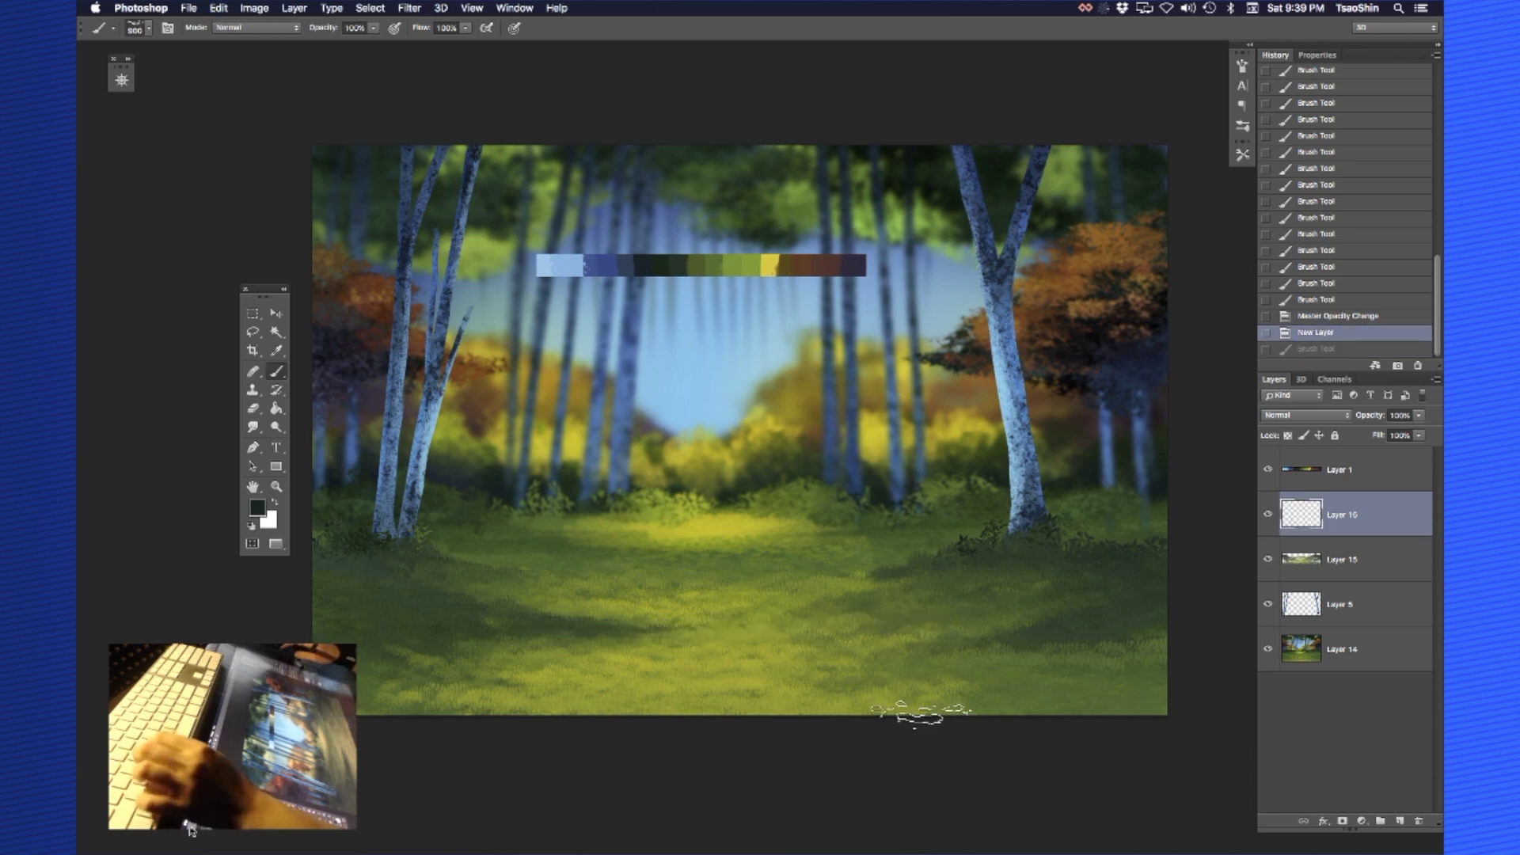
Paint low ground-leaf patches in the left lawn shadow with dark greens sampled from the trees' shade and the surrounding grass
alt+click(486, 518)
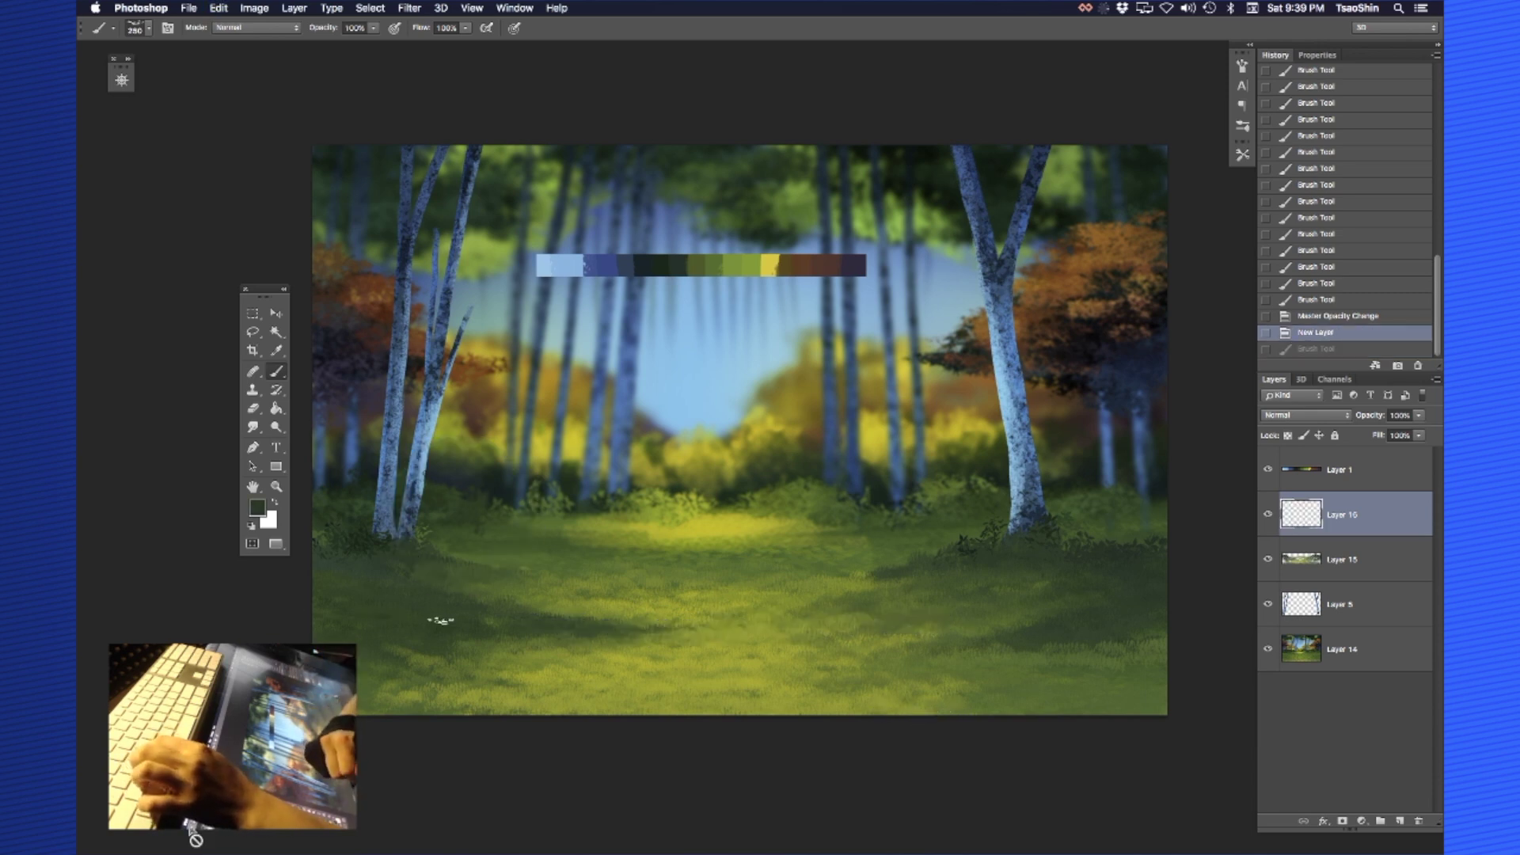
drag(441, 620, 421, 530)
alt+click(369, 464)
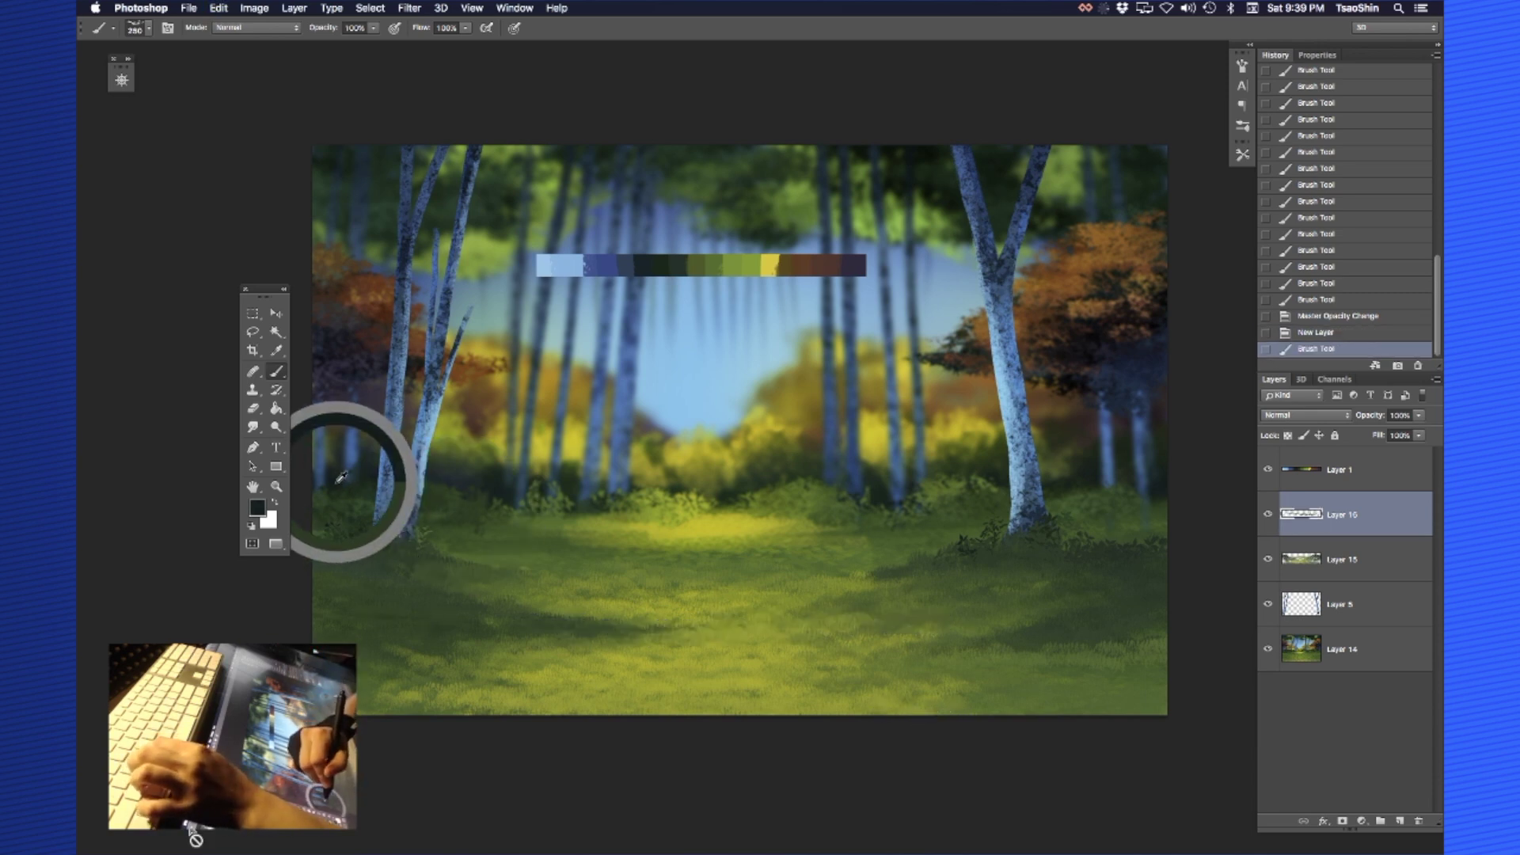
key([)
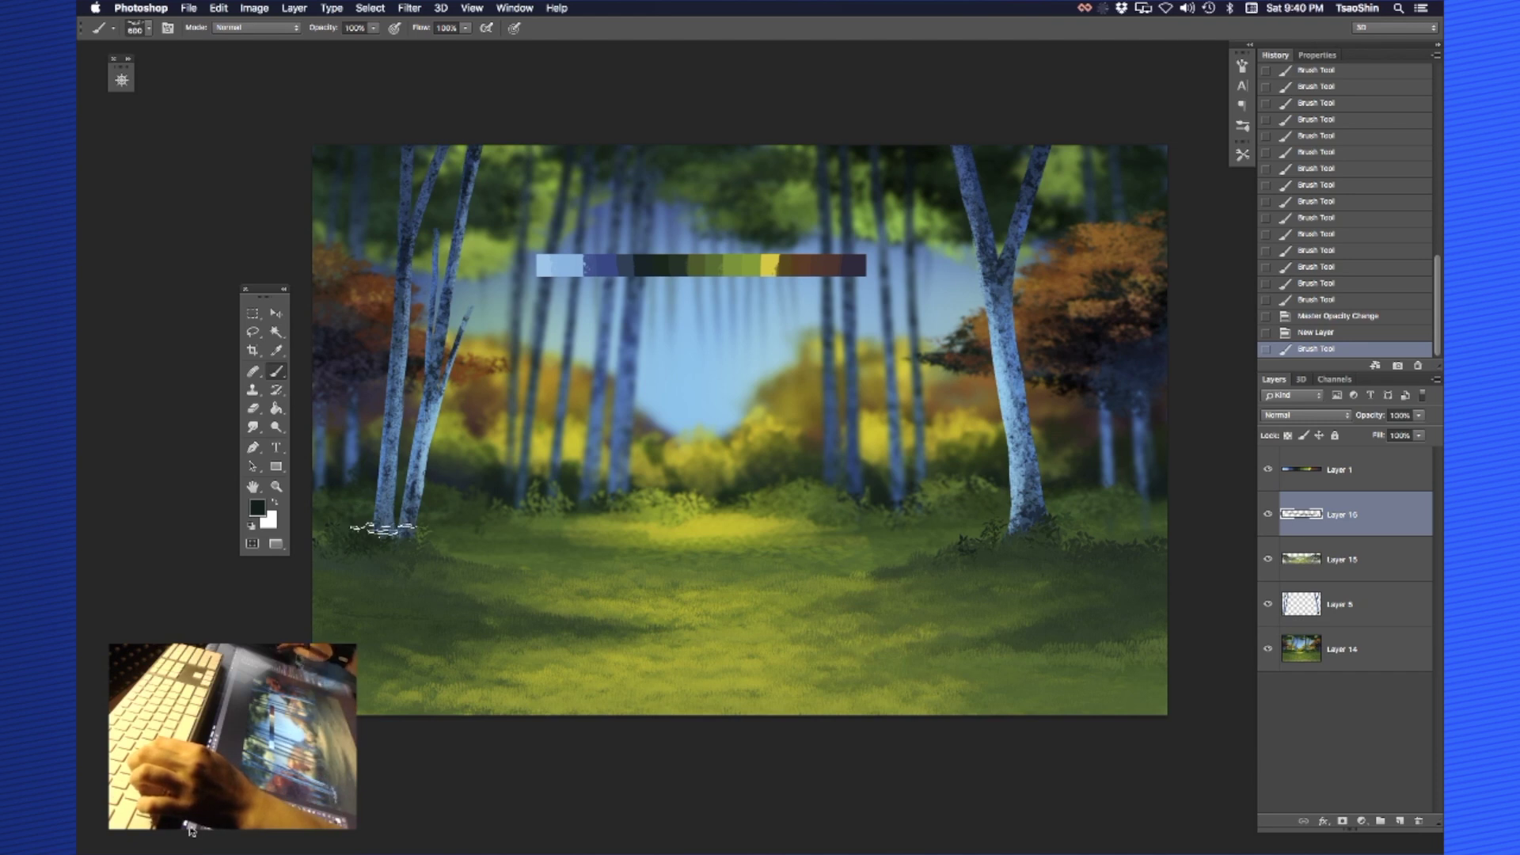
mouse_move(347, 616)
mouse_down()
mouse_move(441, 616)
mouse_move(378, 630)
mouse_move(391, 594)
mouse_move(386, 610)
mouse_move(458, 618)
mouse_move(366, 604)
mouse_move(402, 610)
mouse_up()
alt+click(388, 602)
alt+click(371, 595)
alt+click(407, 637)
alt+click(370, 612)
Paint matching low ground-leaf patches in the grass shadow near the painting's right edge, sampling greens from the nearby lawn
drag(1143, 613, 1074, 634)
alt+click(1118, 607)
alt+click(1143, 606)
drag(1165, 608, 1054, 642)
click(1152, 636)
alt+click(1059, 635)
Sample lighter greens from the sunlit grass and add highlights to the ground-leaf patches in the left shadow
alt+click(681, 685)
drag(328, 618, 411, 624)
alt+click(380, 625)
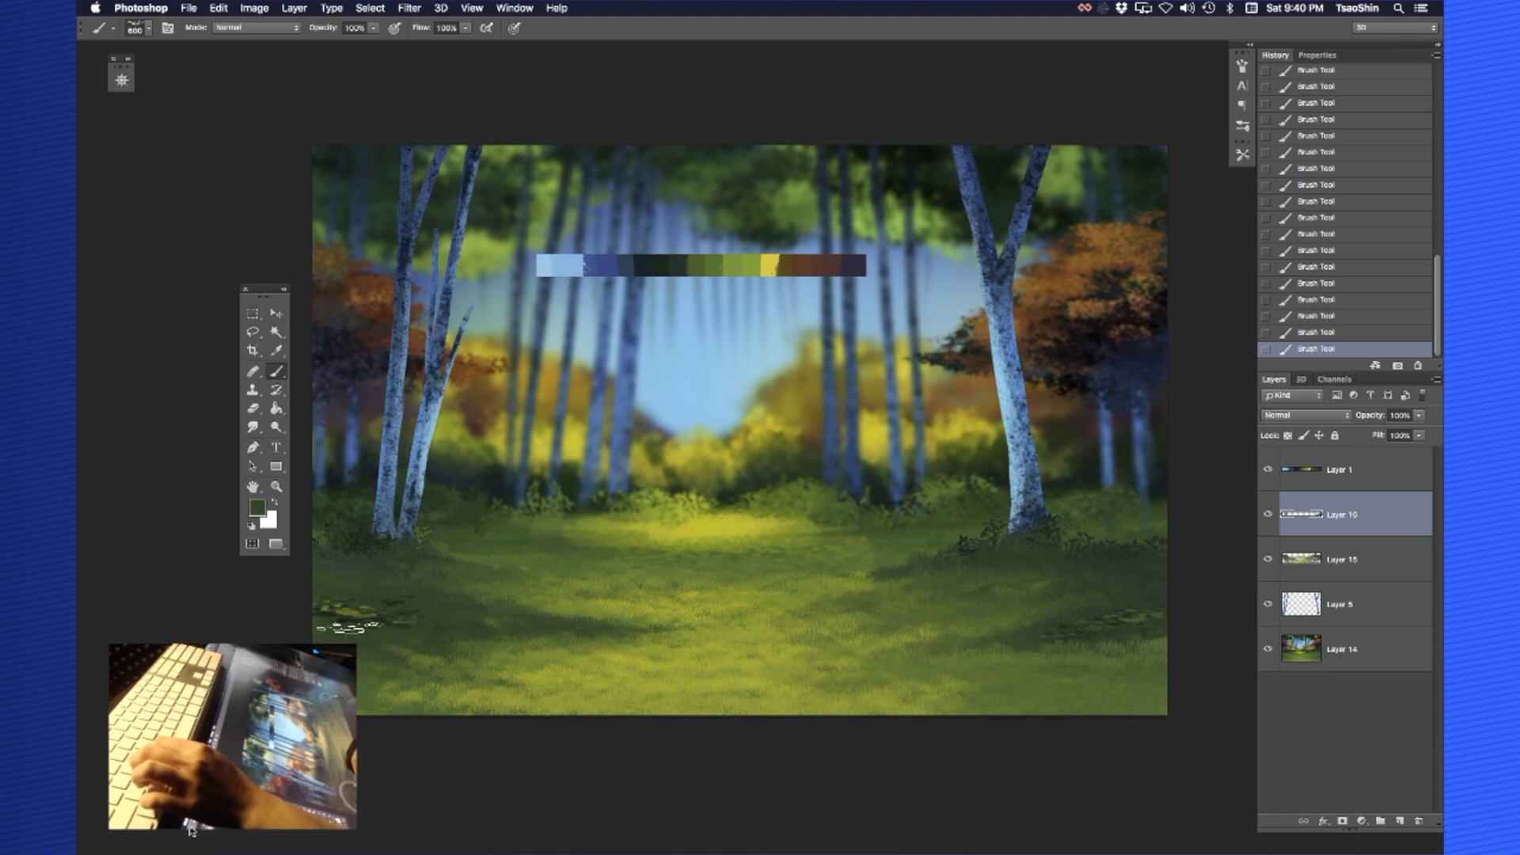
alt+click(404, 617)
Add small green and yellow-green ground-leaf patches across the middle of the clearing and save the document
key(v)
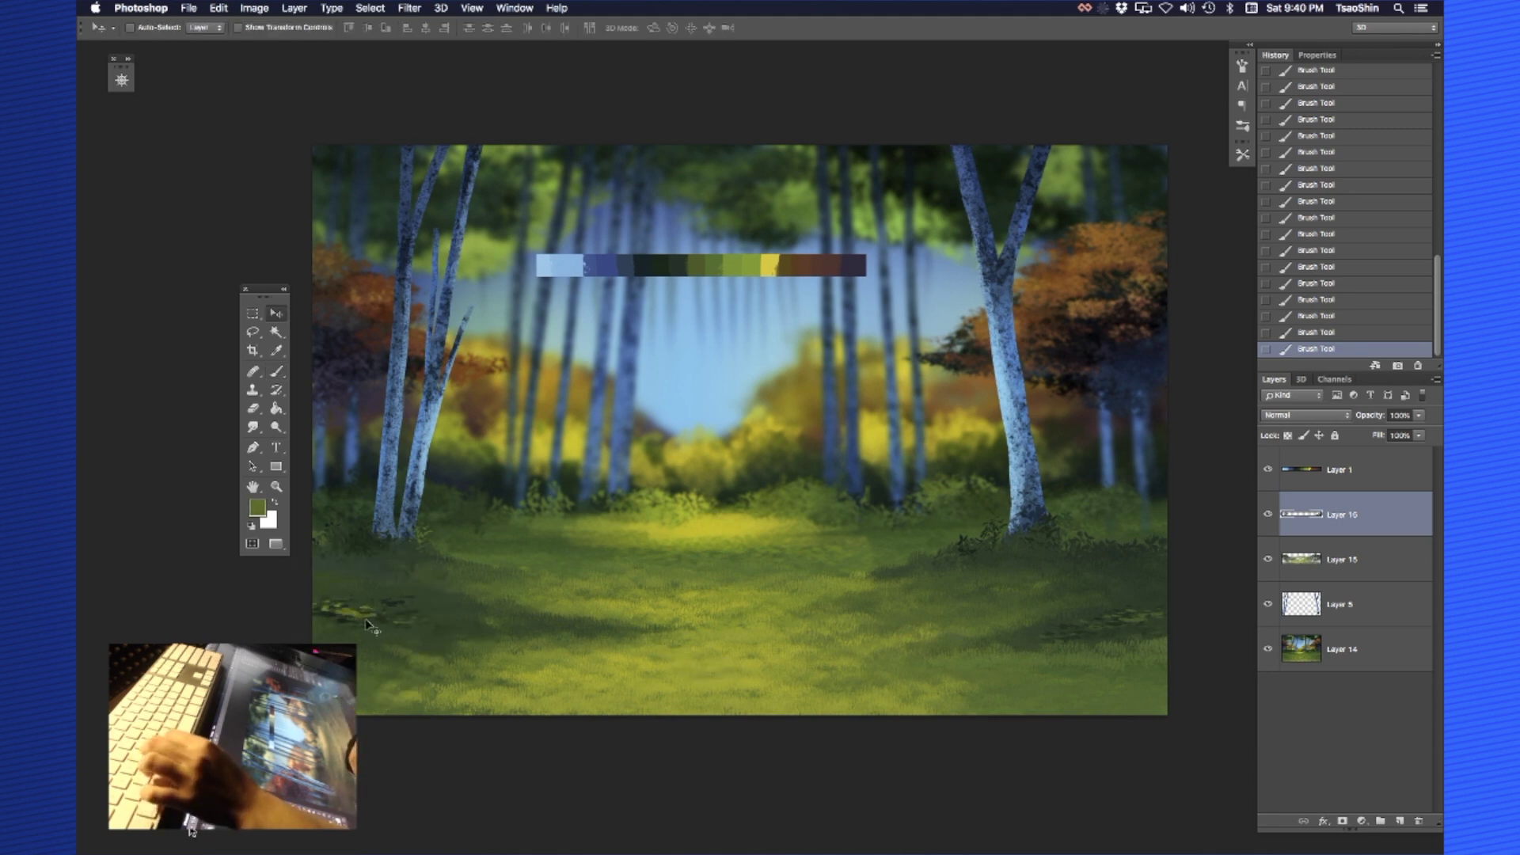
key(b)
alt+click(325, 610)
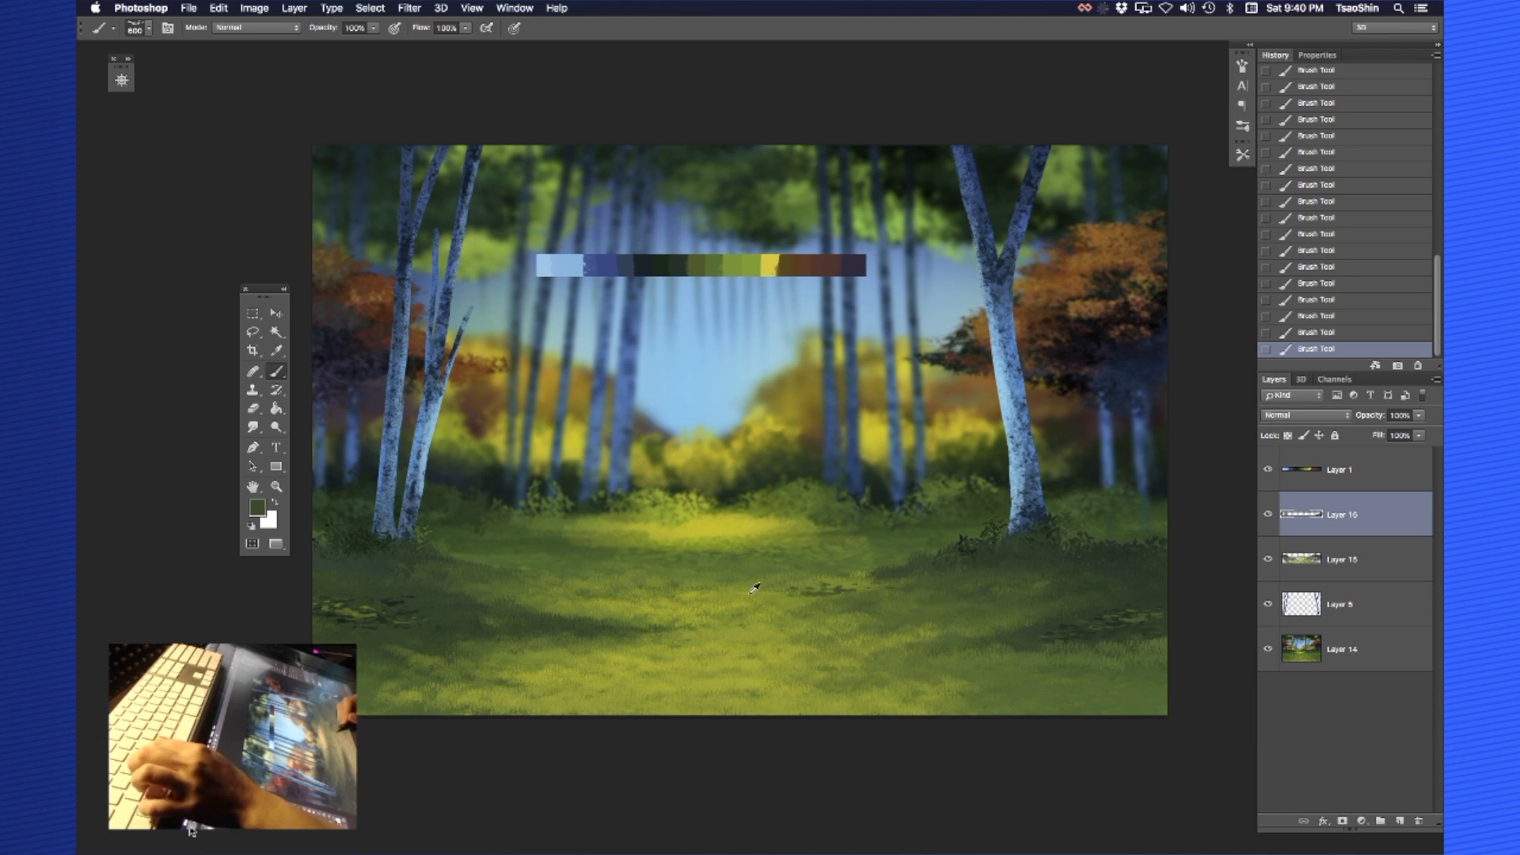
alt+click(939, 585)
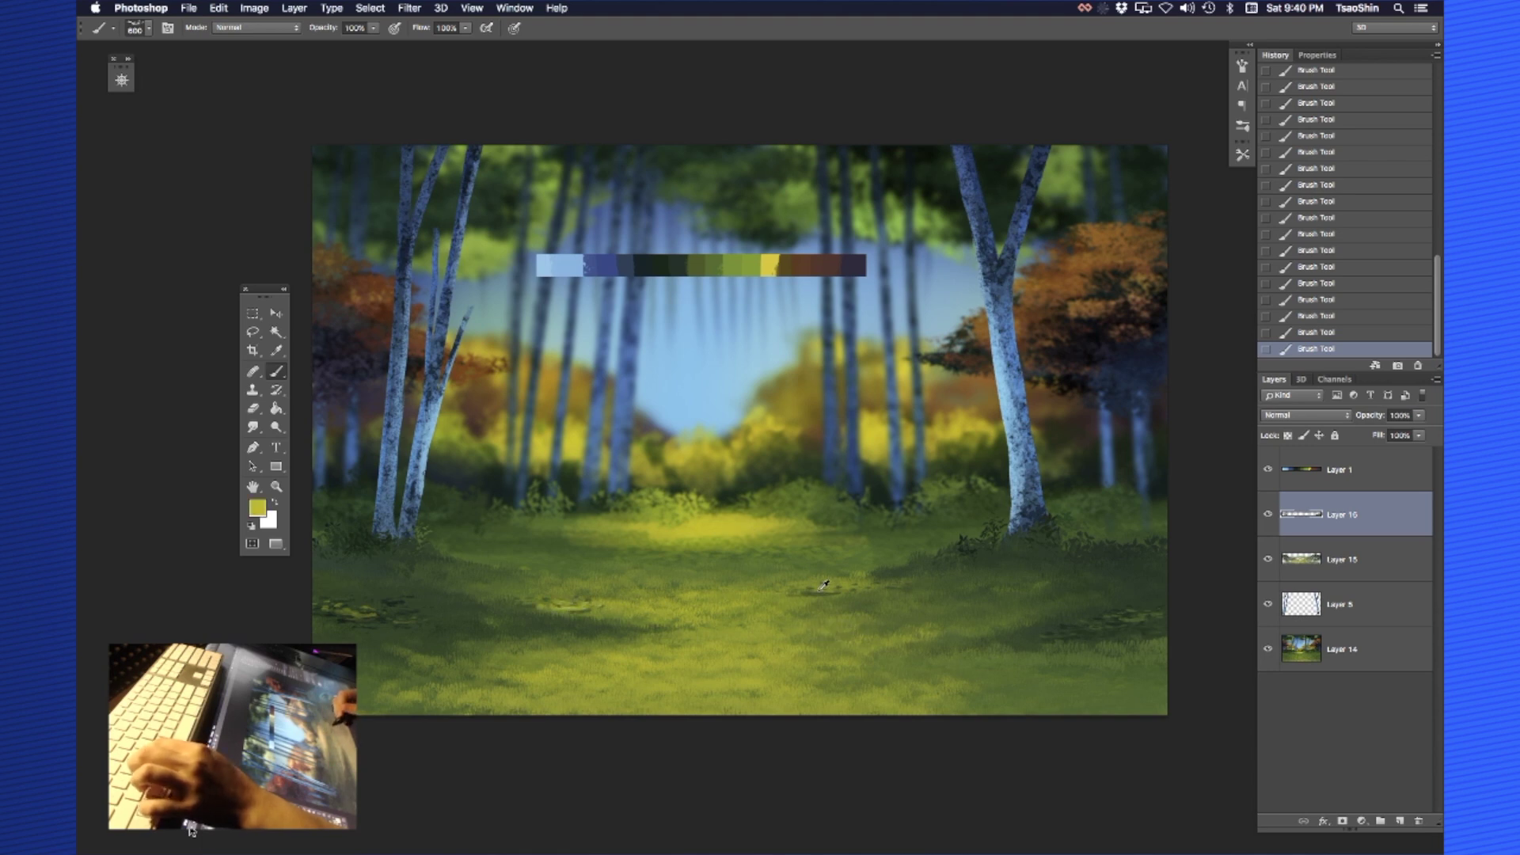
key(super+s)
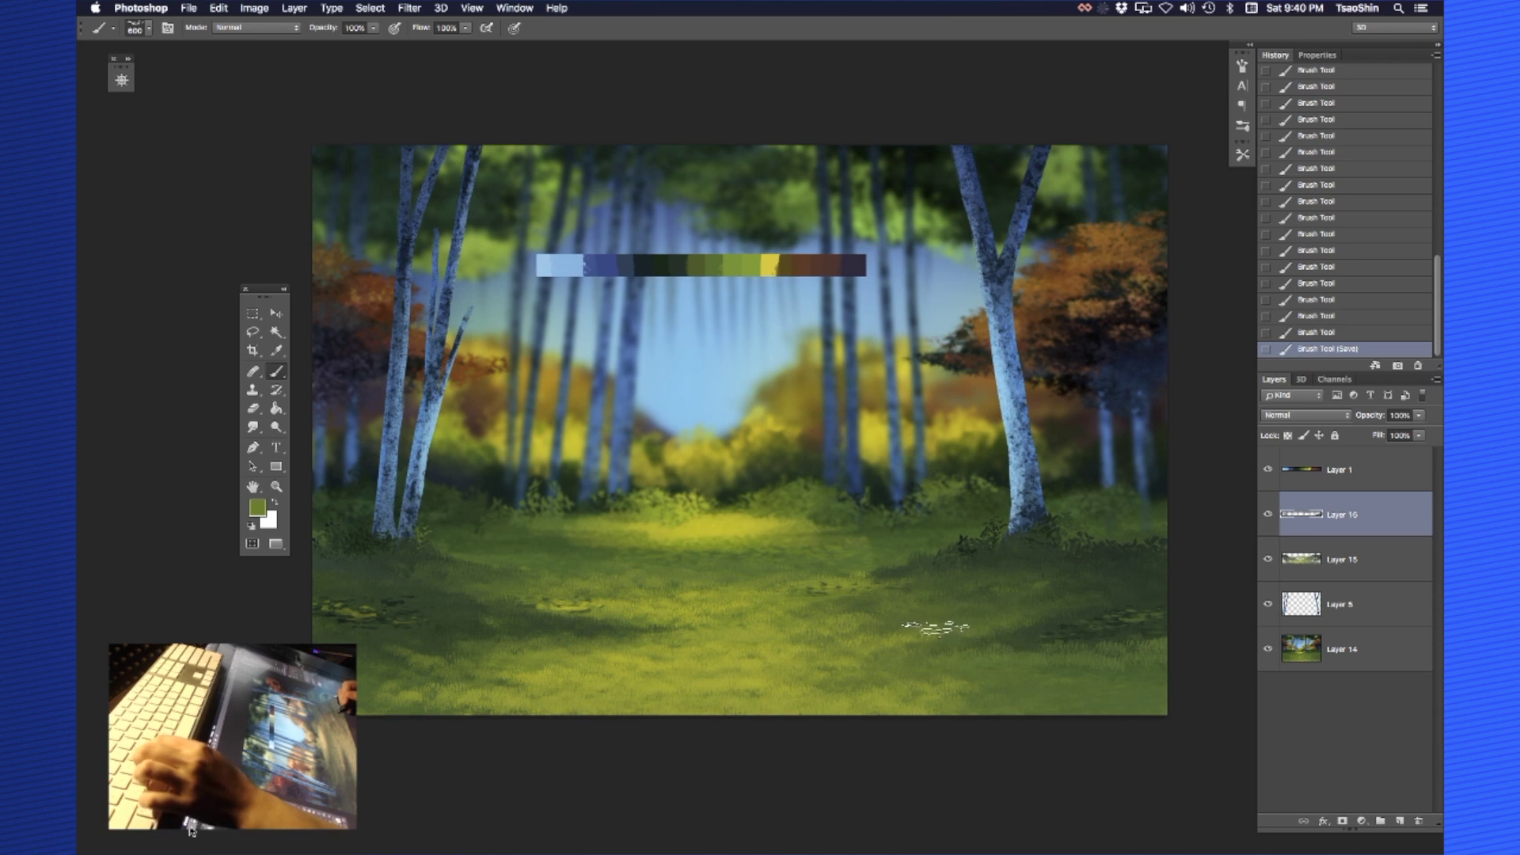
Paint small ground-leaf patches across the middle and sunlit back of the clearing with greens sampled from the surrounding grass
alt+click(977, 554)
drag(887, 613, 991, 636)
alt+click(784, 600)
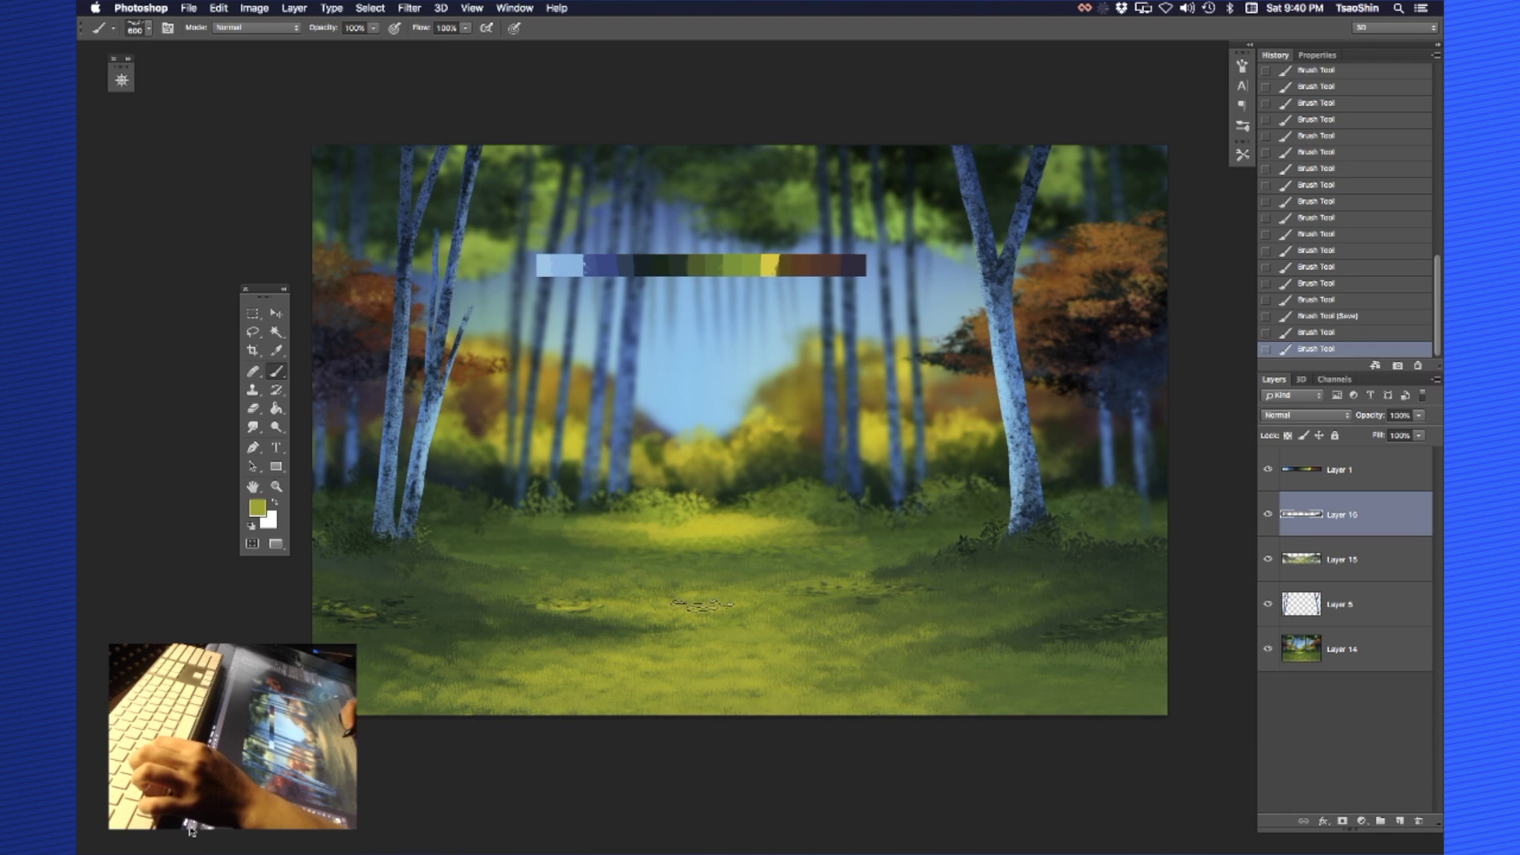
alt+click(547, 574)
drag(546, 561, 645, 563)
alt+click(675, 534)
alt+click(579, 573)
mouse_move(748, 565)
mouse_down()
mouse_move(595, 574)
mouse_move(721, 581)
mouse_up()
alt+click(754, 564)
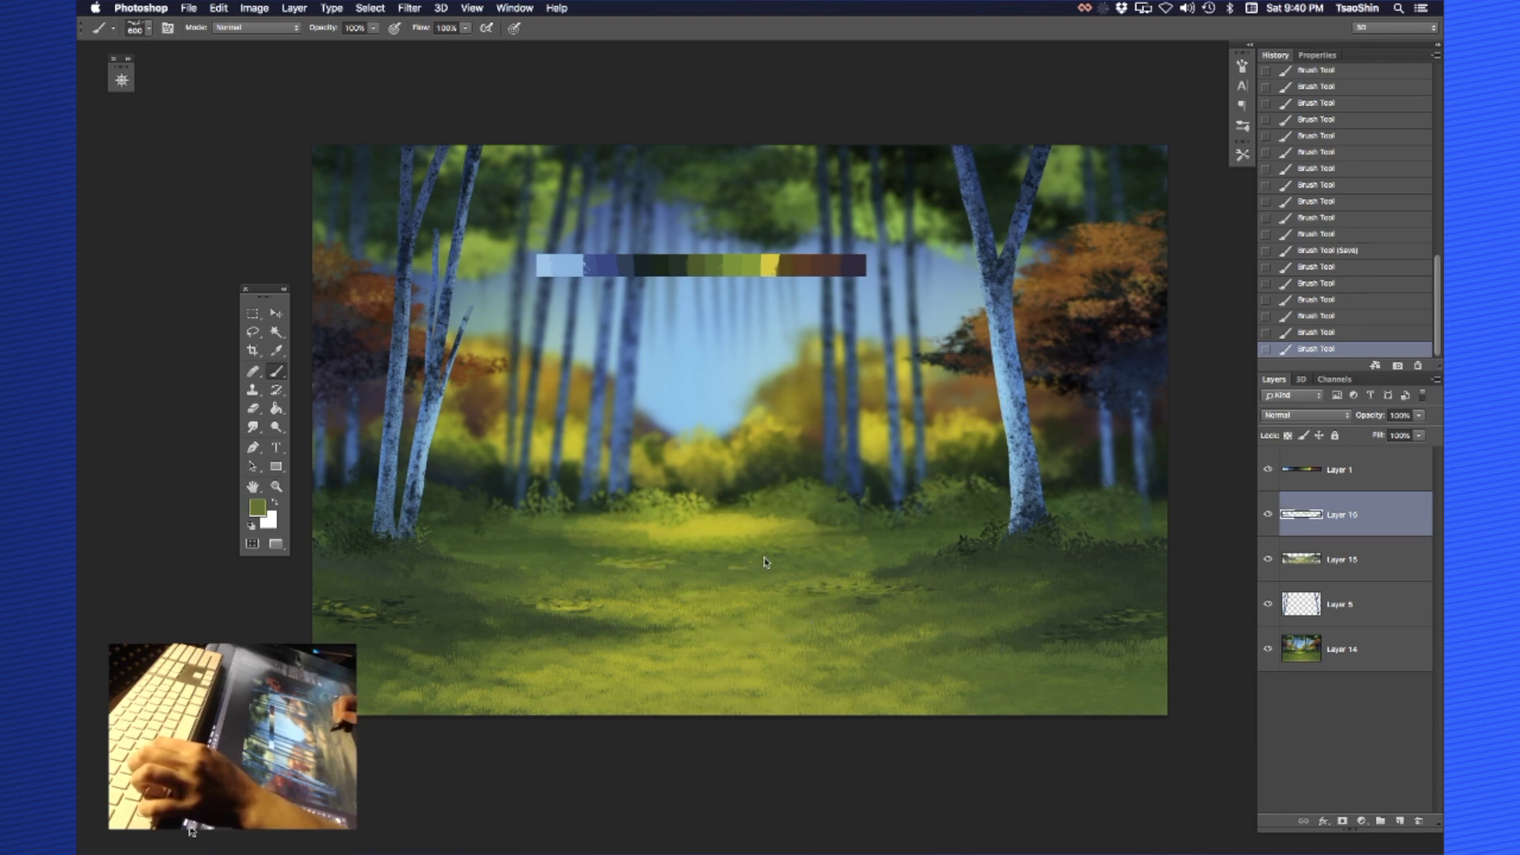
Add further ground-leaf patches at the clearing's right back and left of its centre, sampling the nearby grass greens
alt+click(901, 555)
mouse_move(870, 559)
mouse_down()
mouse_move(898, 551)
mouse_move(826, 560)
mouse_move(893, 547)
mouse_move(851, 569)
mouse_up()
alt+click(811, 535)
alt+click(669, 634)
drag(608, 614, 547, 647)
alt+click(542, 622)
key(v)
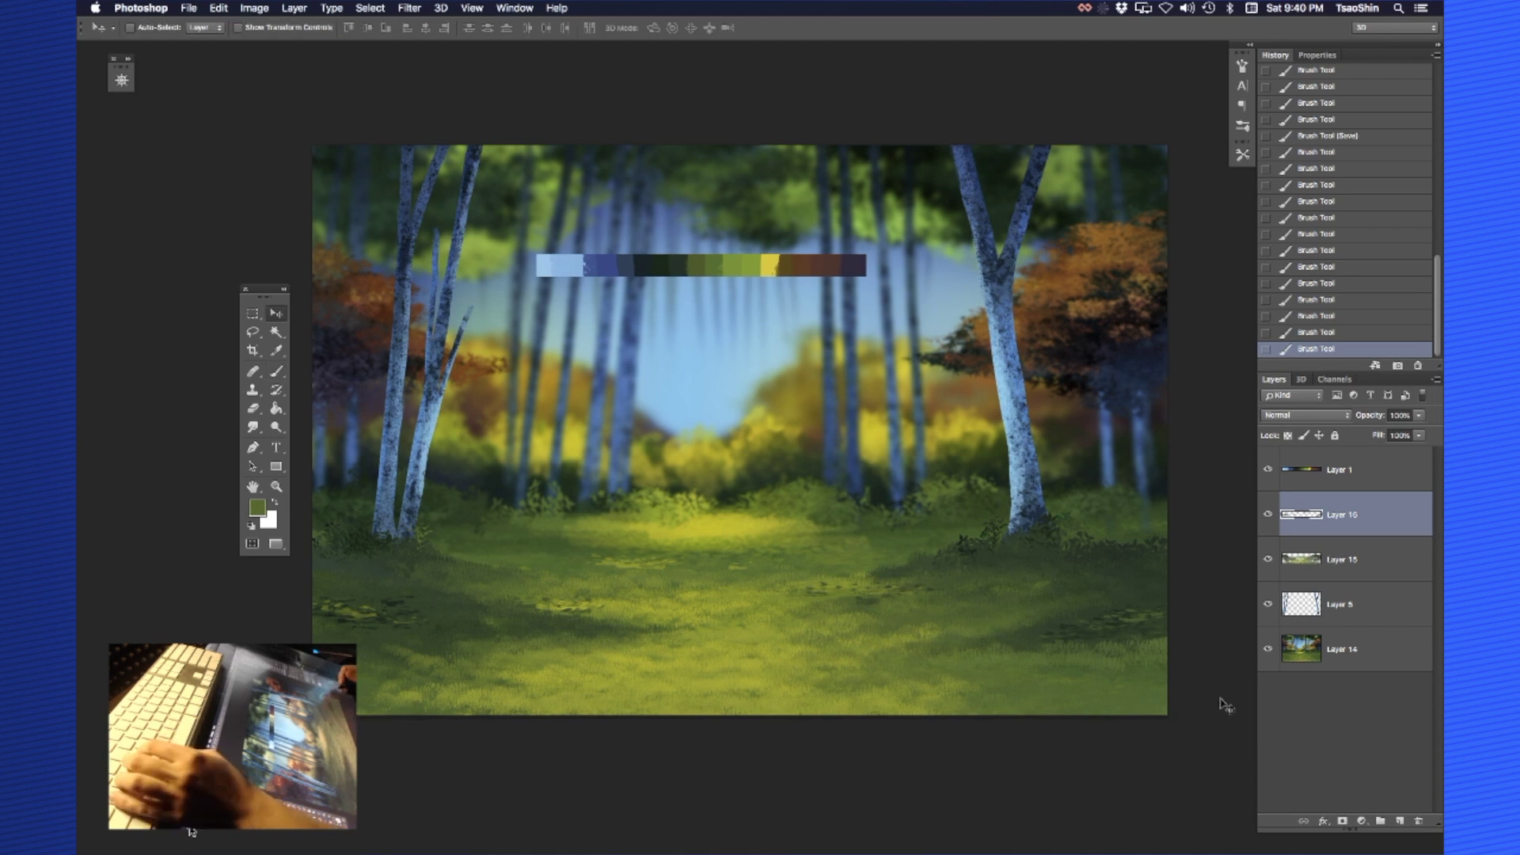
drag(1169, 716, 1166, 716)
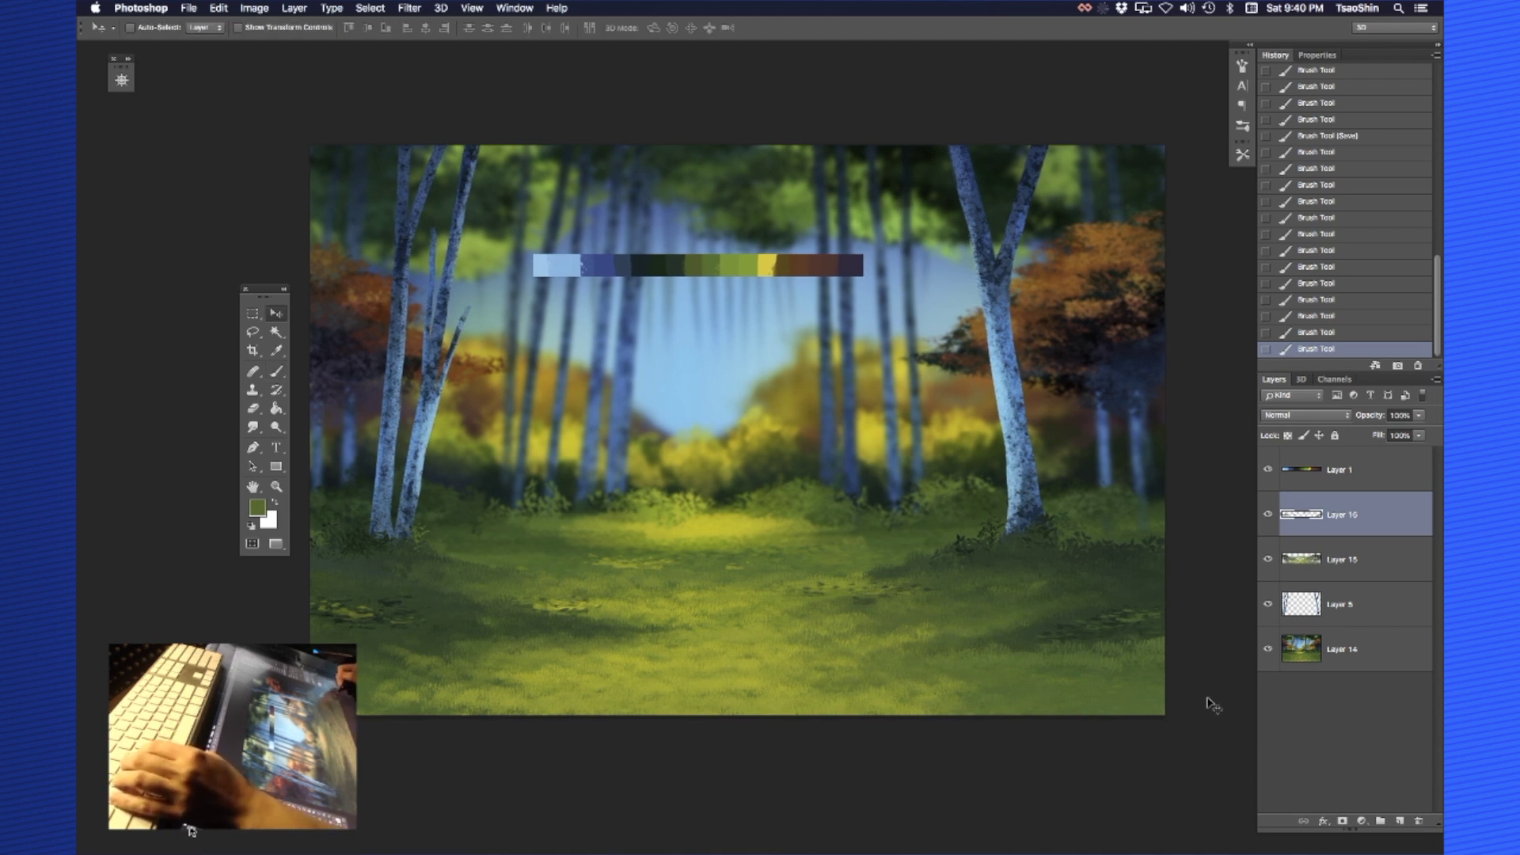
Choose the 200 px scattered flower brush and set the foreground colour to a very pale yellow
key(b)
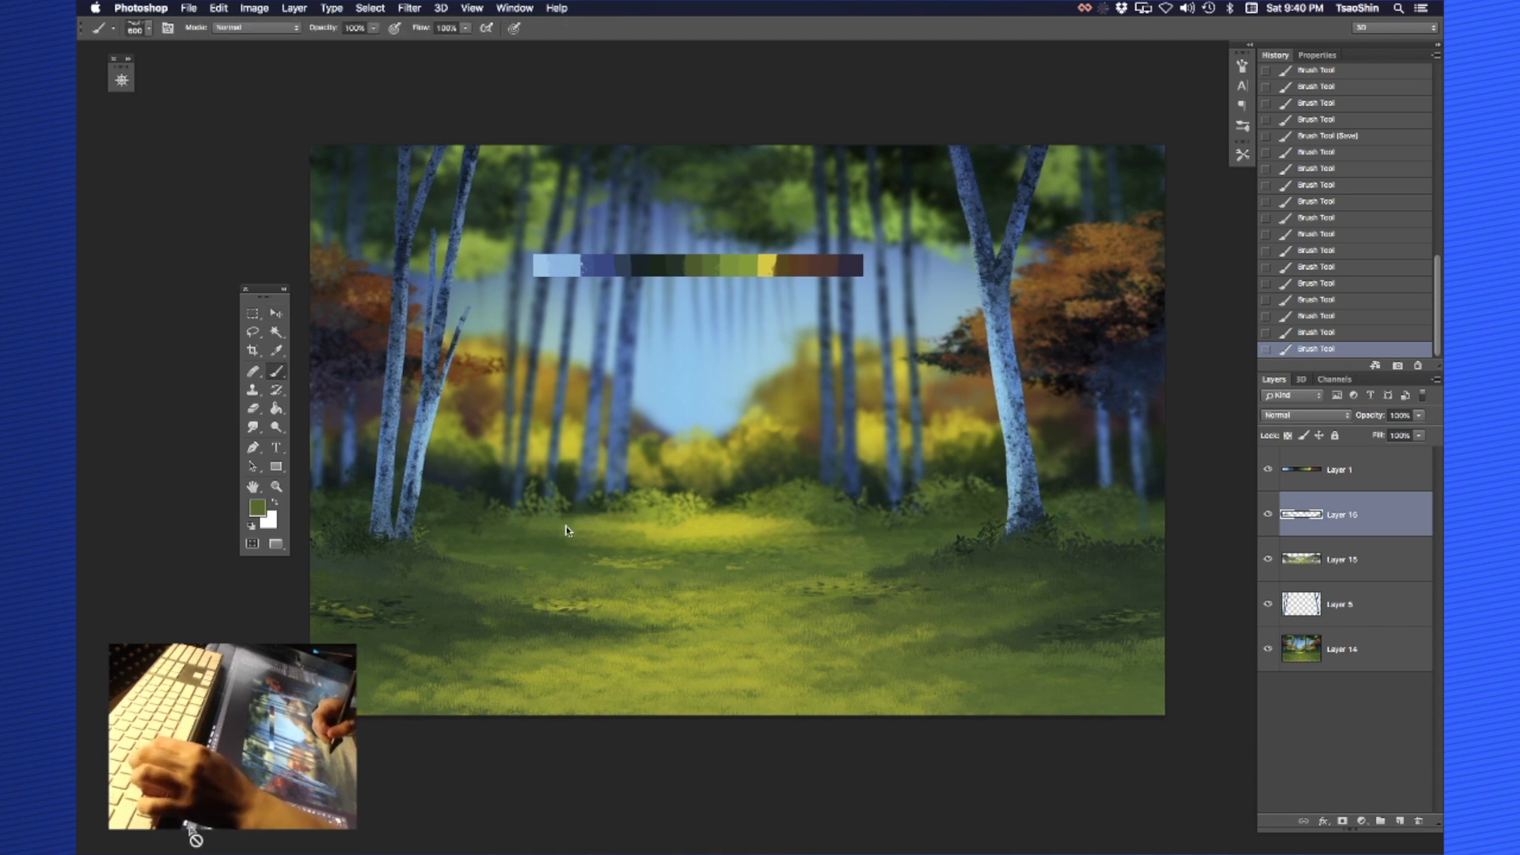
right_click(568, 529)
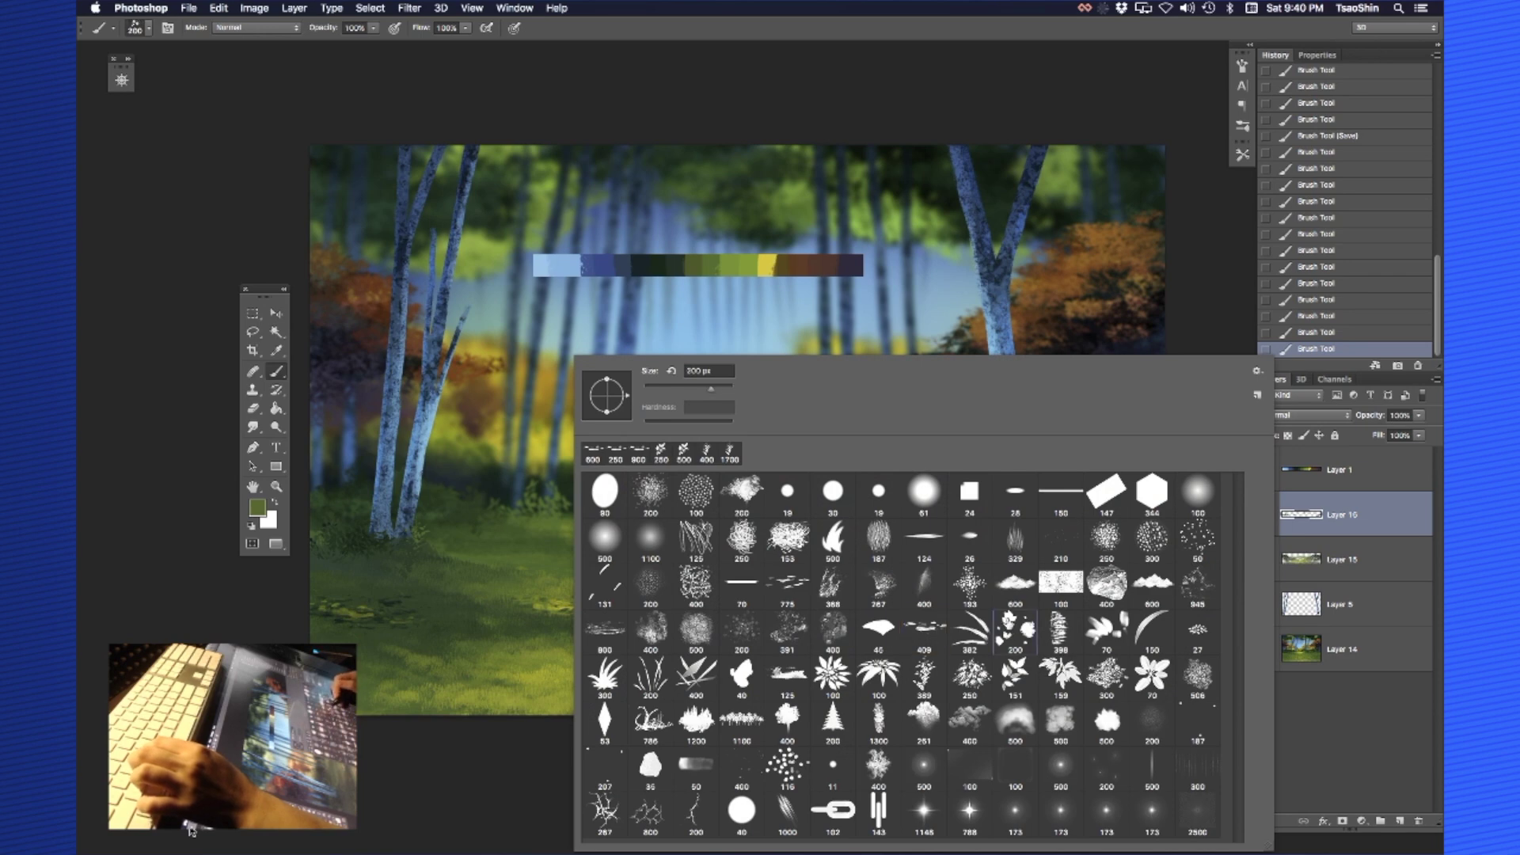
key(Escape)
alt+click(700, 340)
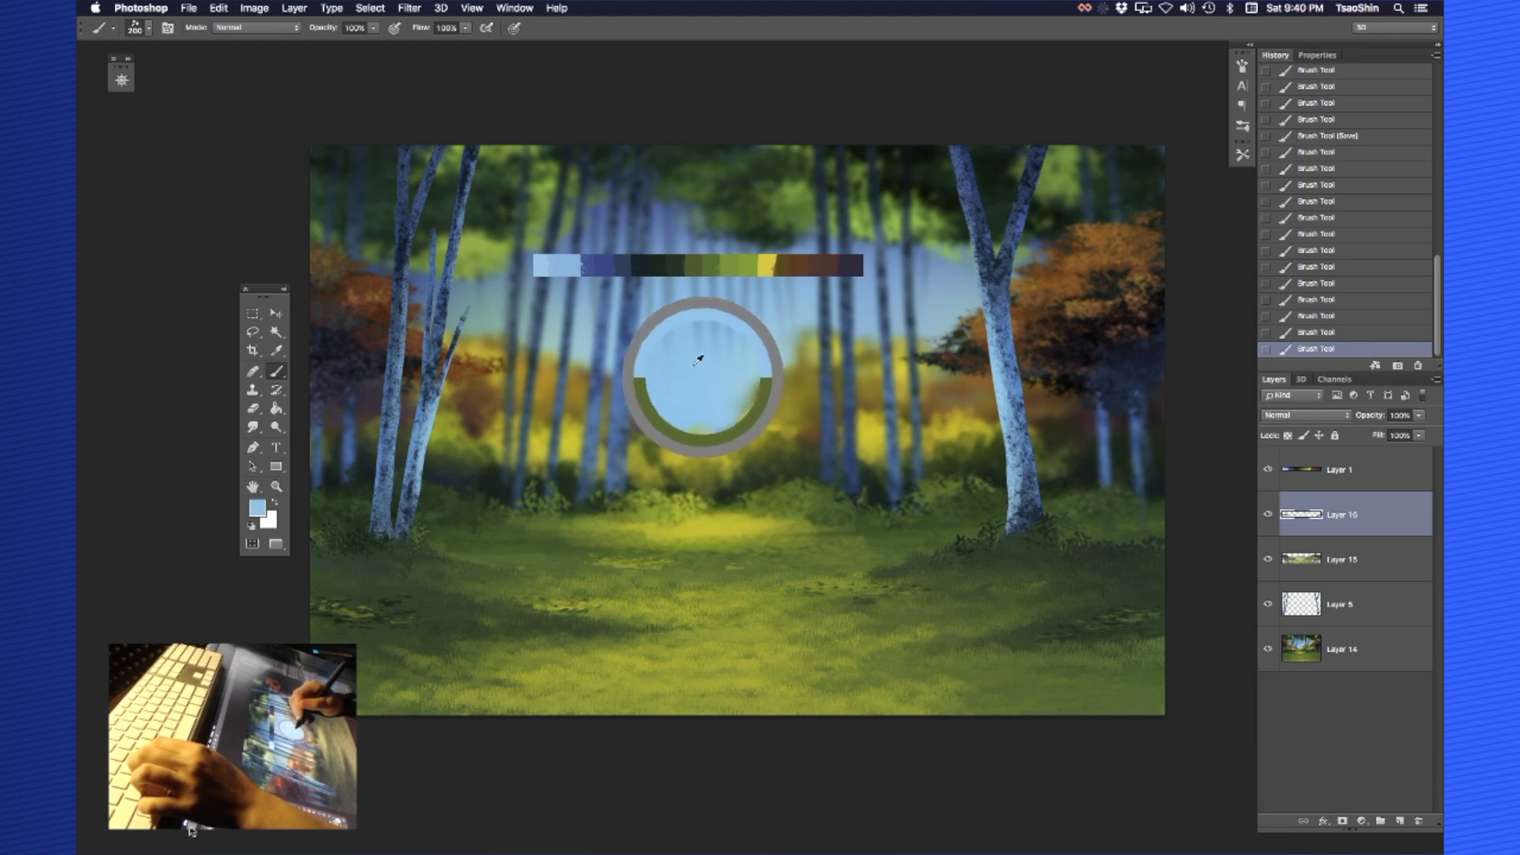
click(257, 508)
drag(696, 287, 658, 277)
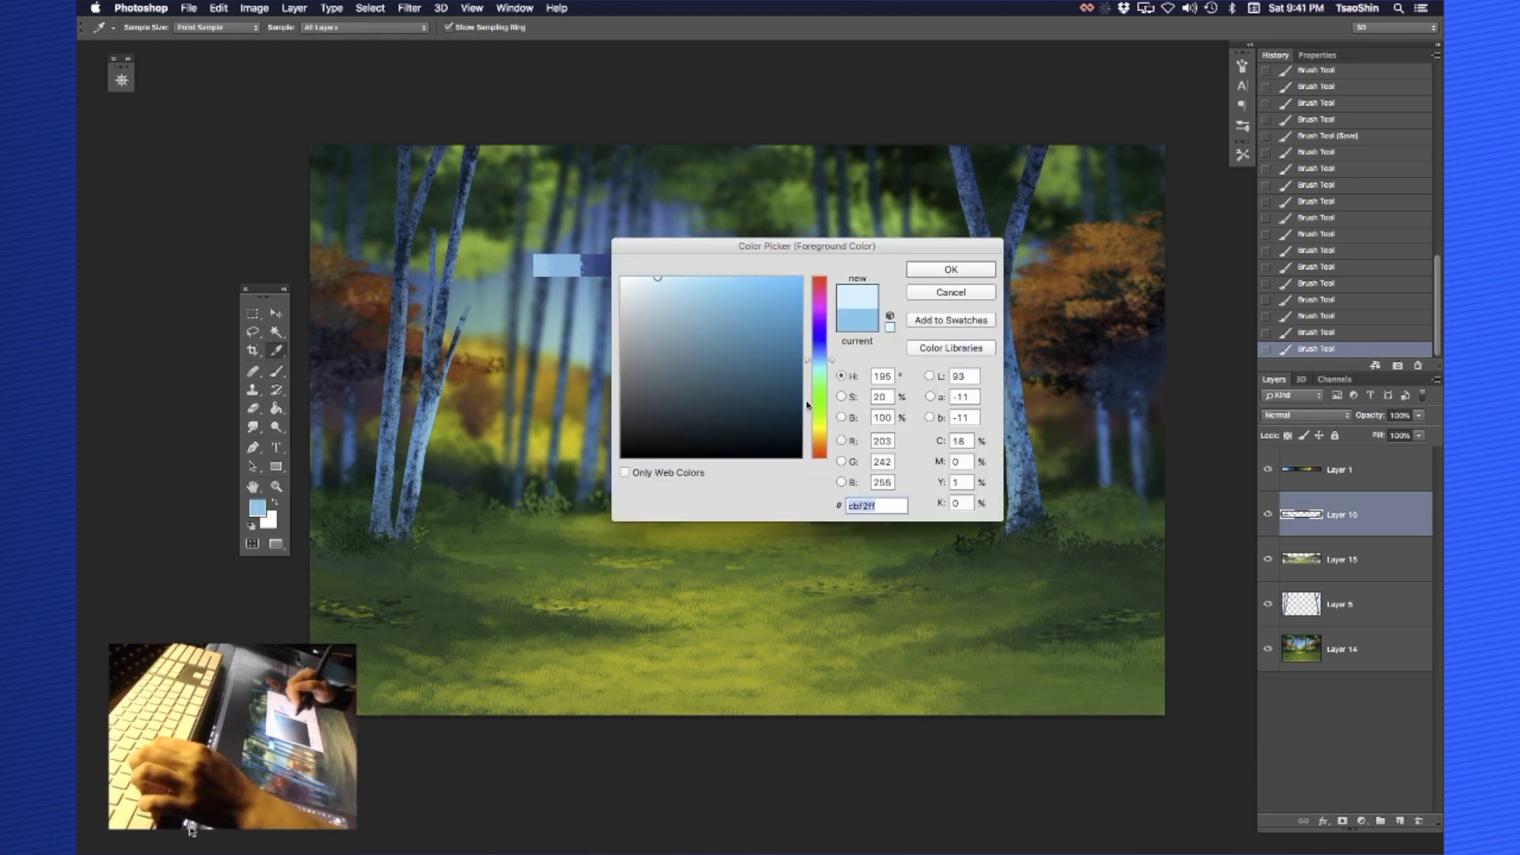
click(818, 427)
click(928, 272)
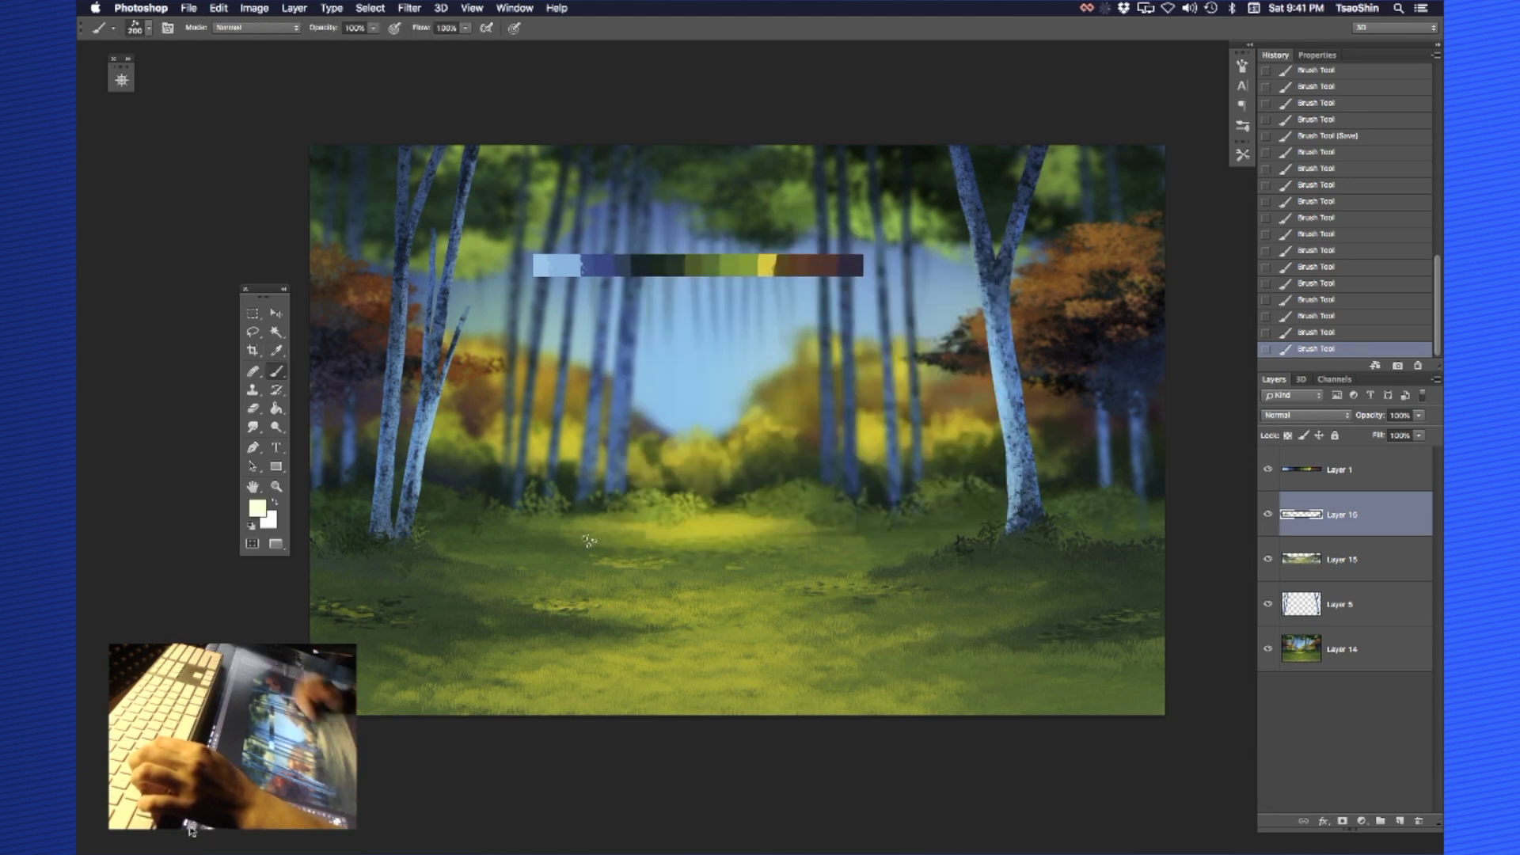
Try pale flower clusters over the left and right ground-leaf patches with the 200 px brush, then undo them
click(399, 612)
click(450, 622)
click(348, 611)
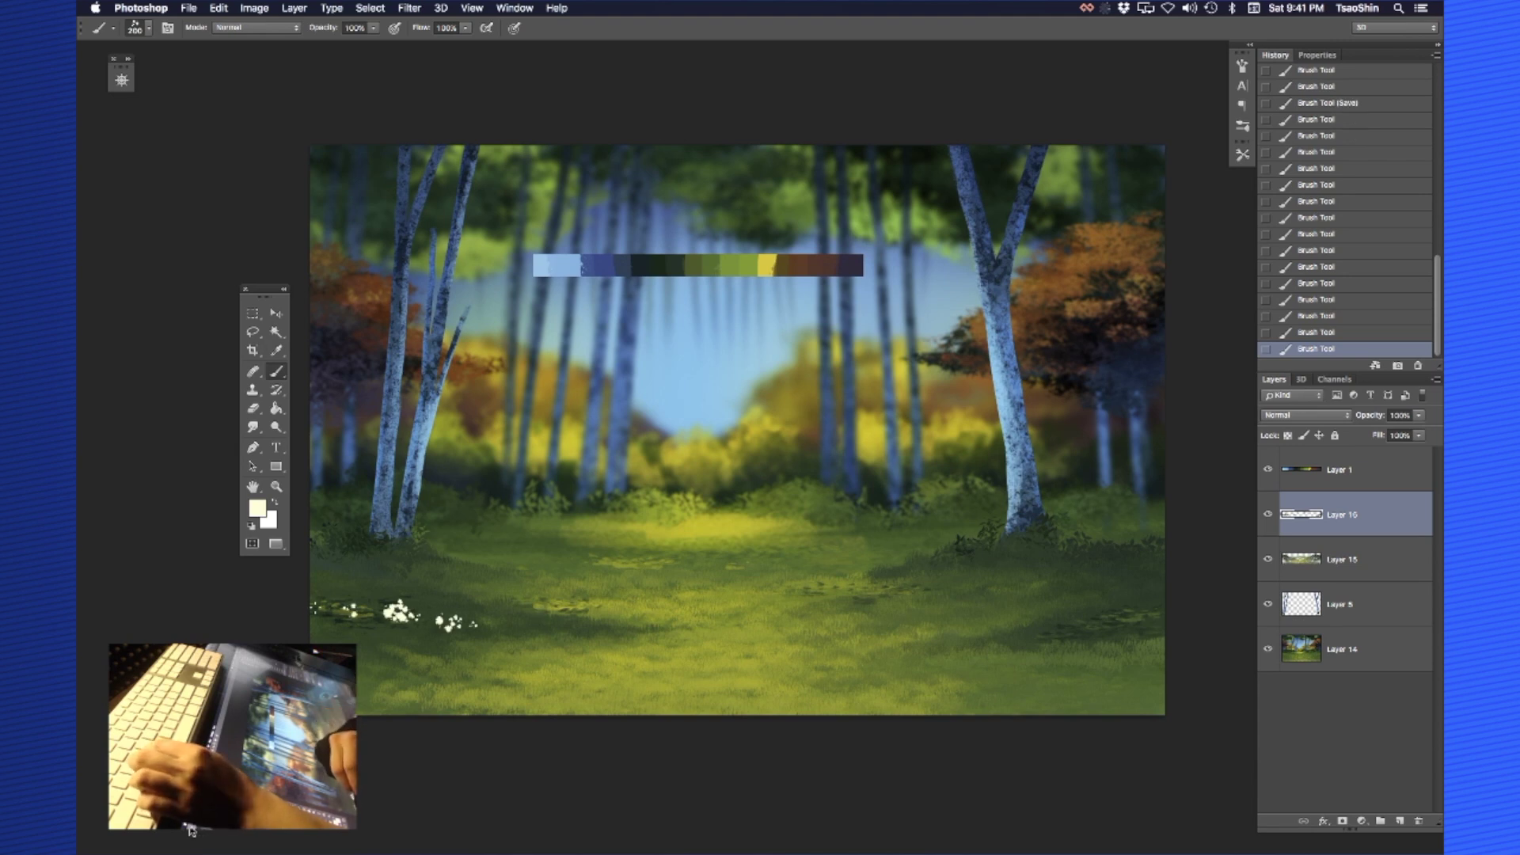
click(1089, 586)
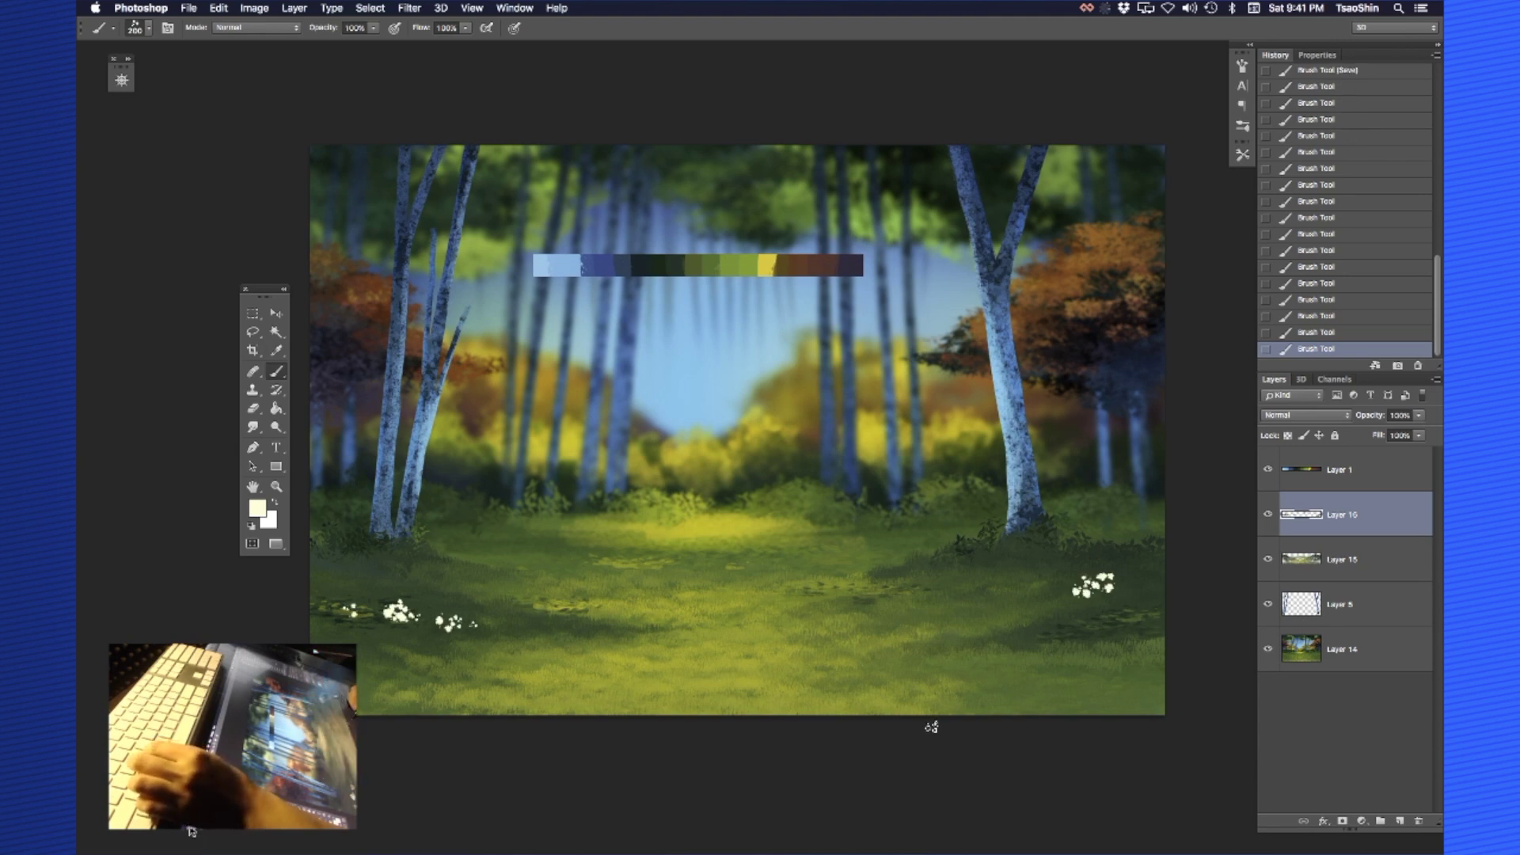
key(super+alt+z)
key(super+alt+z)
key(super+alt+z)
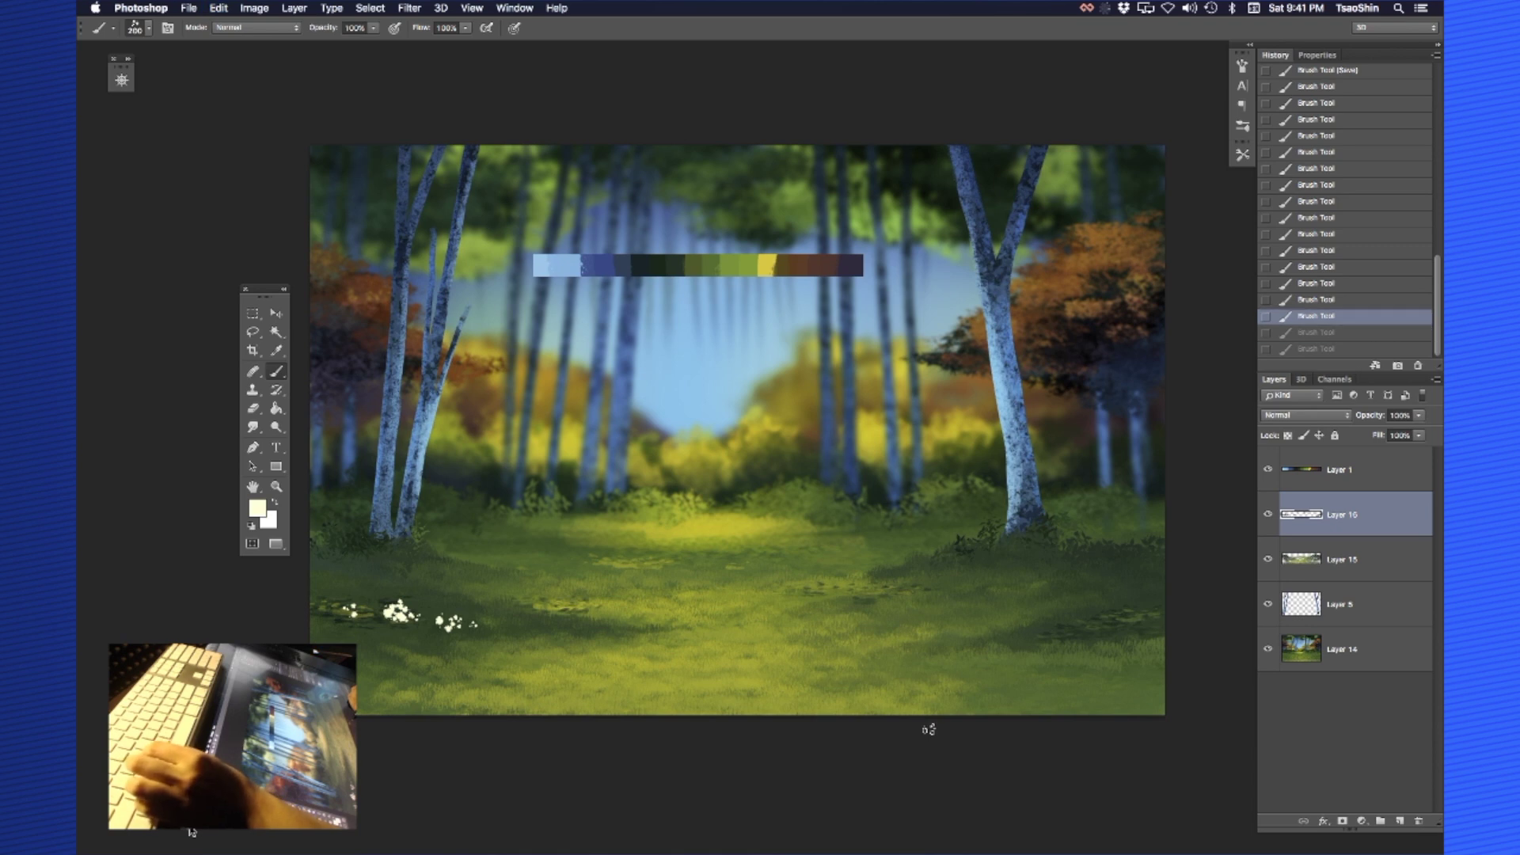
key(super+alt+z)
key(super+alt+z)
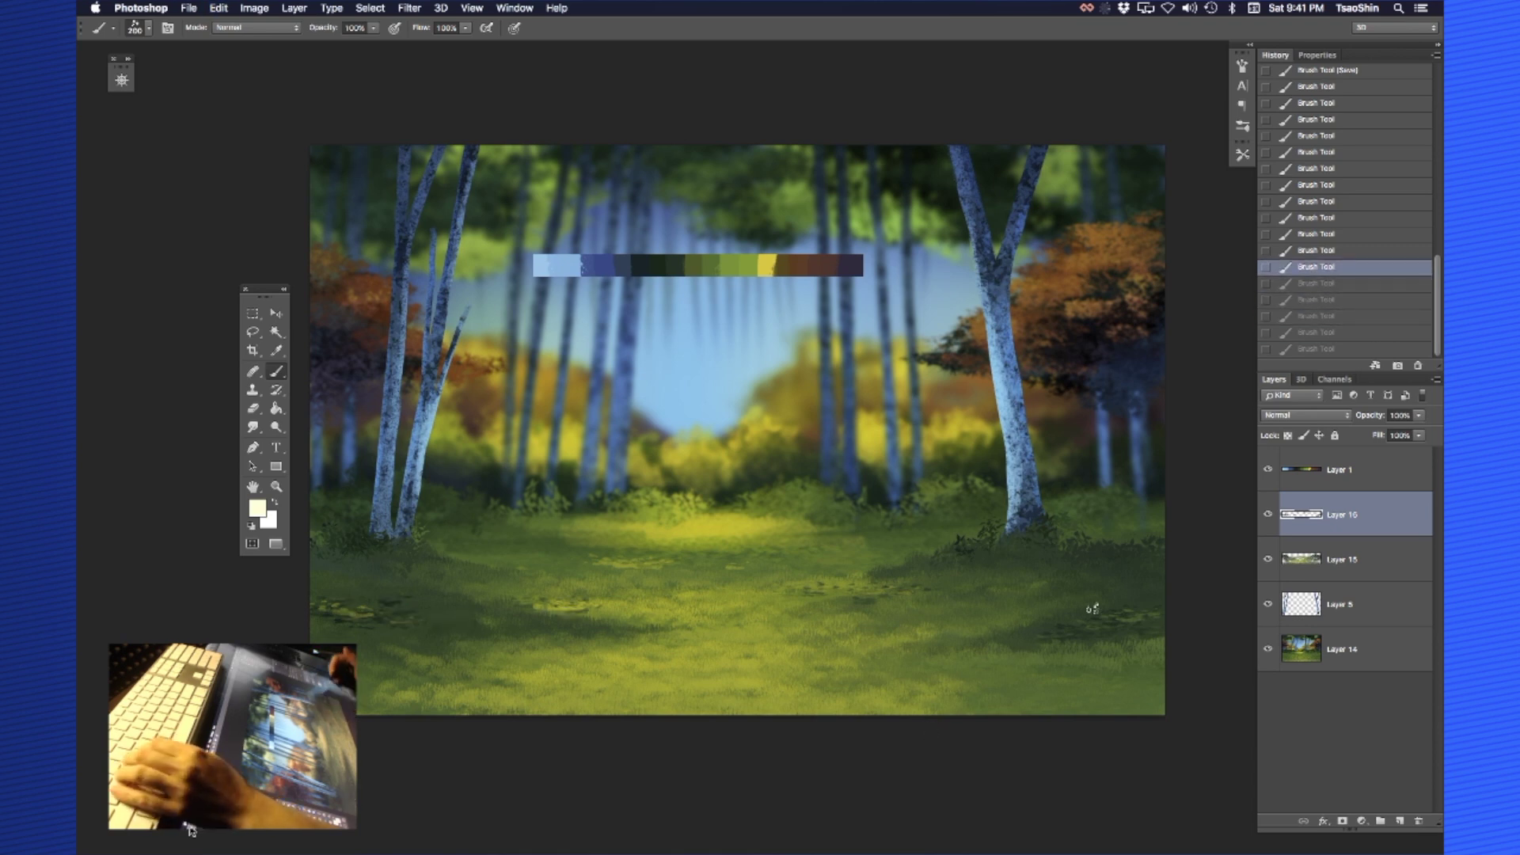
Try smaller pale flower clusters over the shadowed ground-leaf patches with the brush at 100 px
click(360, 616)
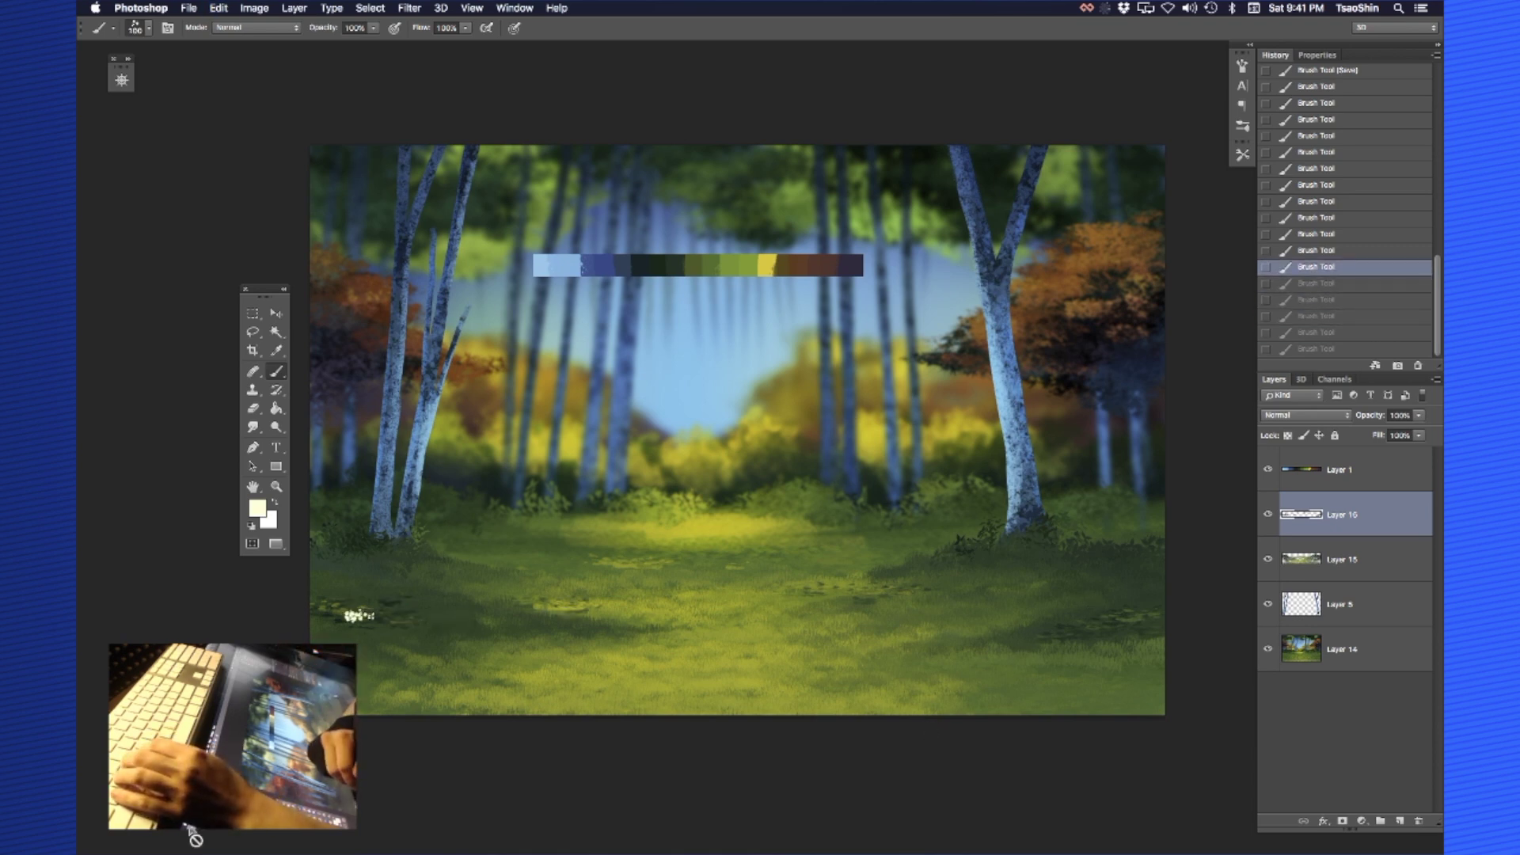
click(396, 623)
click(326, 616)
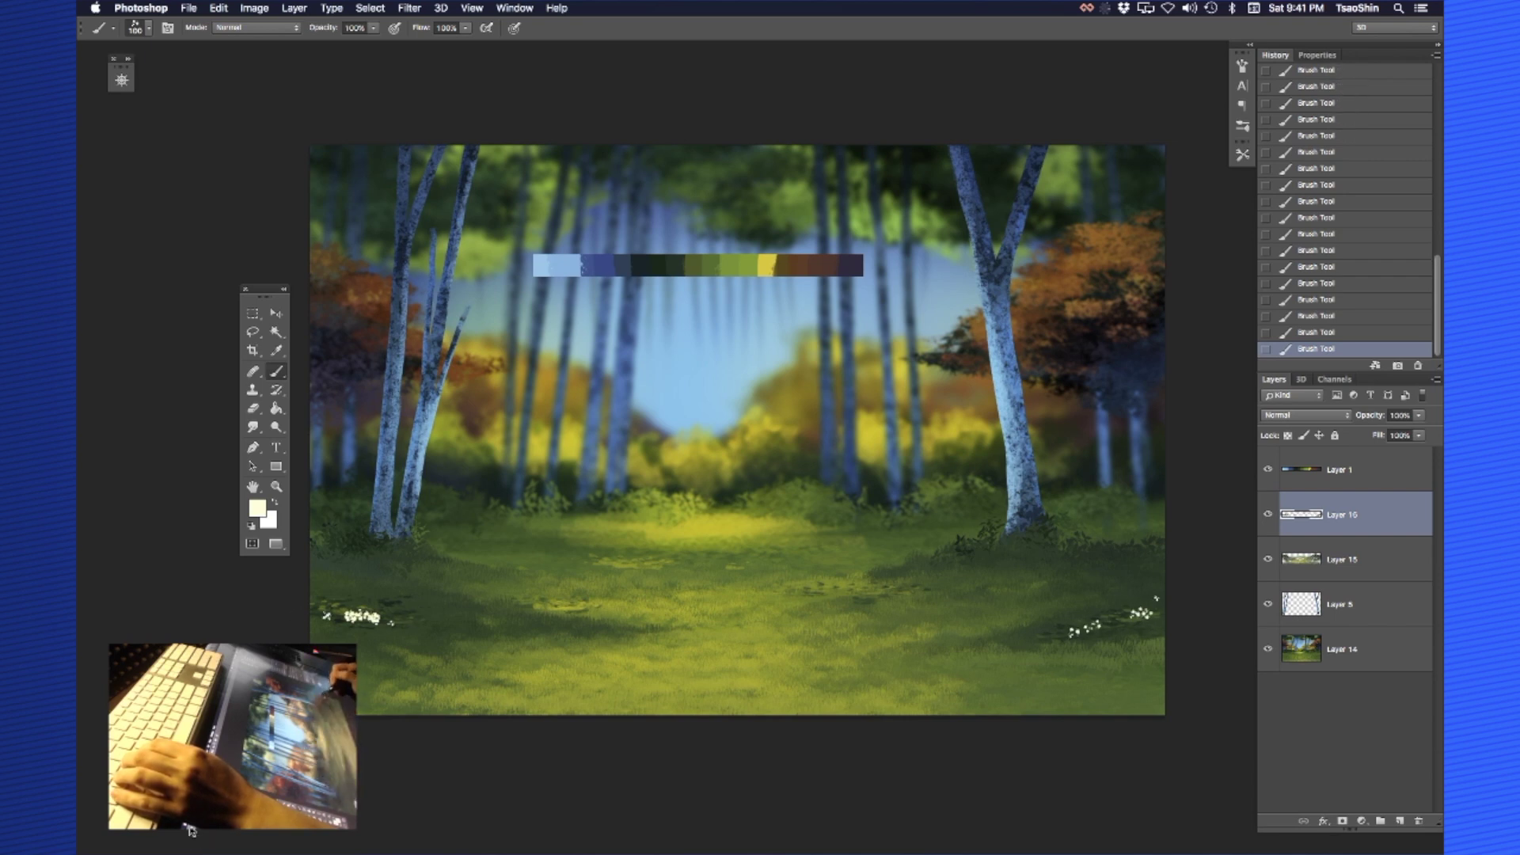
Undo all the small pale flower strokes on both sides of the lawn
key(v)
key(super+alt+z)
key(super+alt+z)
key(super+alt+z)
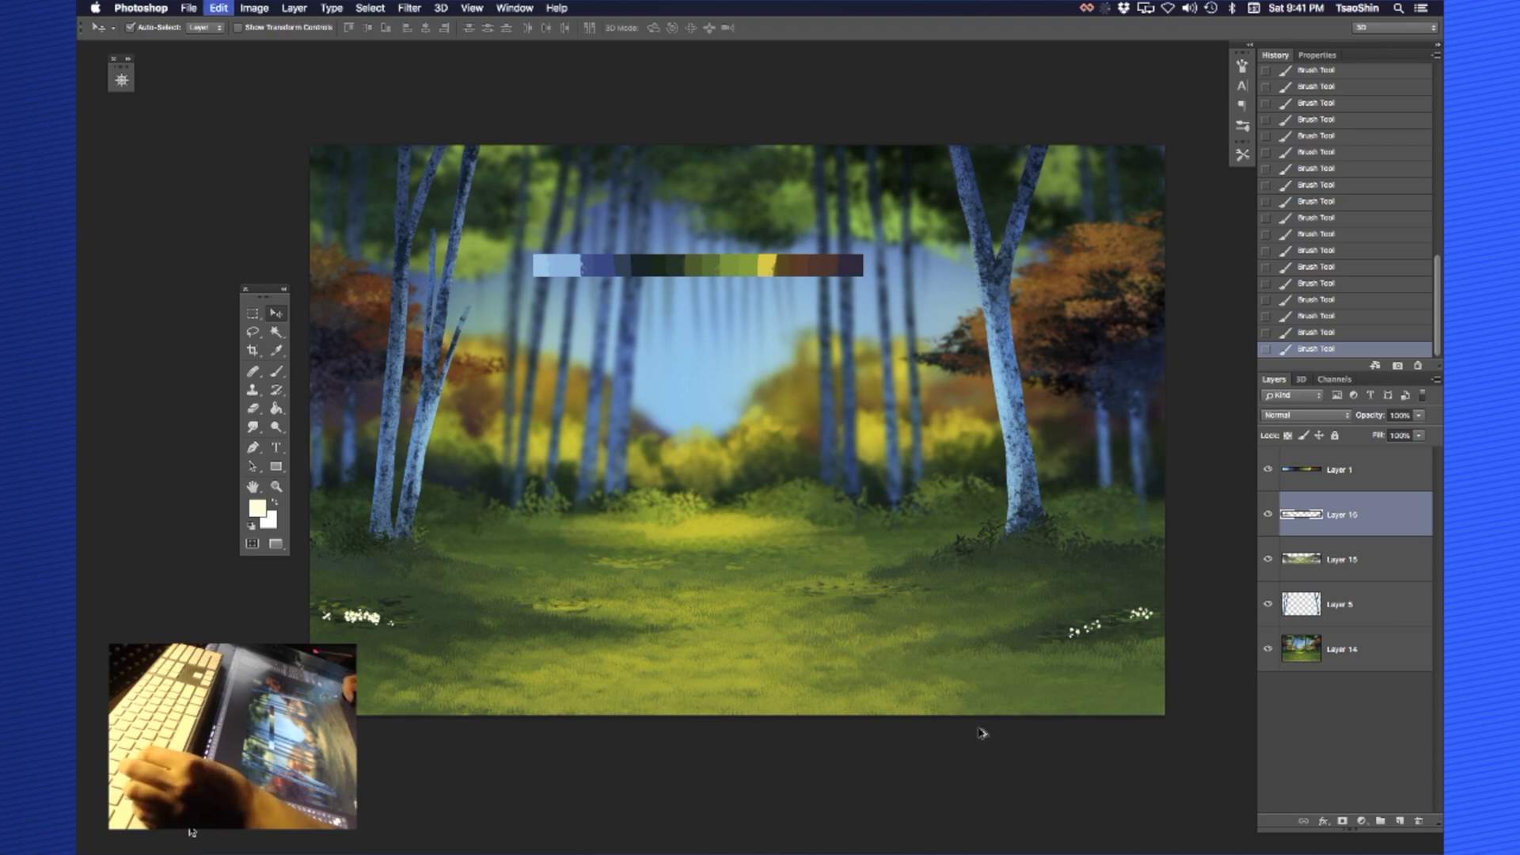
key(super+alt+z)
key(super+alt+z)
key(super+alt+z)
key(super+alt+z)
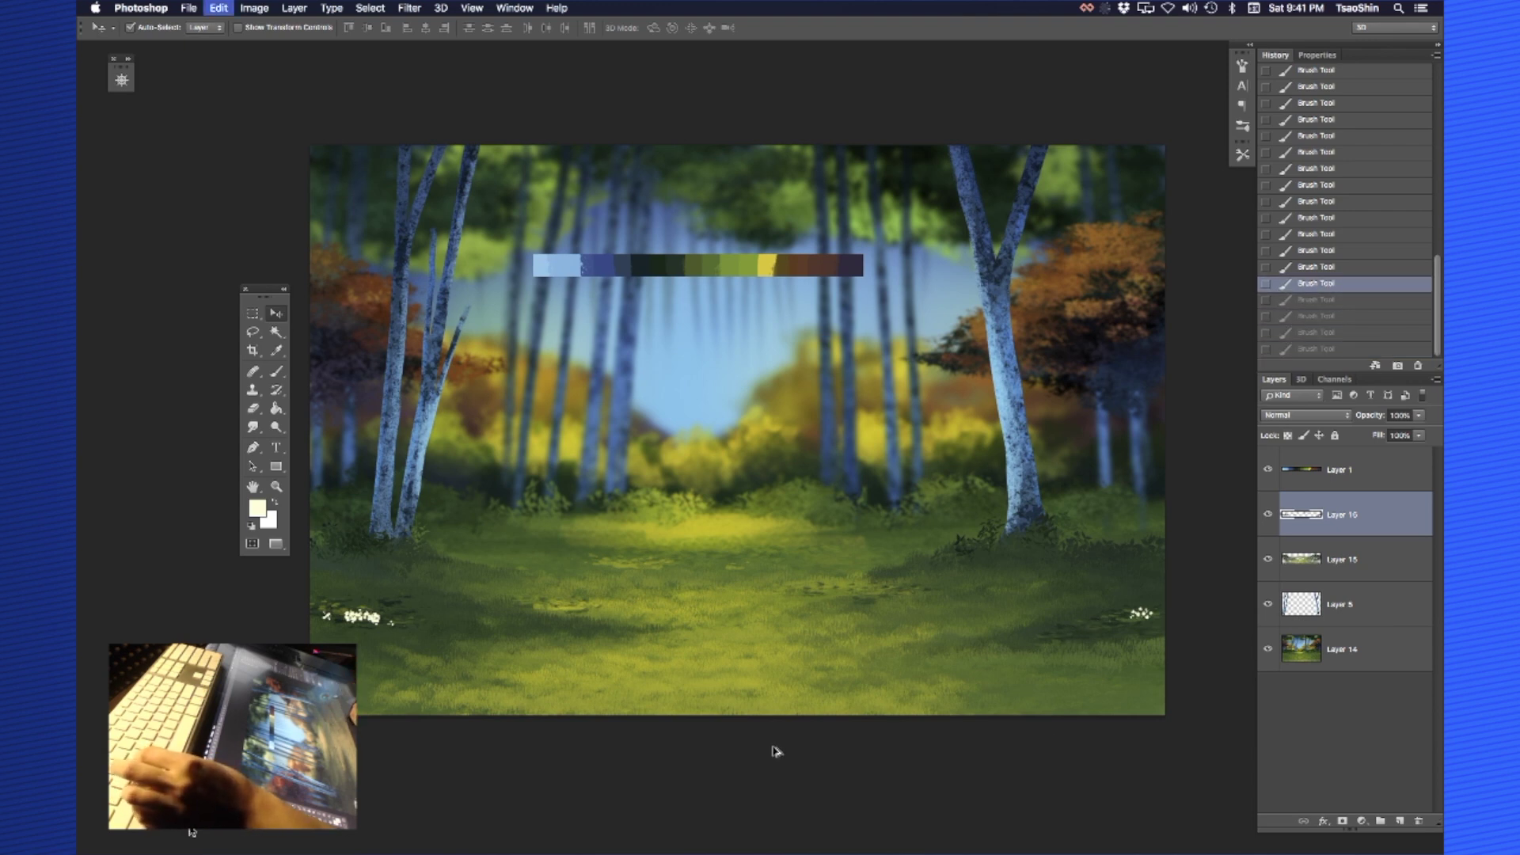
key(super+alt+z)
key(super+alt+z)
key(super+alt+z)
key(super+alt+z)
key(super+alt+z)
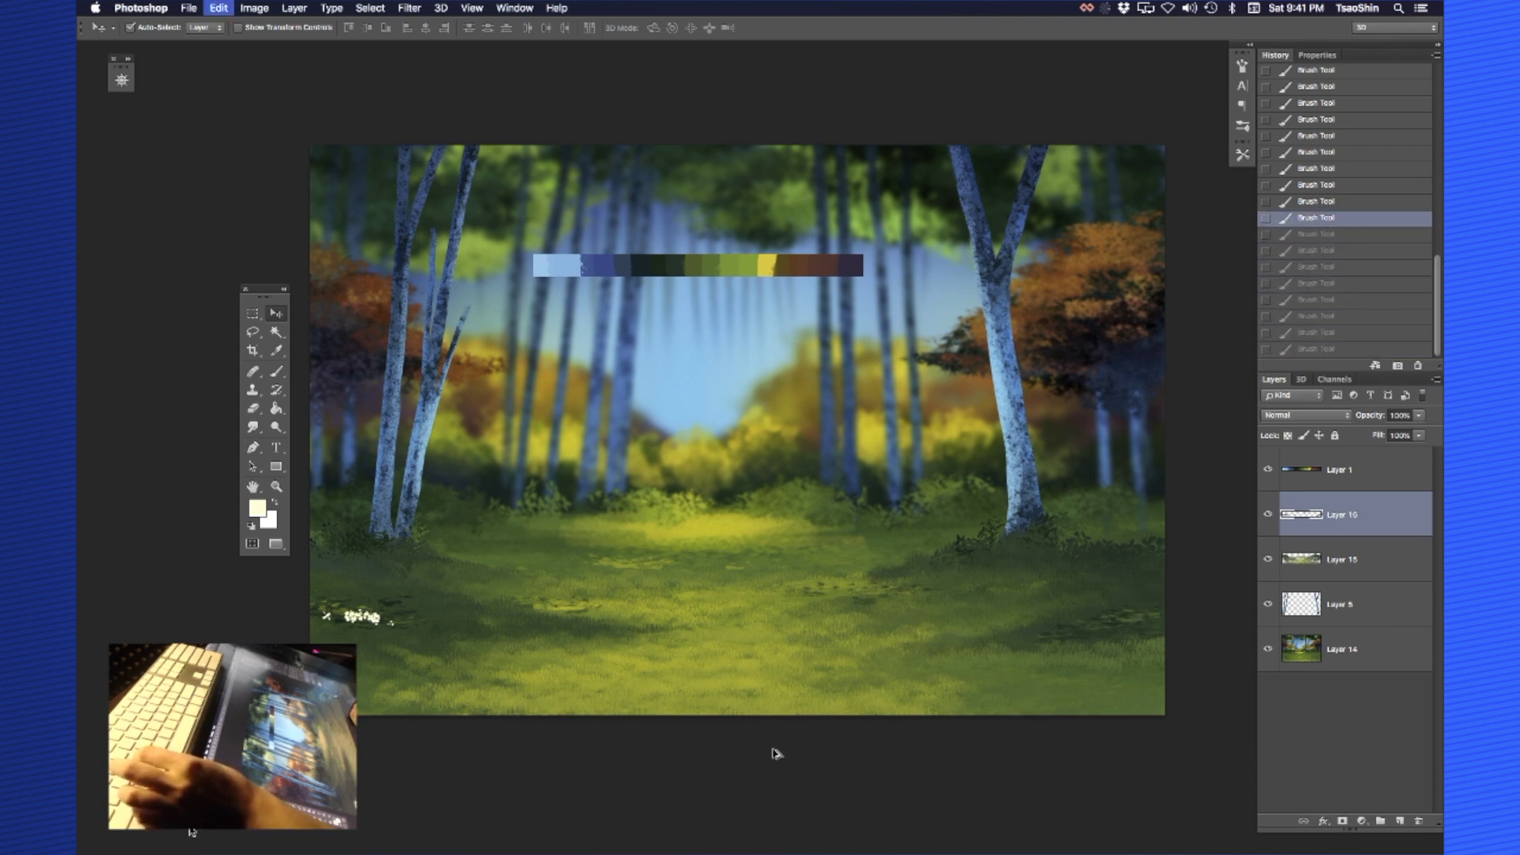
key(super+alt+z)
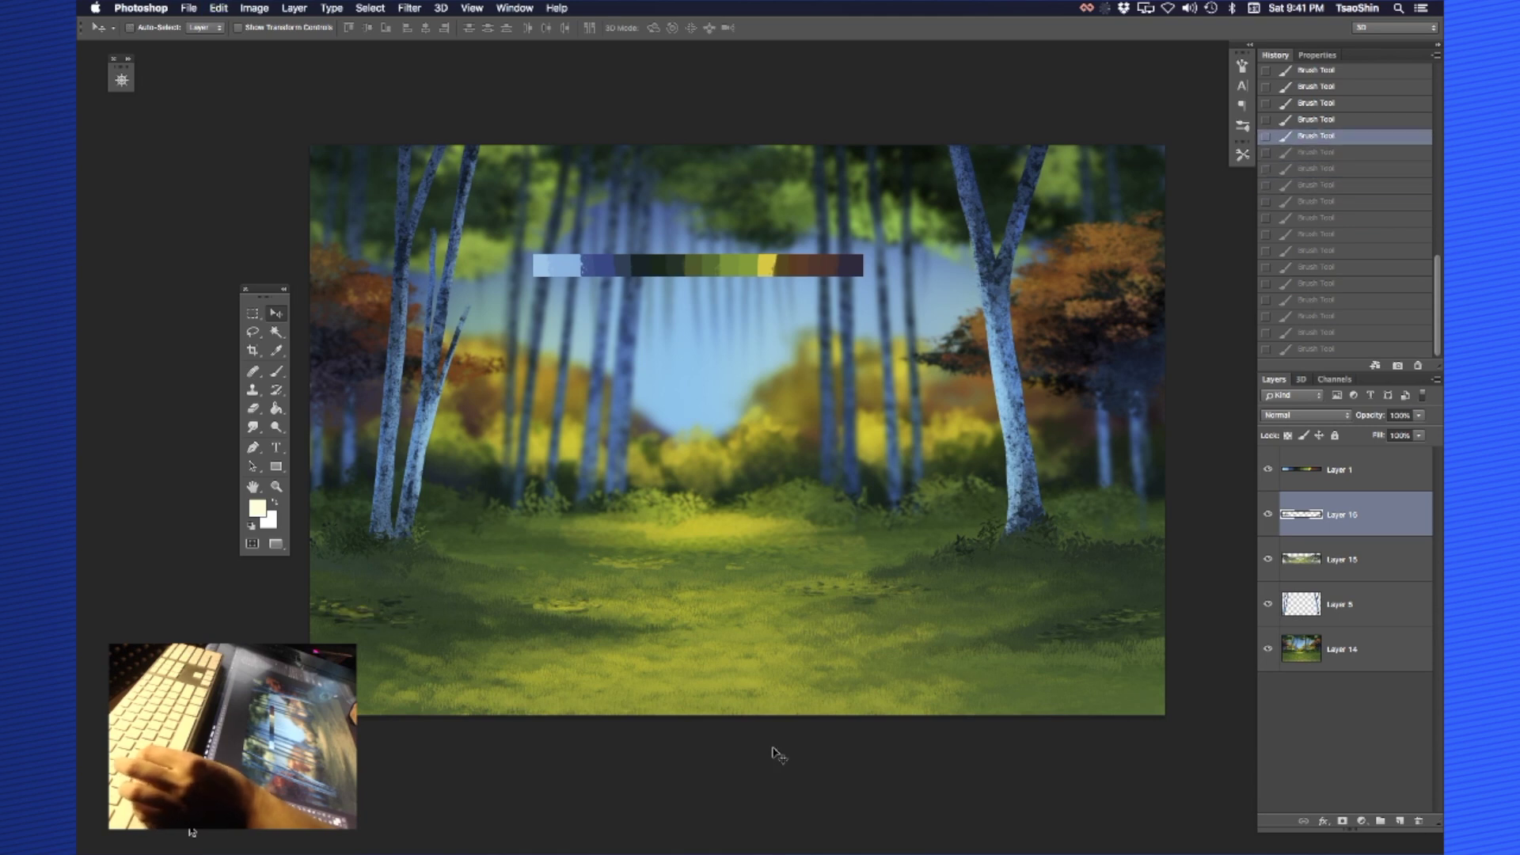
Merge the ground-leaf layer with Layer 15 directly beneath it
drag(1041, 620, 1038, 632)
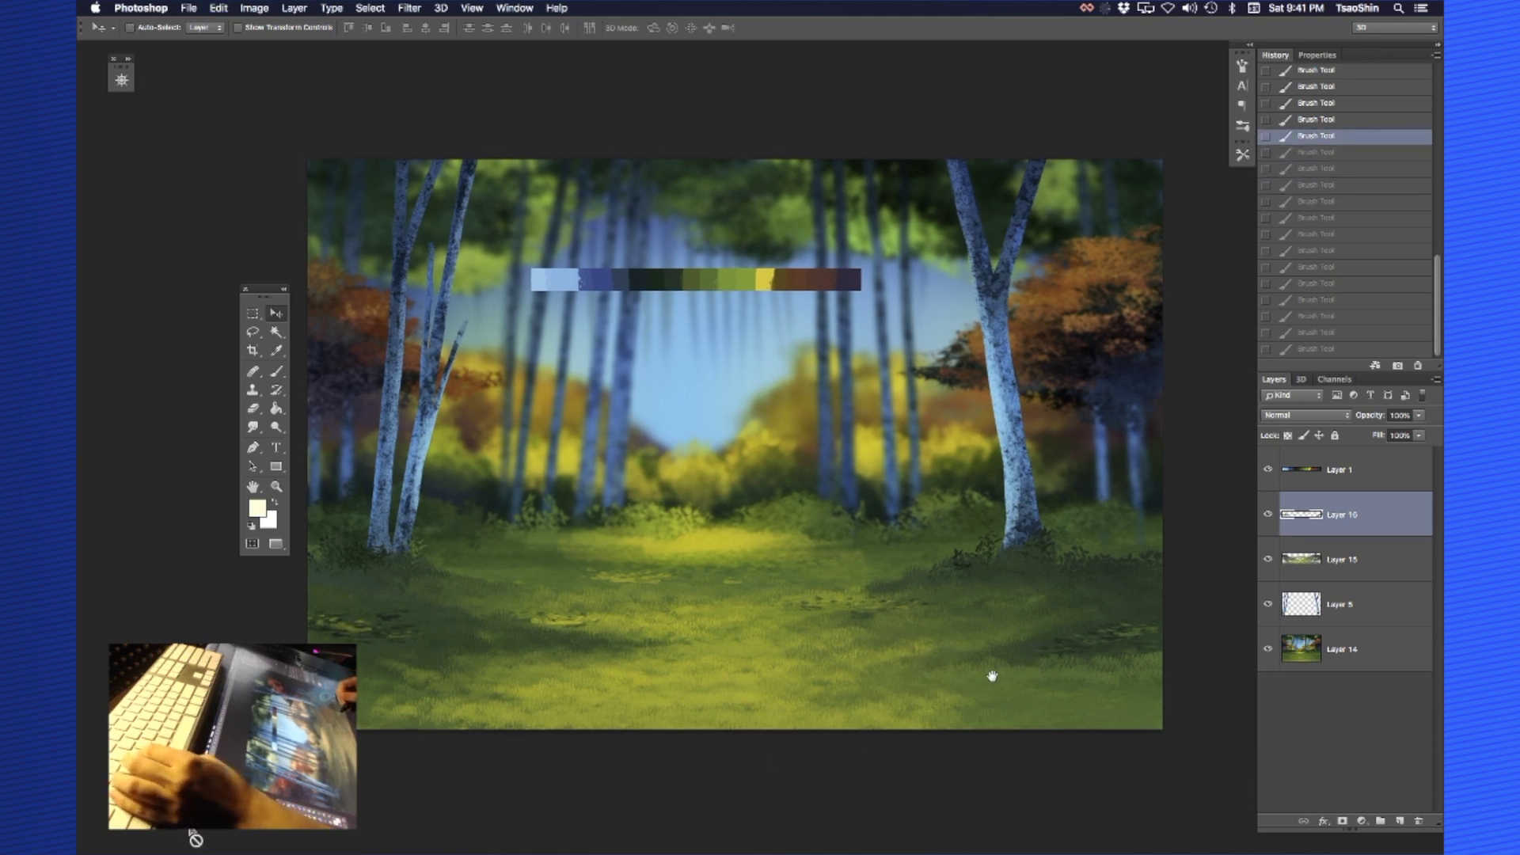
drag(987, 675, 991, 682)
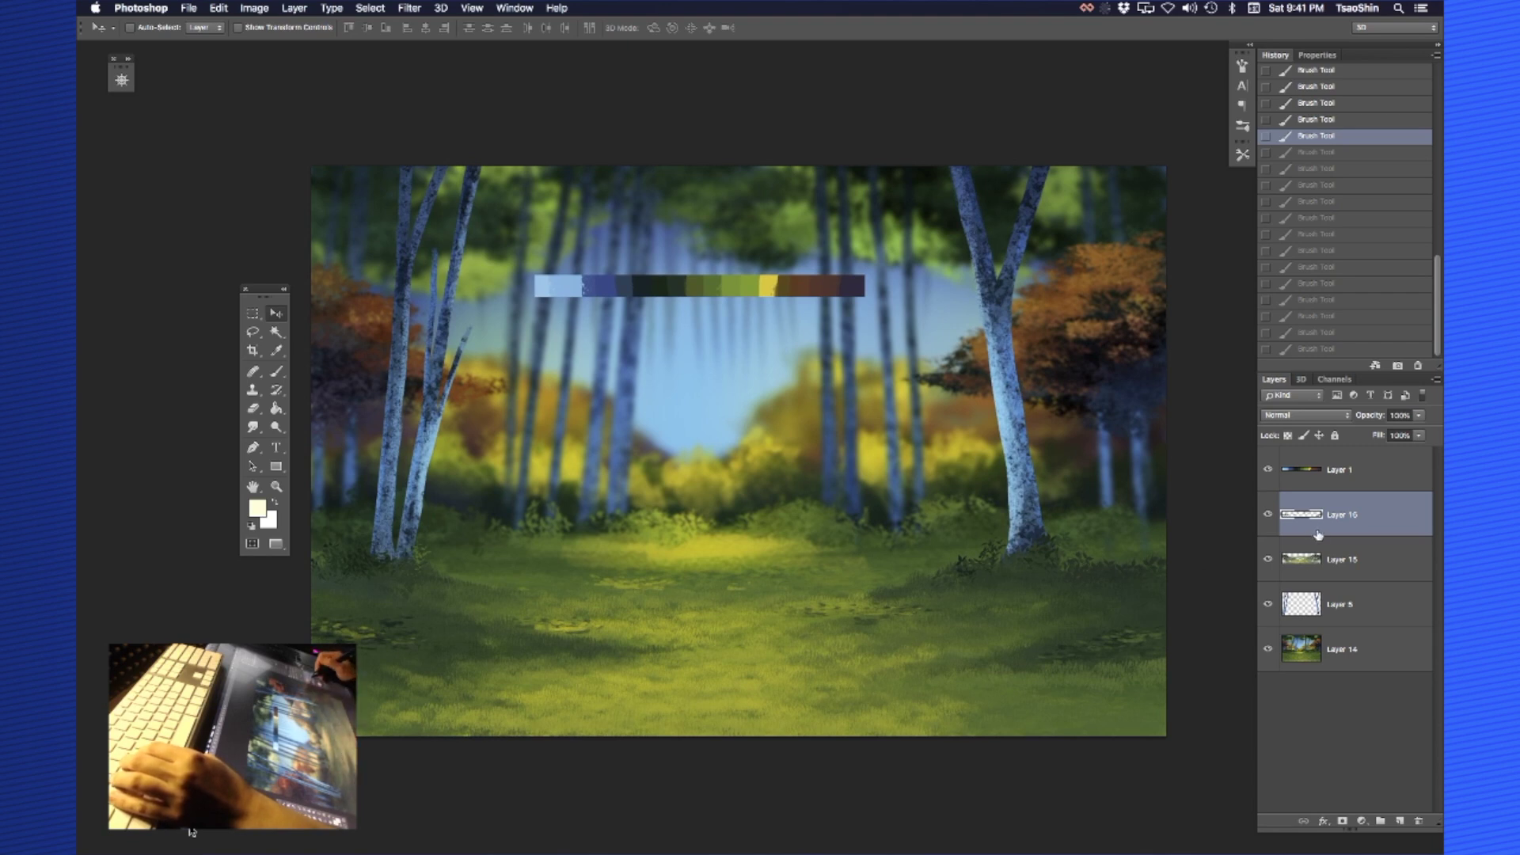
click(1309, 471)
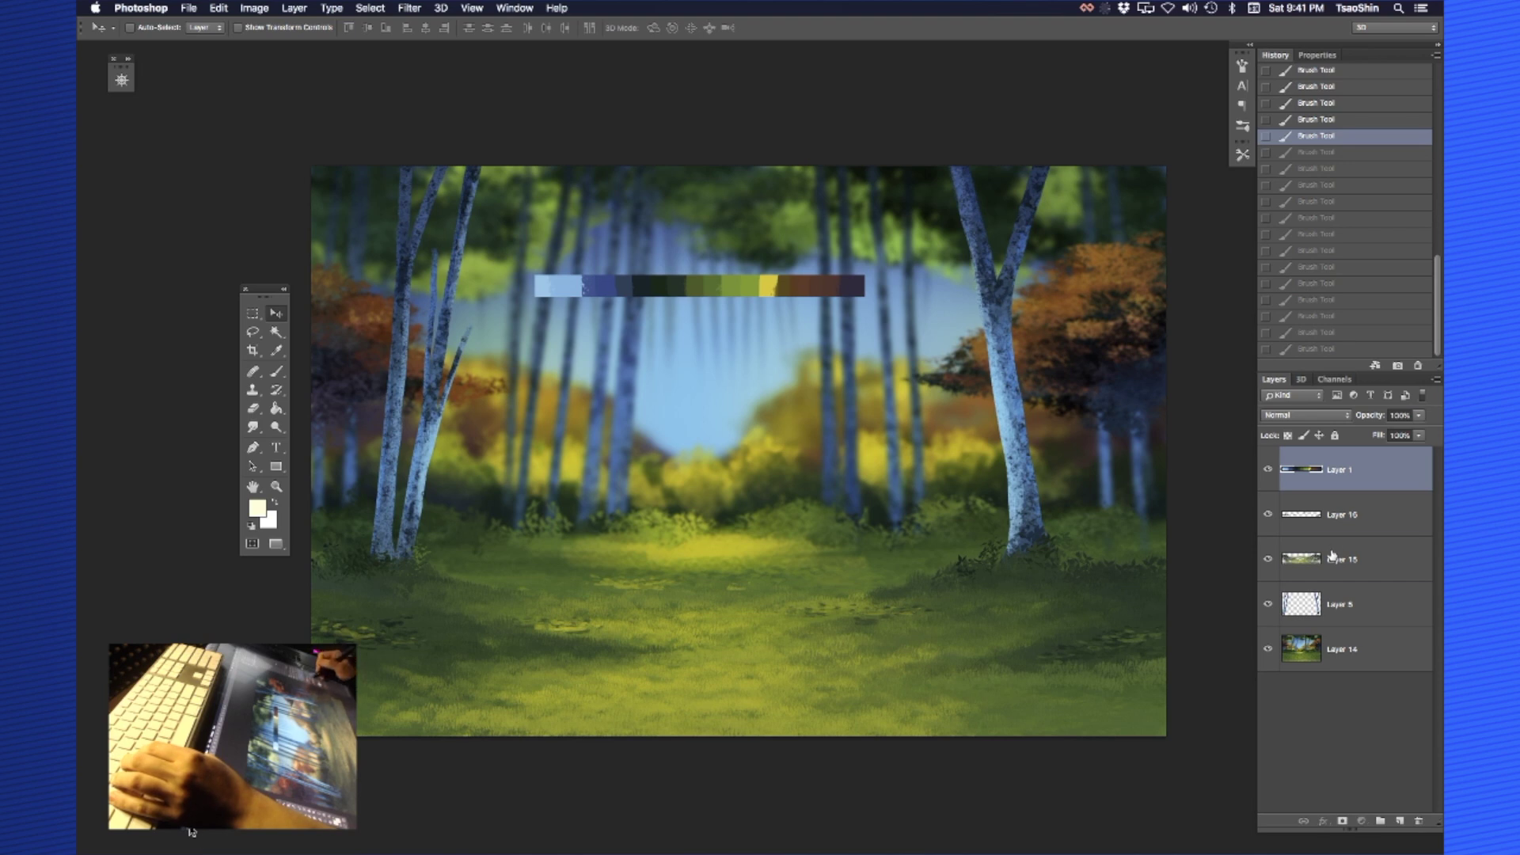
click(1333, 557)
click(1316, 523)
shift+click(1317, 565)
key(super+e)
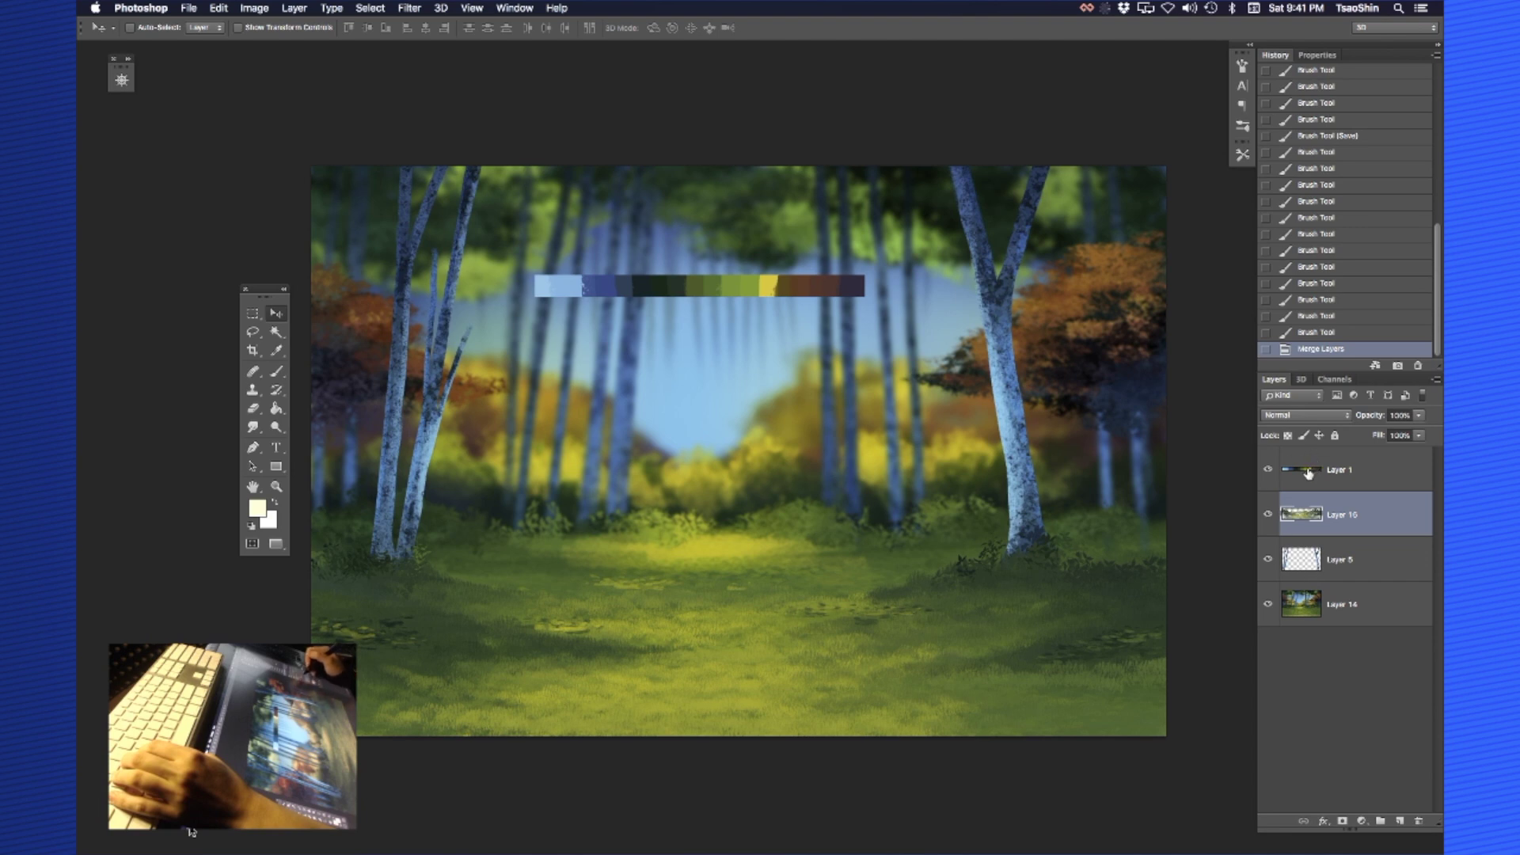
Move the colour palette strip from the sky down to the painting's lower edge and save the document
click(1310, 475)
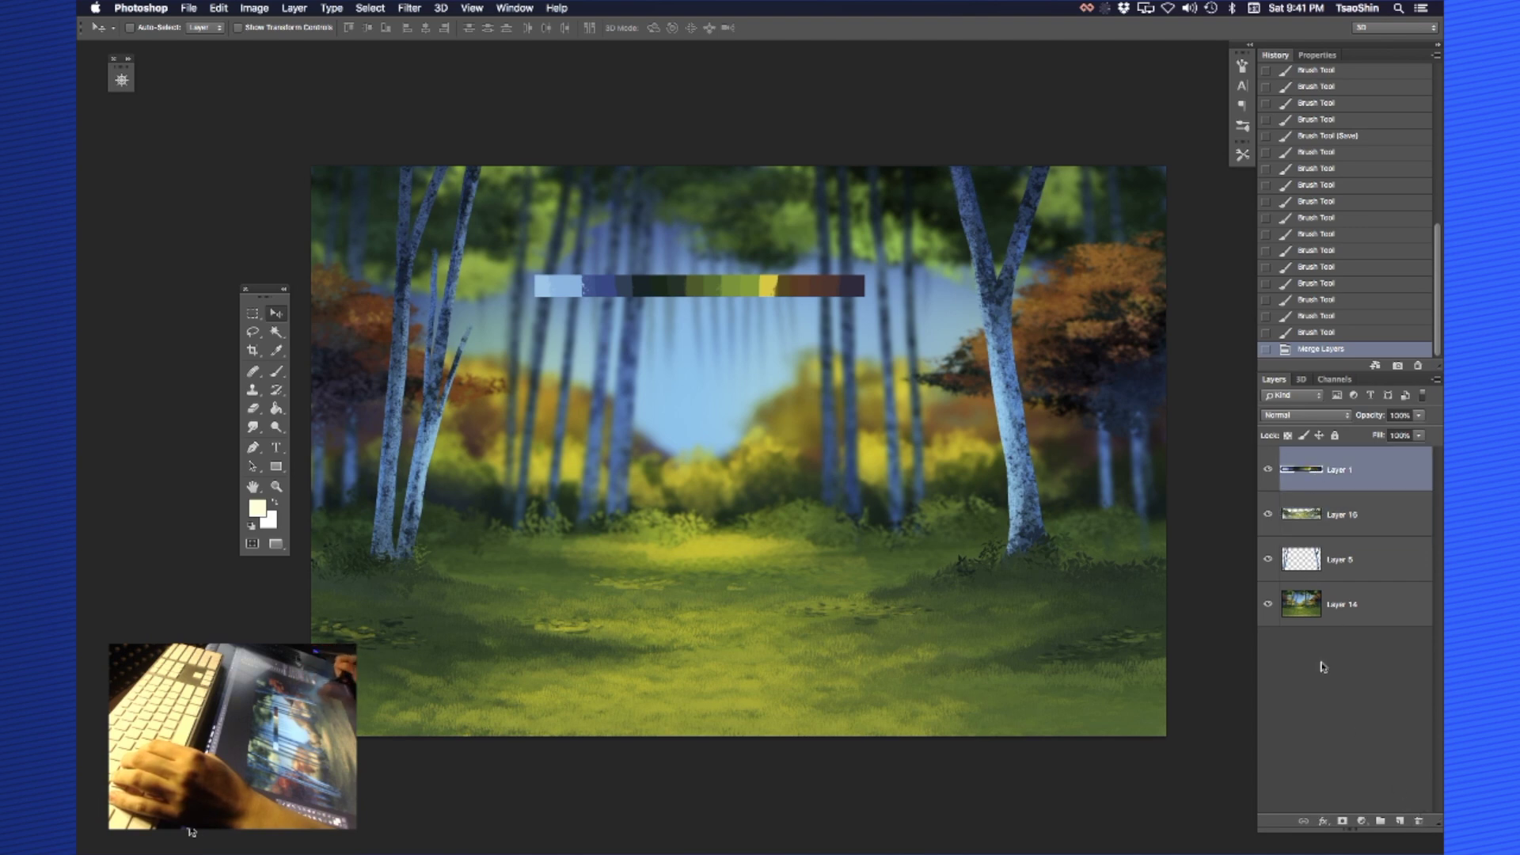
drag(840, 277, 863, 699)
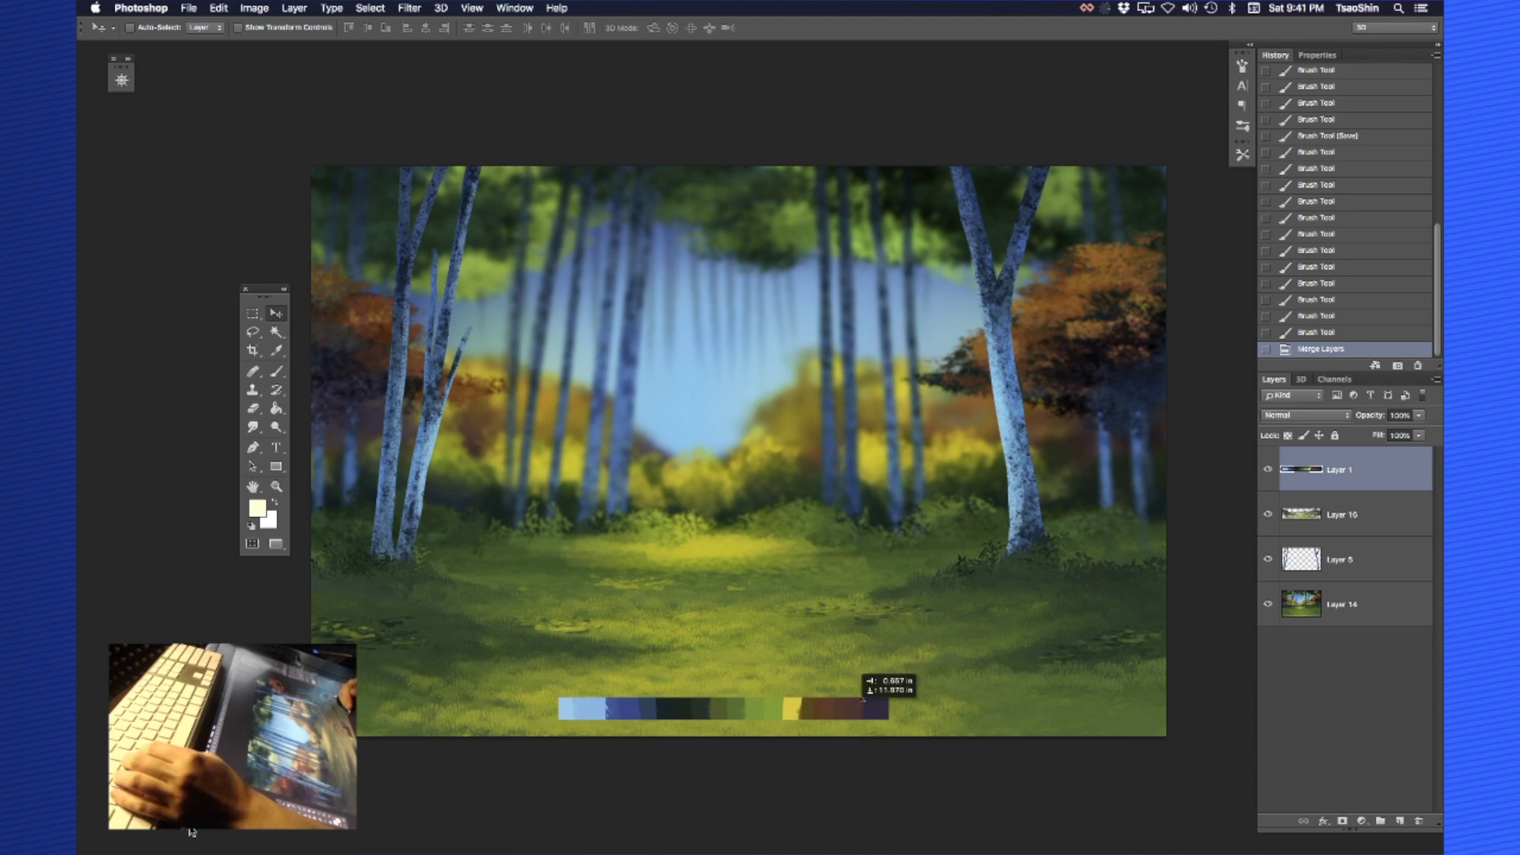
scroll(1069, 611, down, 2)
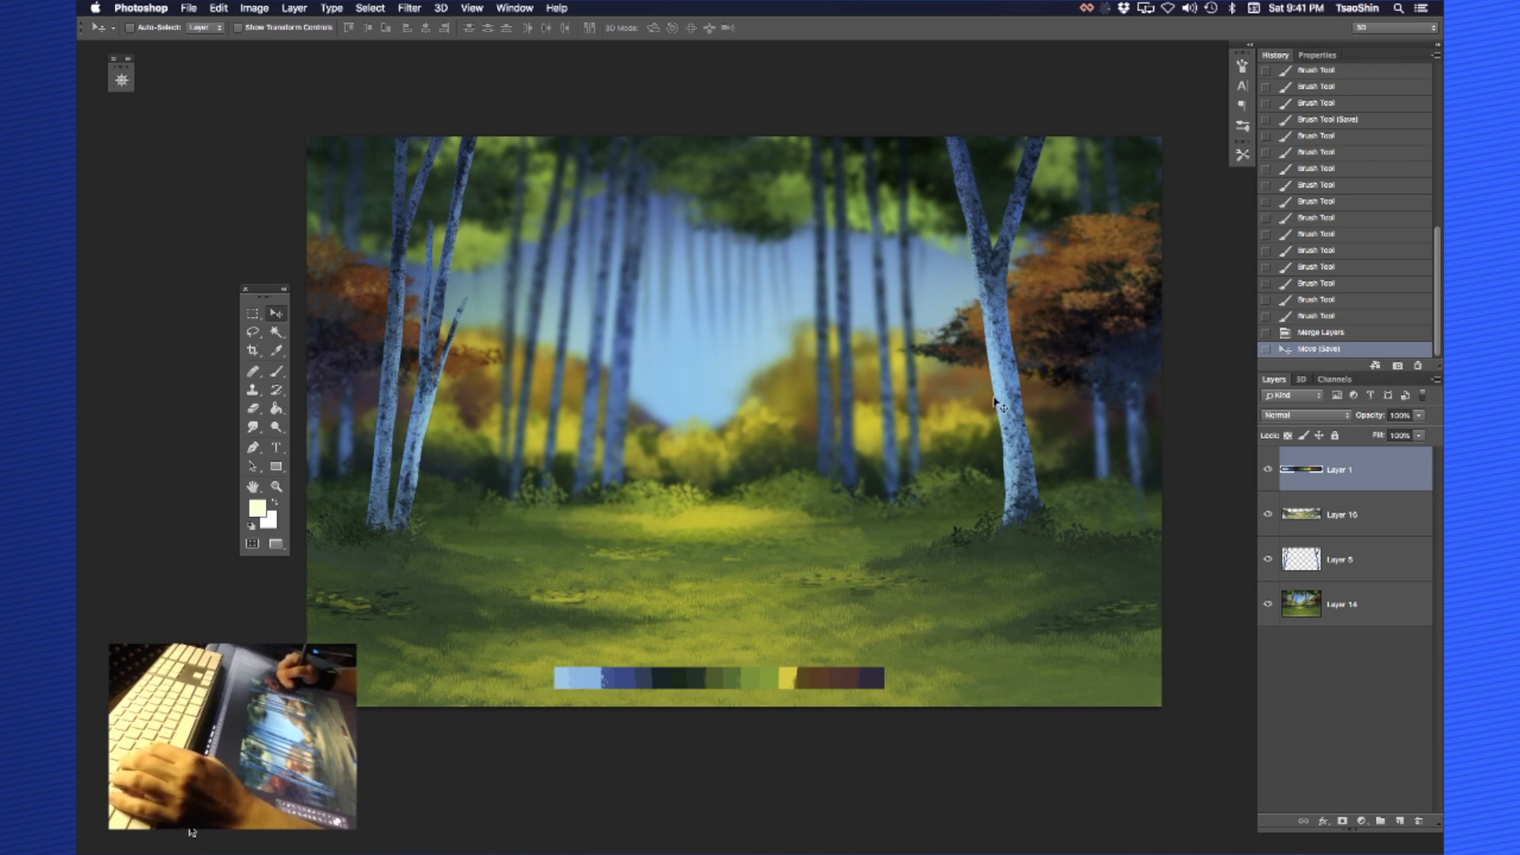
Check the foreground trunk layer by toggling its visibility, and add a new layer above it as a clipping mask
scroll(1062, 625, up, 1)
key(b)
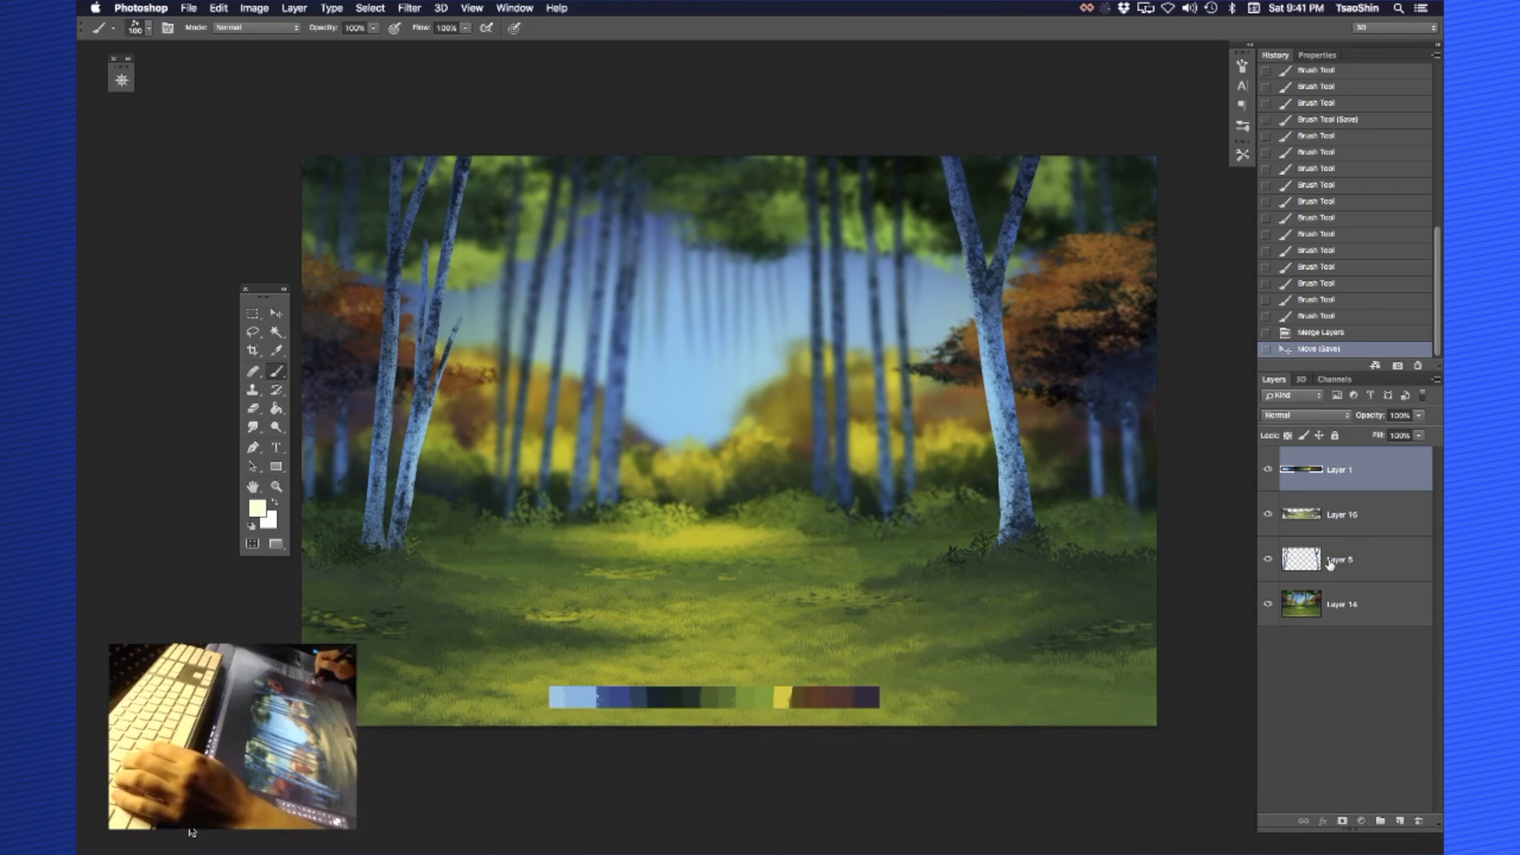
click(1271, 564)
click(1267, 562)
click(1268, 562)
click(1268, 563)
click(1268, 562)
key(v)
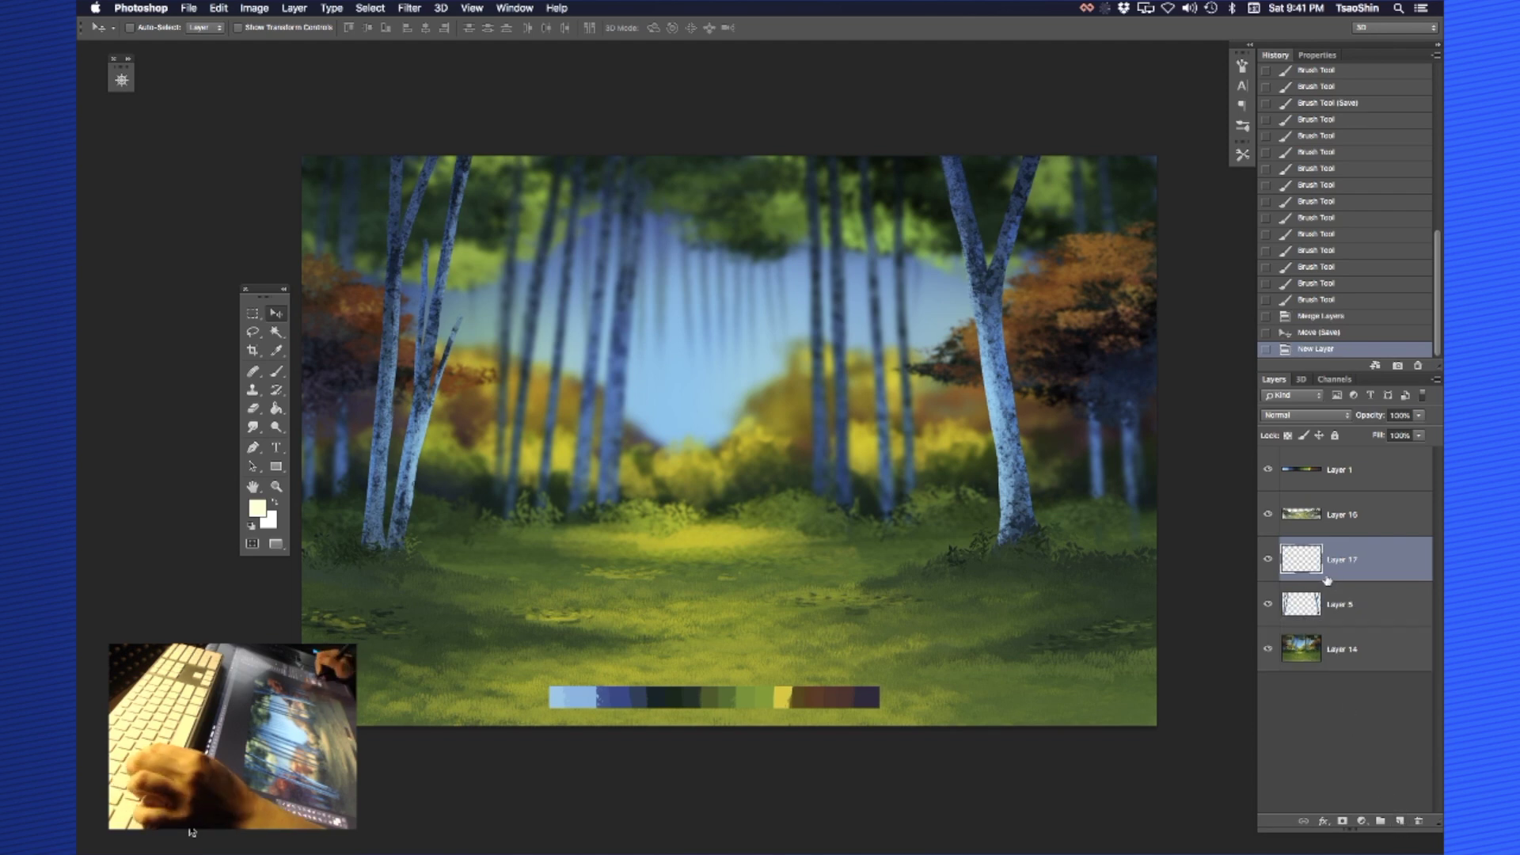
alt+click(1331, 580)
Choose the flat elliptical brush with 81% hardness, enlarge it, and sample the light blue of the sky
key(b)
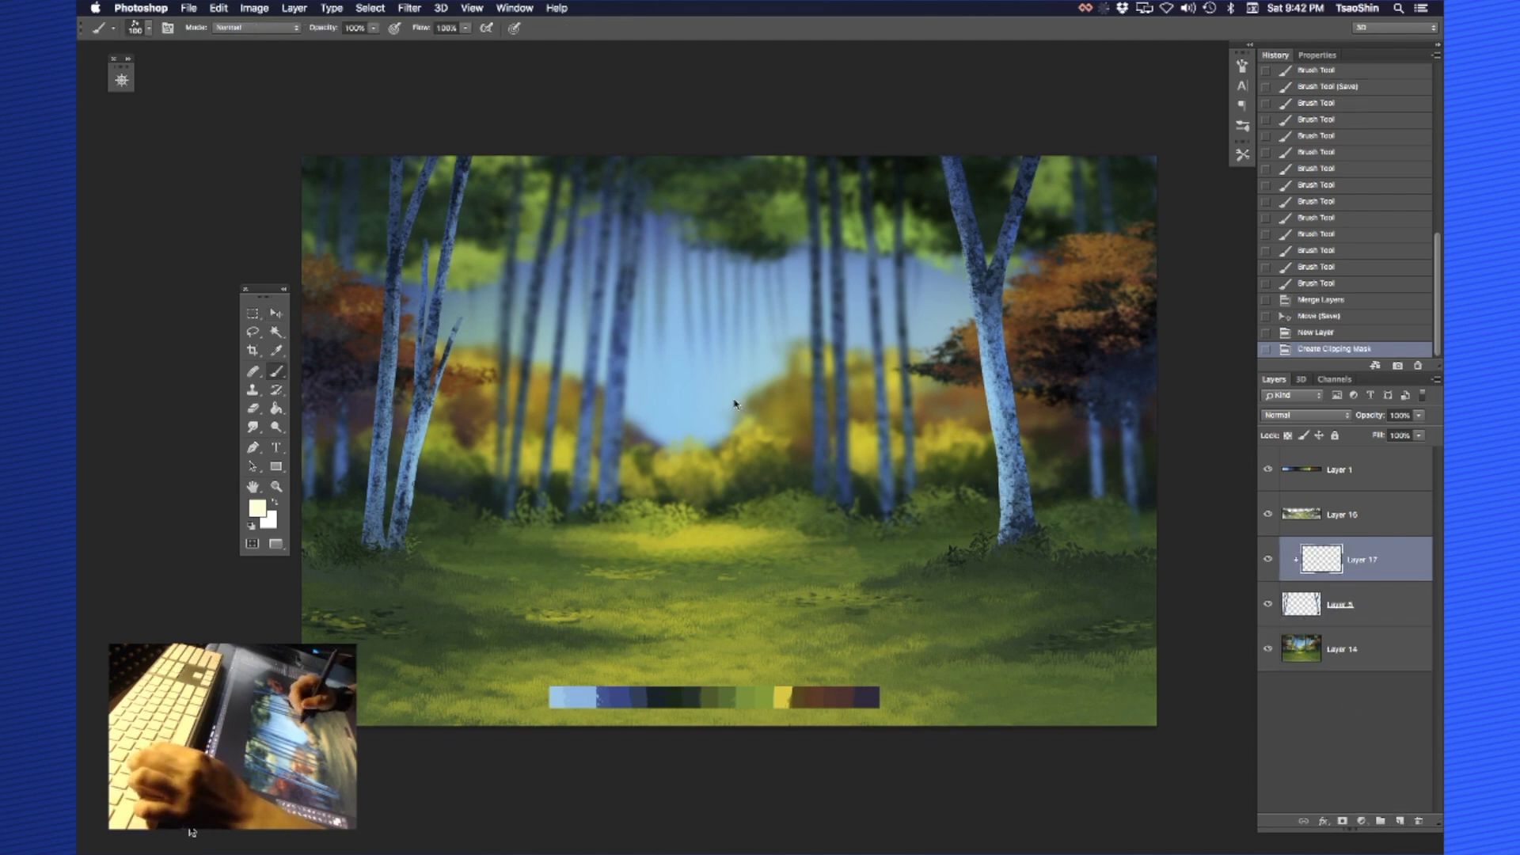
right_click(733, 408)
click(1186, 495)
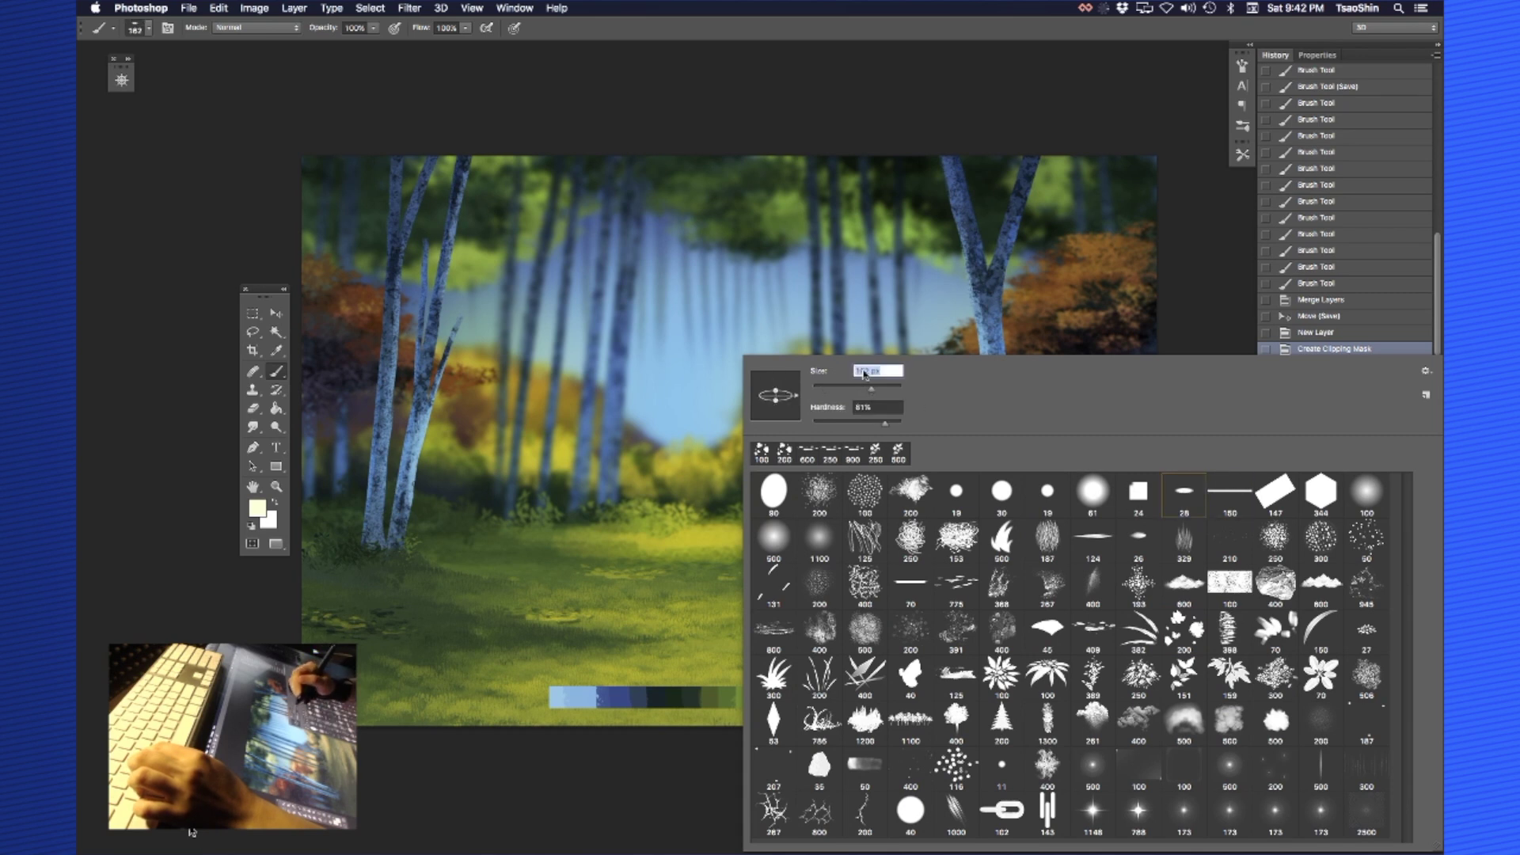
alt+click(665, 332)
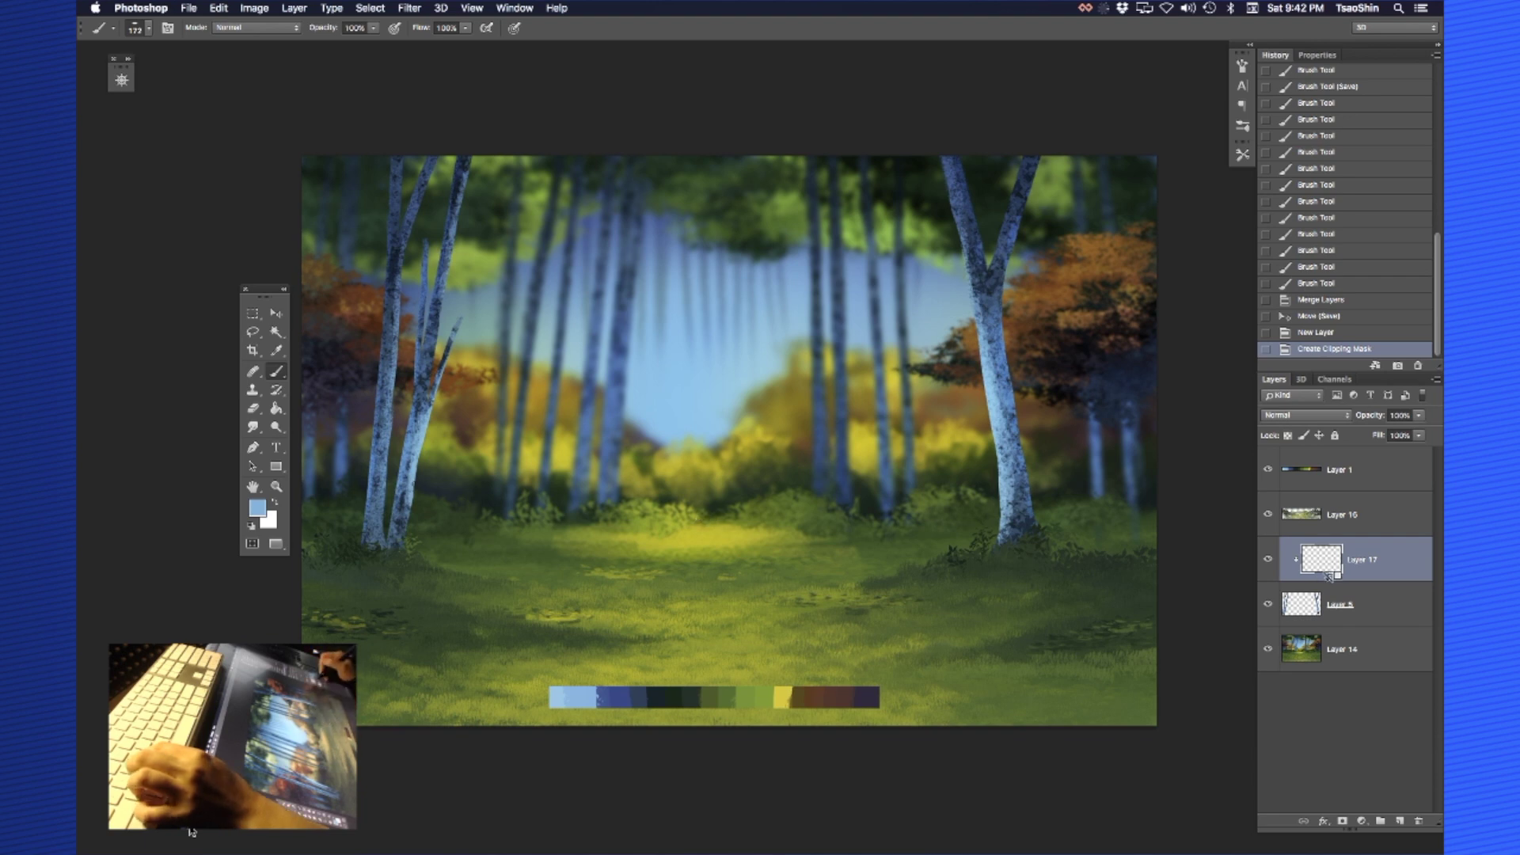
Try a dark test stroke on the unclipped new layer, undo it, and clip the layer to the trunks again
key(super+alt+g)
alt+click(928, 223)
mouse_move(725, 332)
mouse_down()
mouse_move(686, 507)
mouse_move(712, 537)
mouse_move(739, 463)
mouse_move(820, 428)
mouse_up()
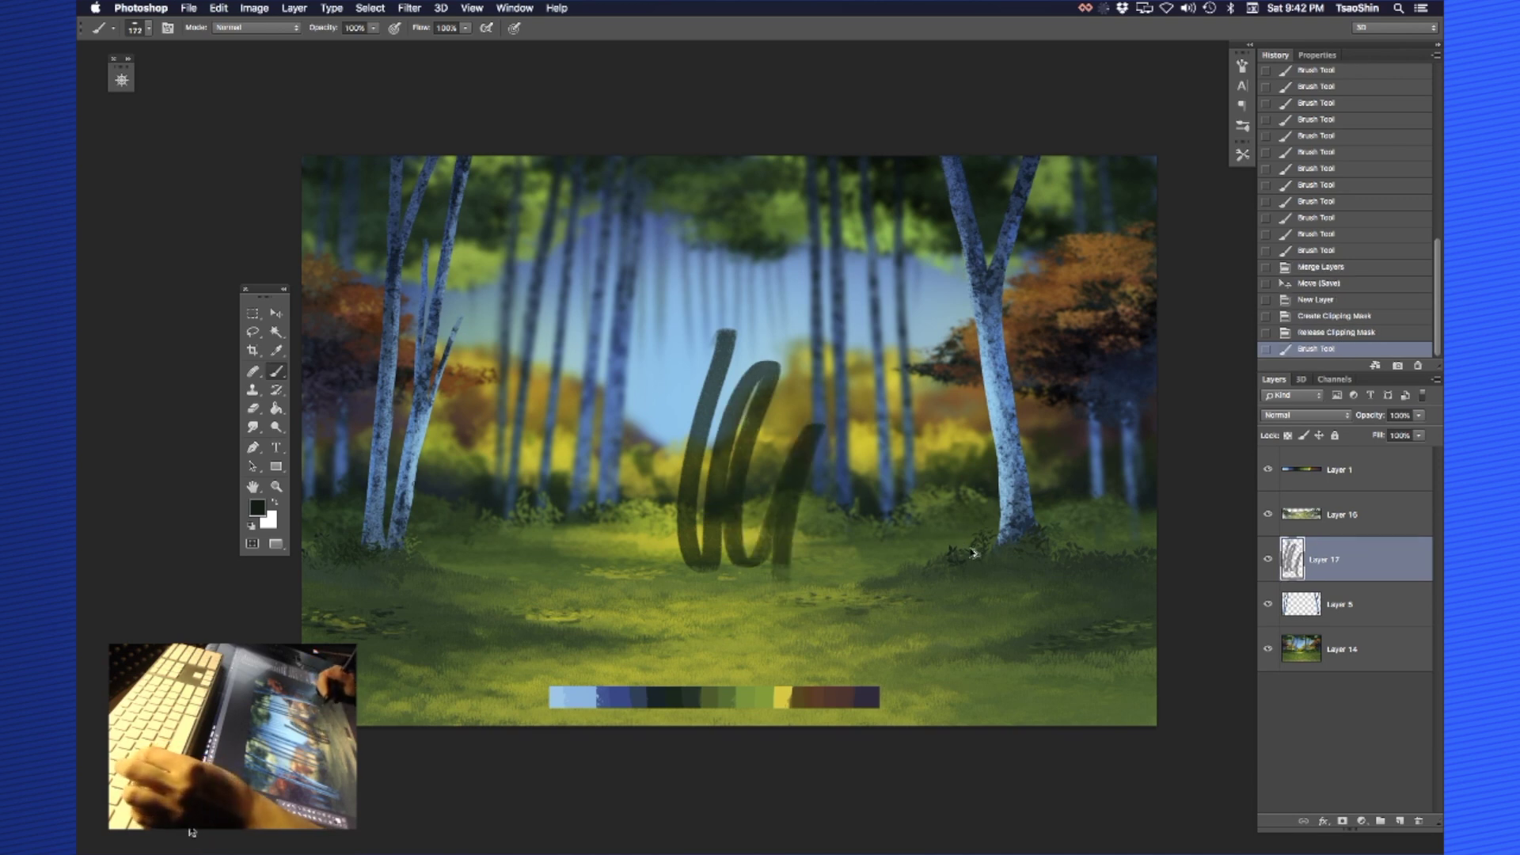
key(super+z)
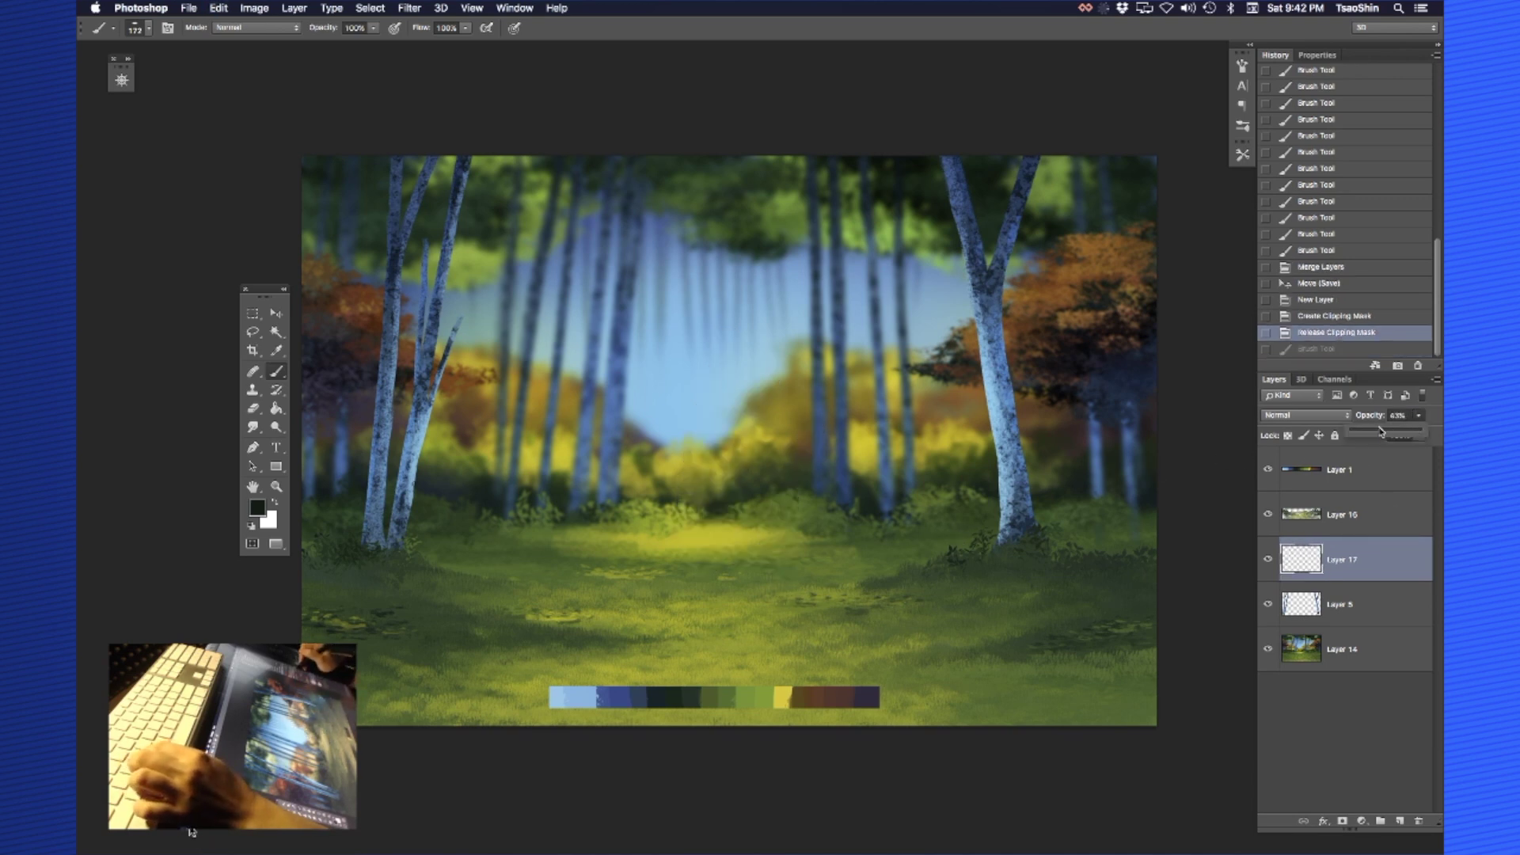
drag(1383, 432, 1400, 433)
key(super+alt+g)
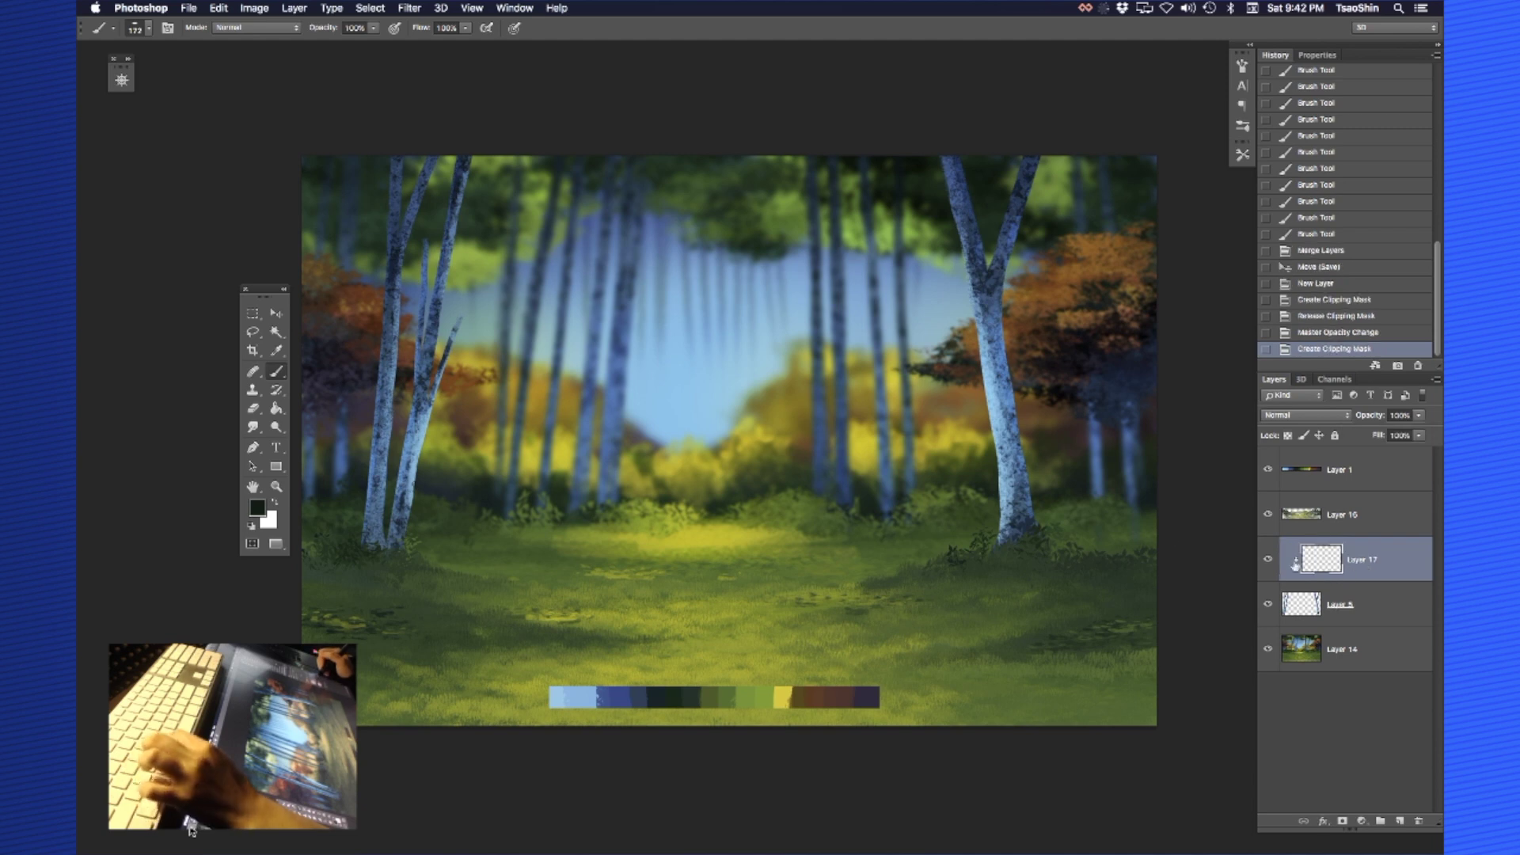
Pick a pale blue lightened from the trunk's colour and paint highlights along the inner edge of the right foreground trunk, erasing any excess
alt+click(996, 395)
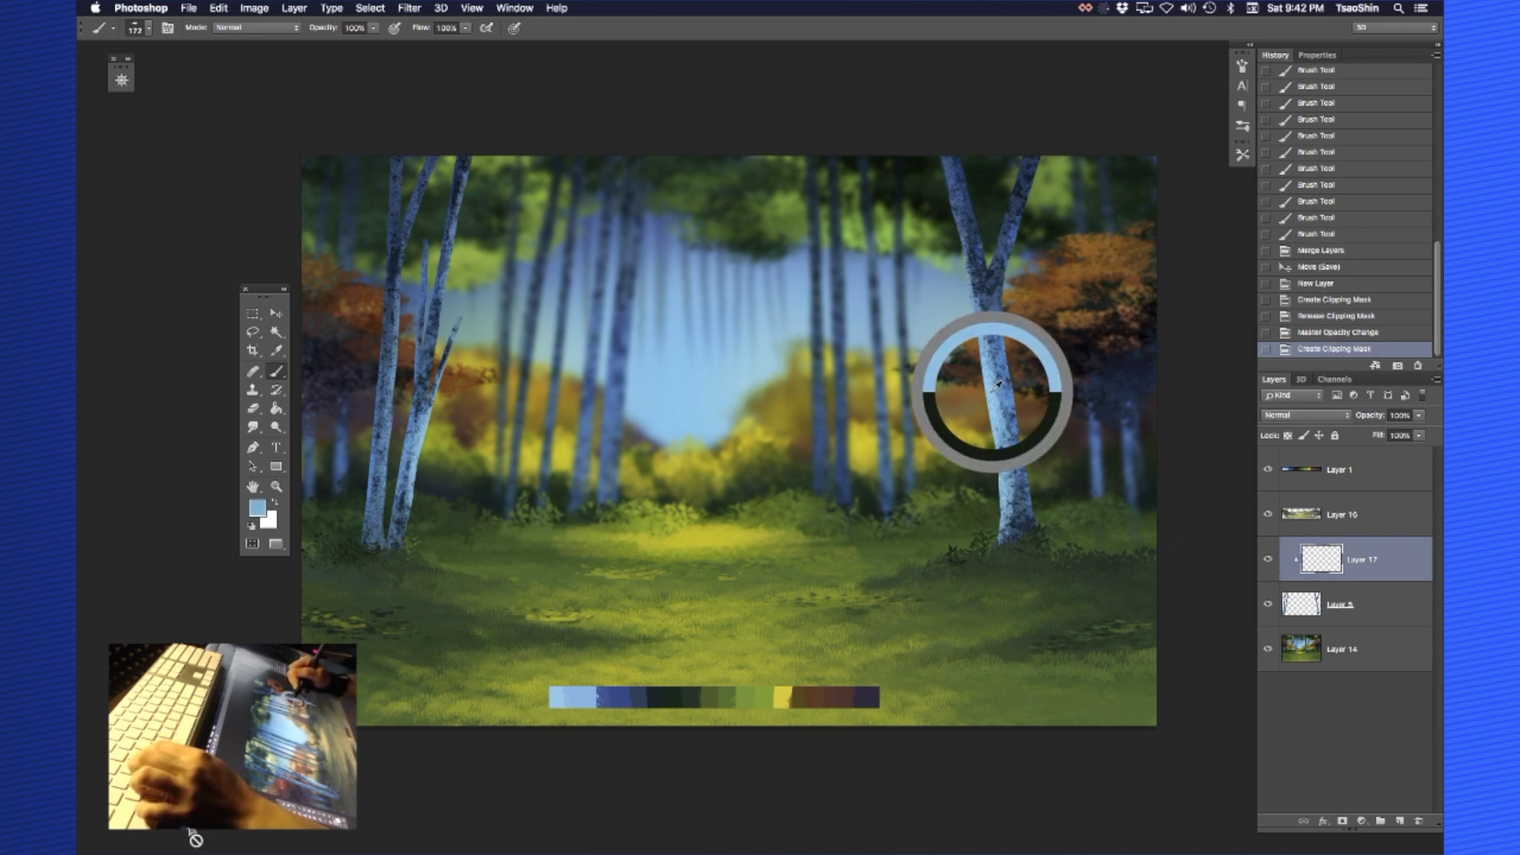
key(n)
drag(691, 288, 654, 242)
click(951, 270)
drag(957, 240, 948, 226)
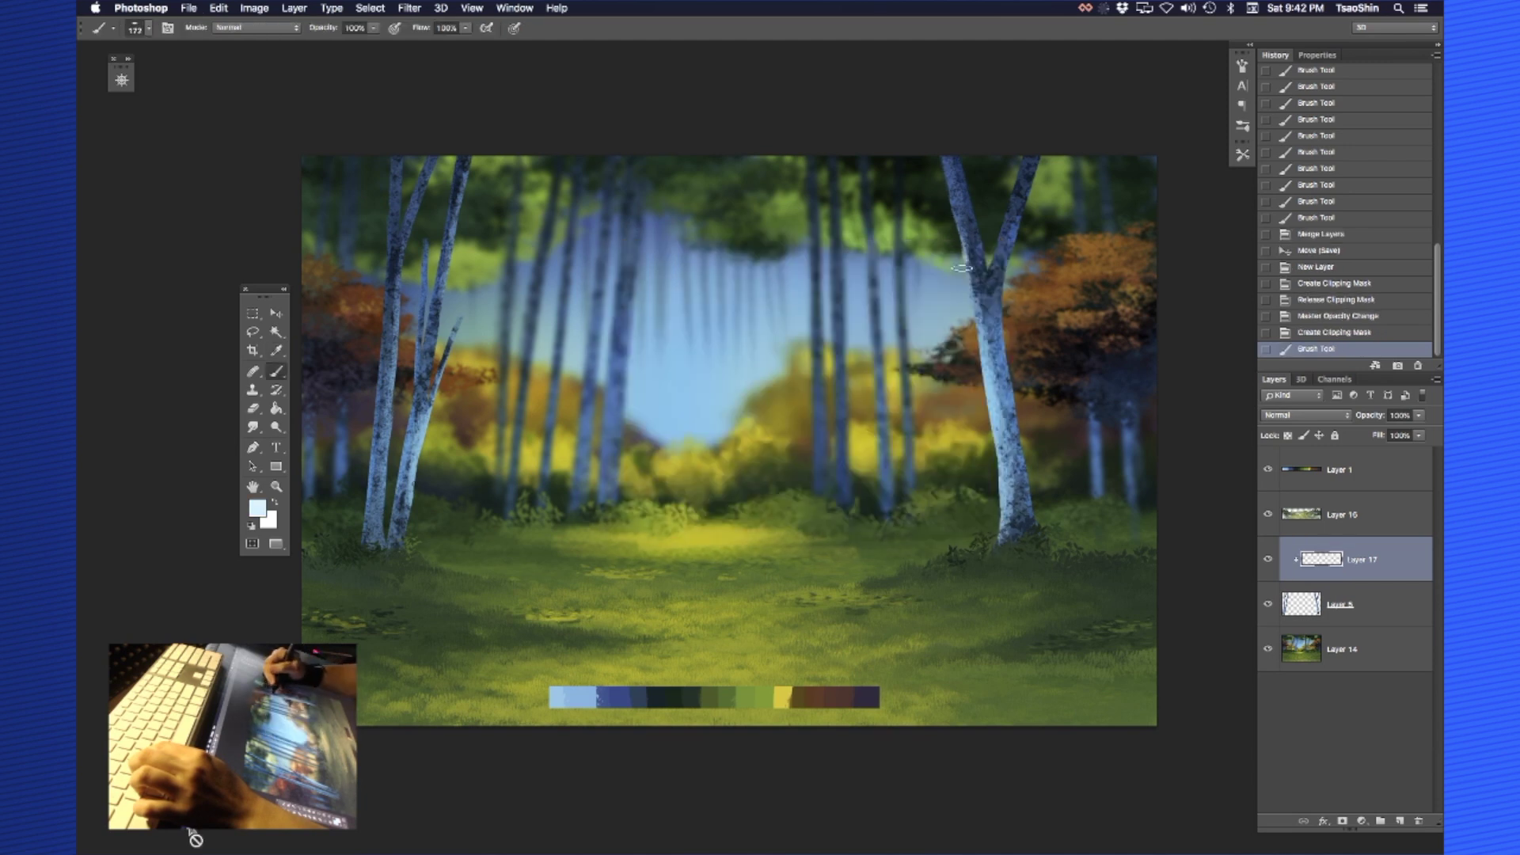
drag(967, 330, 970, 341)
drag(979, 406, 990, 532)
mouse_move(960, 312)
mouse_down()
mouse_move(976, 325)
mouse_move(986, 270)
mouse_move(981, 341)
mouse_up()
key(e)
key(b)
drag(979, 341, 984, 357)
Paint pale blue highlights along the inner edges of the left foreground trunks with a smaller brush, softening their upper ends with the eraser
key(space)
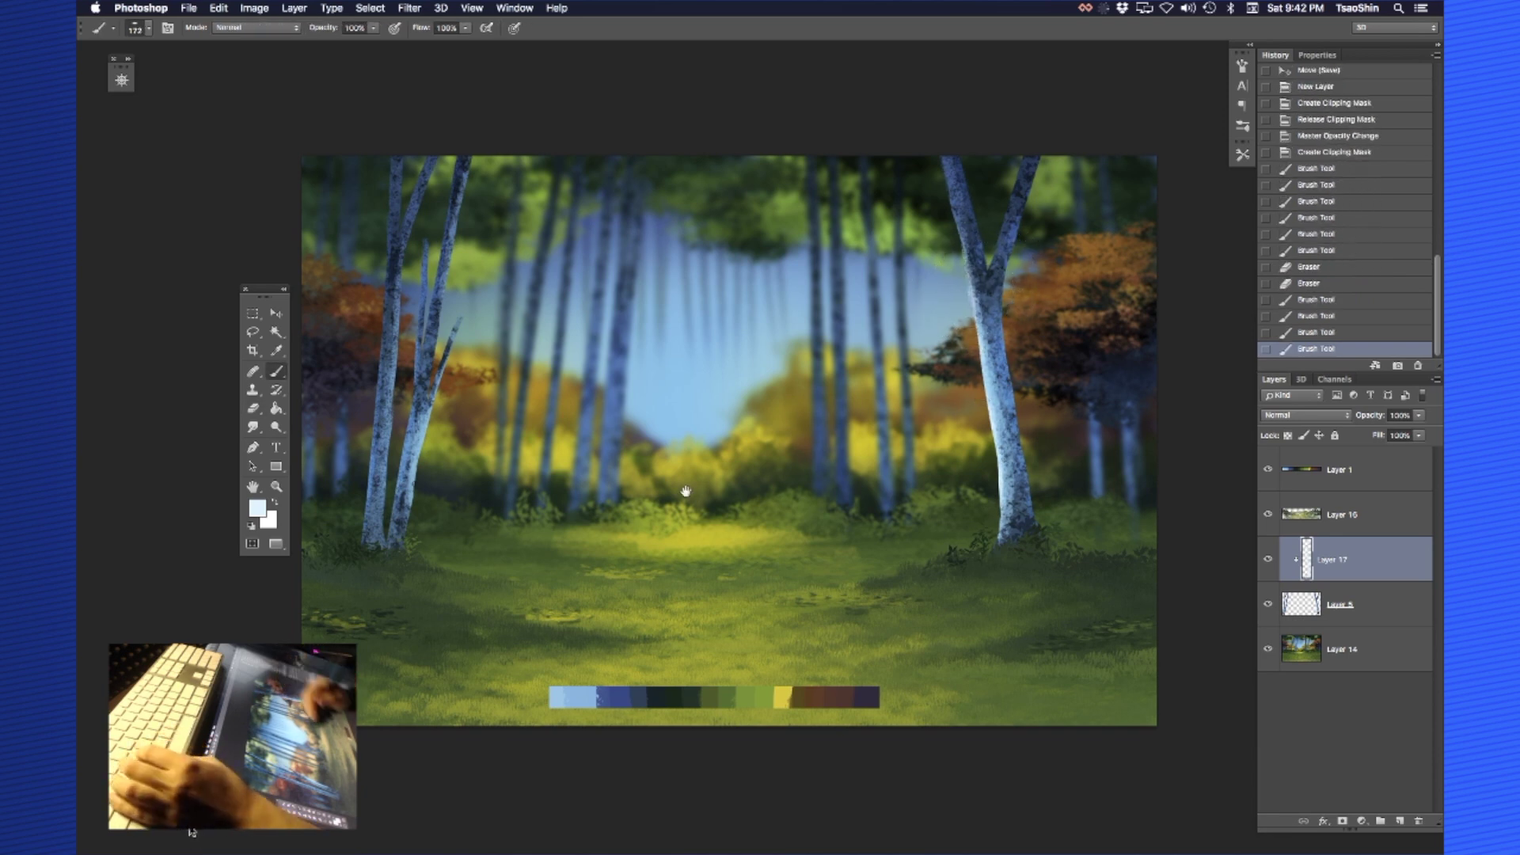
drag(685, 491, 714, 510)
drag(460, 532, 455, 479)
drag(483, 401, 475, 224)
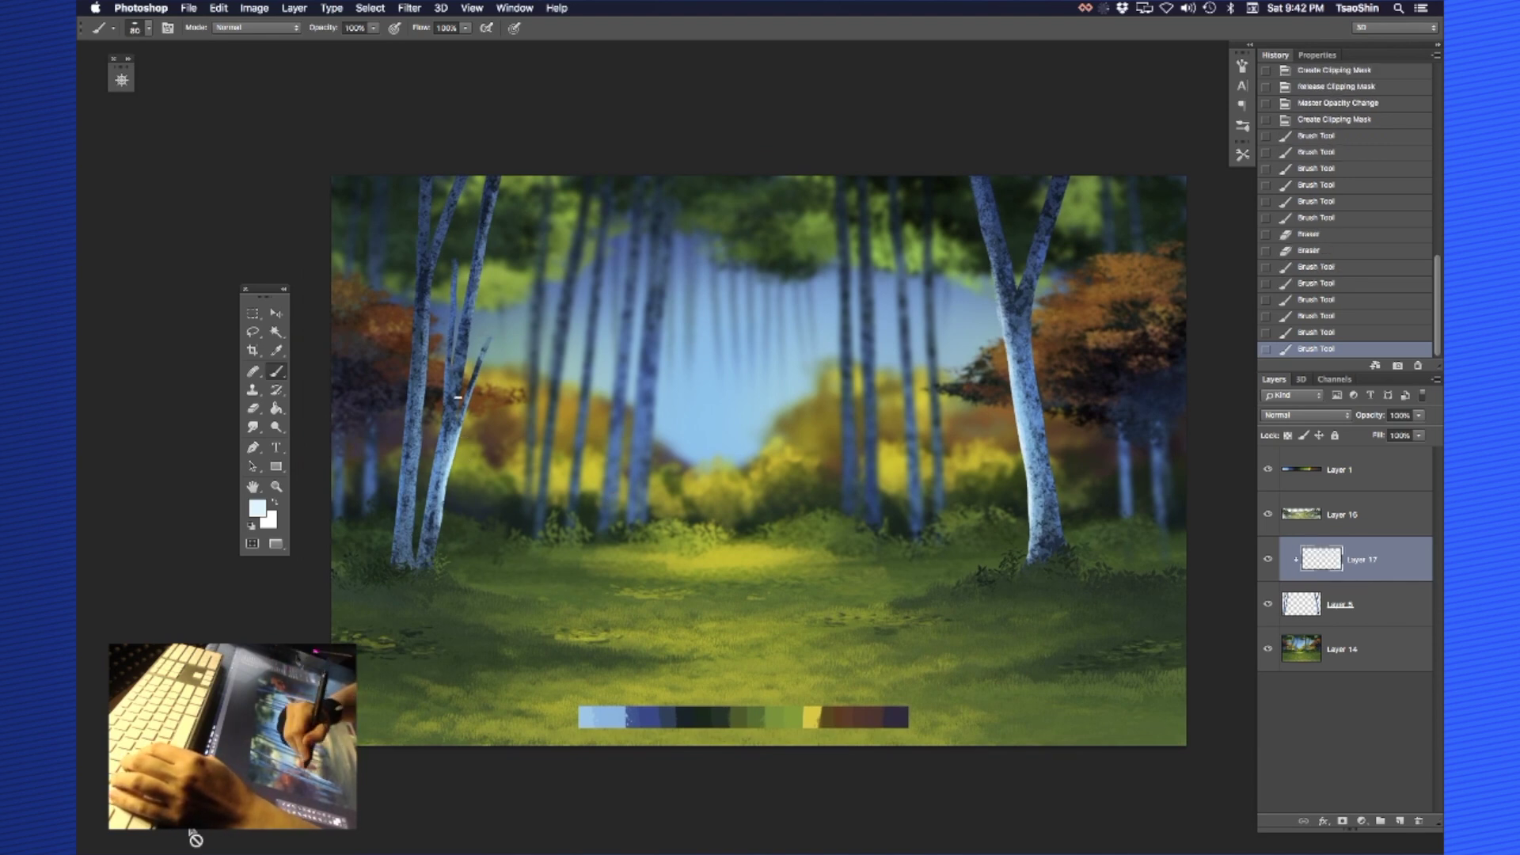
drag(474, 327, 484, 229)
drag(483, 292, 494, 206)
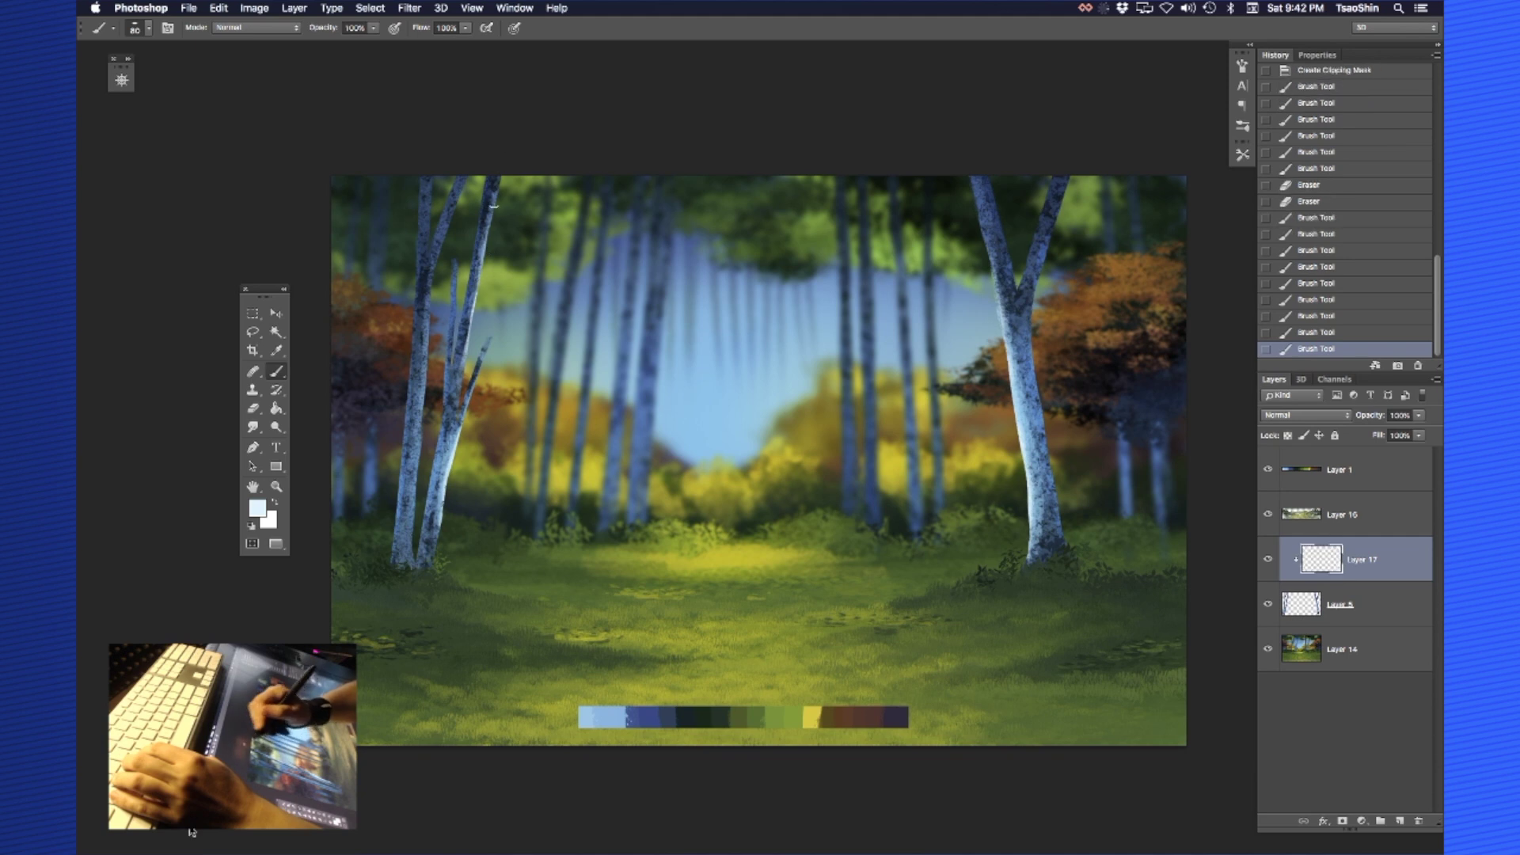
drag(415, 525, 425, 413)
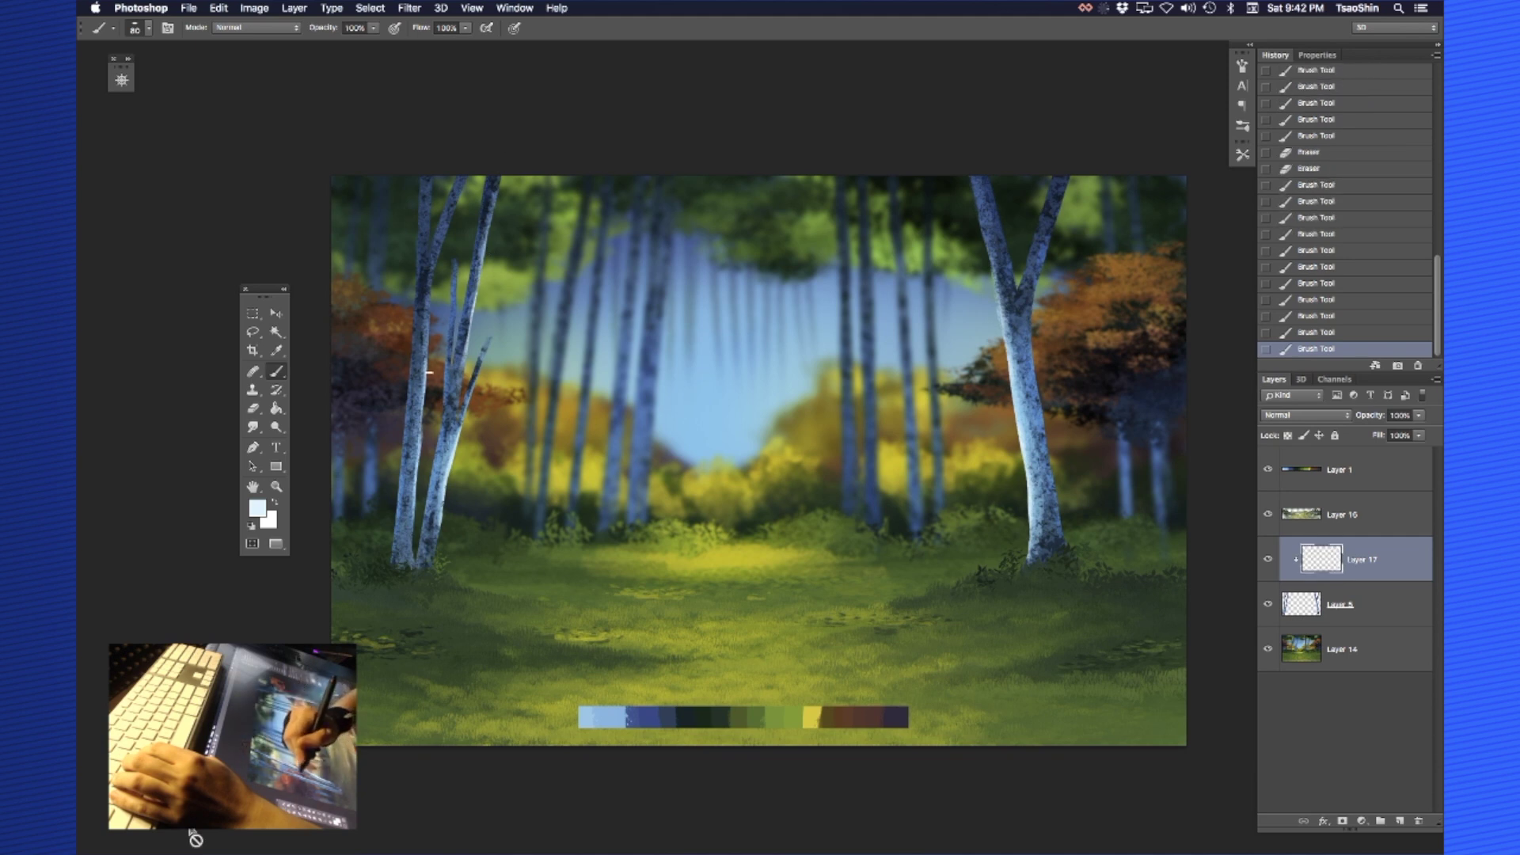
click(469, 181)
key(e)
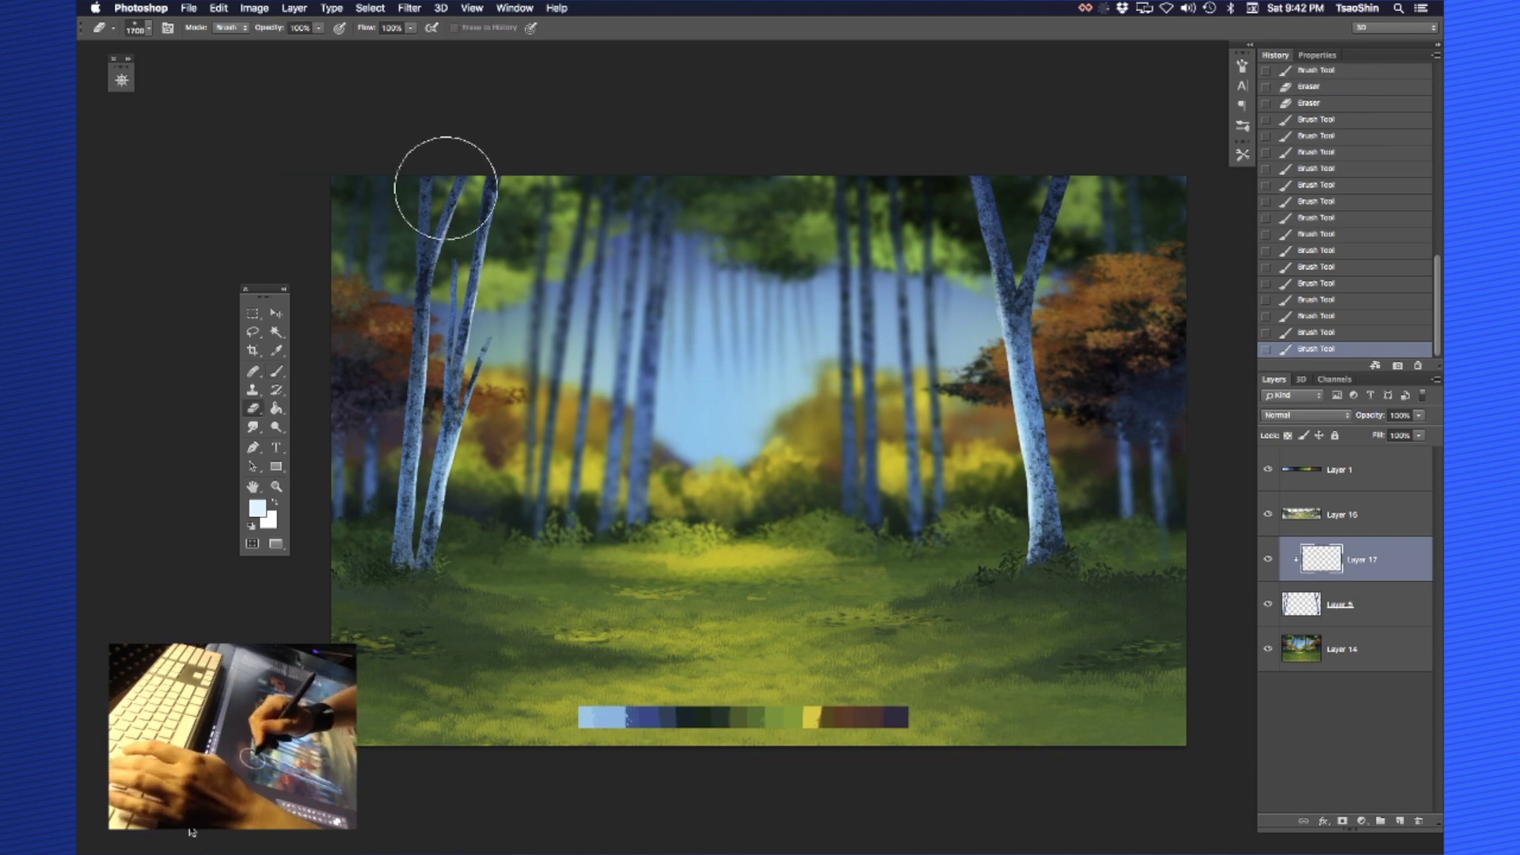
drag(445, 188, 471, 174)
key(b)
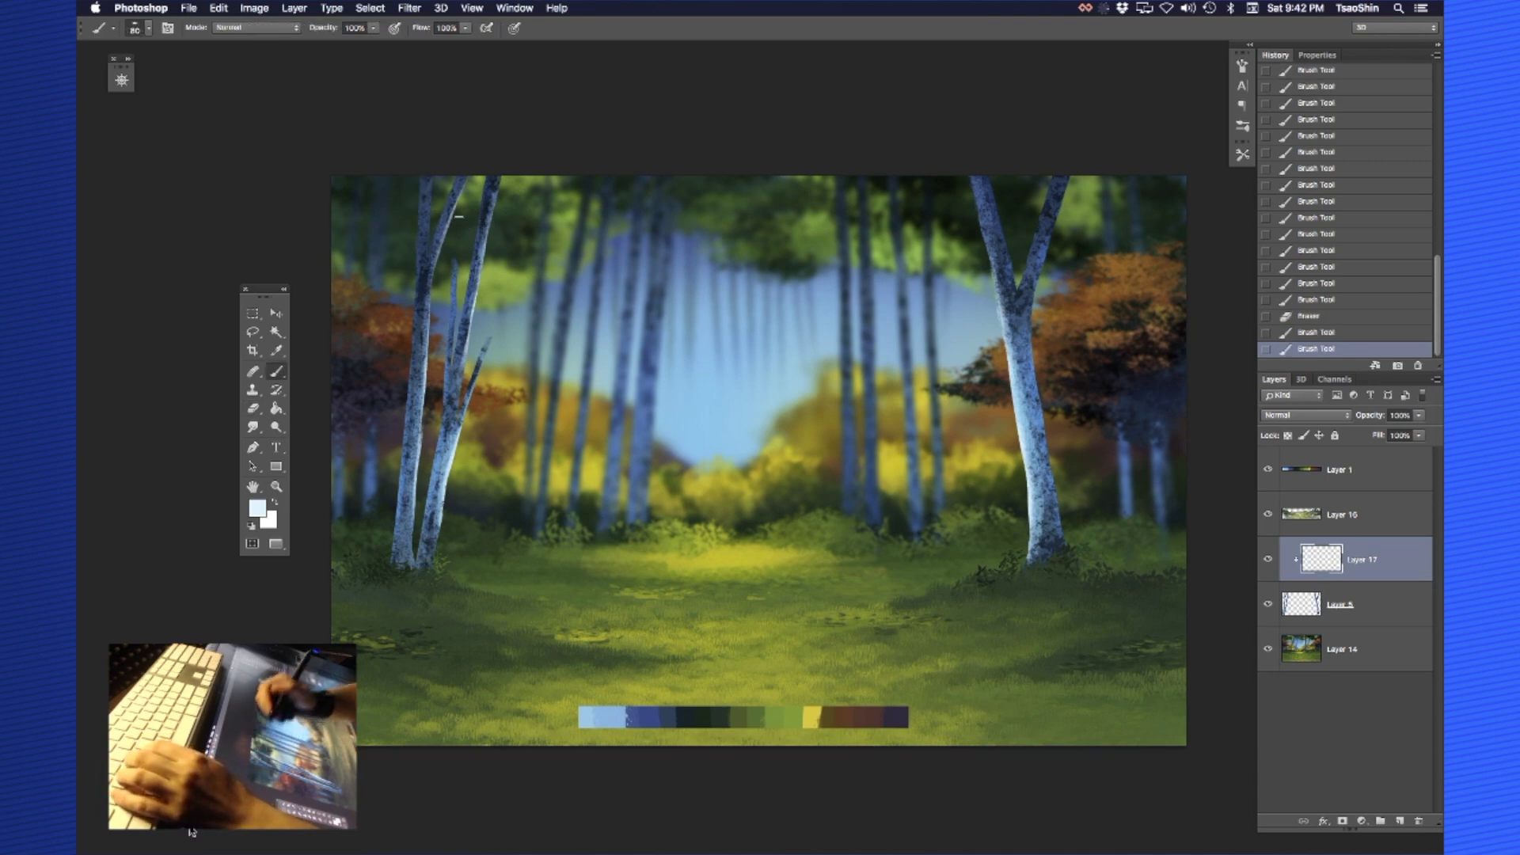
Touch up the highlight at the right trunk's fork and erase excess highlights with a large soft eraser, including at the left trunks' upper ends
drag(993, 279, 1006, 320)
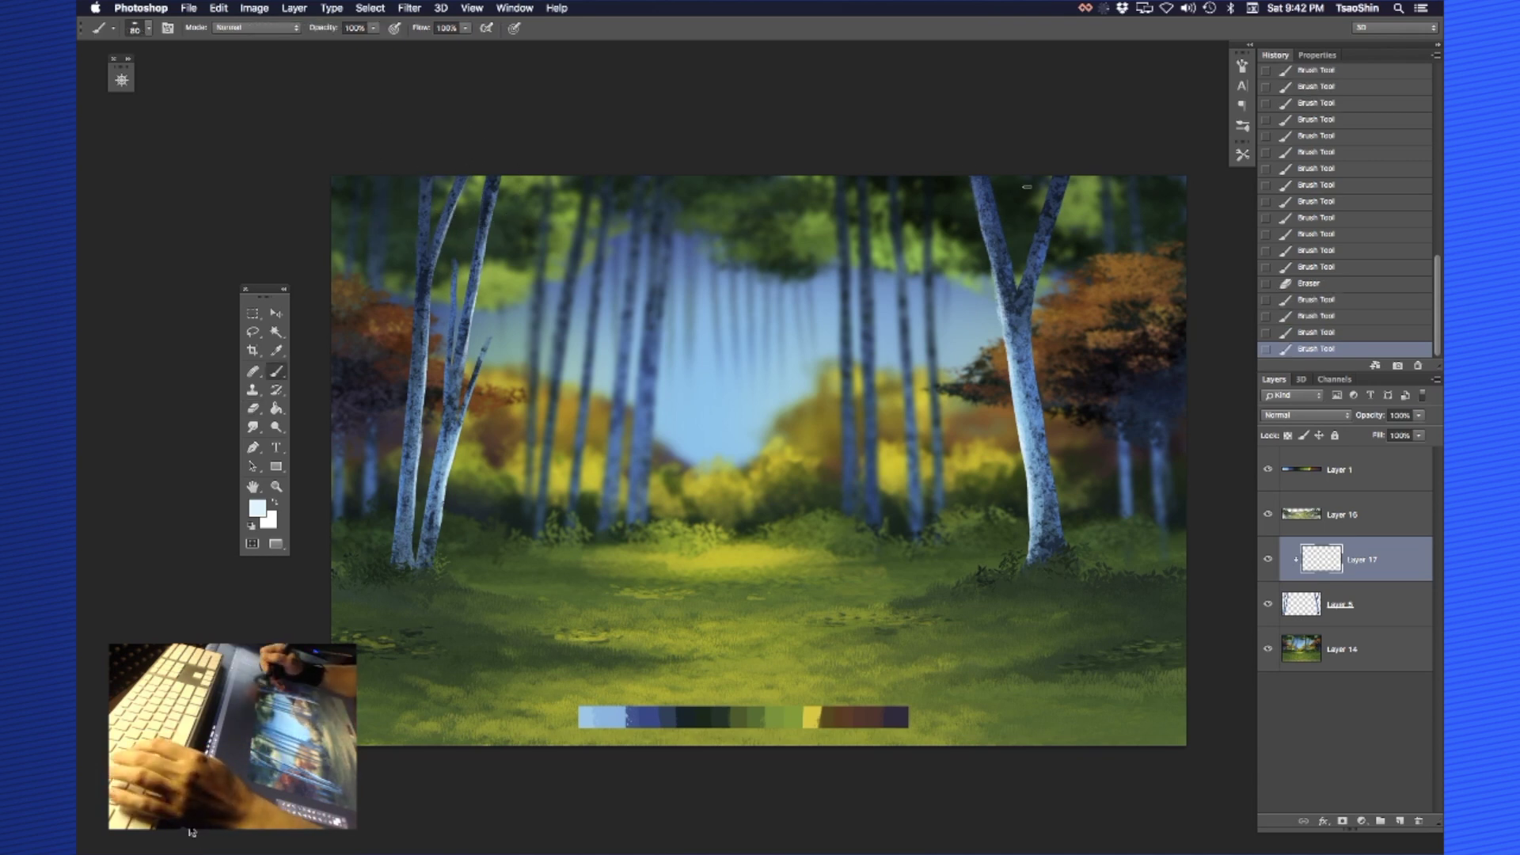
key(e)
drag(450, 146, 487, 243)
drag(730, 333, 681, 357)
key(v)
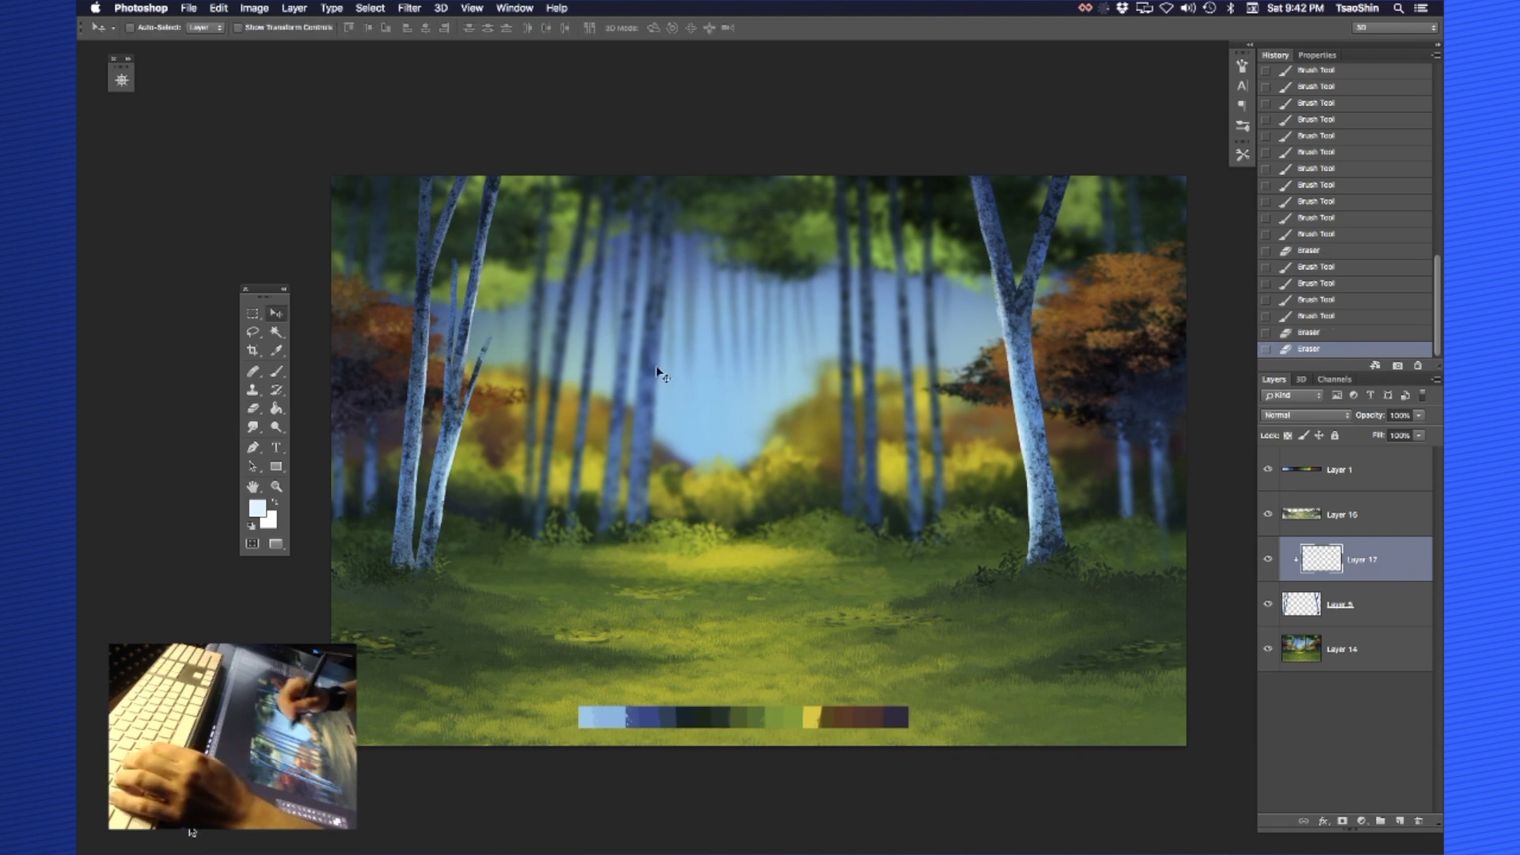
key(b)
key(e)
mouse_move(1057, 342)
mouse_down()
mouse_move(1073, 380)
mouse_move(1061, 360)
mouse_up()
Highlight the outer branch of the forked right trunk in pale blue and erase the highlight near the branch's upper end
key(b)
drag(1018, 295, 1047, 210)
drag(1030, 261, 1050, 209)
key(e)
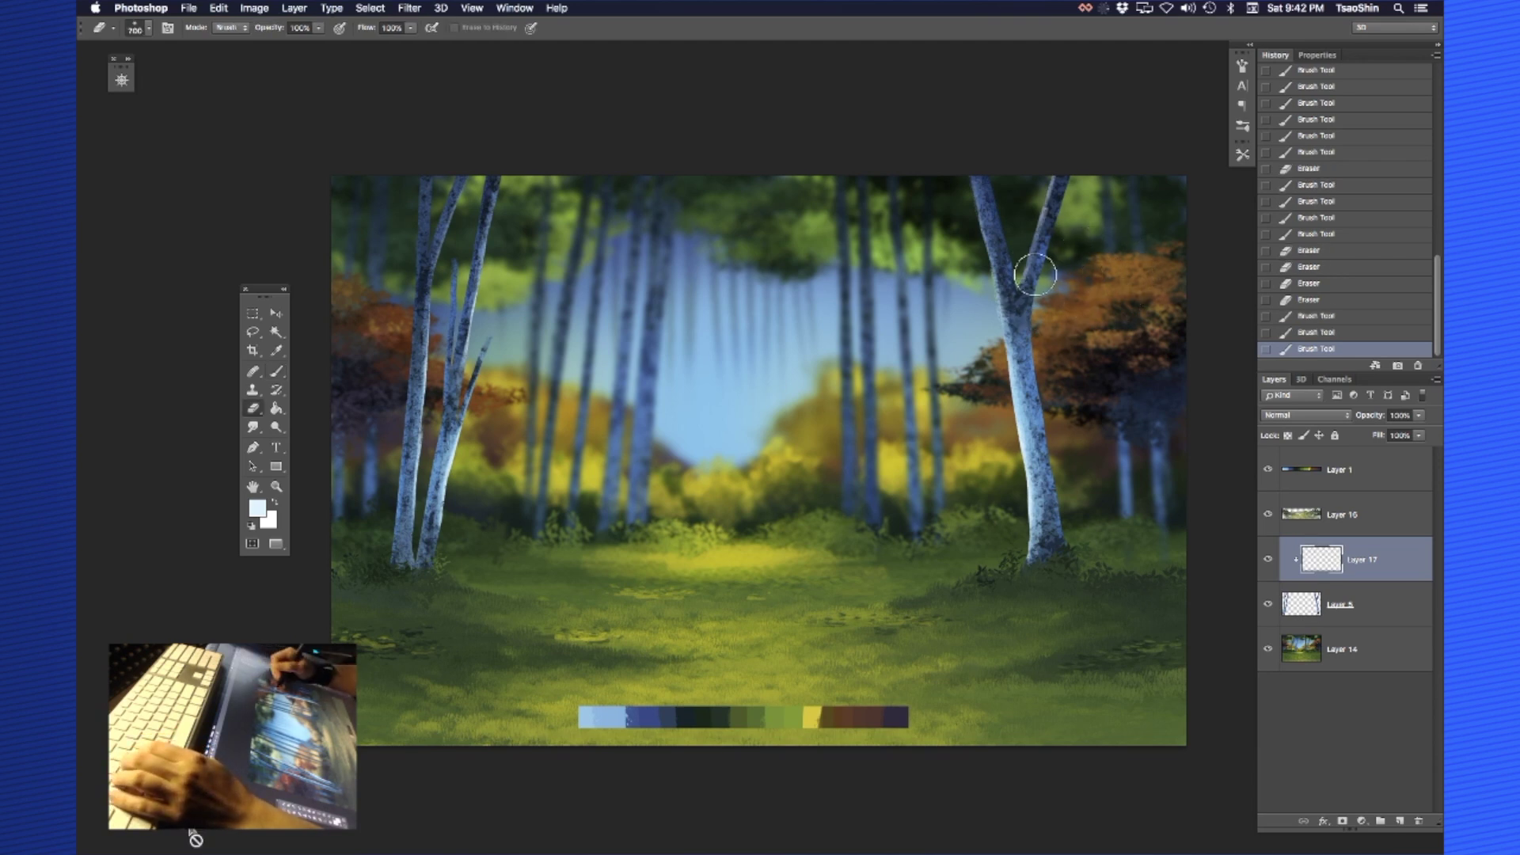
click(1080, 196)
key(b)
click(1079, 441)
Sample the sky blue and paint reflected light along the shadowed outer edges of the foreground trunks
alt+click(689, 400)
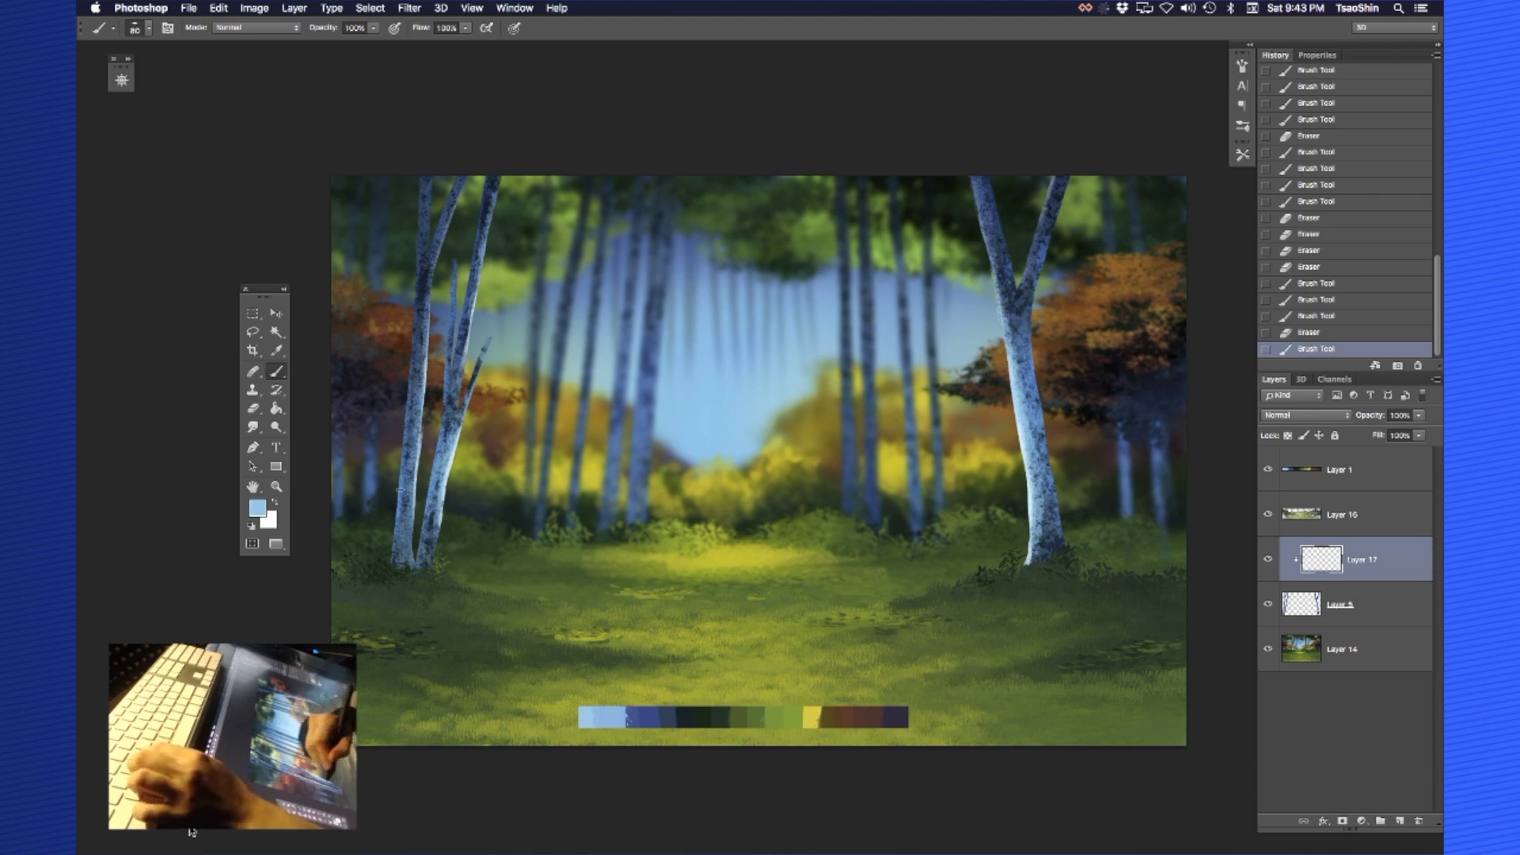
drag(394, 491, 402, 404)
mouse_move(403, 400)
mouse_down()
mouse_move(399, 456)
mouse_move(410, 297)
mouse_up()
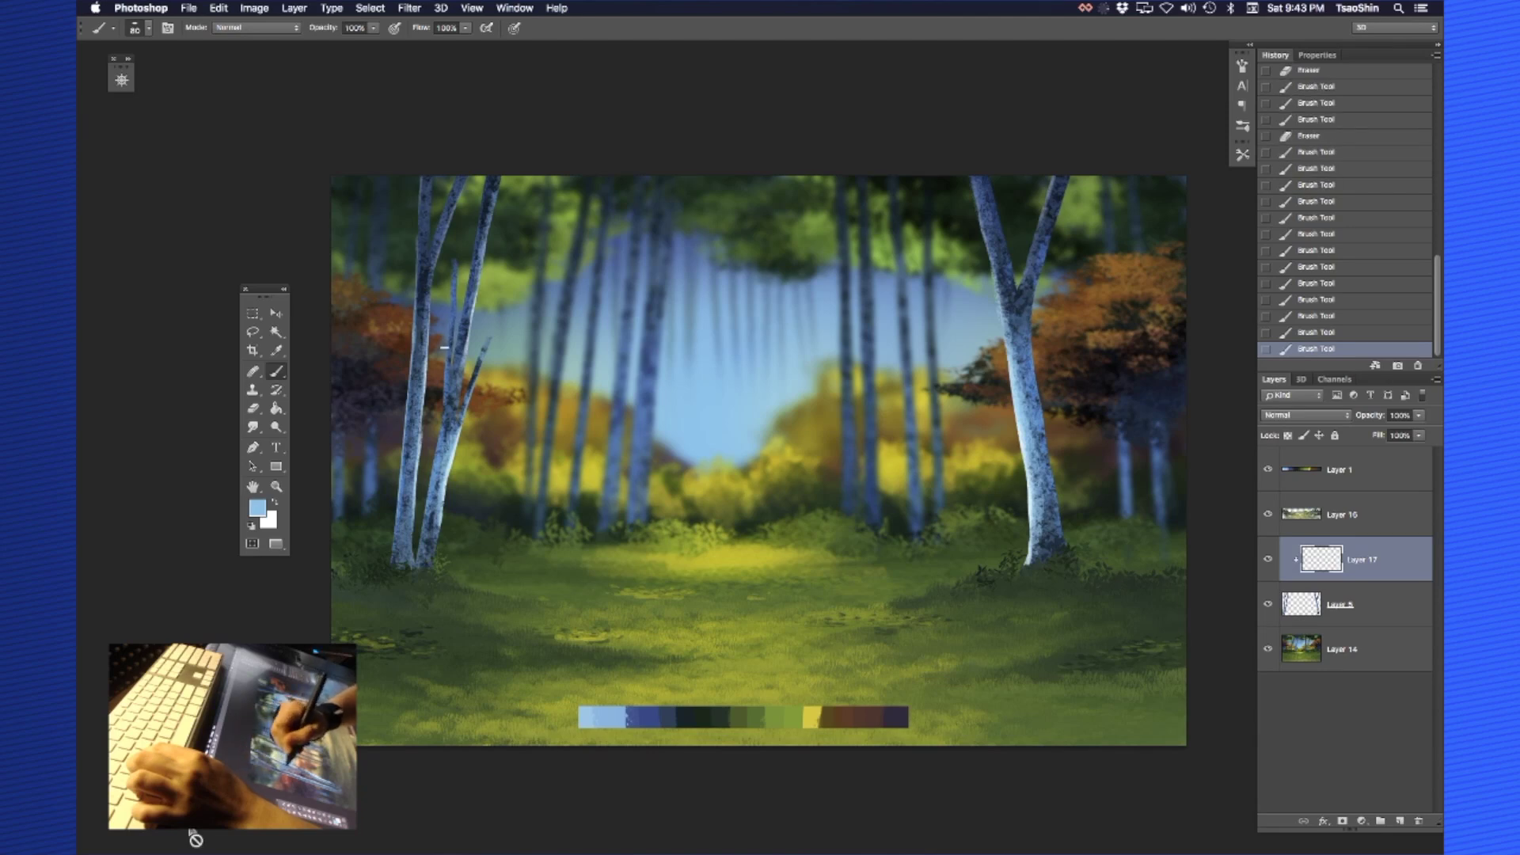
key(space)
drag(1075, 465, 1064, 471)
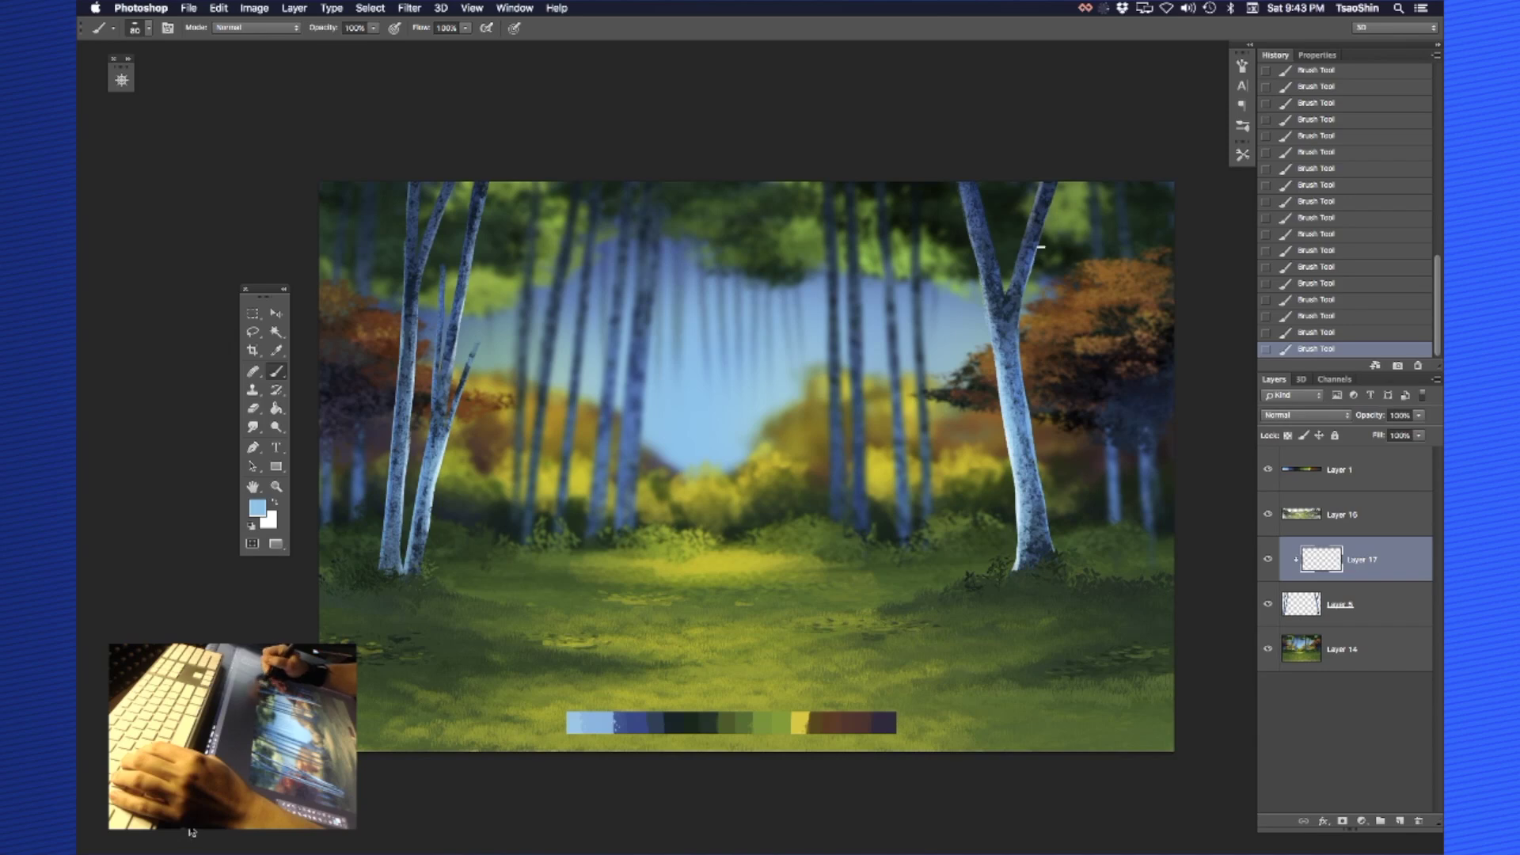
key(space)
drag(971, 489, 983, 480)
key(v)
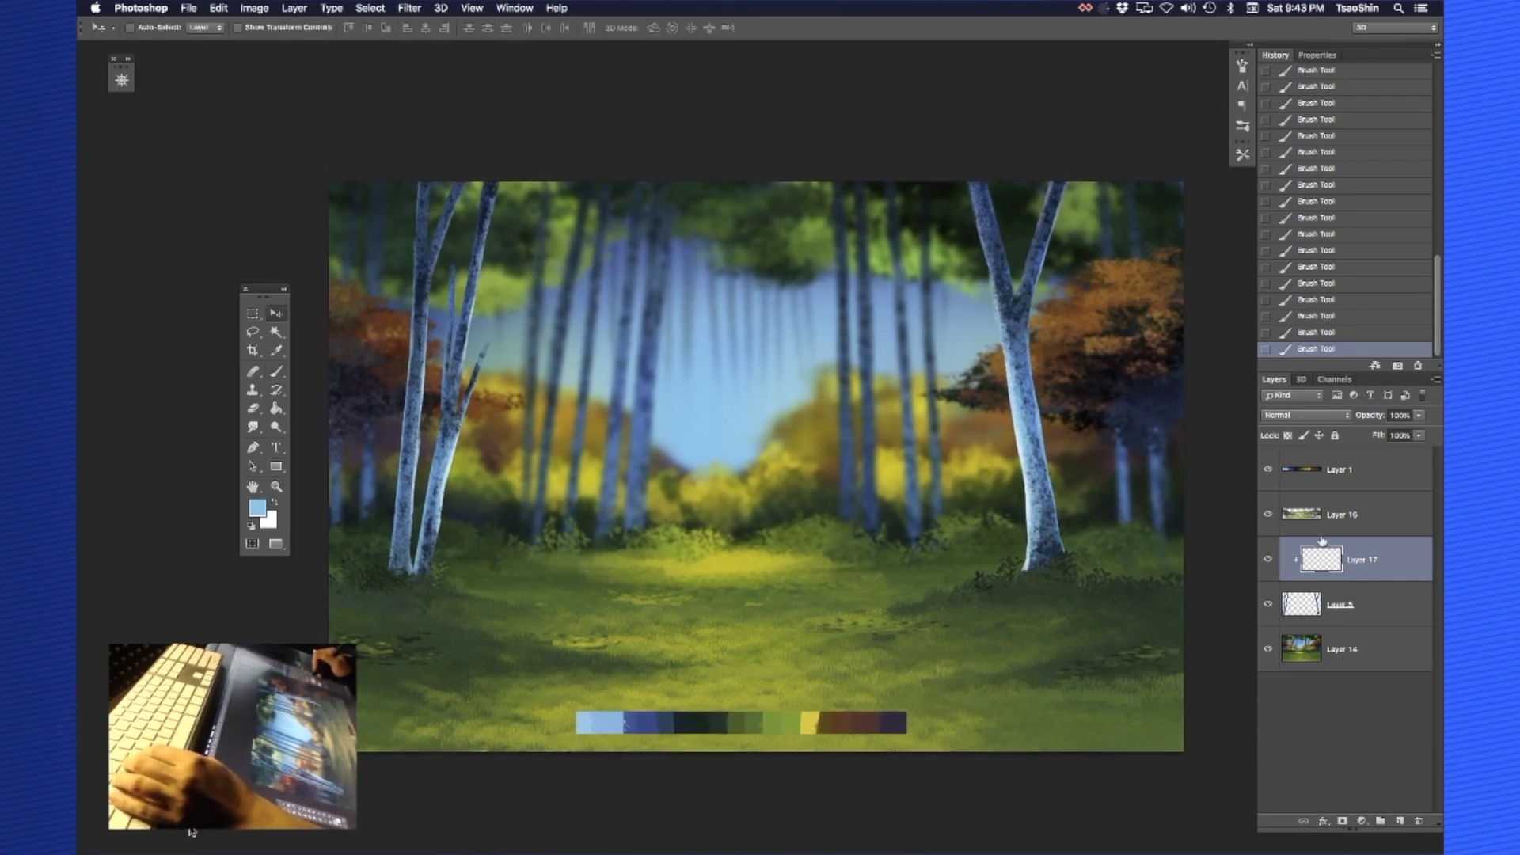
Merge the clipped highlight layer into the trunk layer and add a new layer above the ground-leaf layer
key(super+e)
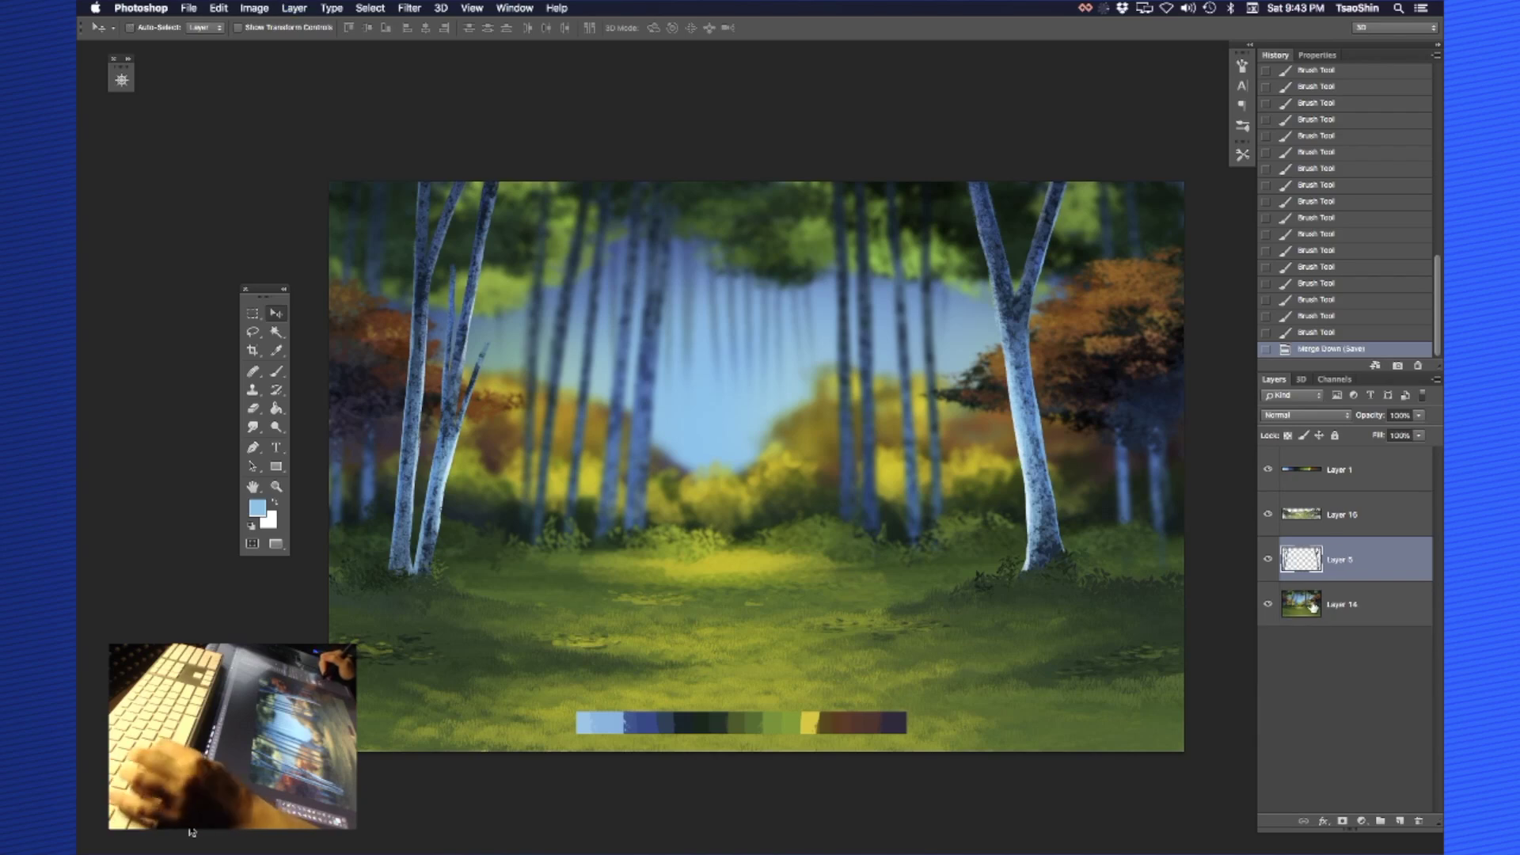
click(1314, 511)
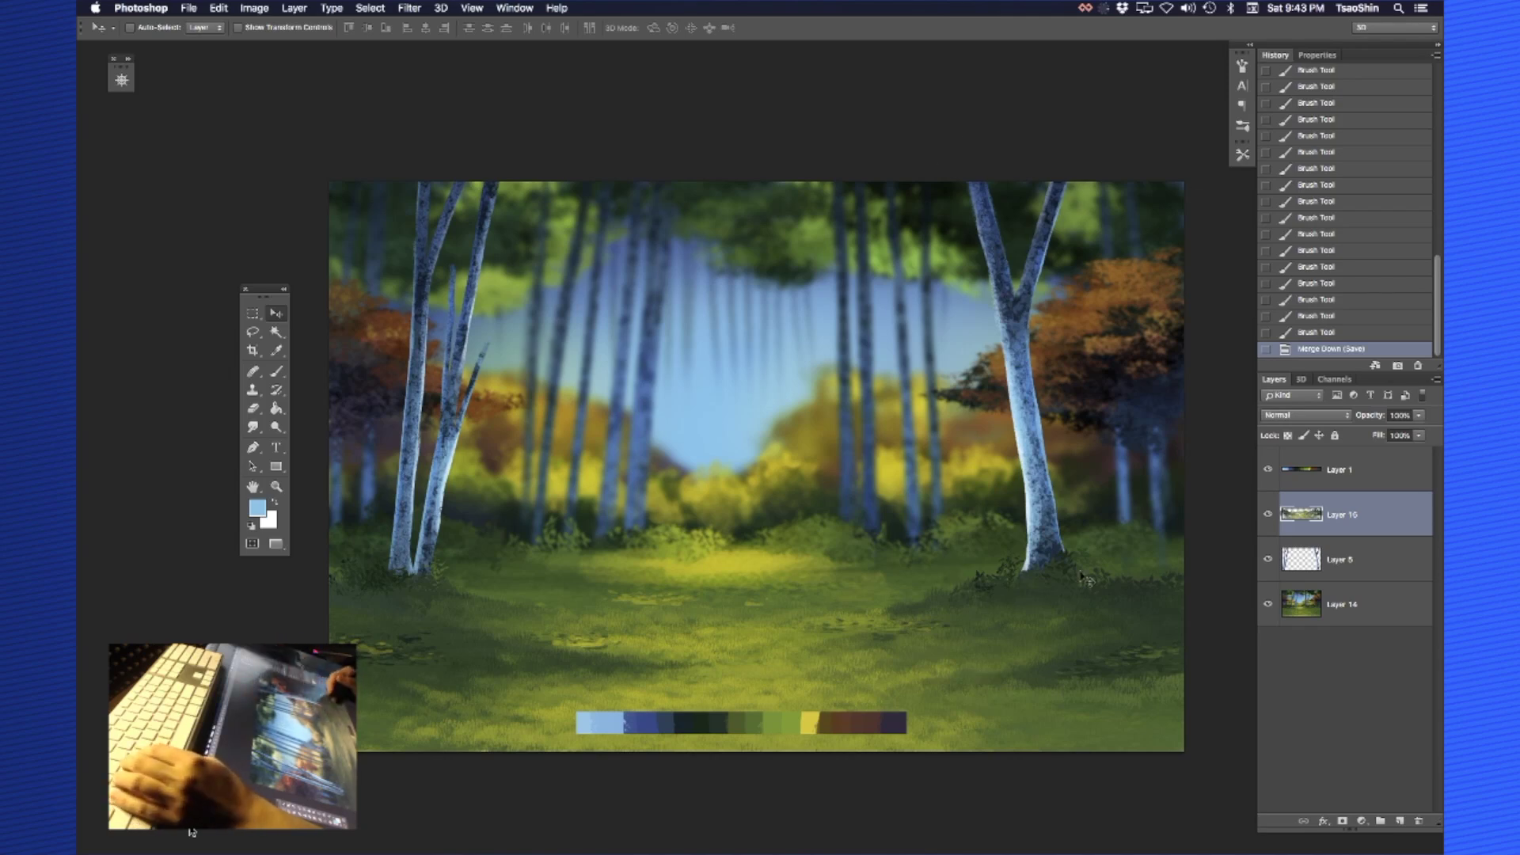
key(alt+shift+super+n)
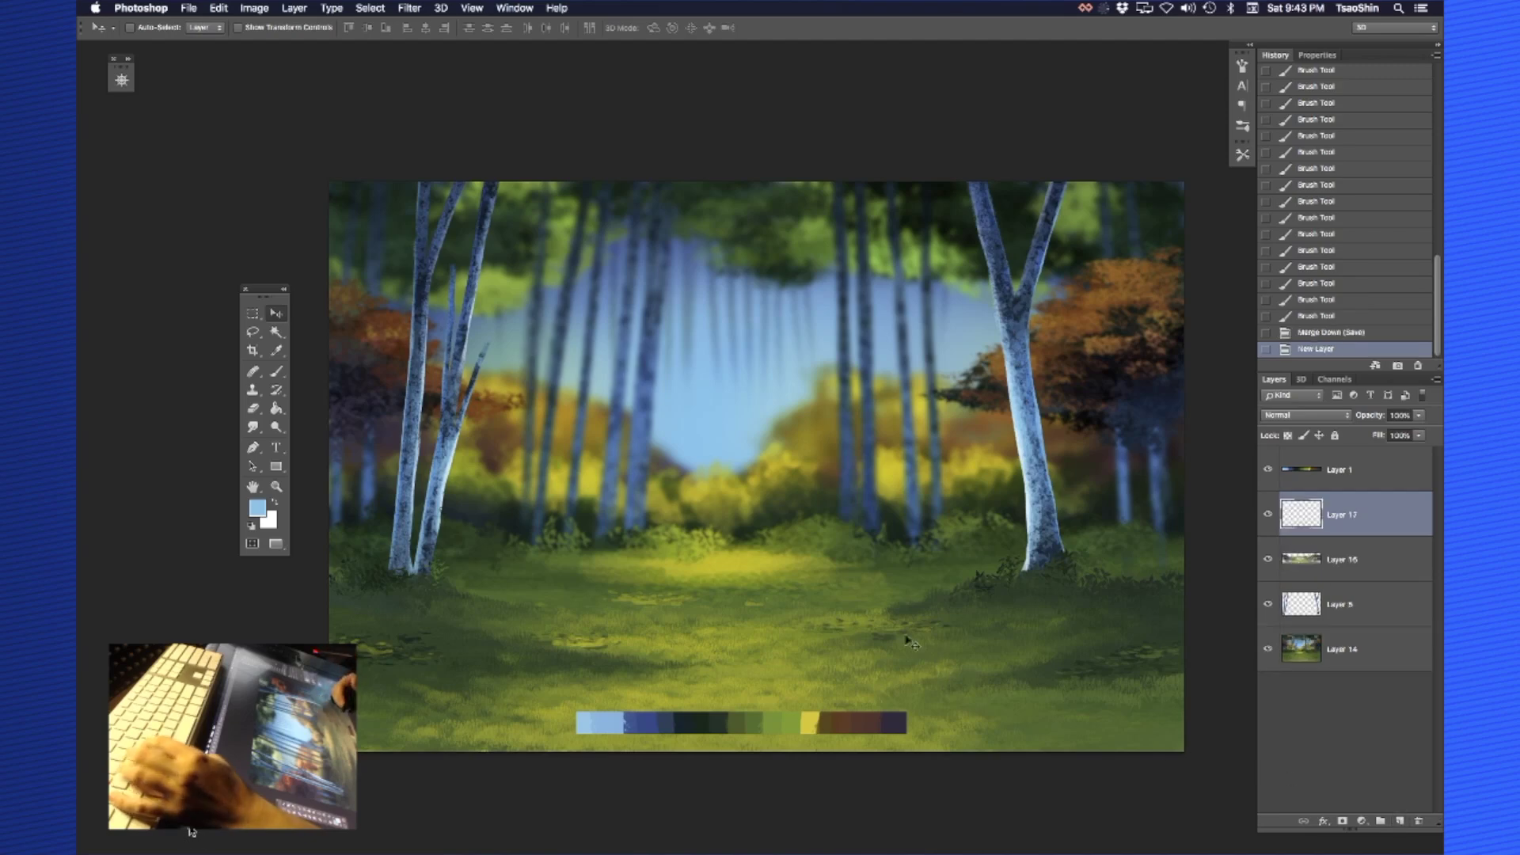
Choose the 250 px leaf-cluster brush, enlarge it to about 1000 px, and sample the dark green from the palette strip
key(b)
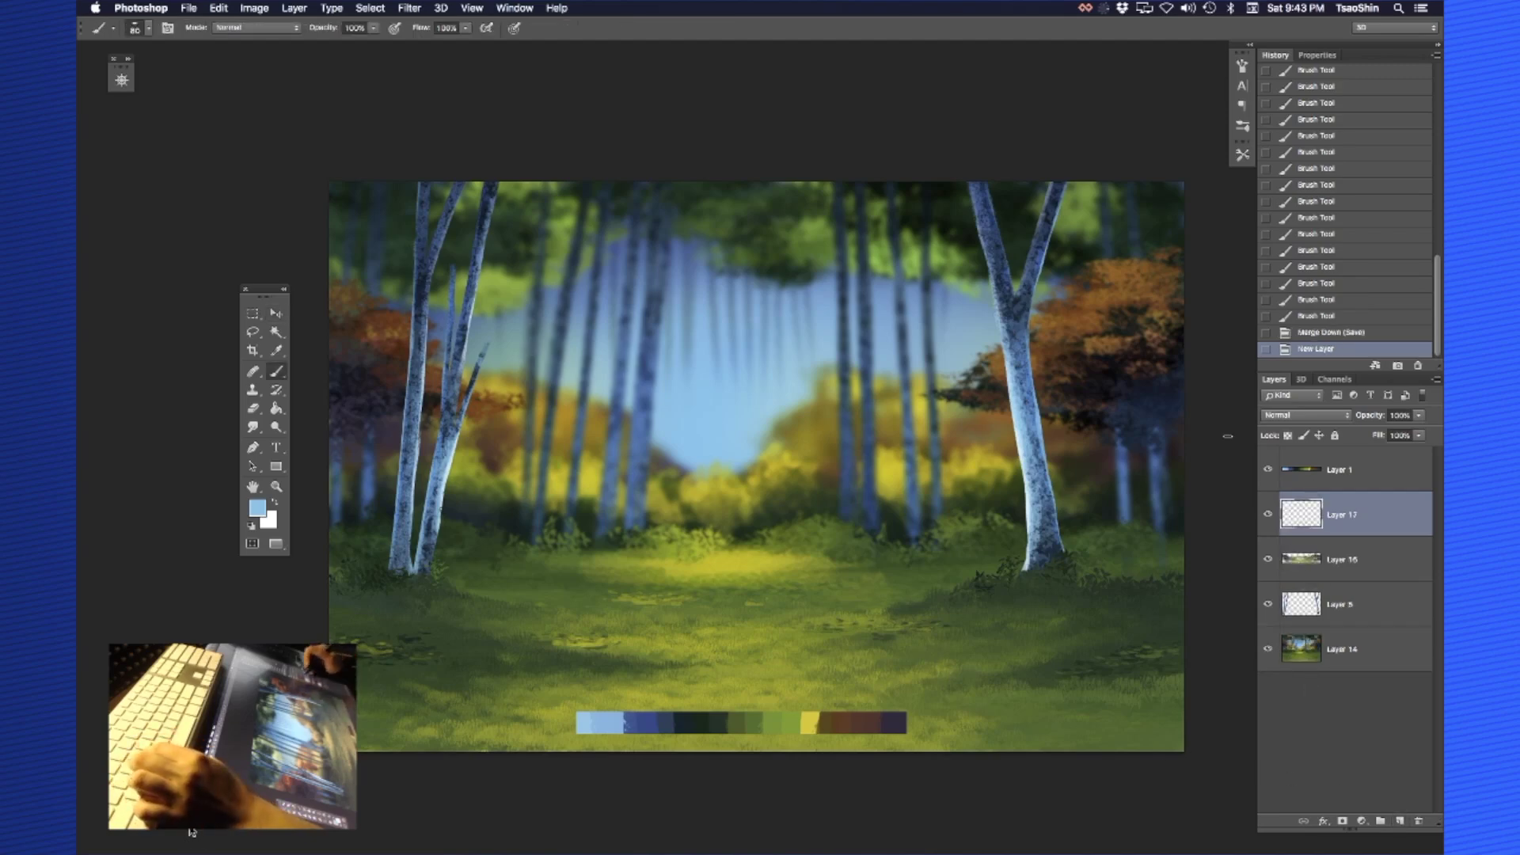
right_click(641, 400)
click(1038, 674)
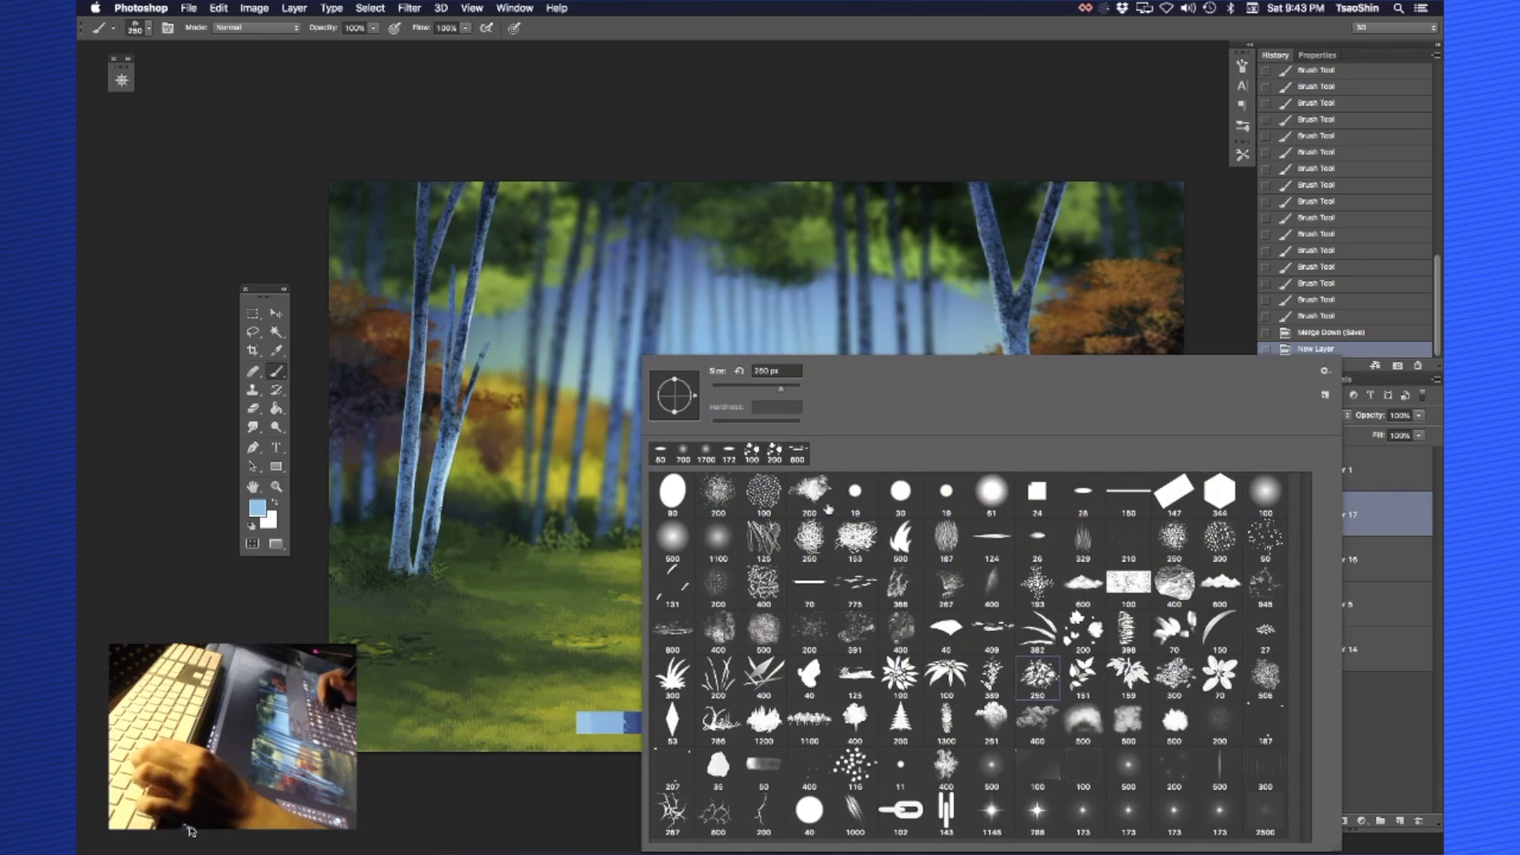
alt+click(514, 233)
key(bracketright)
key(bracketright)
key(bracketright)
key(bracketright)
key(bracketright)
key(bracketright)
key(bracketright)
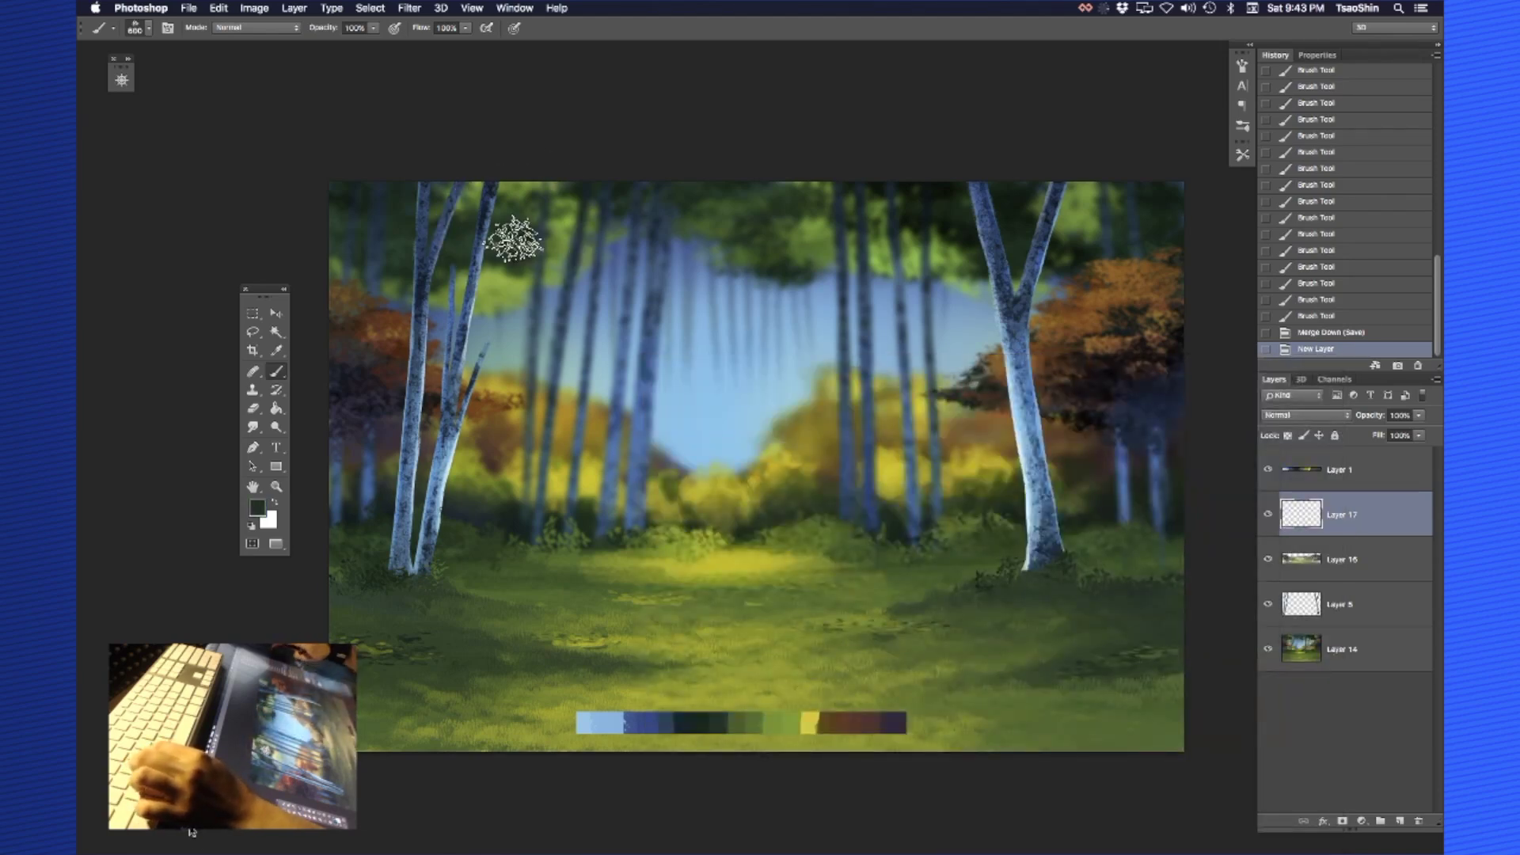
alt+click(682, 724)
key(bracketright)
key(bracketright)
key(bracketright)
key(bracketright)
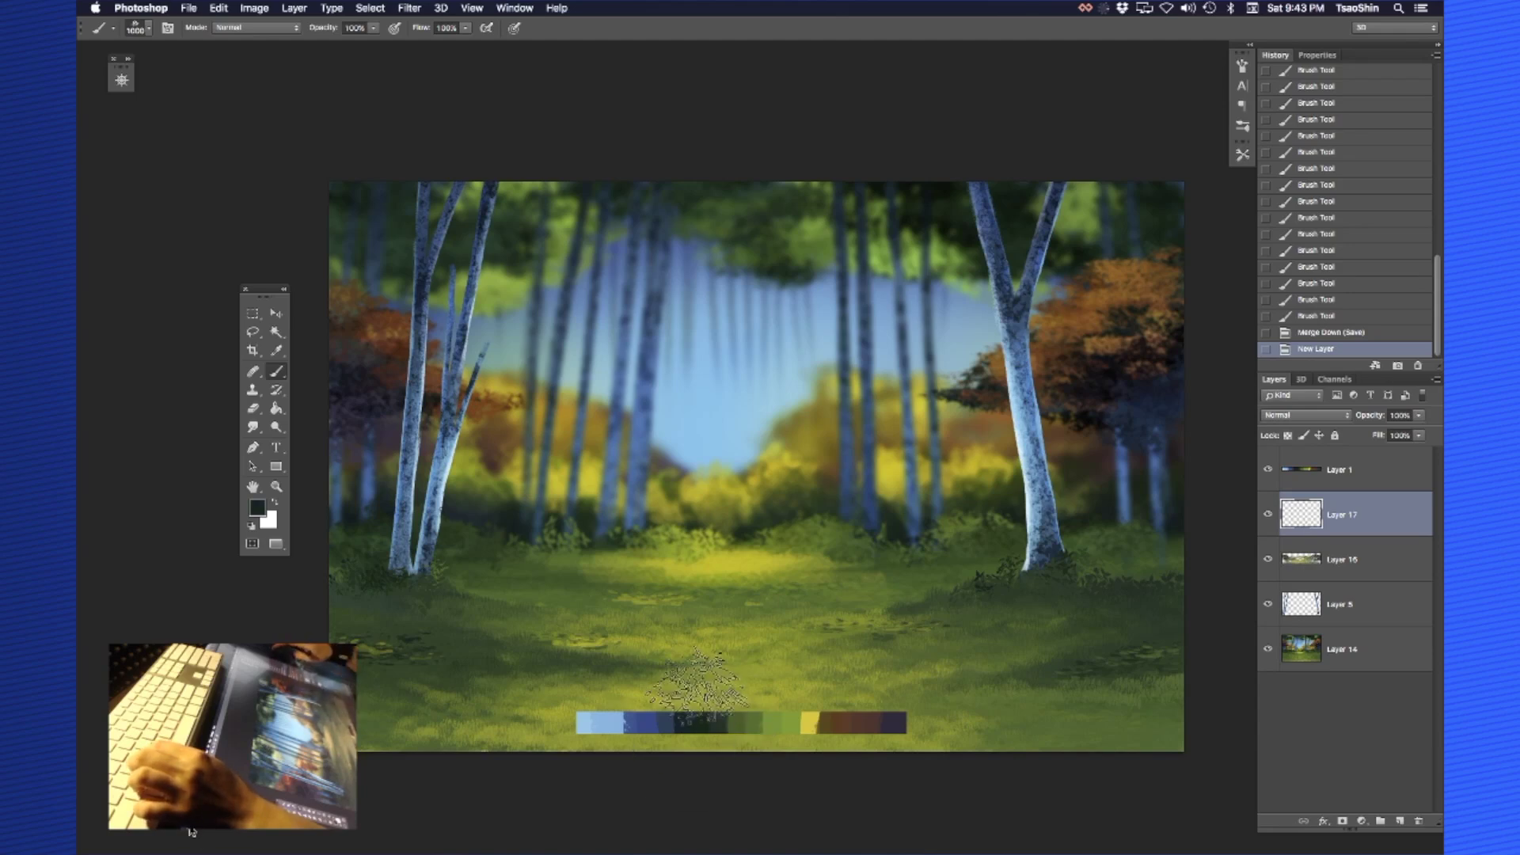
Paint dark overhanging foliage across the upper left and upper right corners of the painting, covering the tops of the foreground trunks
mouse_move(415, 193)
mouse_down()
mouse_move(478, 204)
mouse_move(356, 241)
mouse_move(373, 236)
mouse_up()
drag(526, 203, 590, 194)
drag(432, 179, 601, 150)
mouse_move(966, 170)
mouse_down()
mouse_move(1056, 182)
mouse_move(1082, 151)
mouse_move(1068, 163)
mouse_move(1113, 210)
mouse_up()
drag(924, 181, 962, 187)
drag(1068, 195, 1165, 223)
click(1163, 257)
drag(1061, 257, 1067, 95)
Compare the painting with and without the new foliage layer by toggling its visibility
key(v)
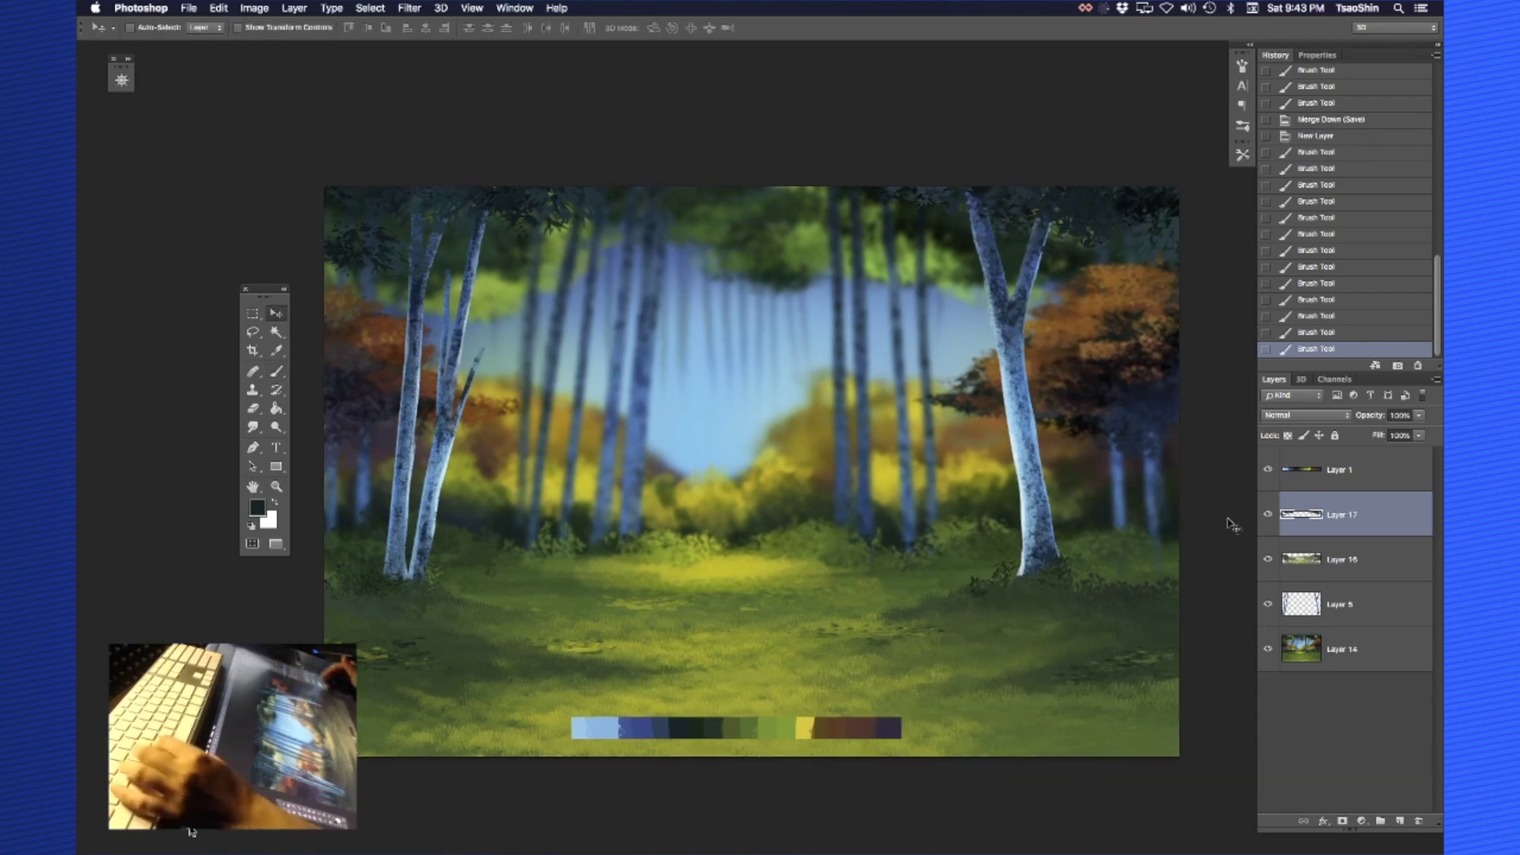
click(1268, 516)
click(1268, 518)
click(1268, 518)
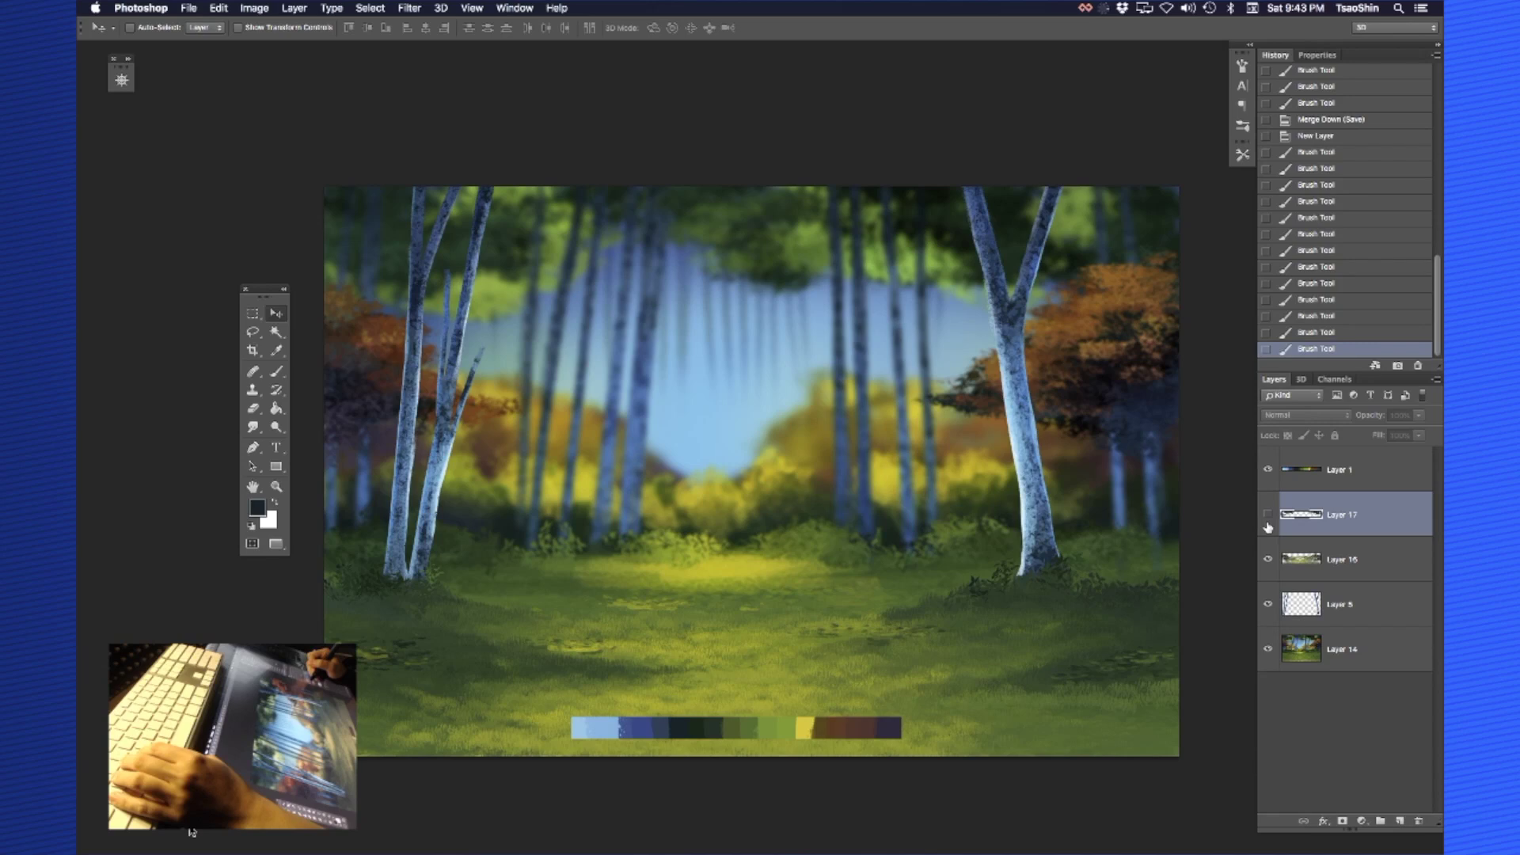
click(1268, 515)
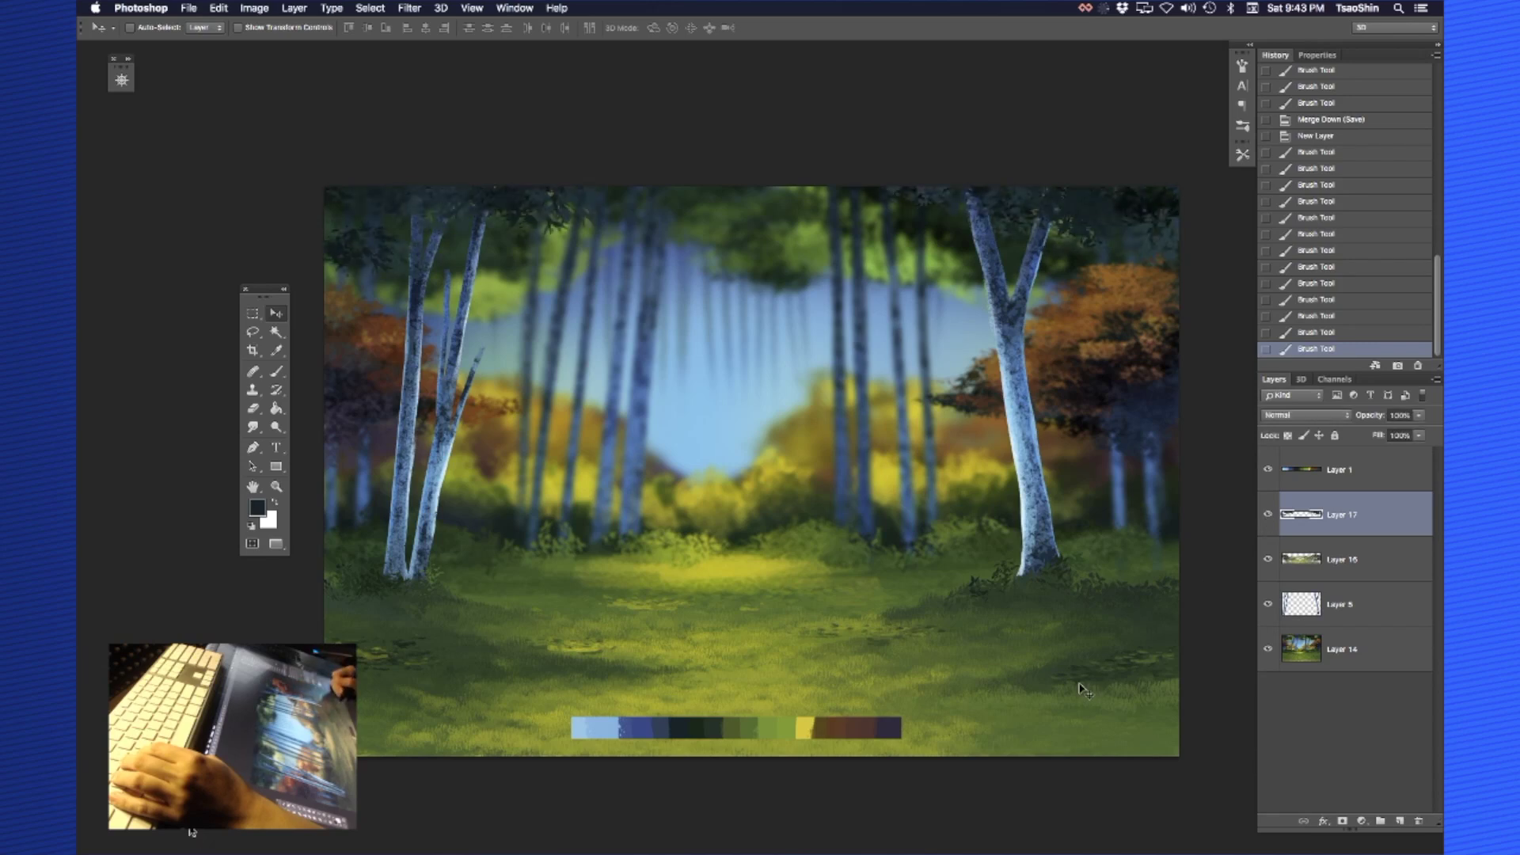
Sample a light green from the background foliage and paint lit leaves over the dark canopy in both upper corners
key(b)
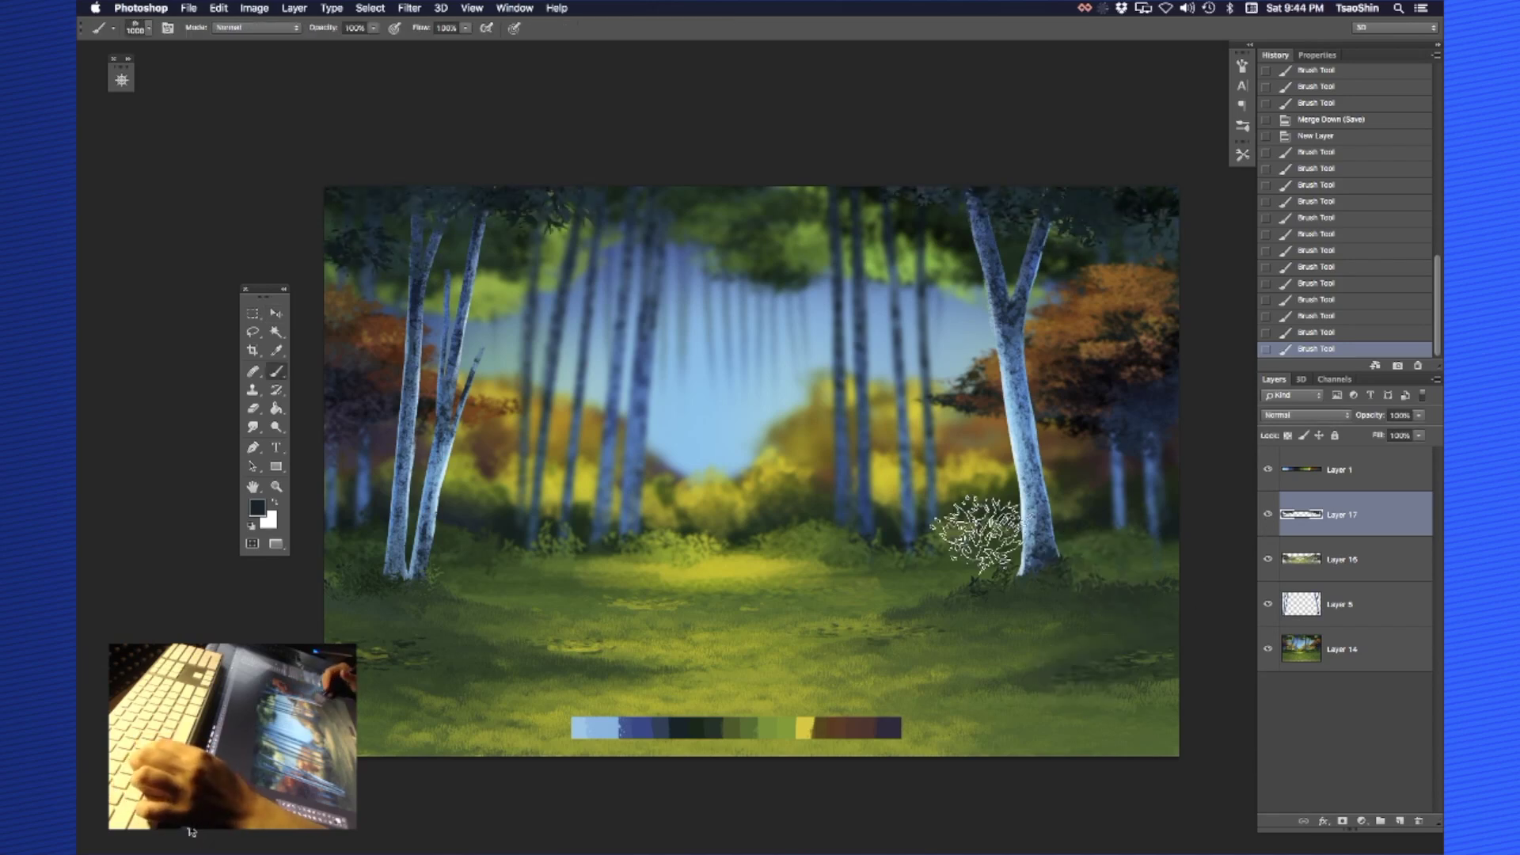
alt+click(499, 298)
drag(354, 250, 396, 258)
mouse_move(427, 204)
mouse_down()
mouse_move(467, 252)
mouse_move(505, 200)
mouse_move(584, 181)
mouse_move(558, 202)
mouse_move(597, 156)
mouse_up()
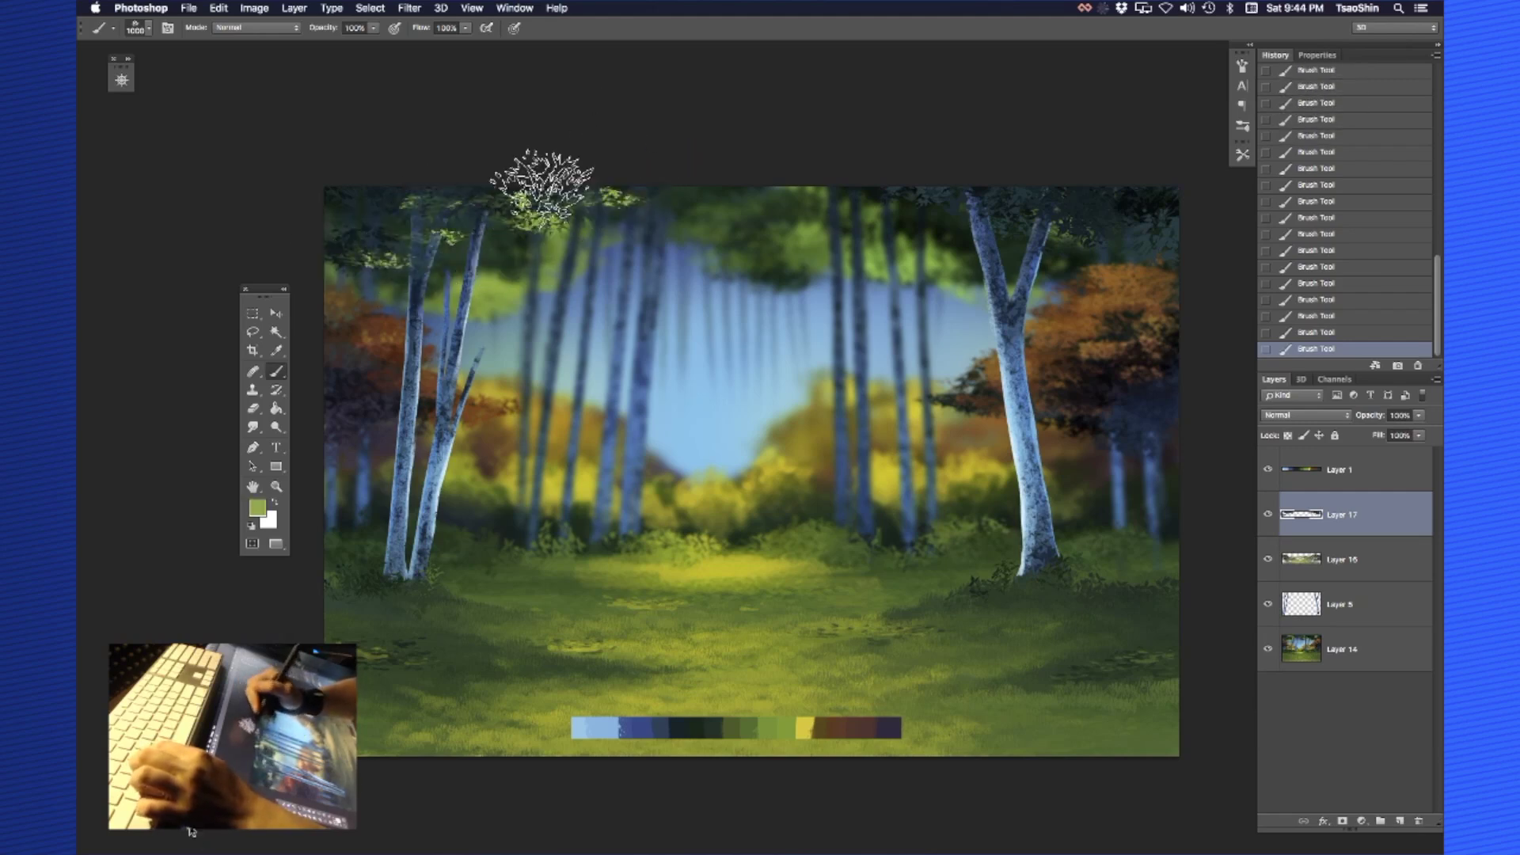
drag(884, 195, 950, 206)
drag(1058, 218, 1204, 245)
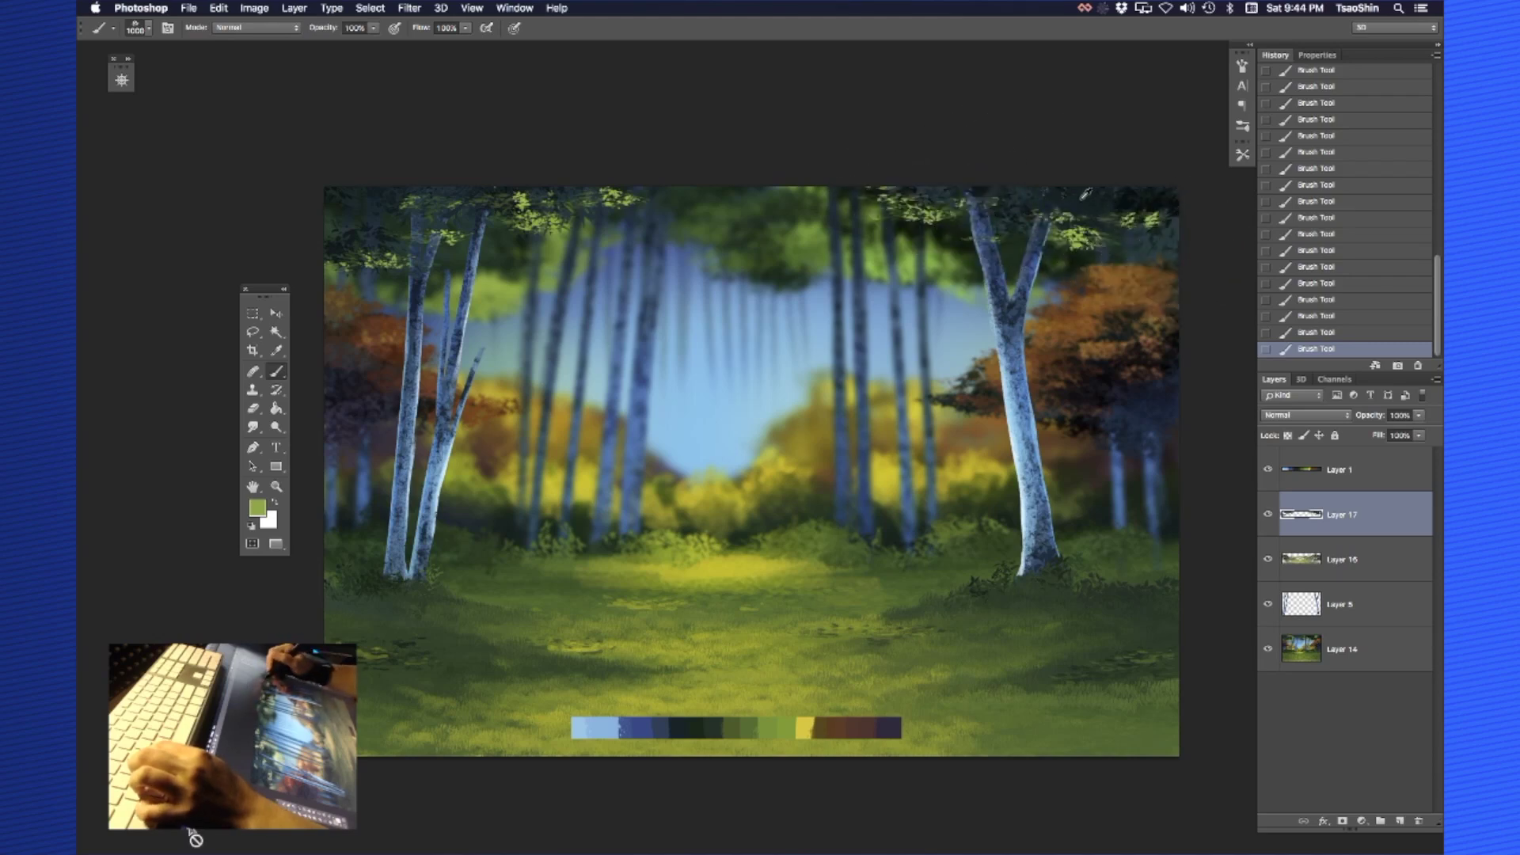
Sample dark and muted greens from the canopy and dab them over the bright leaves to blend the overhanging foliage
alt+click(1137, 254)
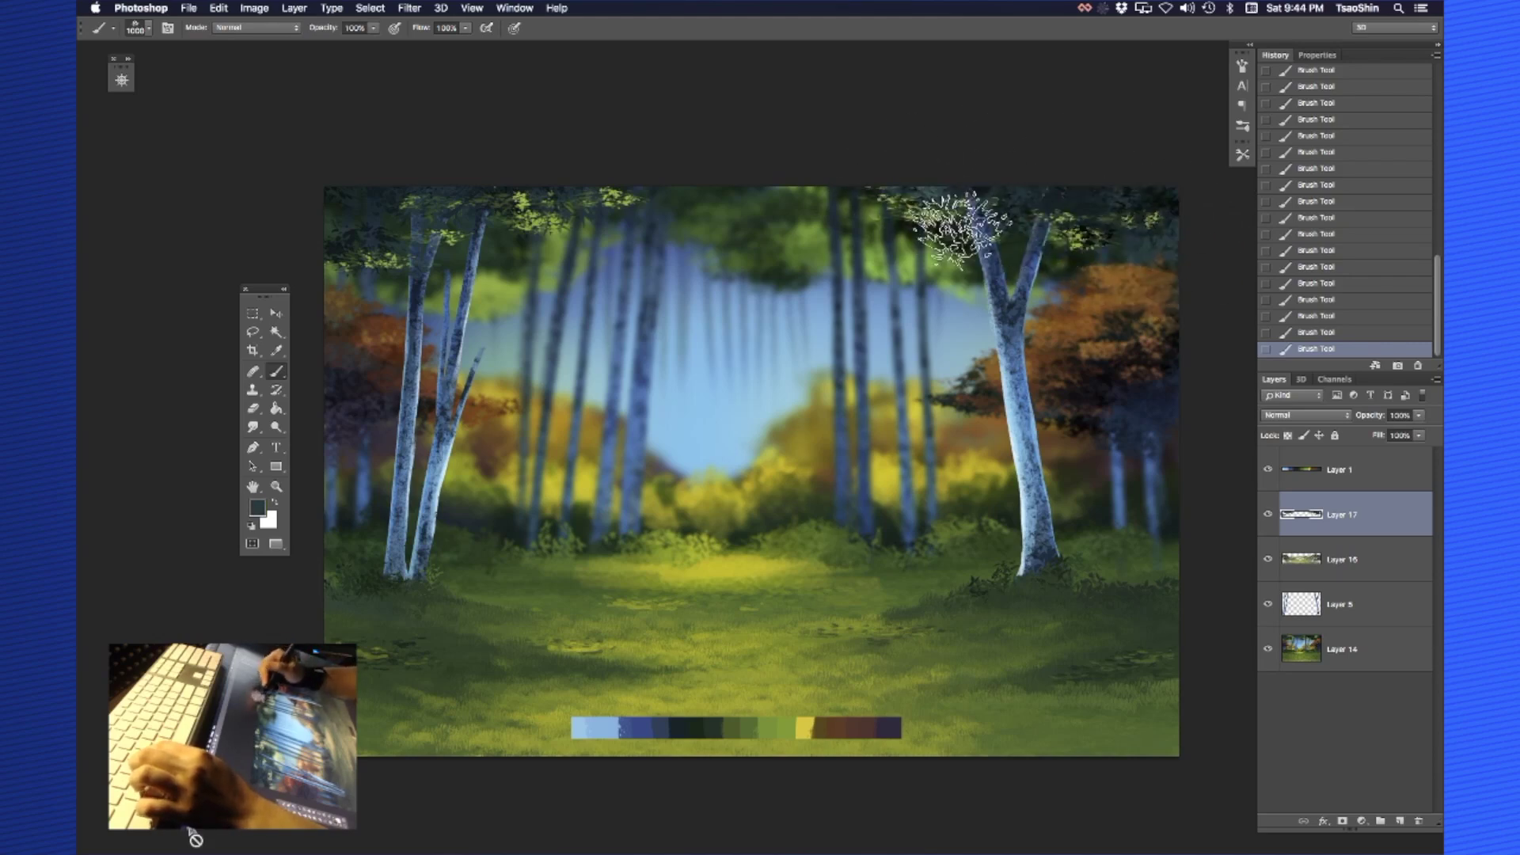
alt+click(532, 193)
mouse_move(543, 195)
mouse_down()
mouse_move(572, 224)
mouse_move(552, 197)
mouse_up()
mouse_move(351, 247)
mouse_down()
mouse_move(419, 244)
mouse_move(368, 238)
mouse_up()
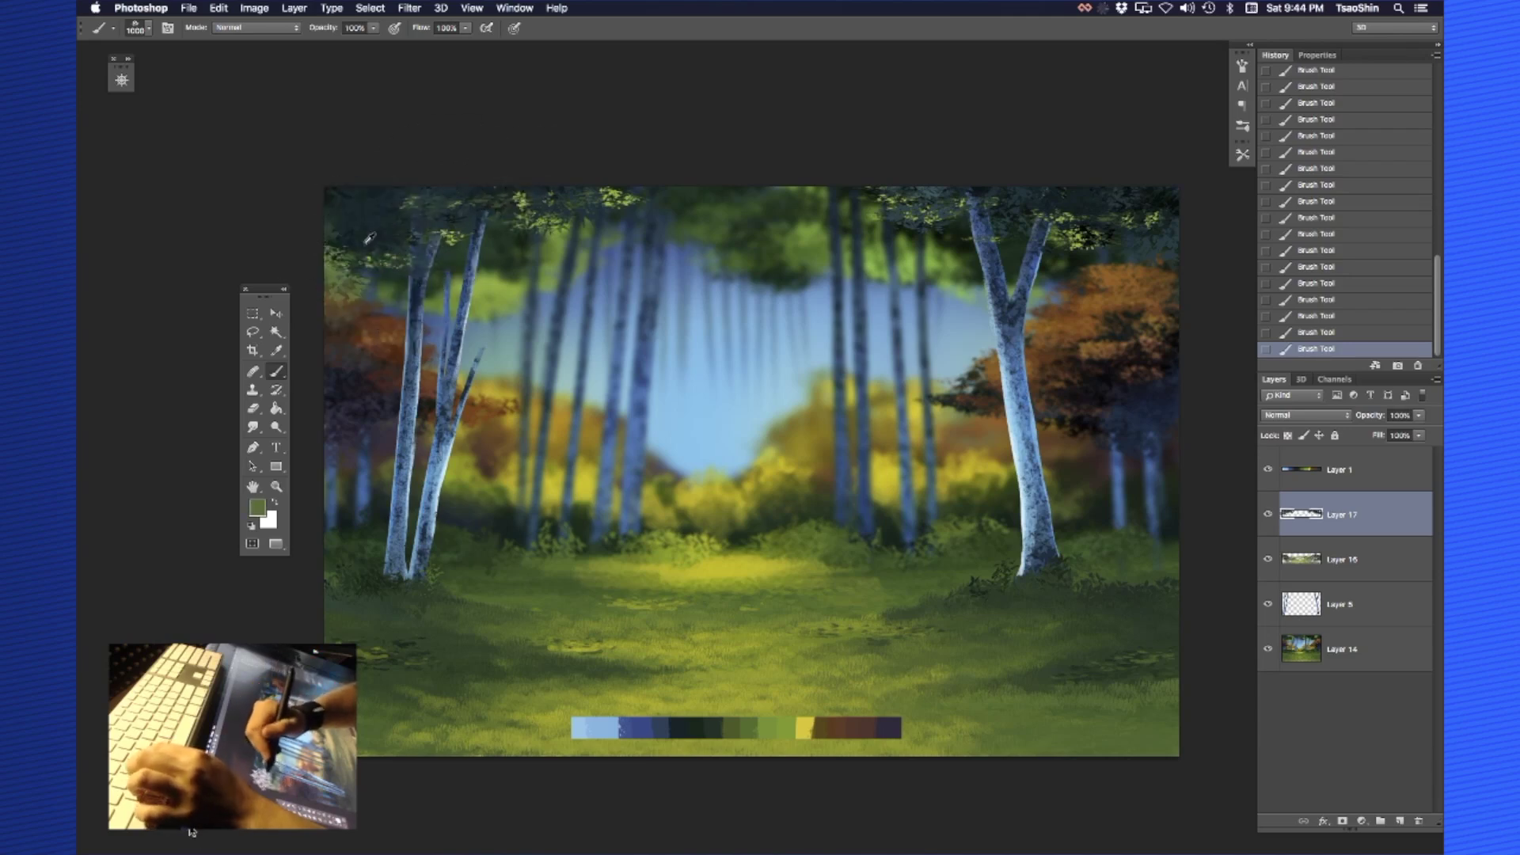
drag(1002, 469, 994, 479)
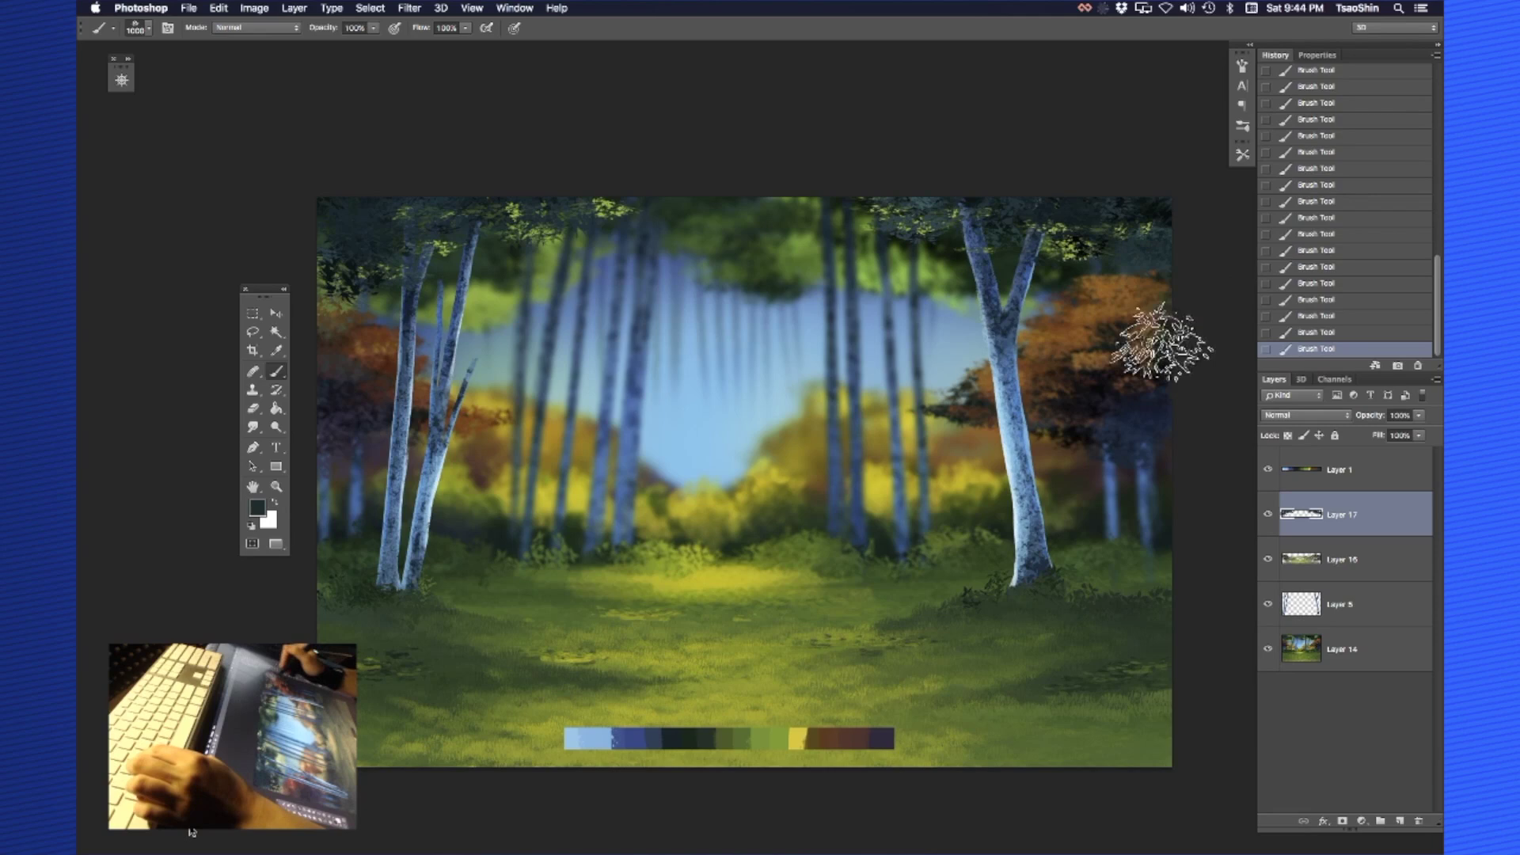
key(v)
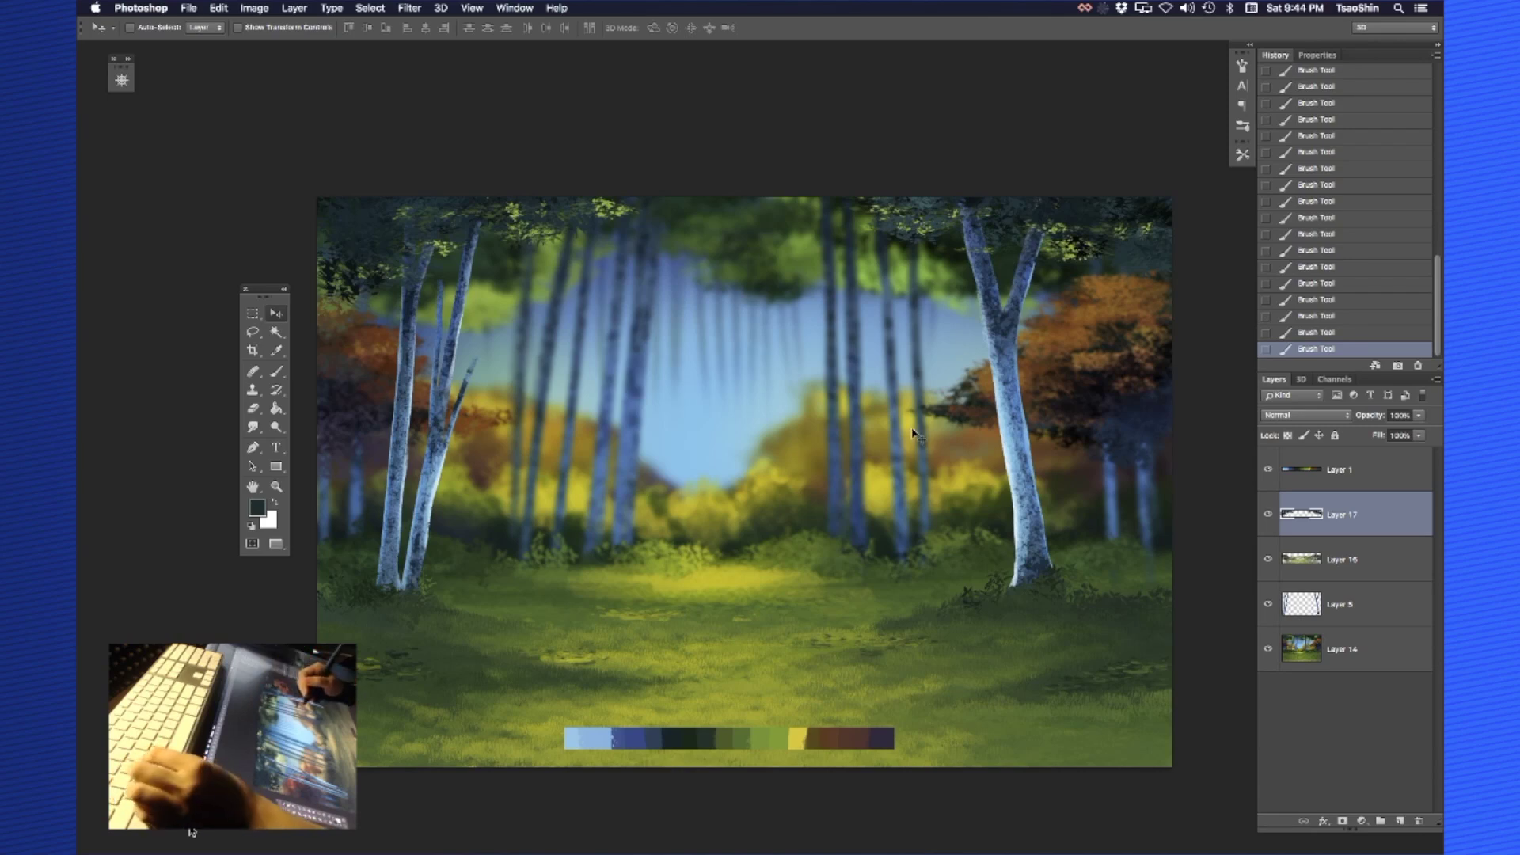
Select the foreground trunk layer, add a new layer above it as a clipping mask, and activate the Brush tool
drag(1030, 585, 1027, 583)
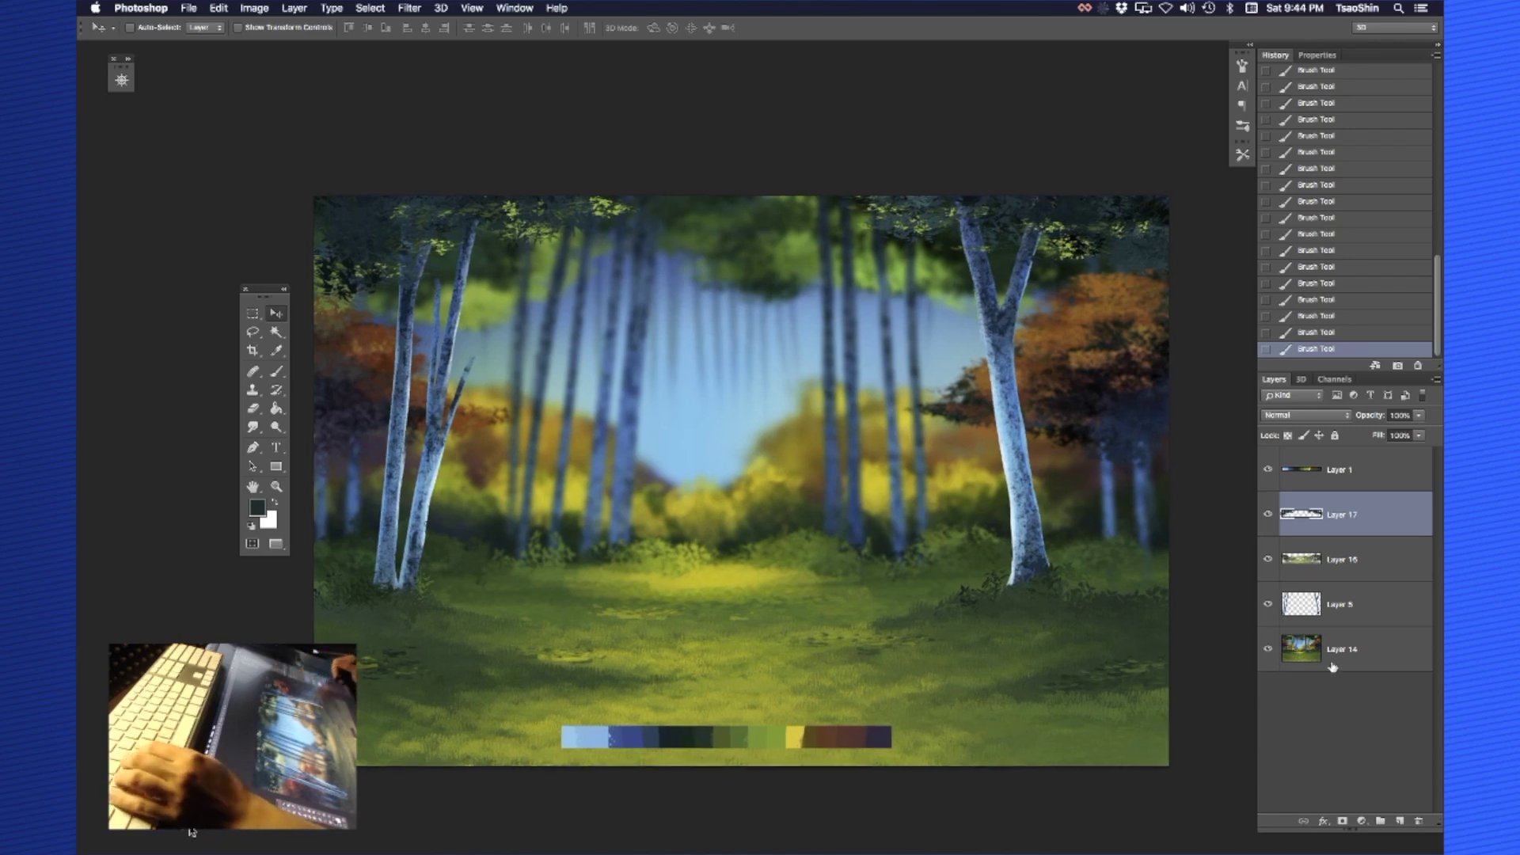
key(alt+bracketleft)
key(alt+bracketleft)
drag(892, 527, 895, 526)
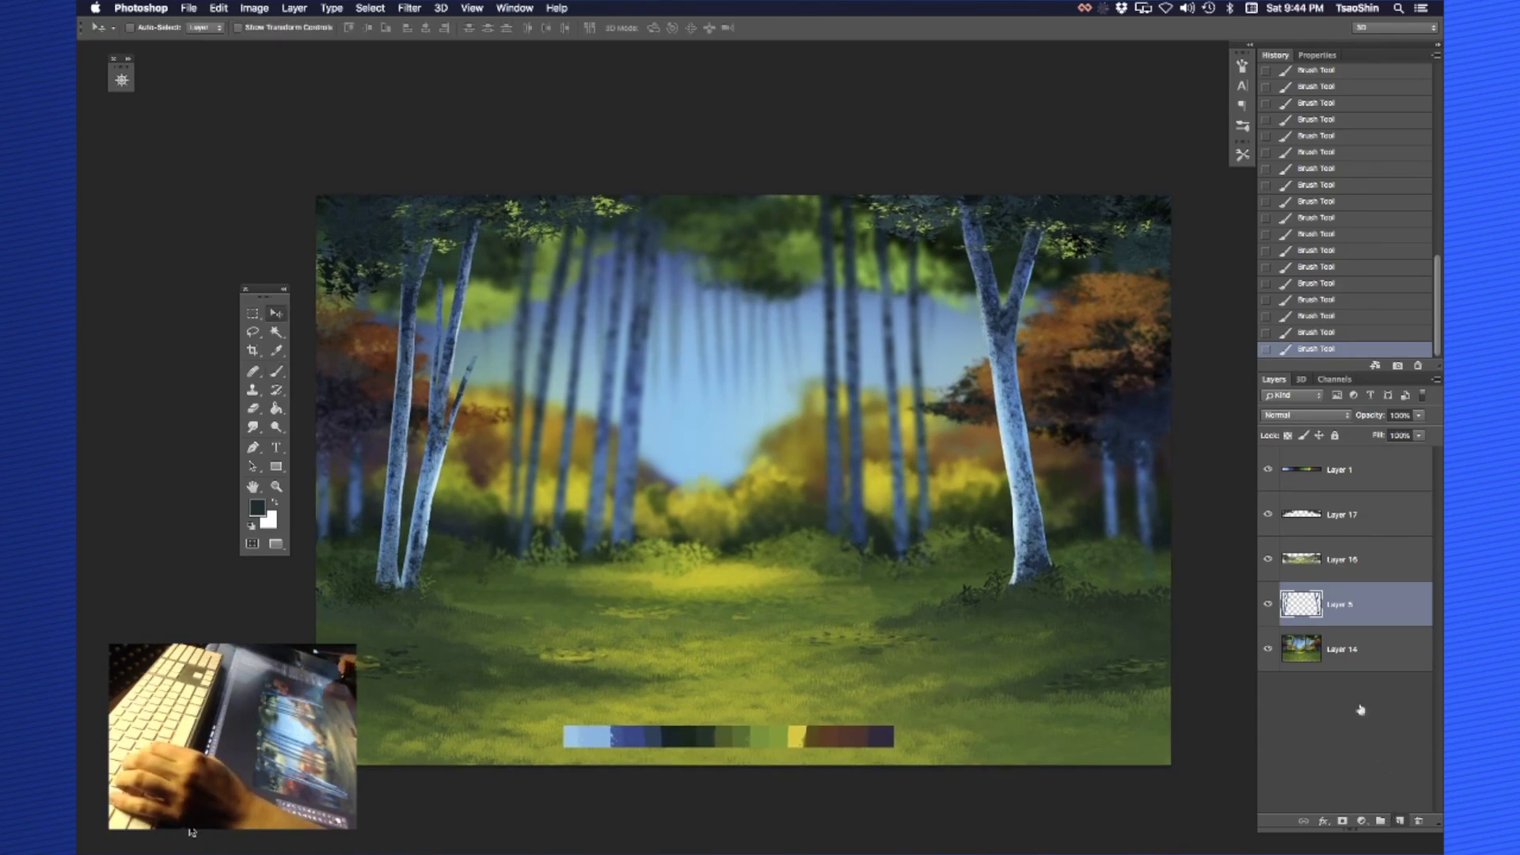
key(alt+shift+super+n)
alt+click(1344, 620)
key(b)
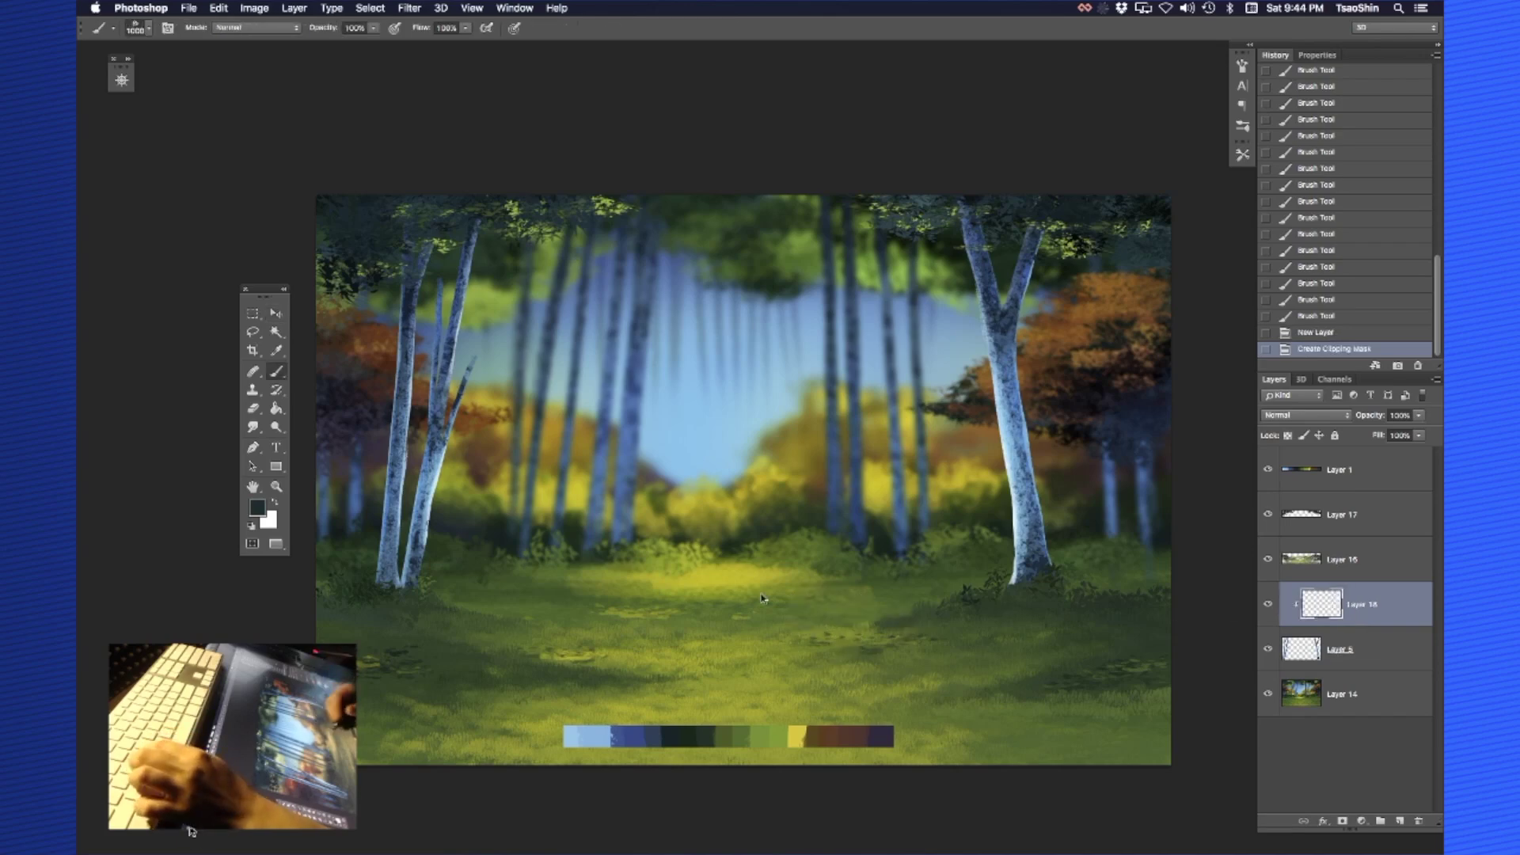
Sample the dark purple from the palette strip, enlarge the brush, and set the clipped layer's blend mode to Overlay
right_click(686, 476)
alt+click(625, 673)
alt+click(877, 730)
key(bracketright)
key(bracketright)
key(bracketright)
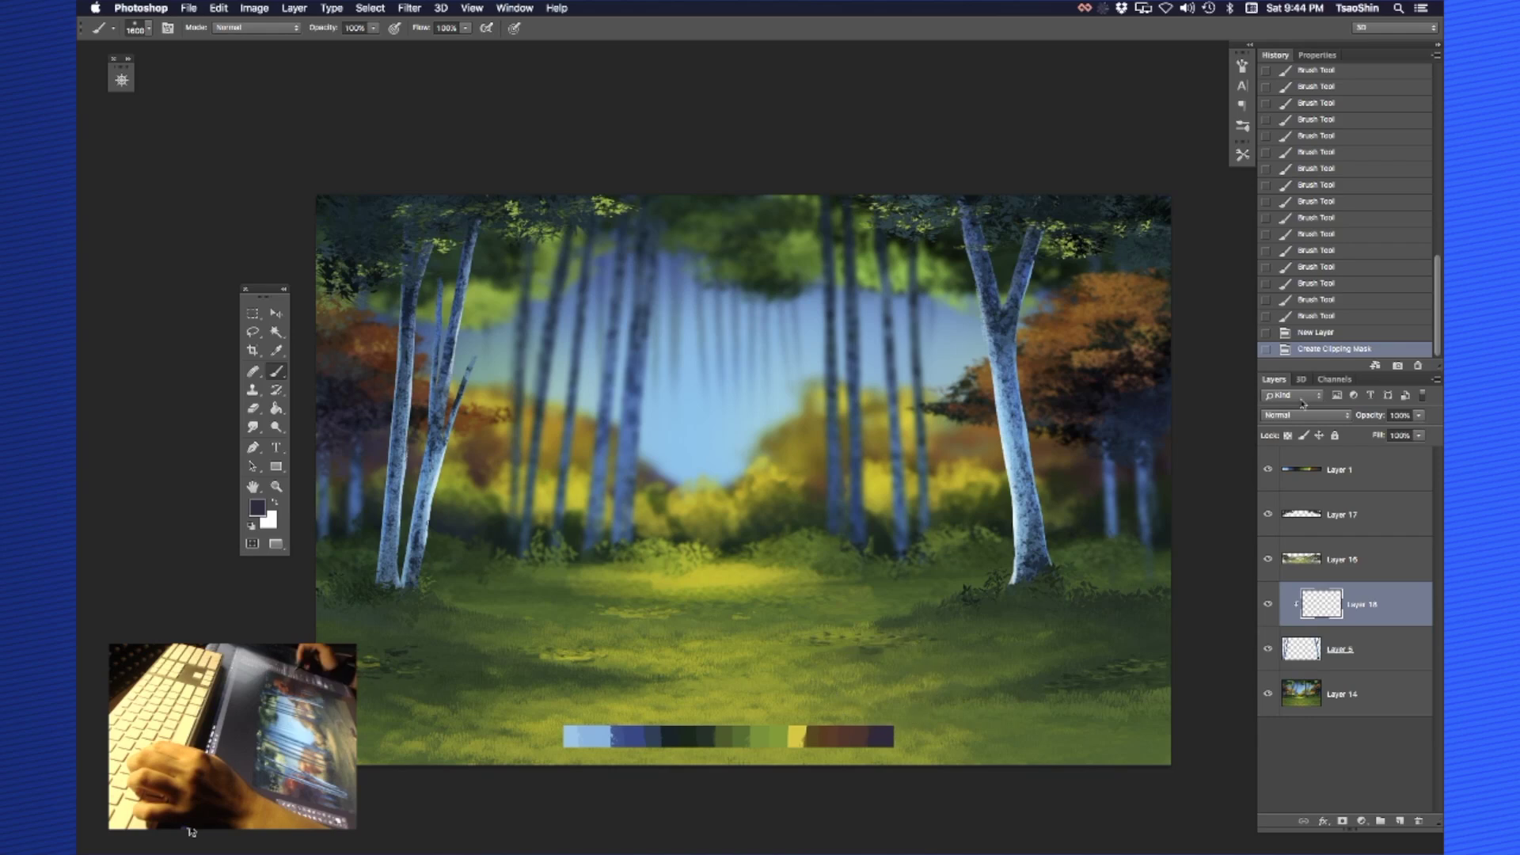
click(1299, 415)
click(1293, 573)
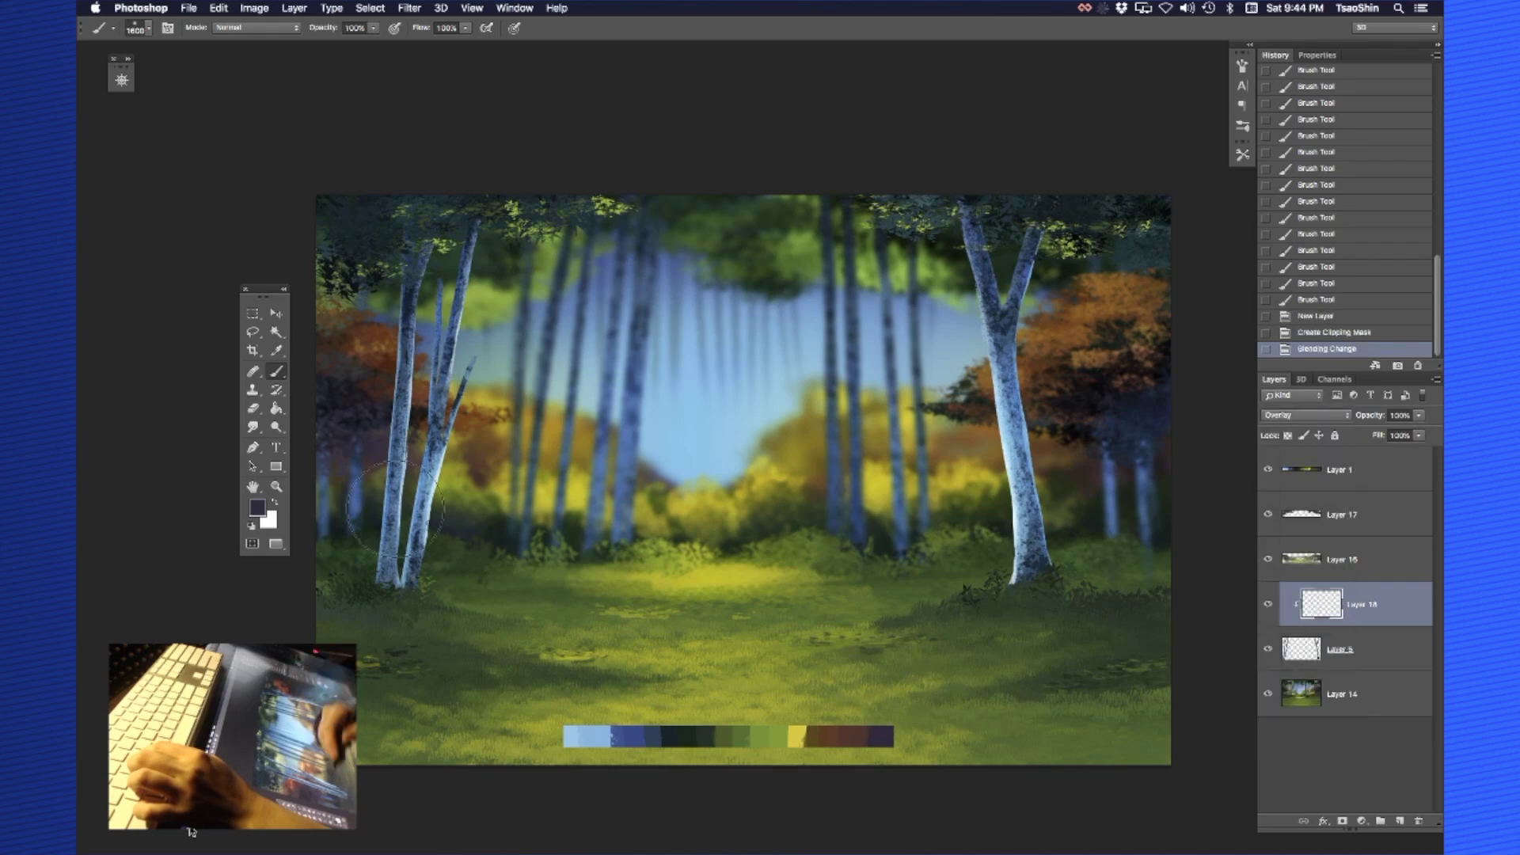
Choose a darker purple, shade the upper parts of the foreground trunks on both sides, and lower the clipped layer's opacity
click(258, 507)
click(951, 270)
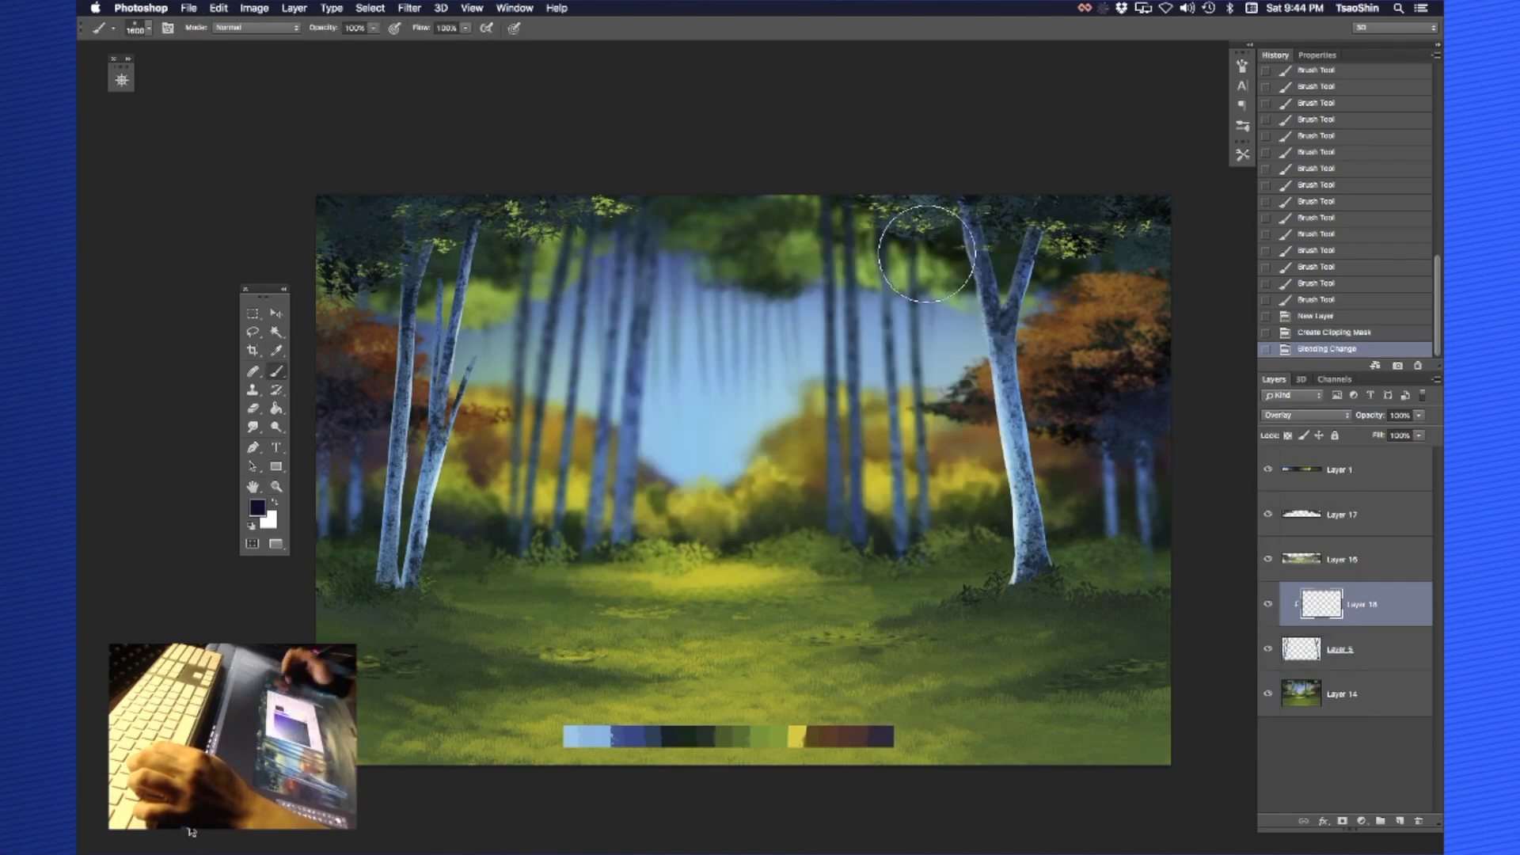
drag(494, 237, 475, 262)
drag(464, 172, 487, 230)
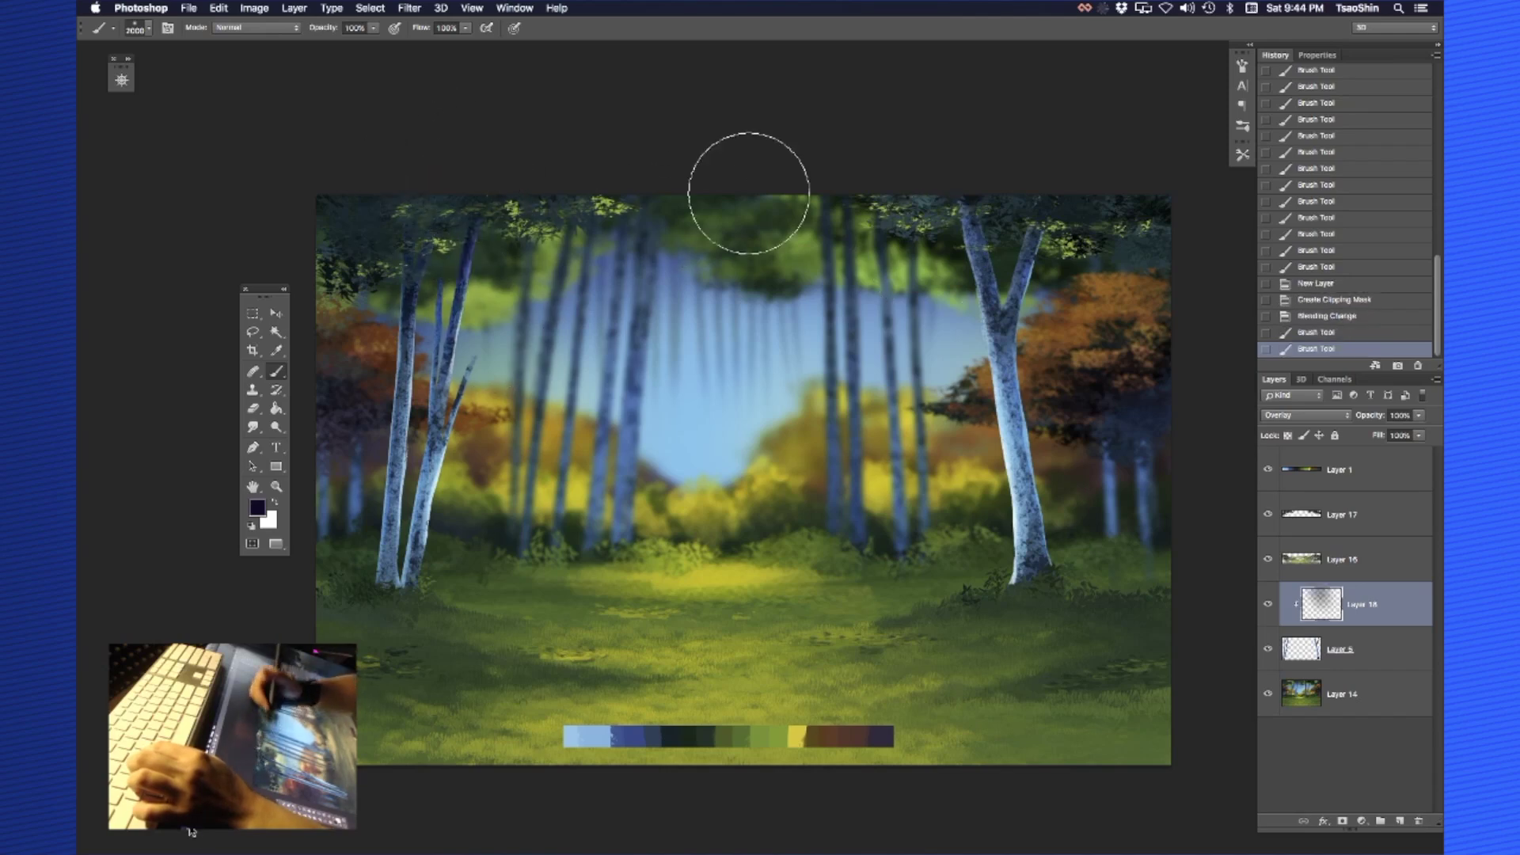
drag(1022, 170, 1072, 255)
drag(1069, 180, 1084, 317)
click(1096, 386)
drag(1099, 519, 1096, 533)
key(v)
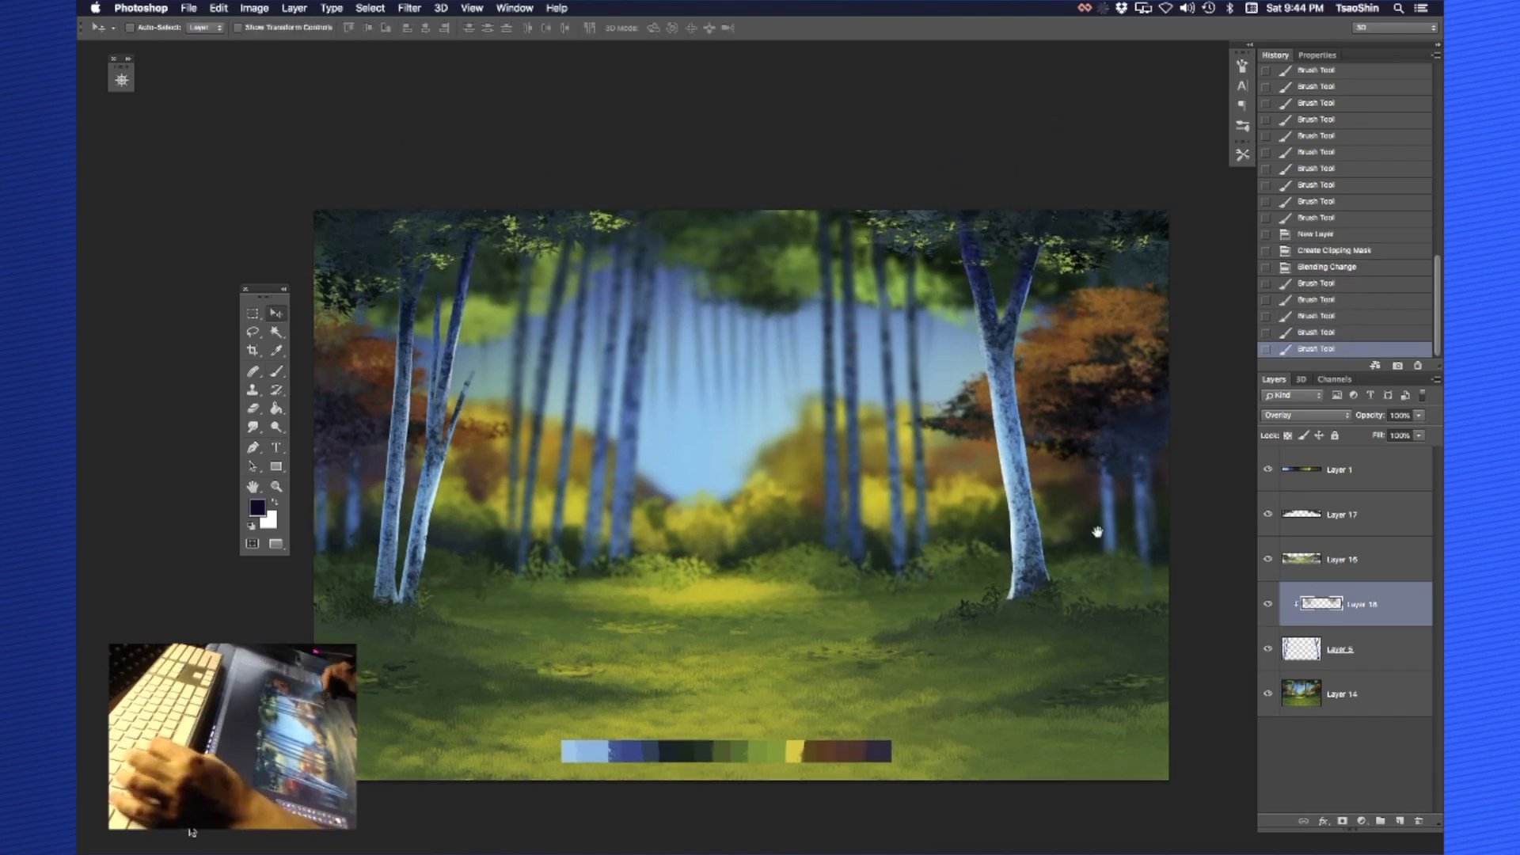
drag(1395, 430, 1395, 431)
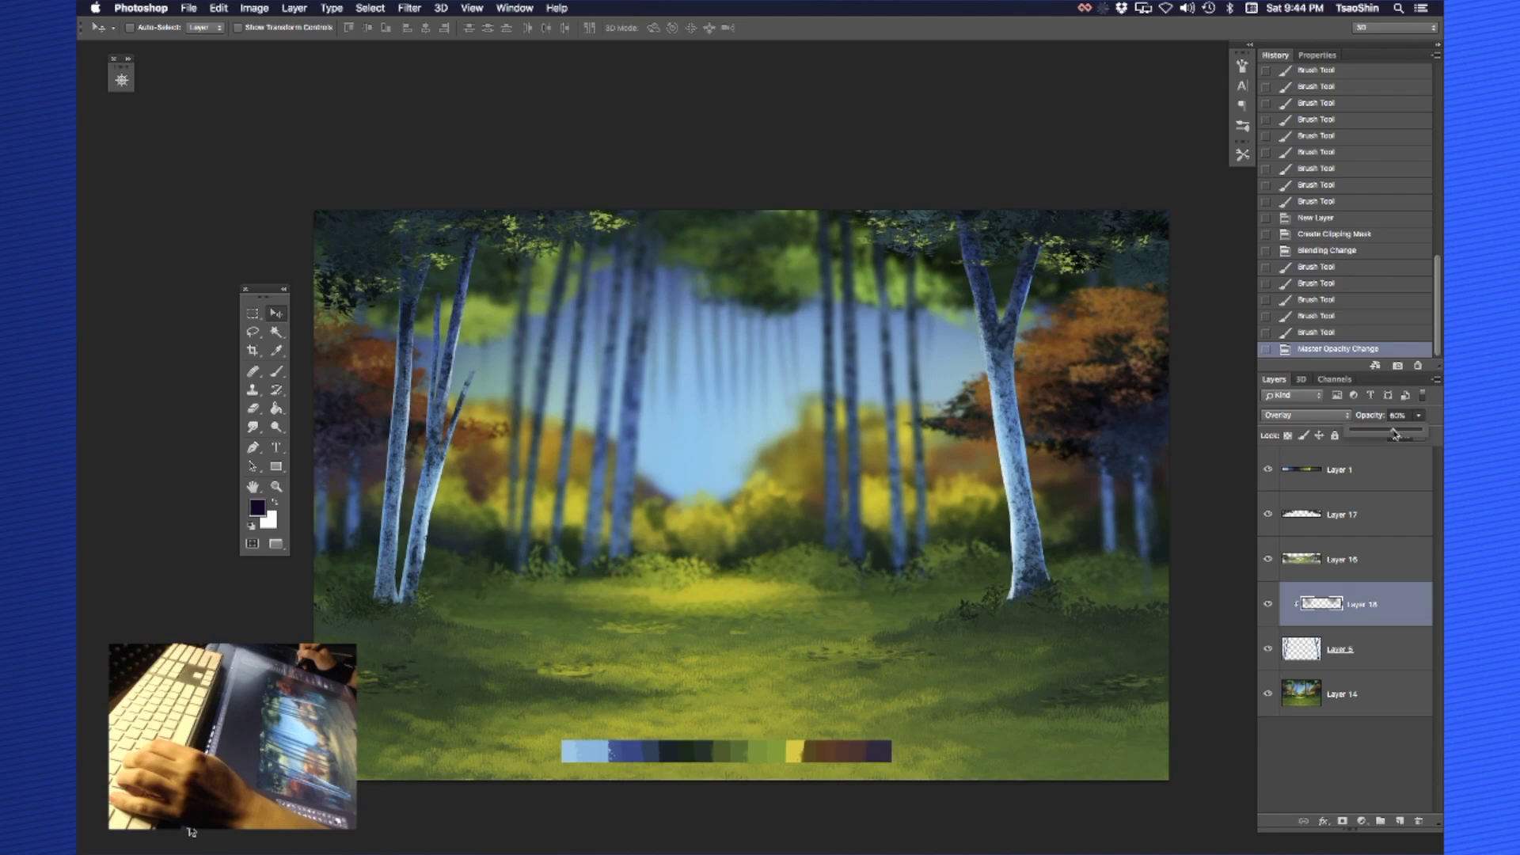
drag(988, 618, 989, 570)
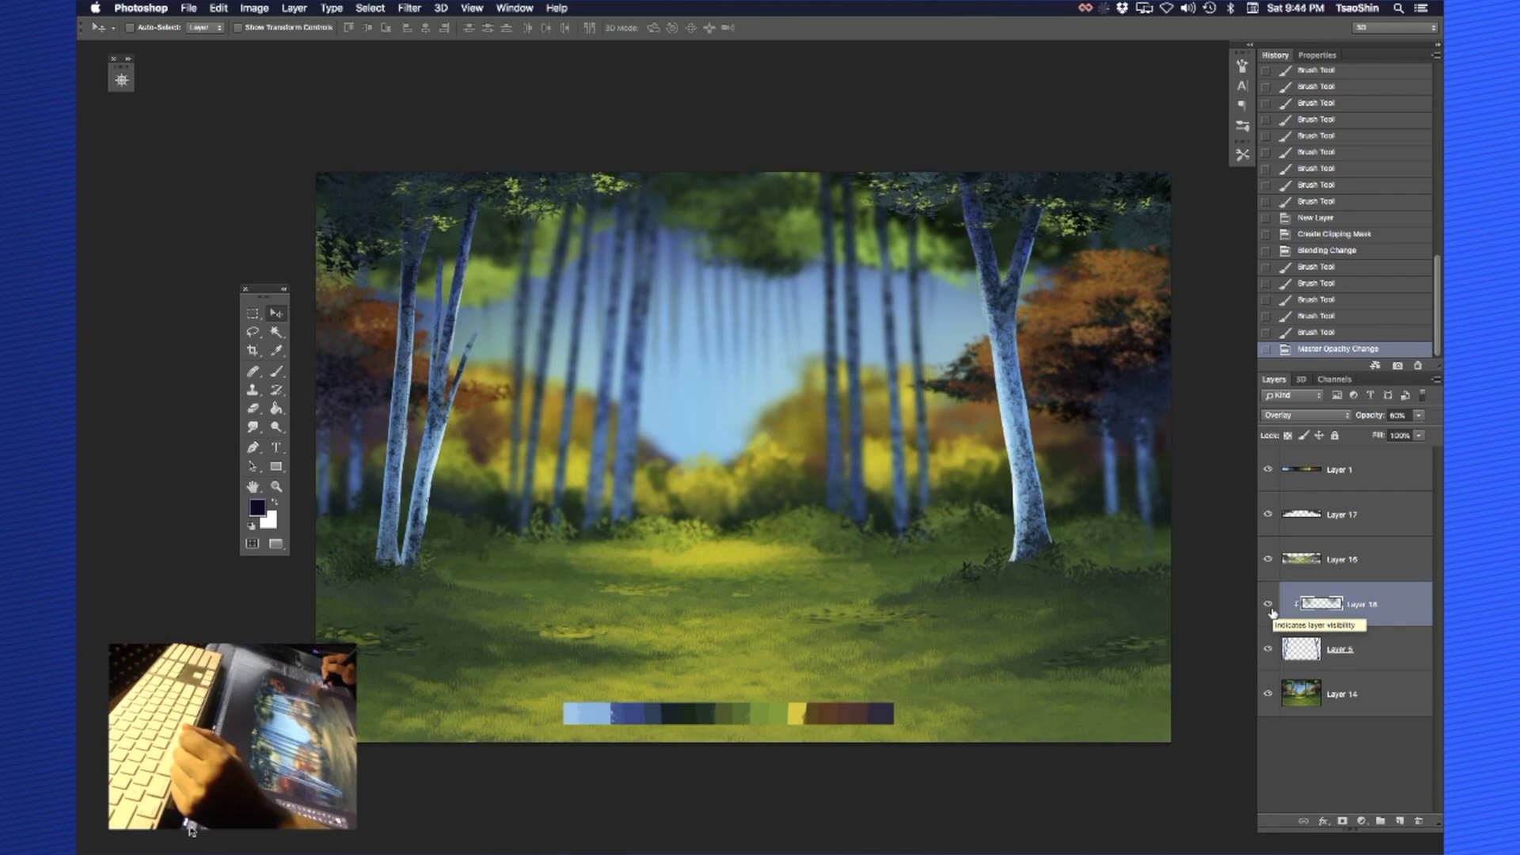
Try shading the right foreground trunk with dark purple sampled from the palette strip, and undo the stroke
key(b)
alt+click(996, 284)
alt+click(891, 717)
drag(1066, 428, 1042, 604)
key(super+z)
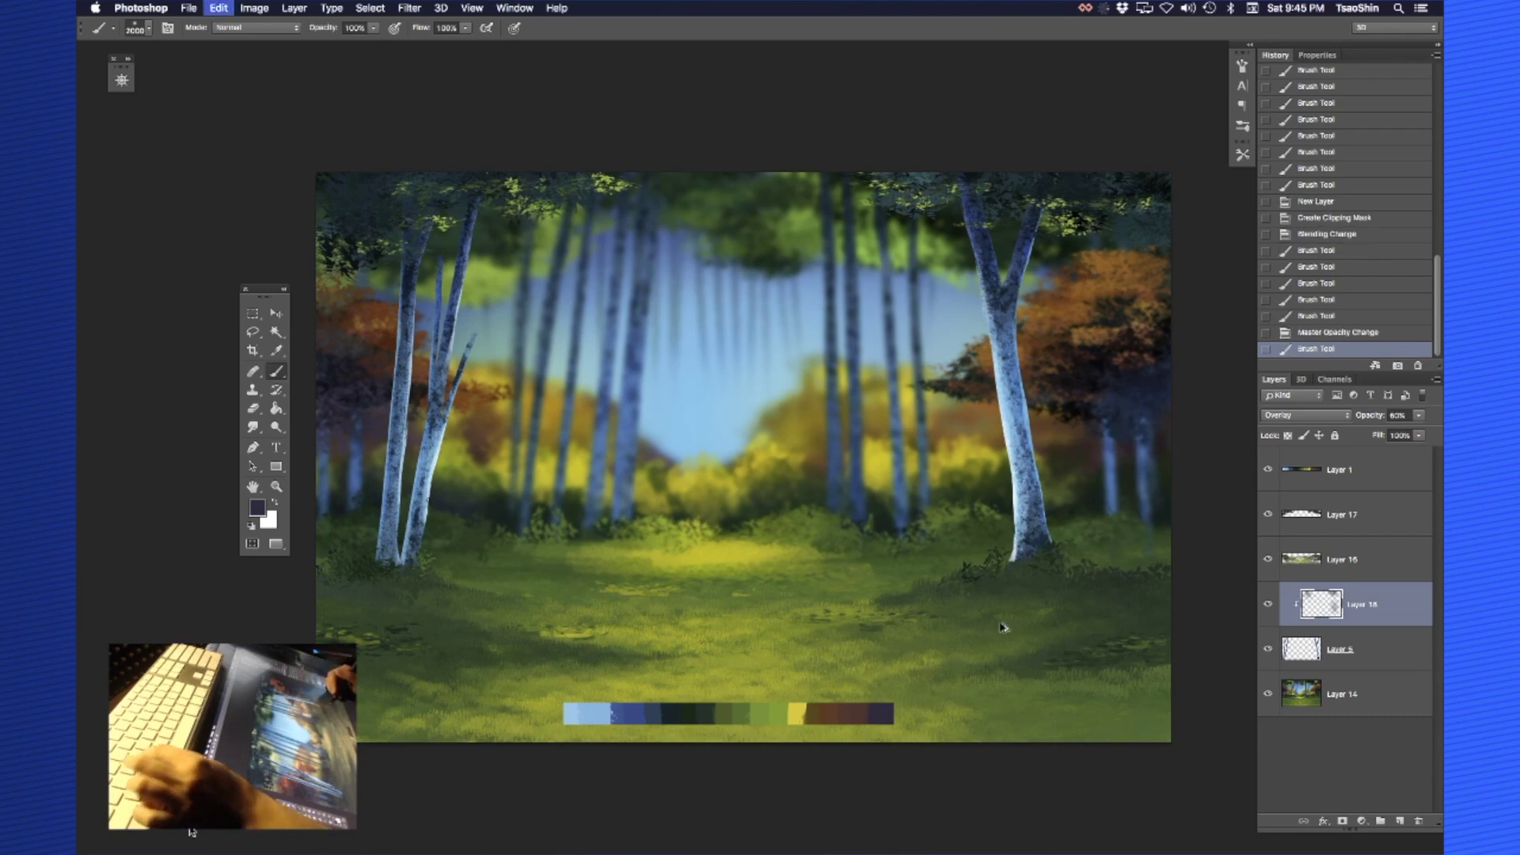
key(super+z)
Choose a muted crimson and brush a warm tint over the foreground trunks on both sides of the clearing
click(257, 507)
click(822, 290)
drag(734, 349, 763, 346)
click(938, 268)
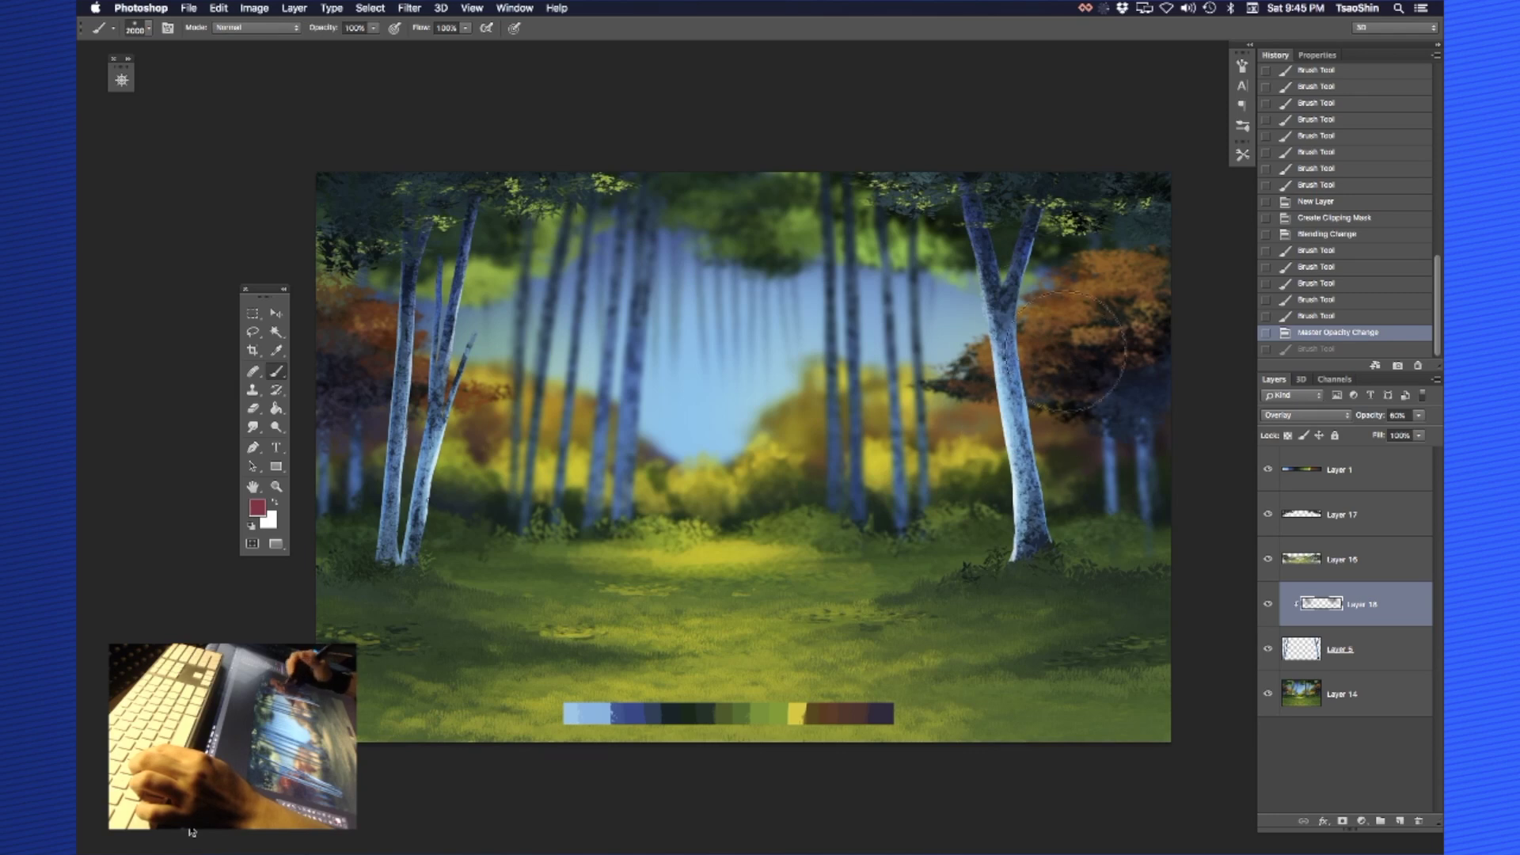
drag(1066, 351, 1053, 483)
drag(1078, 365, 1057, 475)
mouse_move(419, 539)
mouse_down()
mouse_move(447, 419)
mouse_move(449, 491)
mouse_move(431, 514)
mouse_move(468, 432)
mouse_up()
mouse_move(1046, 411)
mouse_down()
mouse_move(1078, 515)
mouse_move(1062, 592)
mouse_move(1071, 273)
mouse_move(1033, 362)
mouse_move(1037, 489)
mouse_up()
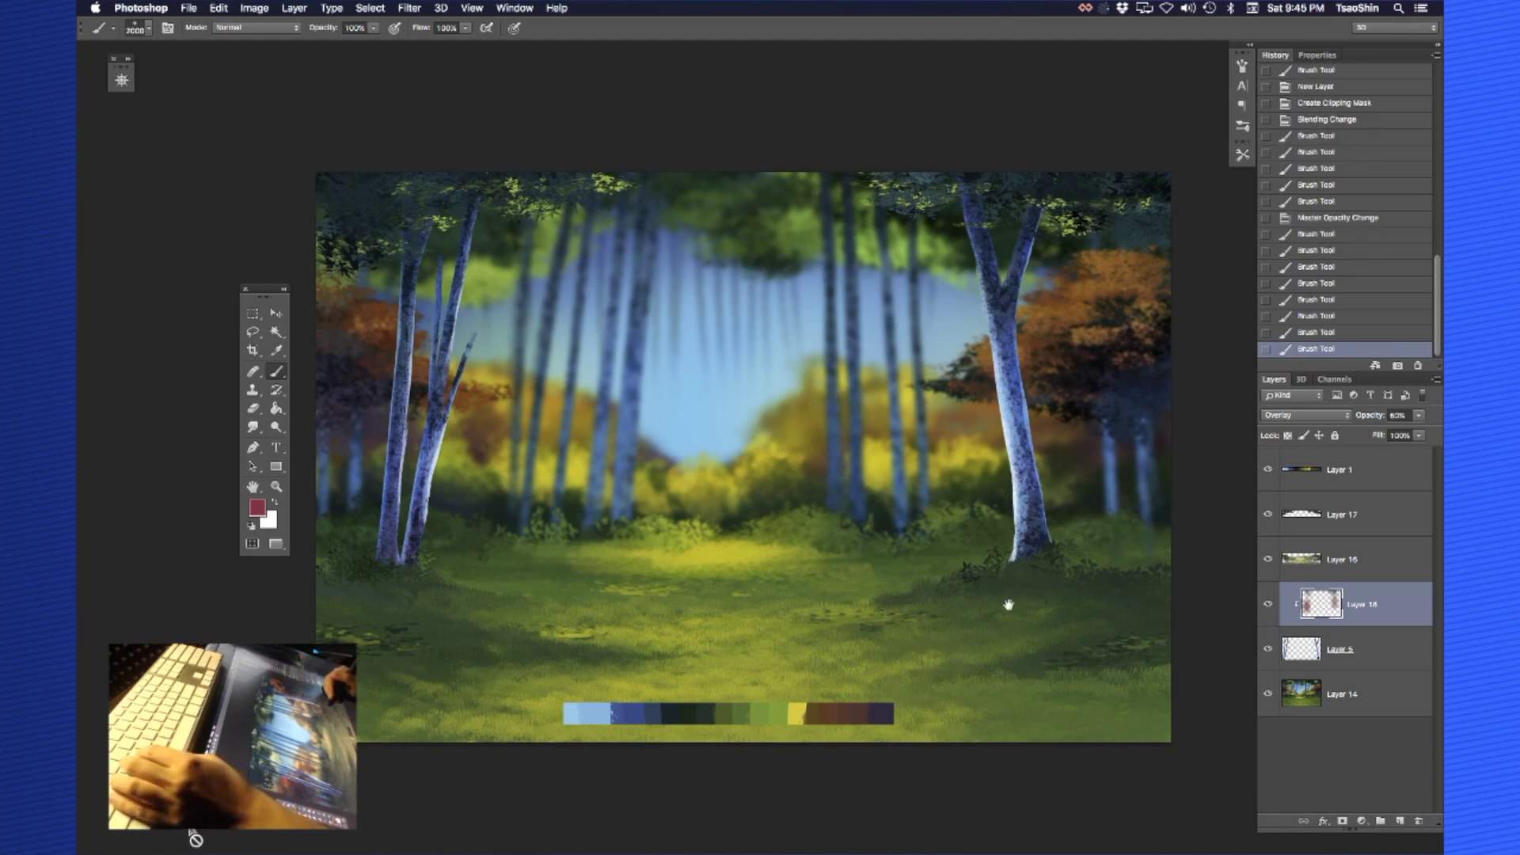
drag(1005, 577, 1006, 582)
key(v)
drag(1042, 654, 1034, 642)
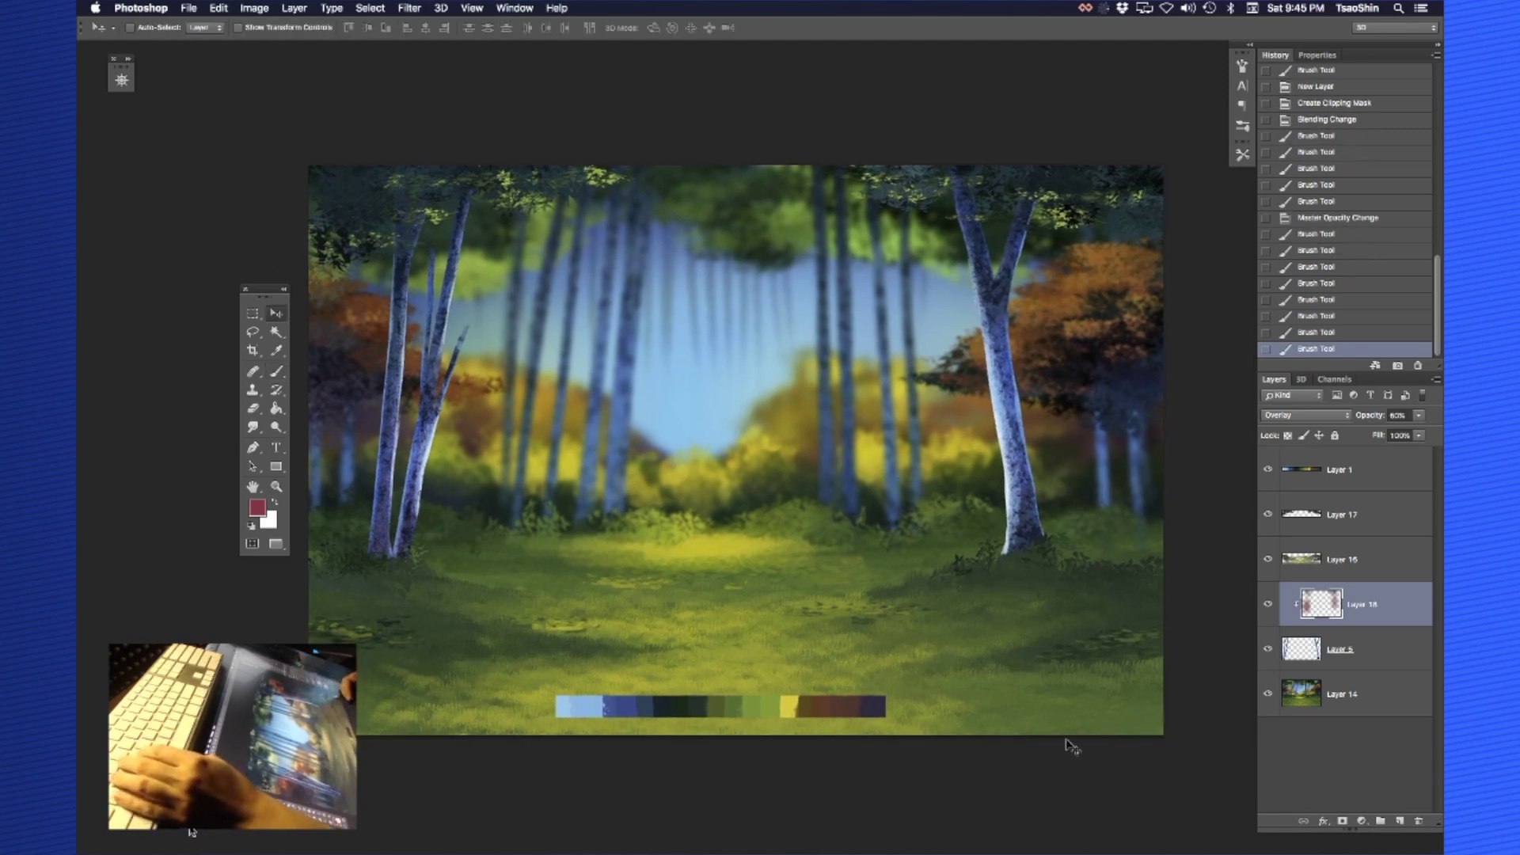
Merge the clipped Overlay layer with the foreground trunk layer beneath it
shift+click(1316, 651)
key(super+e)
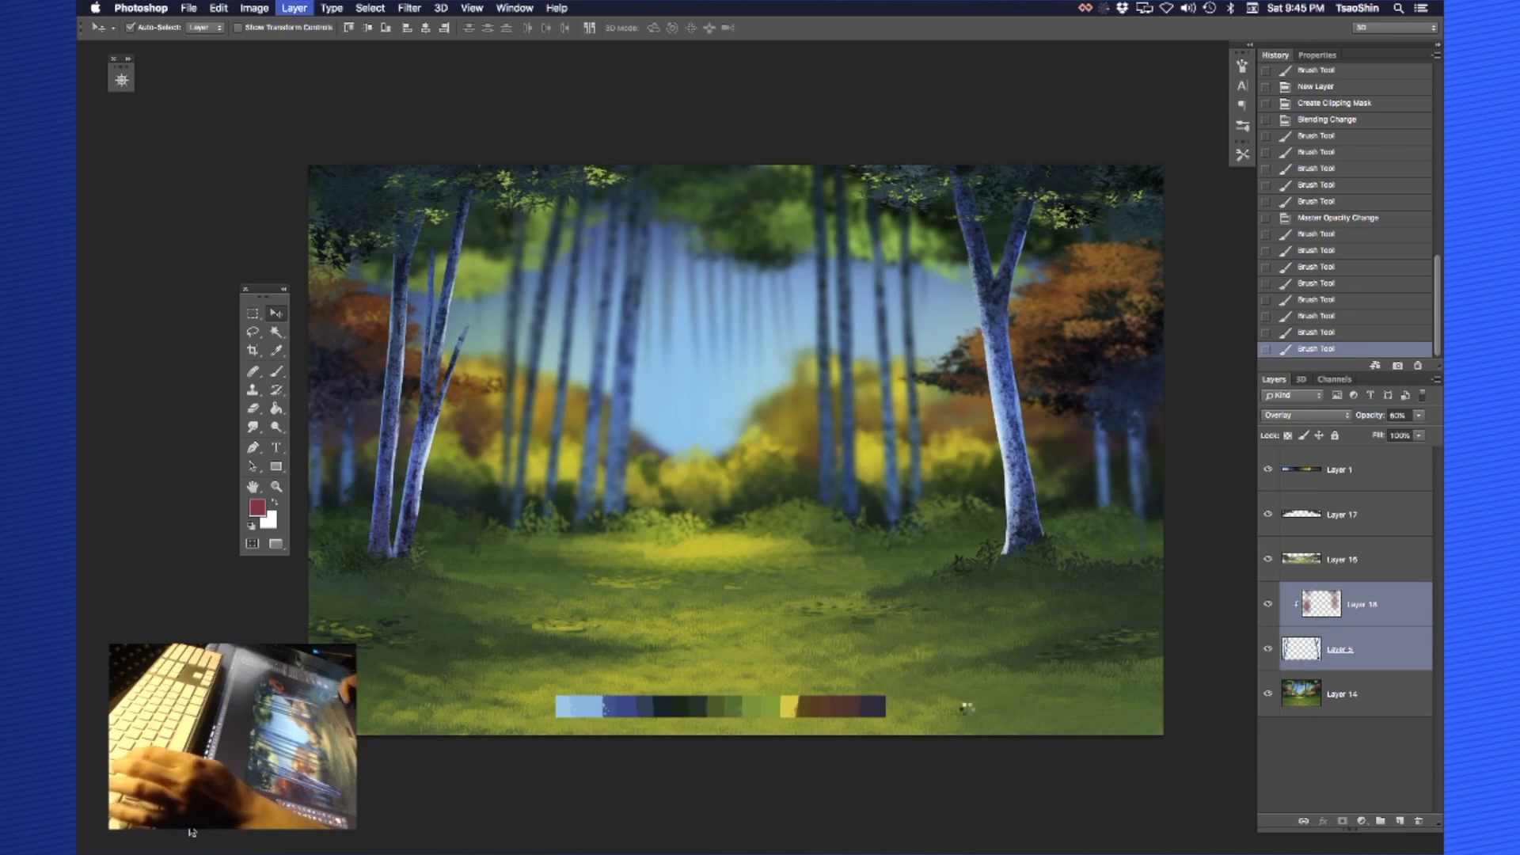
key(super+e)
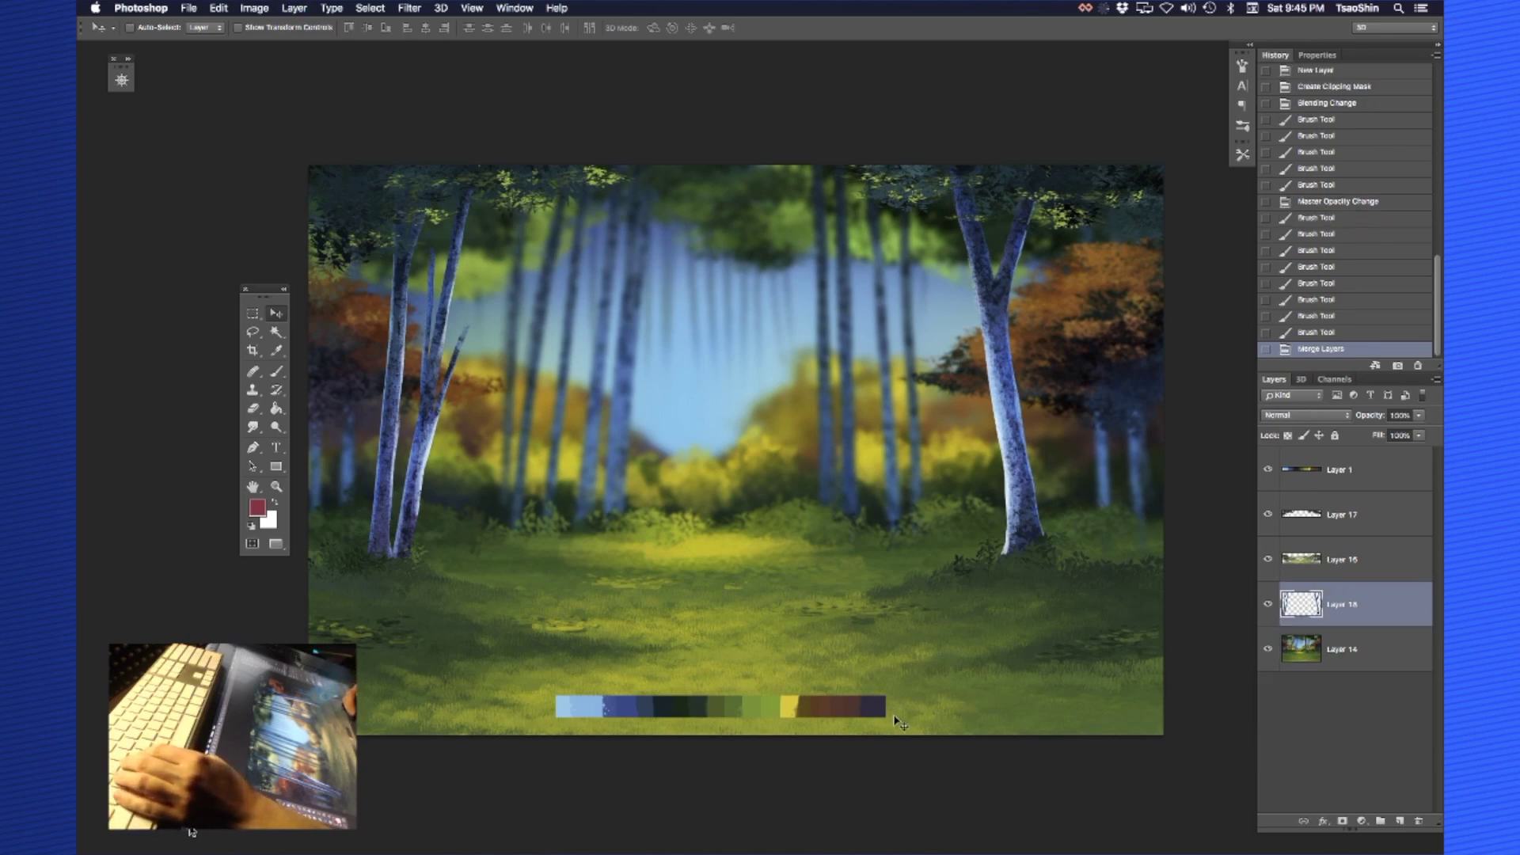